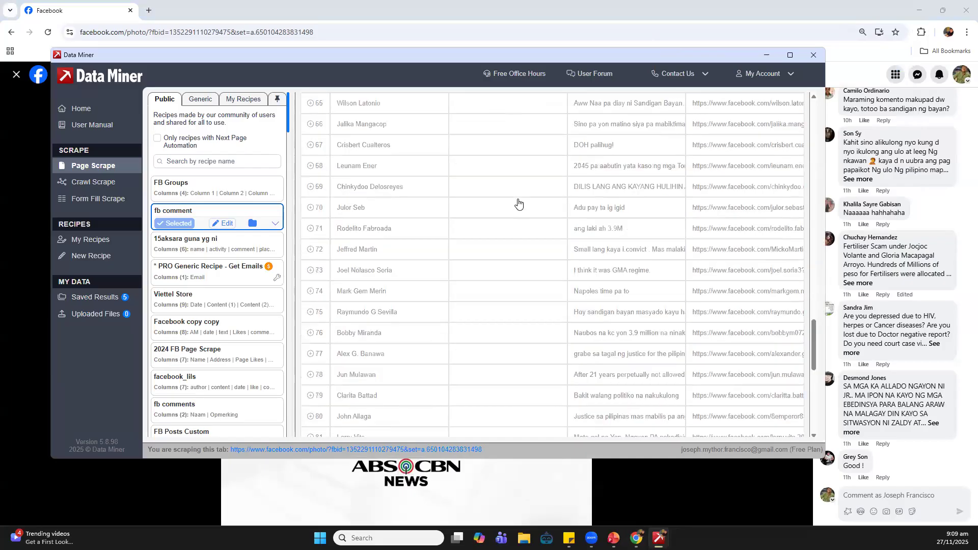
Examine the preview results of the fb comment recipe, from the empty first rows down to the last commenter rows
scroll(516, 197, up, 20)
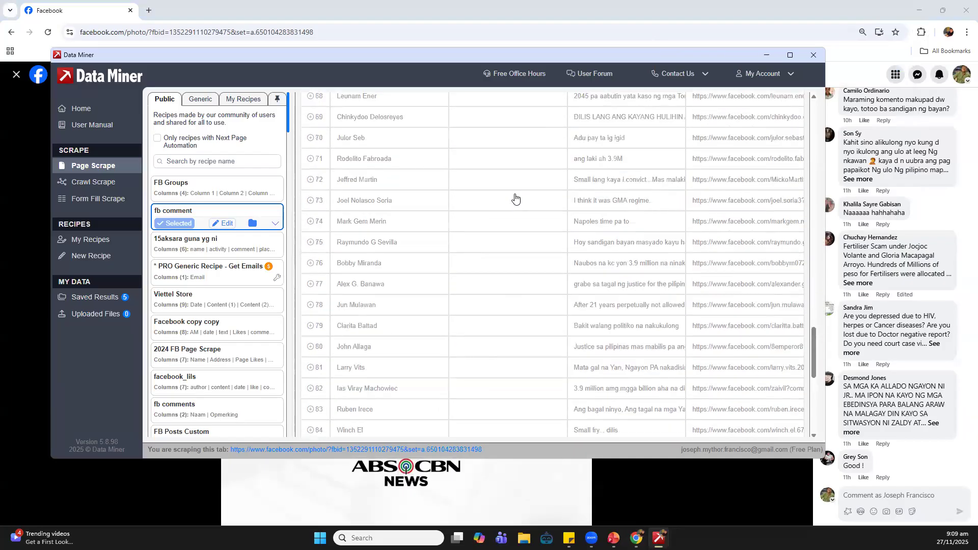
scroll(516, 197, up, 3)
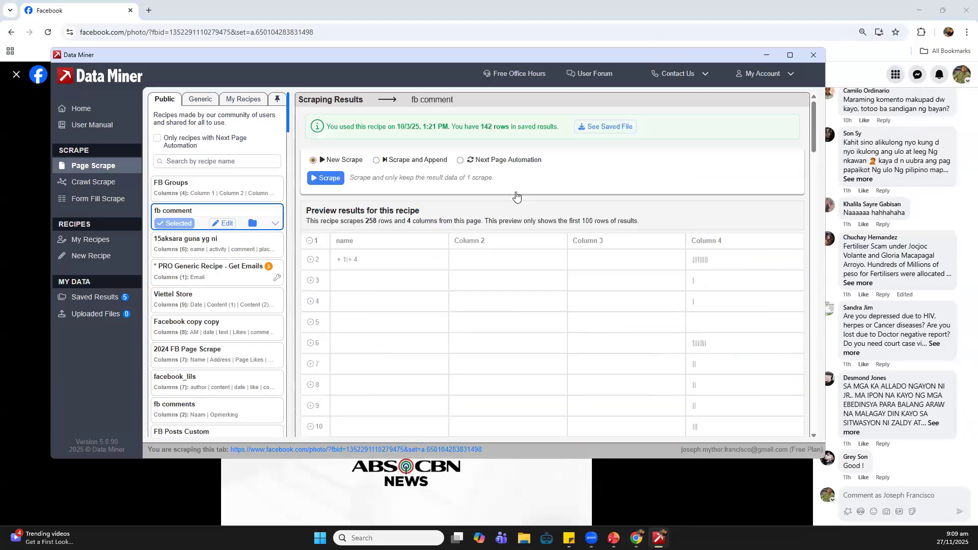
scroll(512, 194, down, 20)
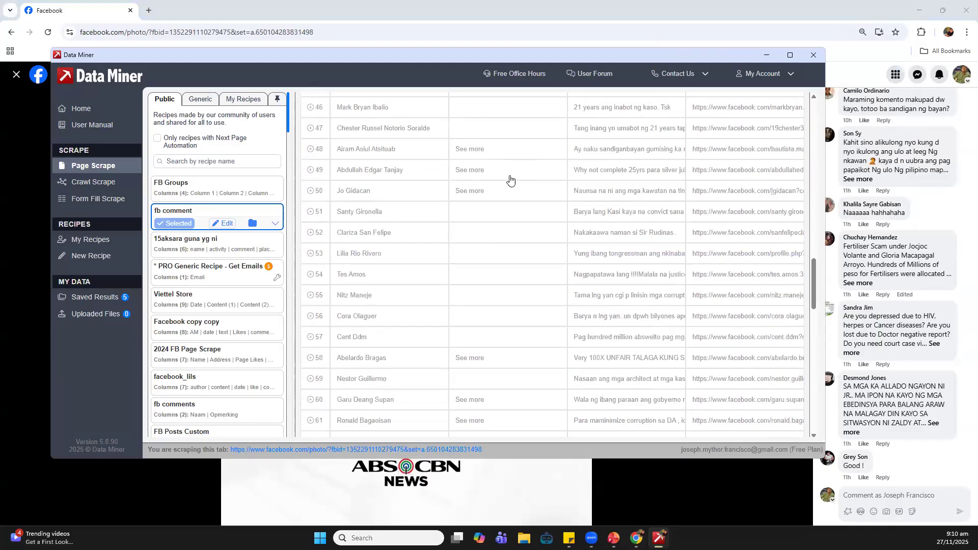
scroll(508, 177, down, 5)
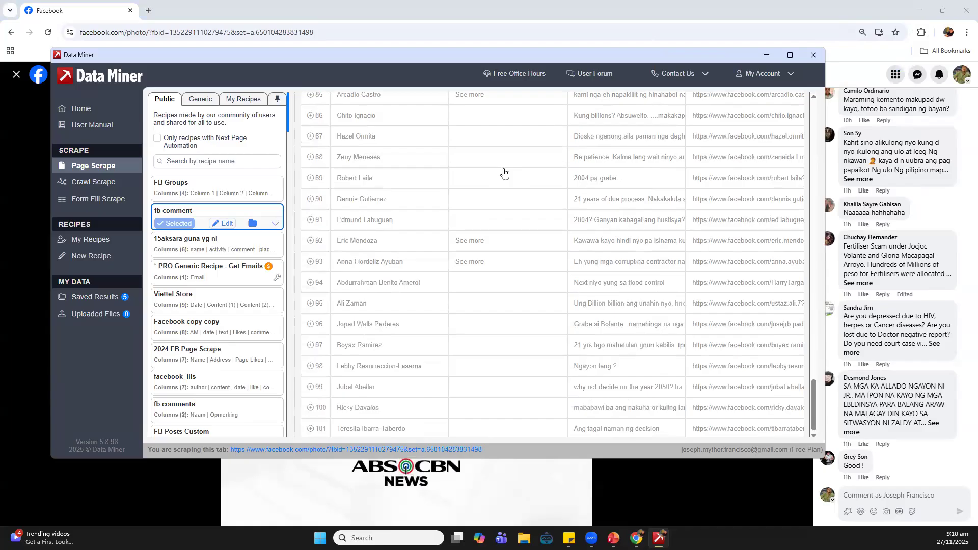
scroll(504, 174, up, 10)
scroll(504, 174, up, 20)
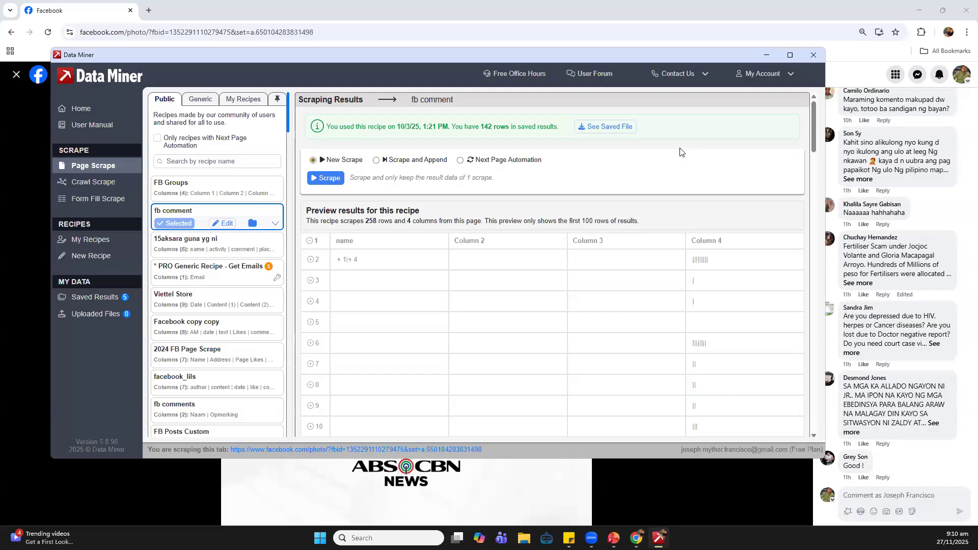
Scrape the Facebook post with the fb comment recipe and save the results as an Excel file in Downloads
click(329, 182)
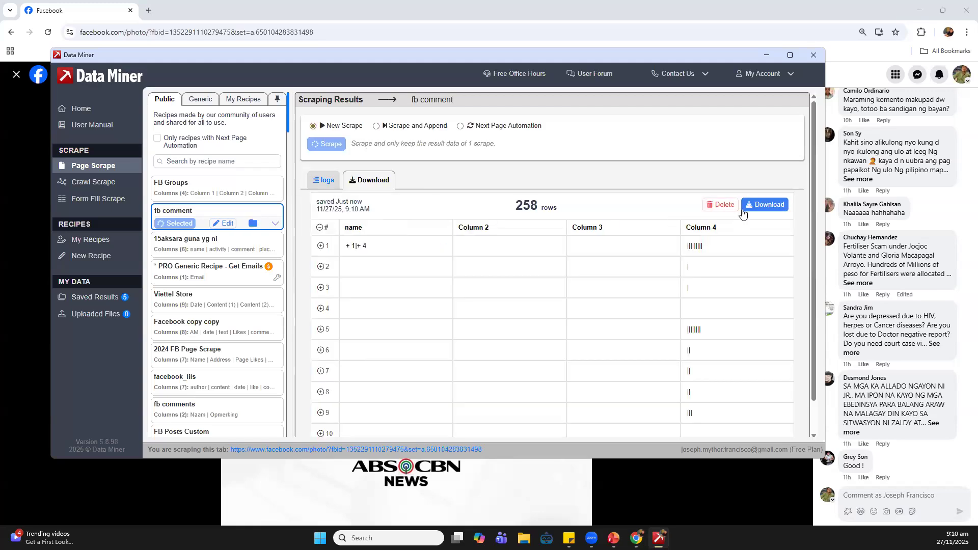
click(751, 206)
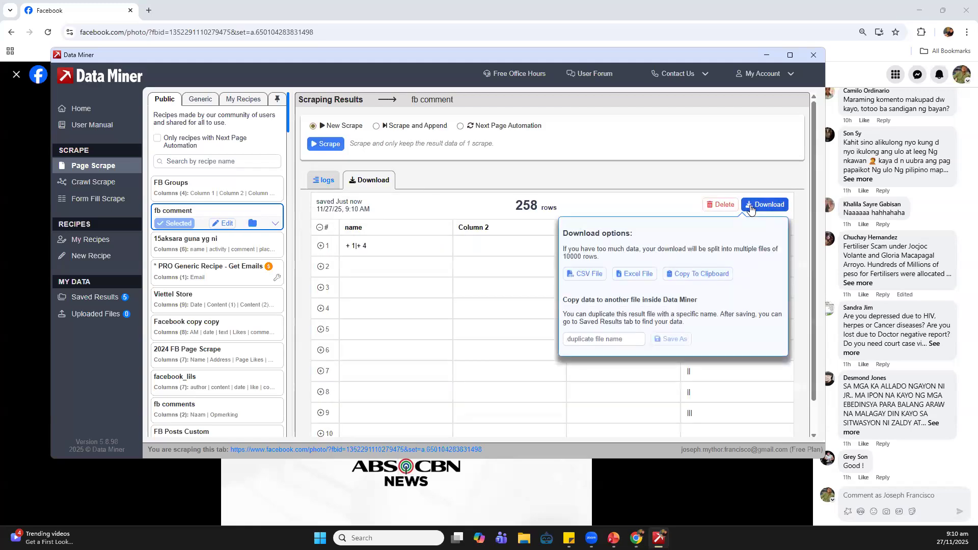
click(631, 274)
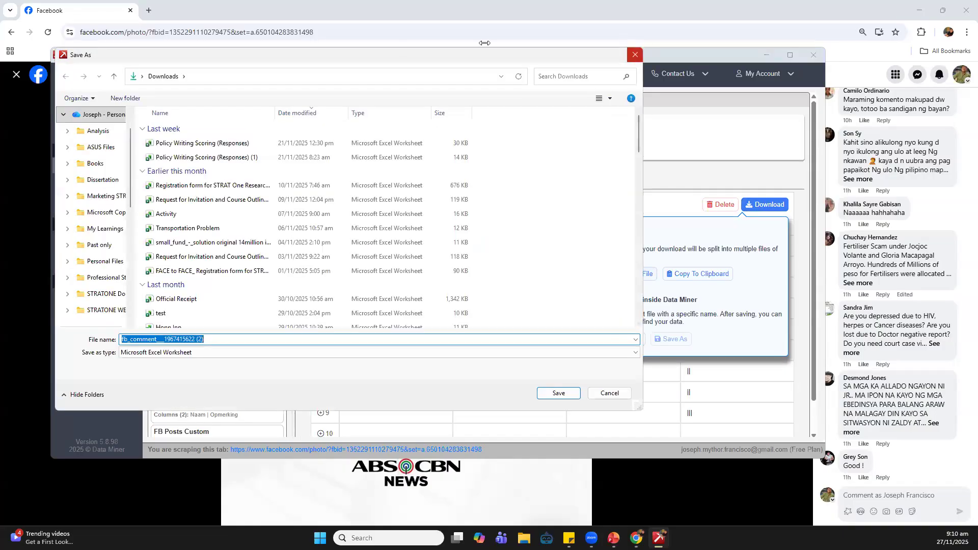
click(549, 398)
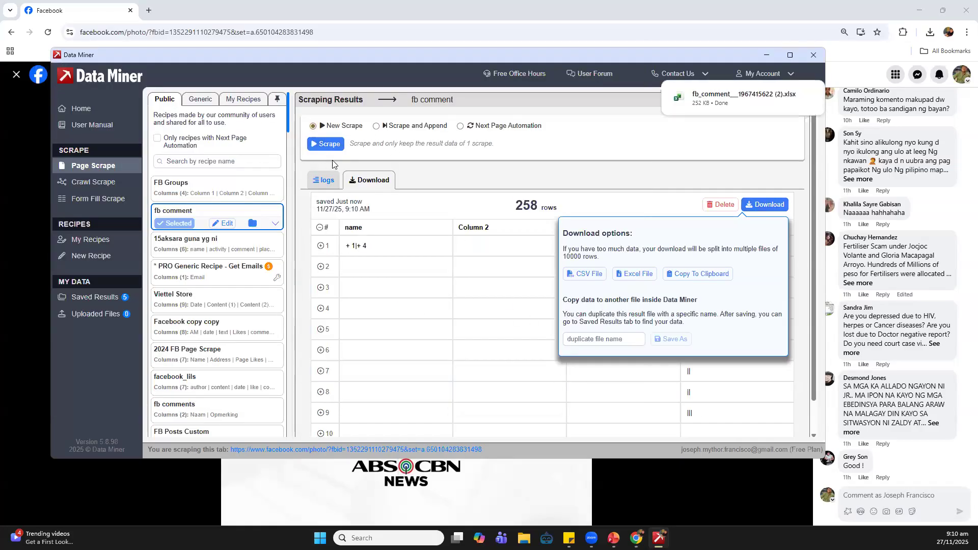
Open the downloaded fb_comment workbook in Excel and enable editing
click(719, 101)
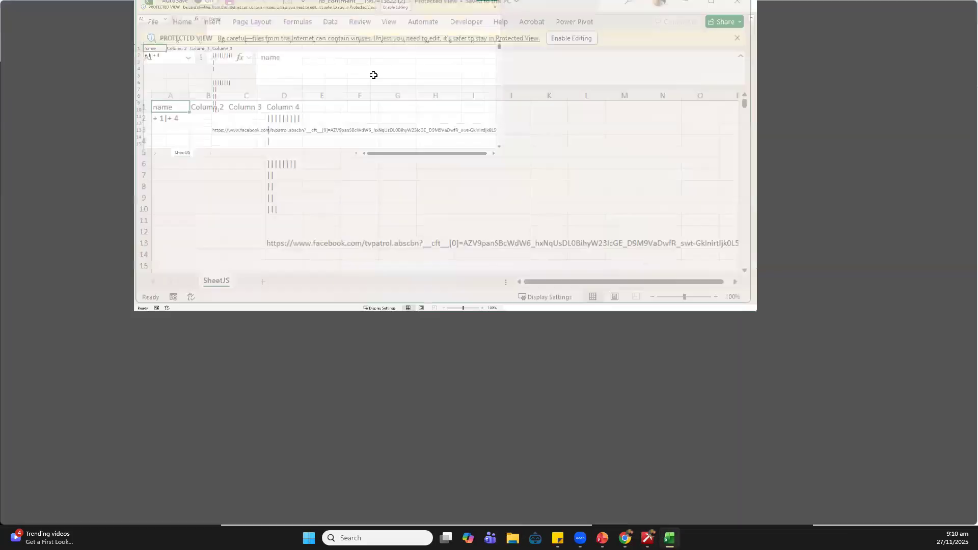
scroll(9, 429, down, 1)
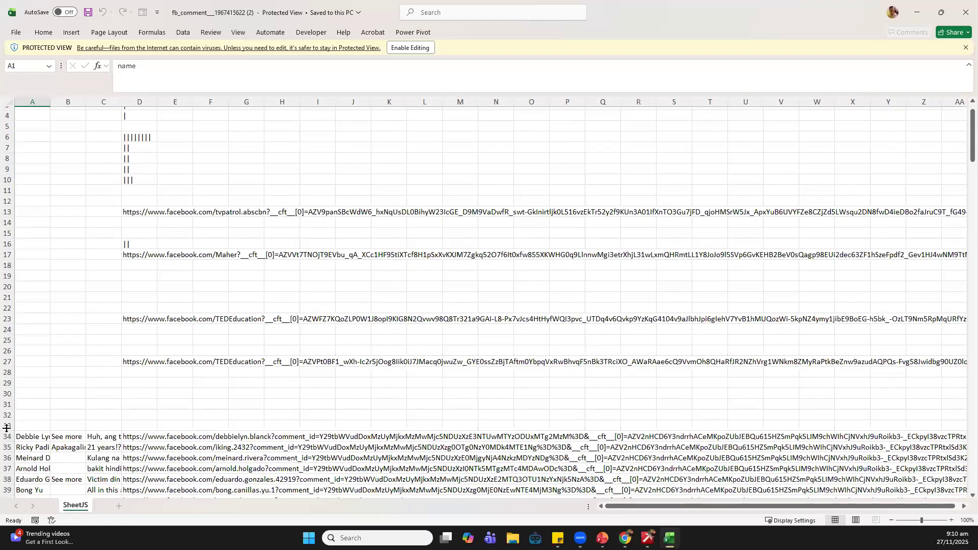
drag(6, 427, 7, 455)
click(119, 144)
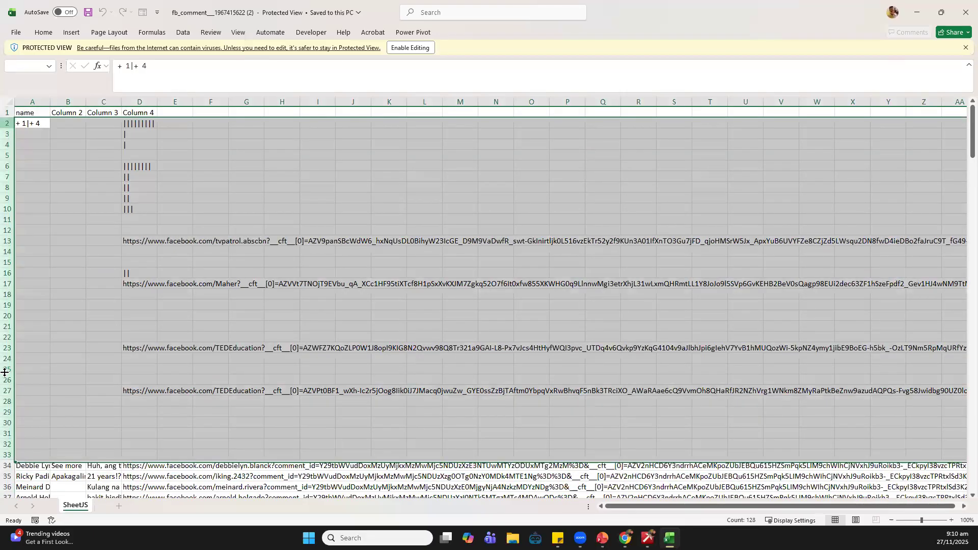
right_click(9, 321)
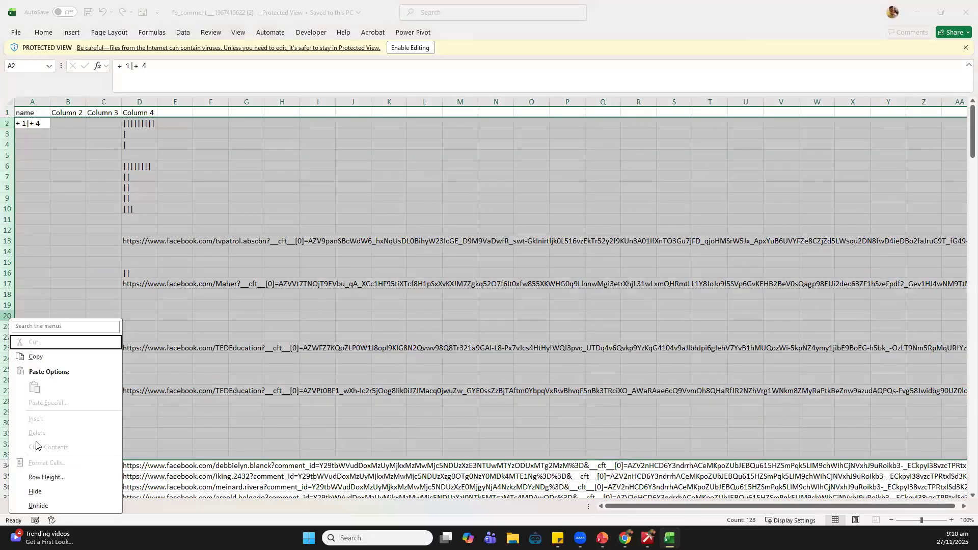
click(432, 48)
click(431, 48)
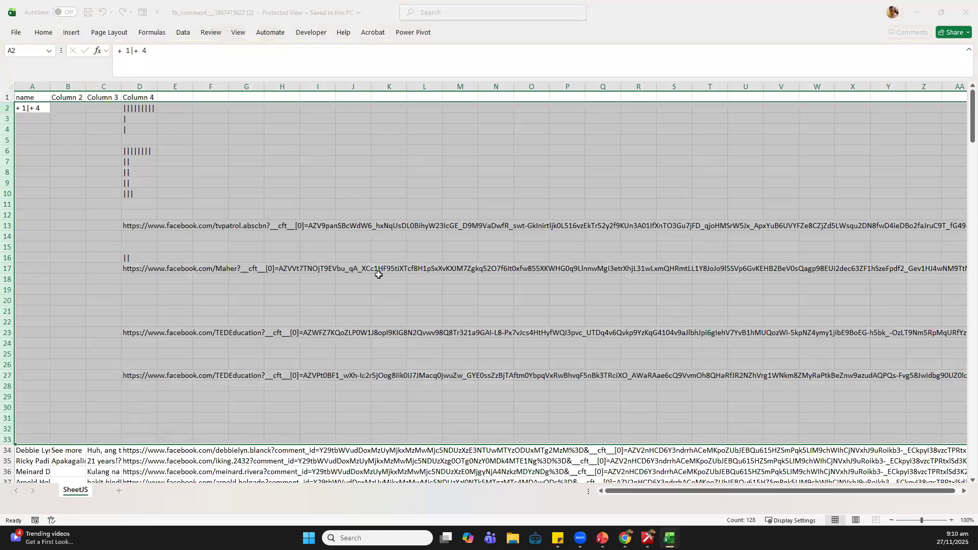
Delete rows 2 to 33, the junk rows between the header and the first comment
drag(8, 159, 37, 385)
scroll(8, 325, down, 5)
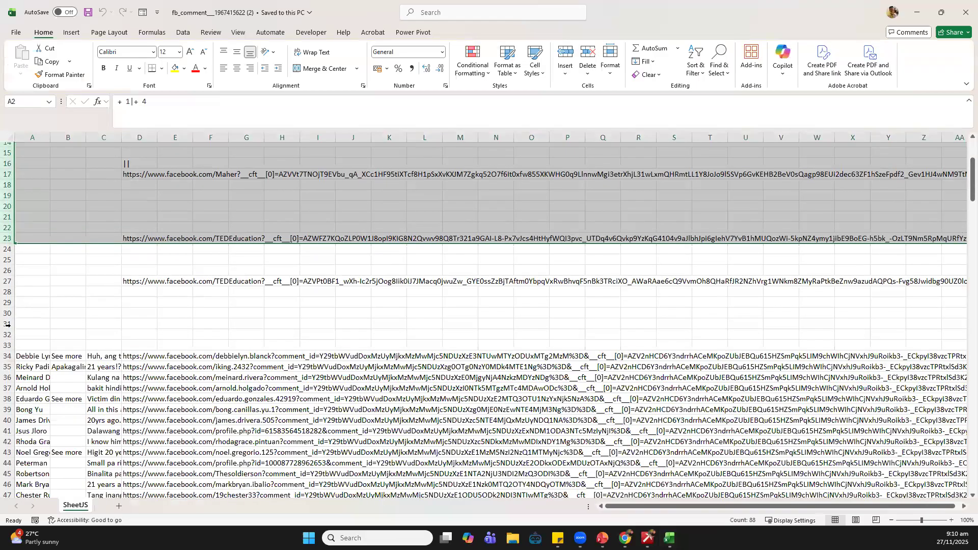
drag(7, 324, 8, 345)
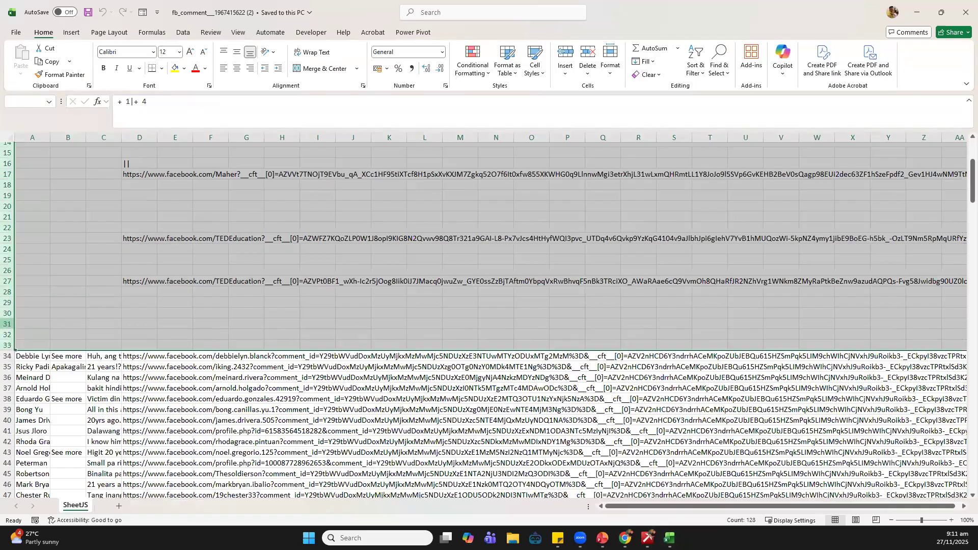
right_click(8, 239)
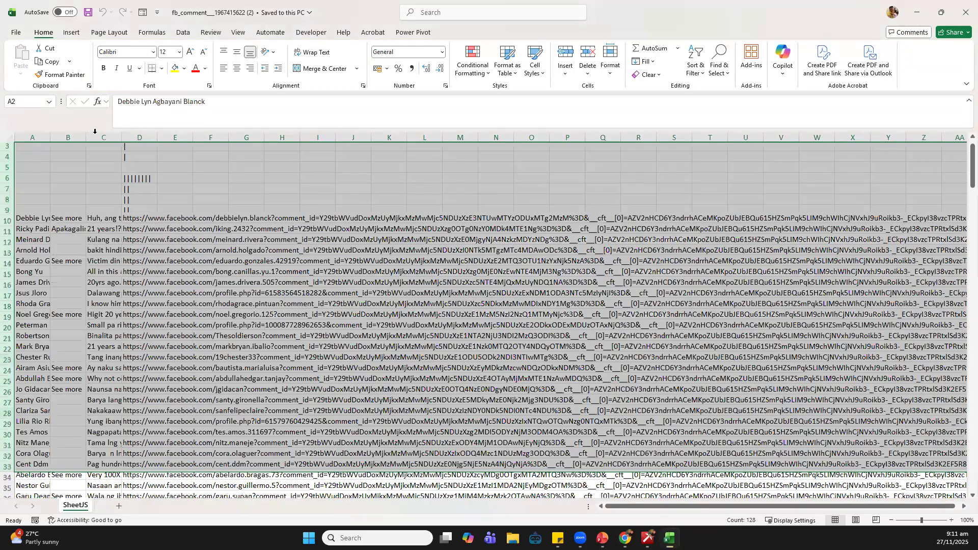
Widen column B and review its entries down to the end of the data
drag(122, 137, 129, 145)
drag(187, 278, 125, 224)
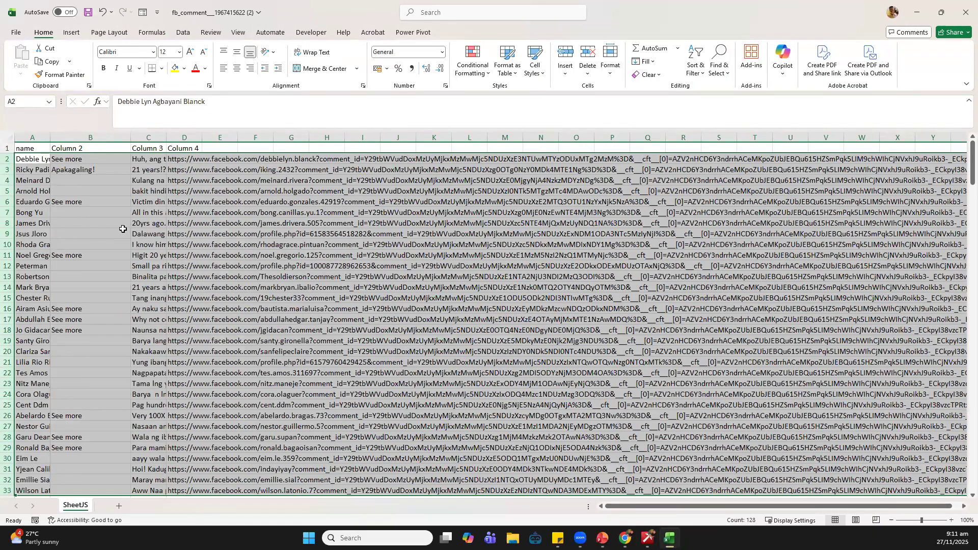
scroll(120, 226, down, 14)
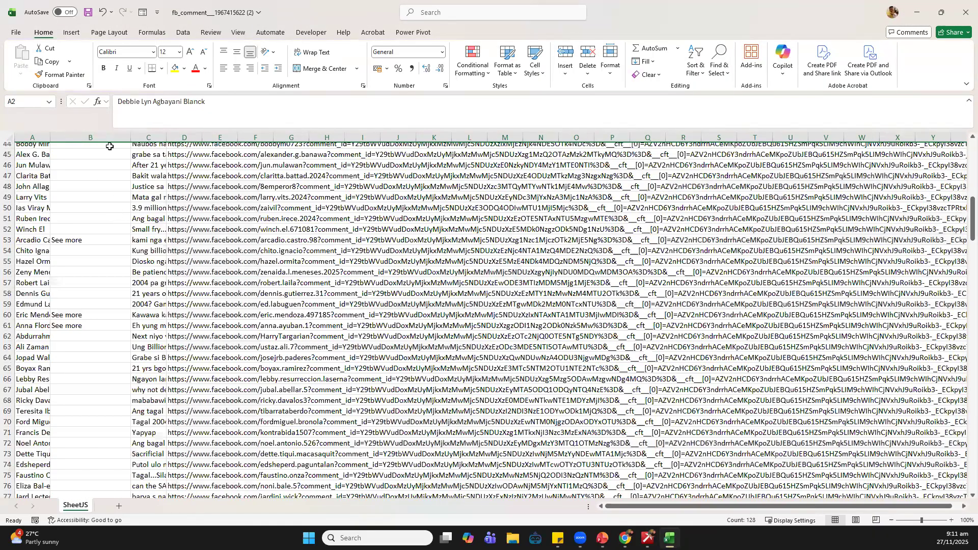
scroll(103, 254, down, 9)
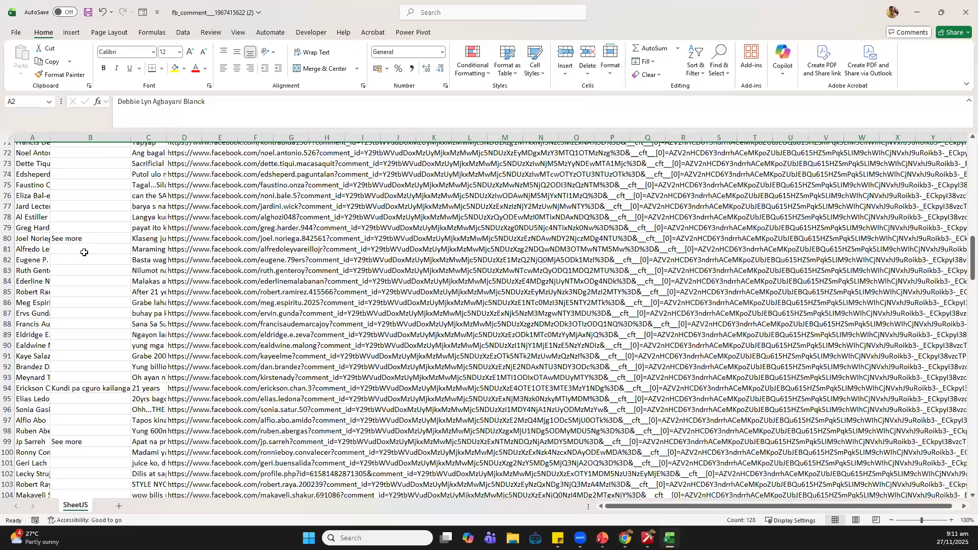
scroll(81, 276, down, 14)
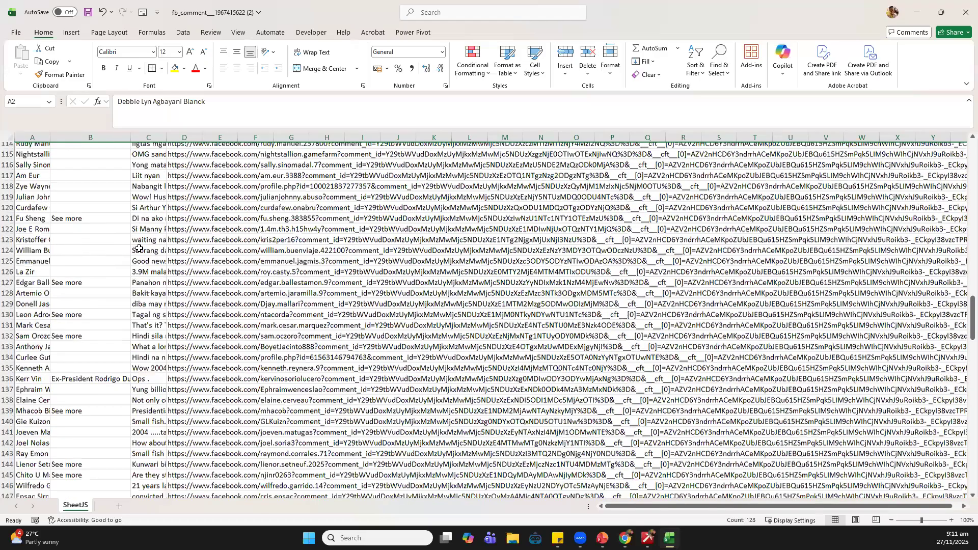
scroll(122, 255, down, 4)
click(120, 258)
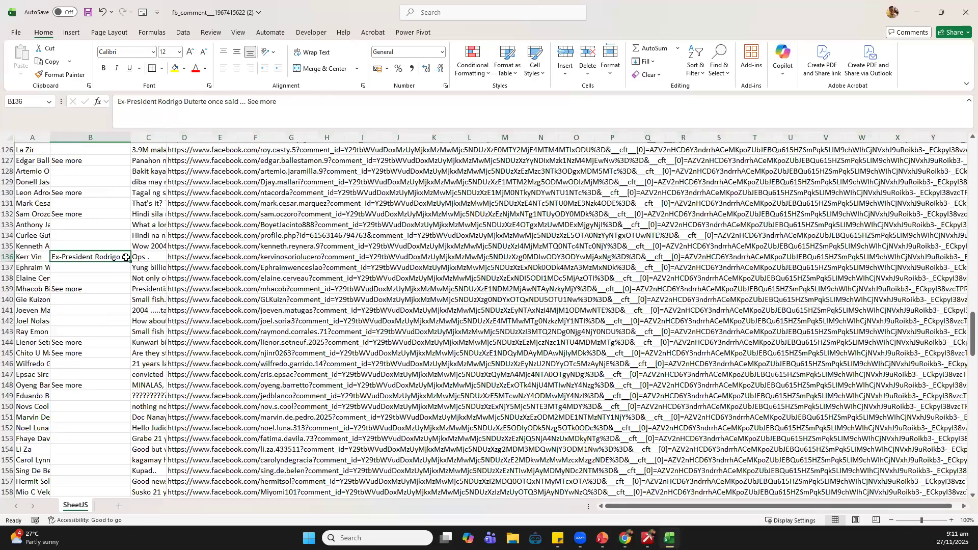
scroll(124, 258, down, 12)
scroll(77, 387, down, 12)
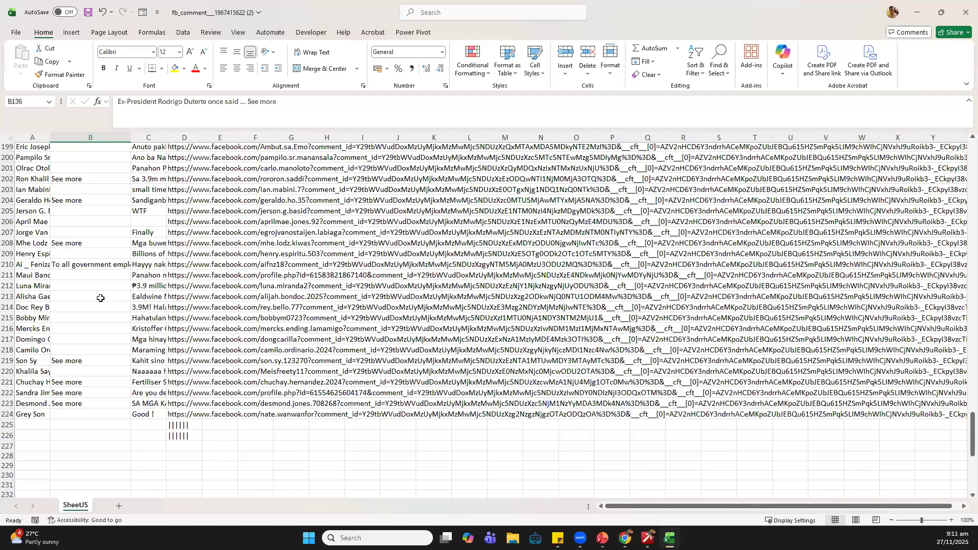
scroll(99, 298, up, 20)
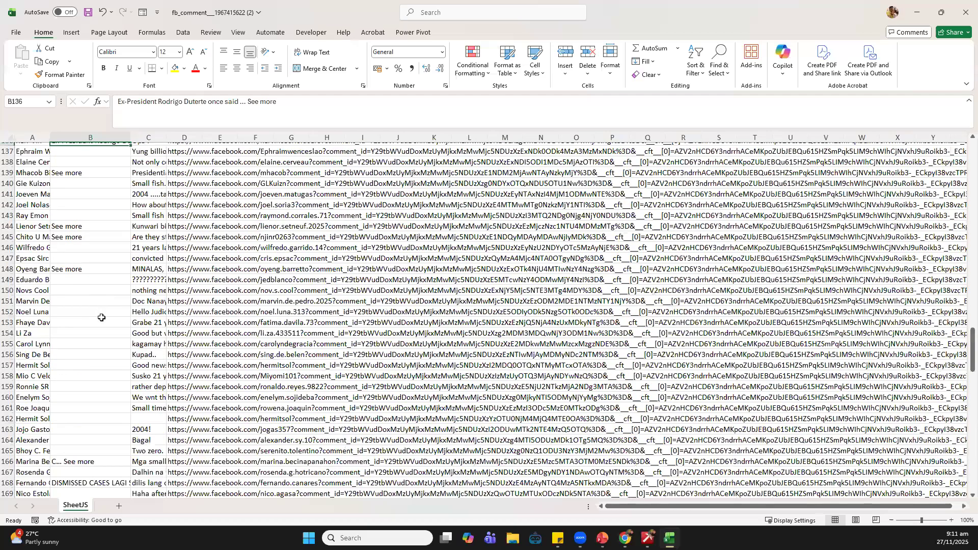
scroll(101, 317, up, 20)
scroll(89, 311, up, 10)
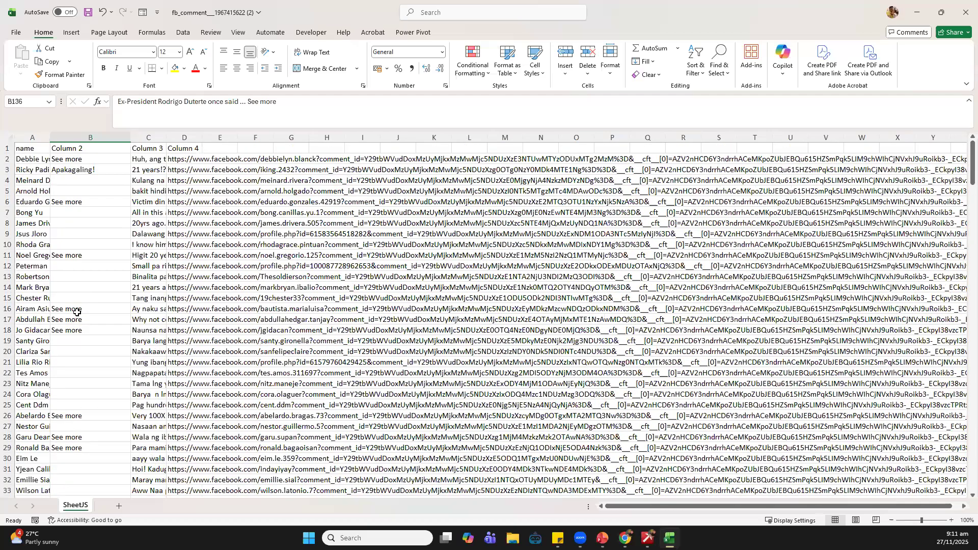
Delete the entire Column 2 column containing the "See more" entries
mouse_move(76, 316)
mouse_down()
mouse_move(74, 331)
mouse_move(81, 309)
mouse_move(82, 328)
mouse_up()
click(101, 137)
right_click(104, 142)
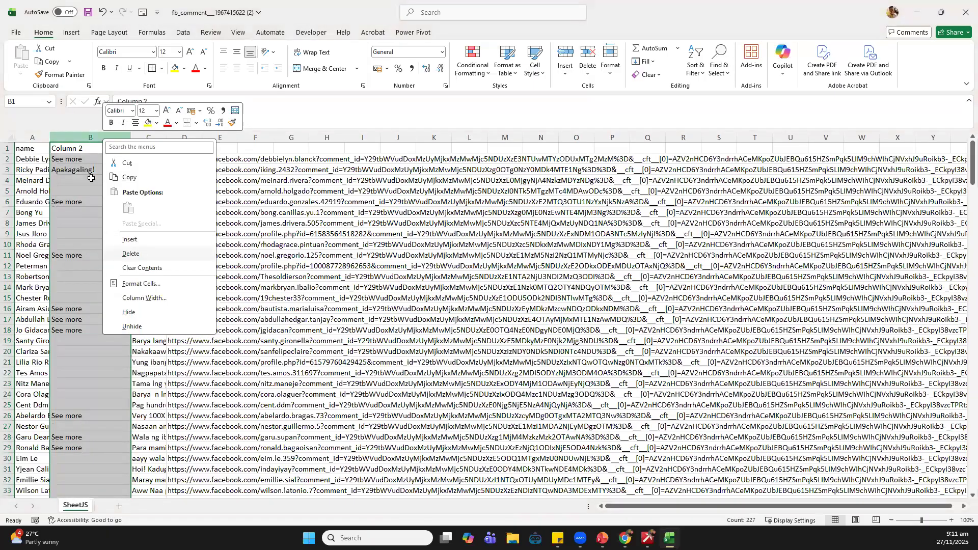
click(123, 255)
Widen the name column and the Column 3 column to show more of the names and comment text
drag(86, 138, 162, 139)
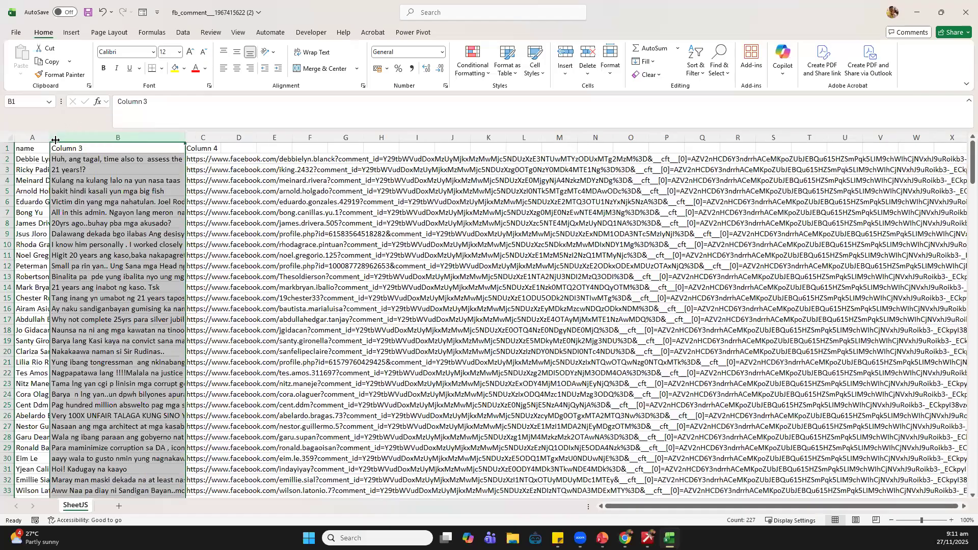
drag(53, 139, 112, 151)
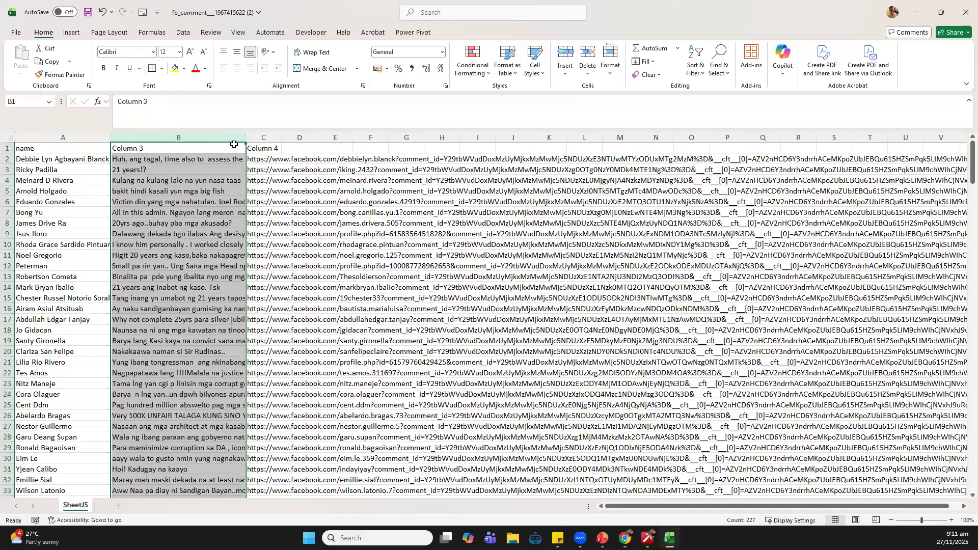
drag(323, 141, 321, 143)
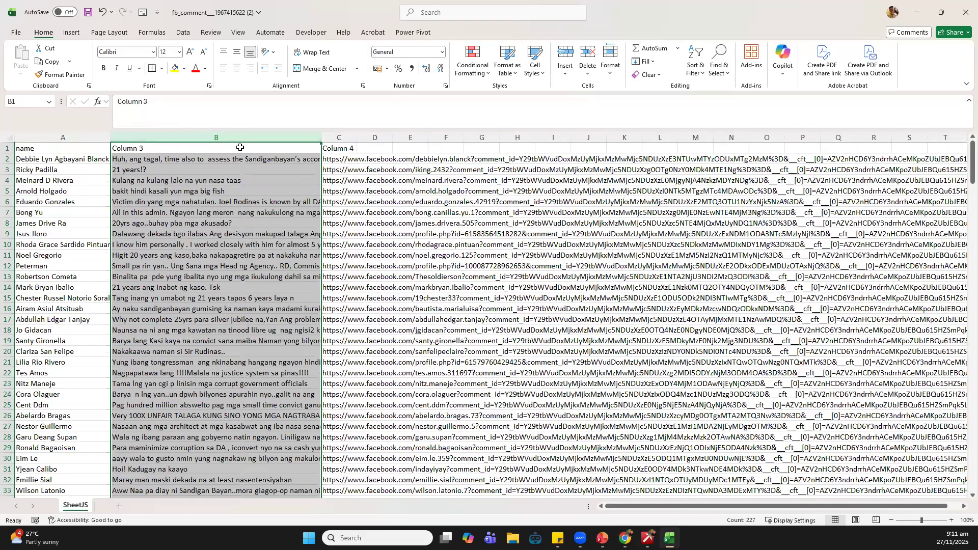
Rename the Column 3 header in B1 as Comments
click(240, 147)
text(Comment)
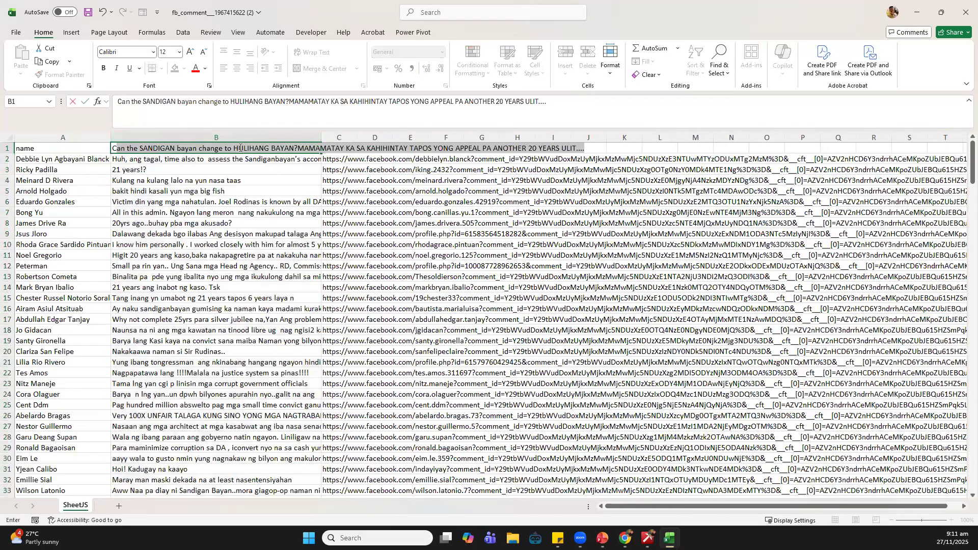
text(s)
key(Tab)
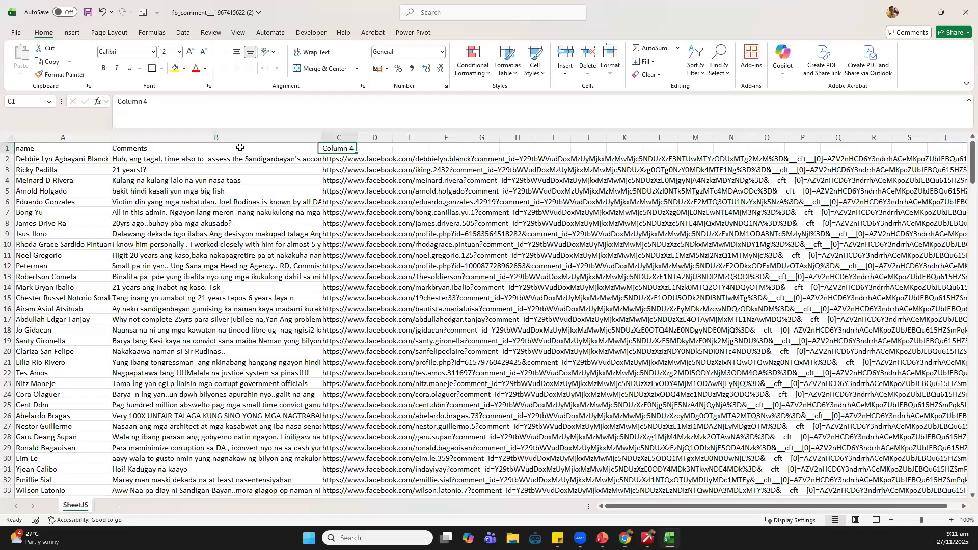
Widen column C and rename its header in C1 as Link
drag(357, 136, 397, 136)
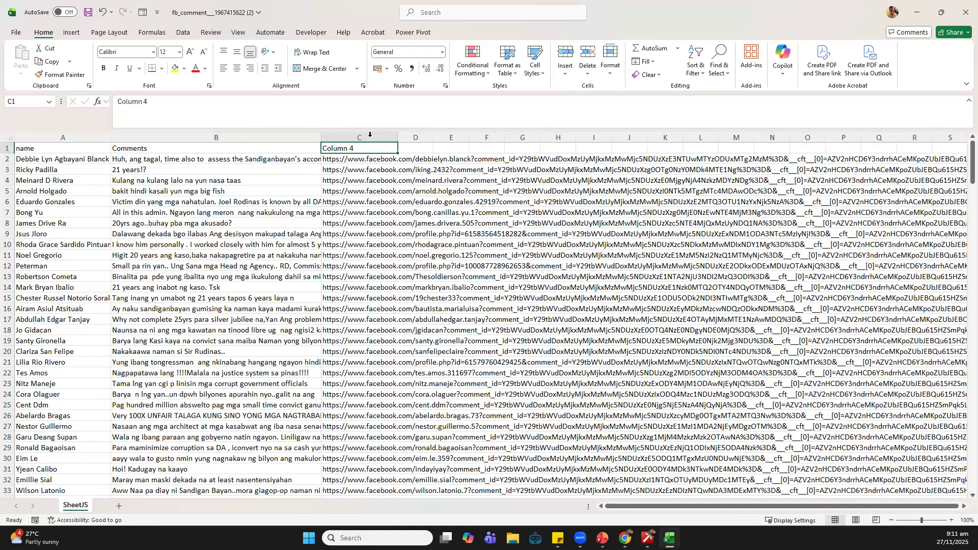
text(Link)
click(308, 158)
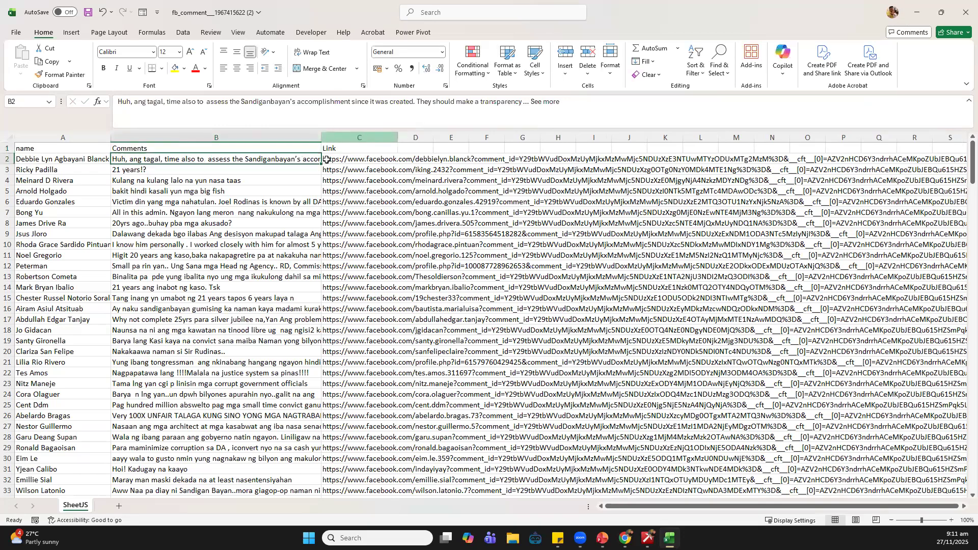
Review the Link, Comments and name columns, and compare them with the comments under the original Facebook news post
click(364, 134)
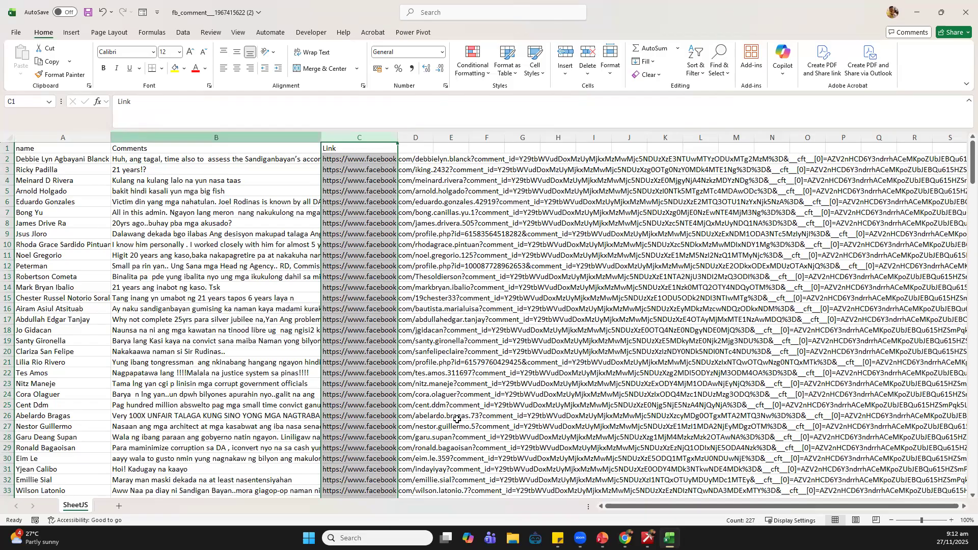
click(216, 137)
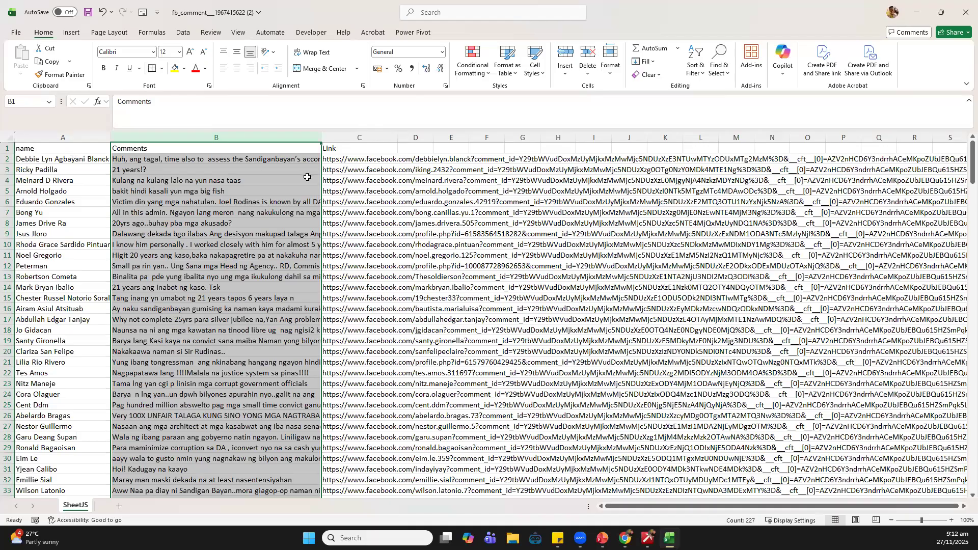
click(369, 162)
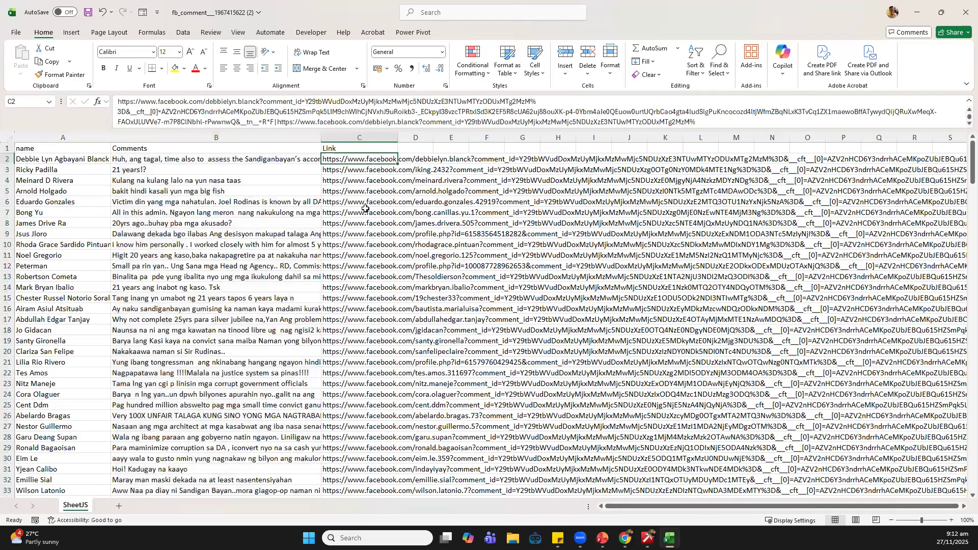
click(77, 158)
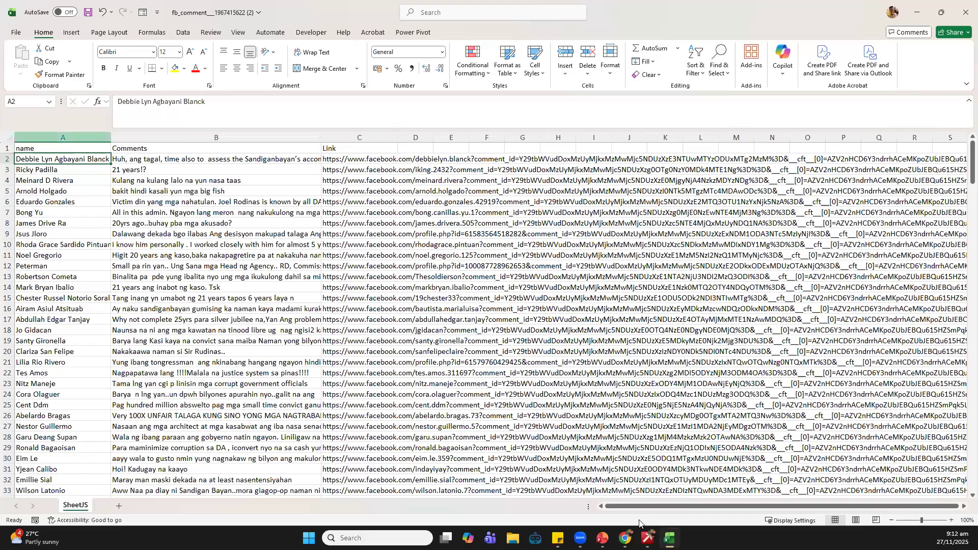
click(625, 539)
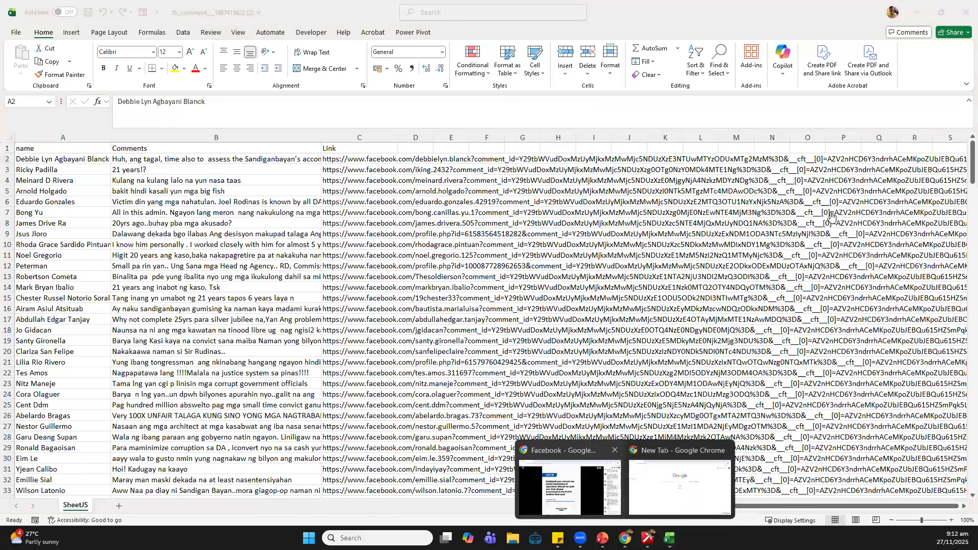
click(594, 475)
mouse_move(861, 205)
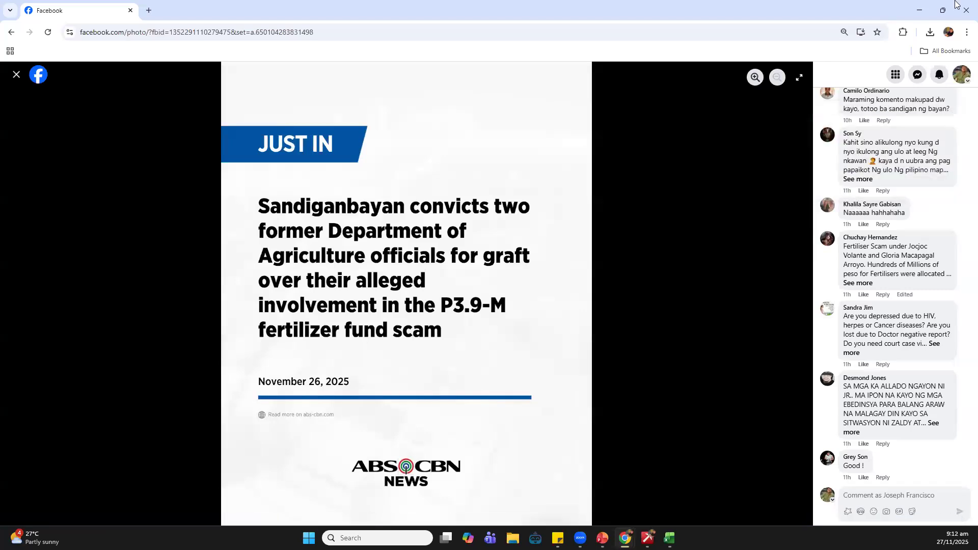
click(918, 6)
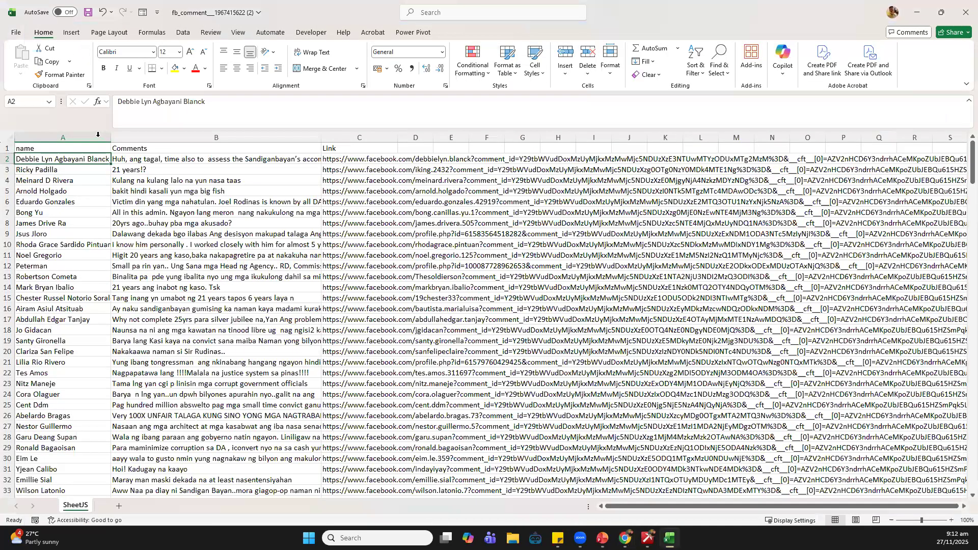
Examine the commenter names in column A together with the comments and links beside them
drag(111, 137, 111, 138)
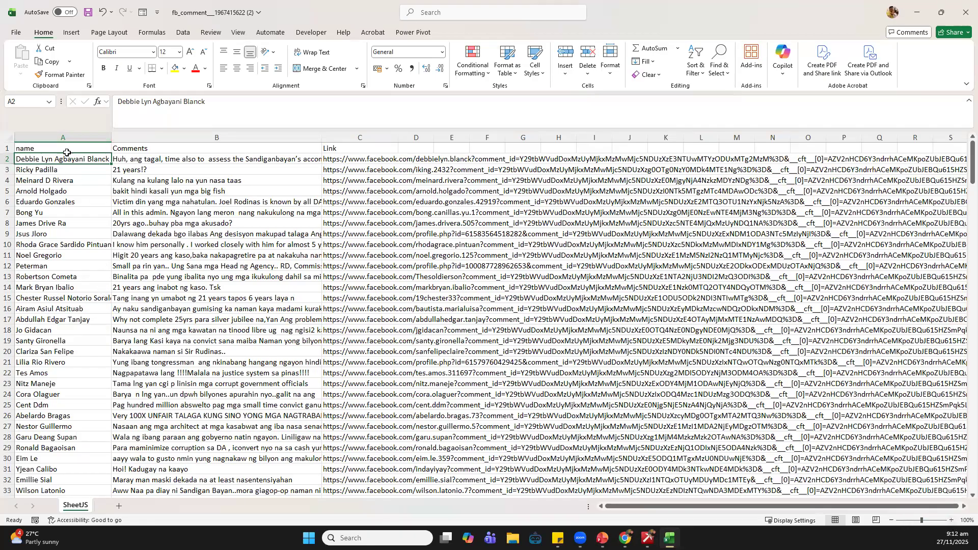
scroll(67, 152, up, 2)
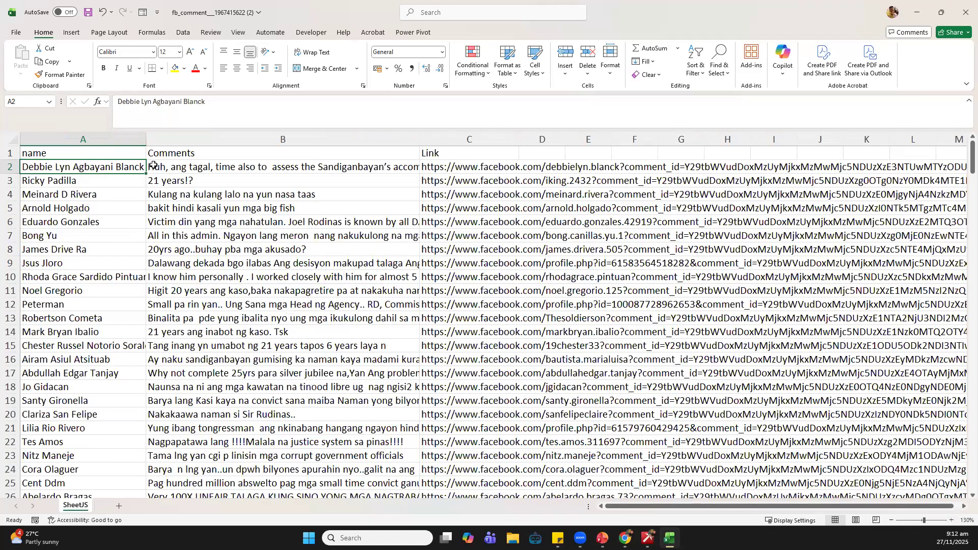
key(Up)
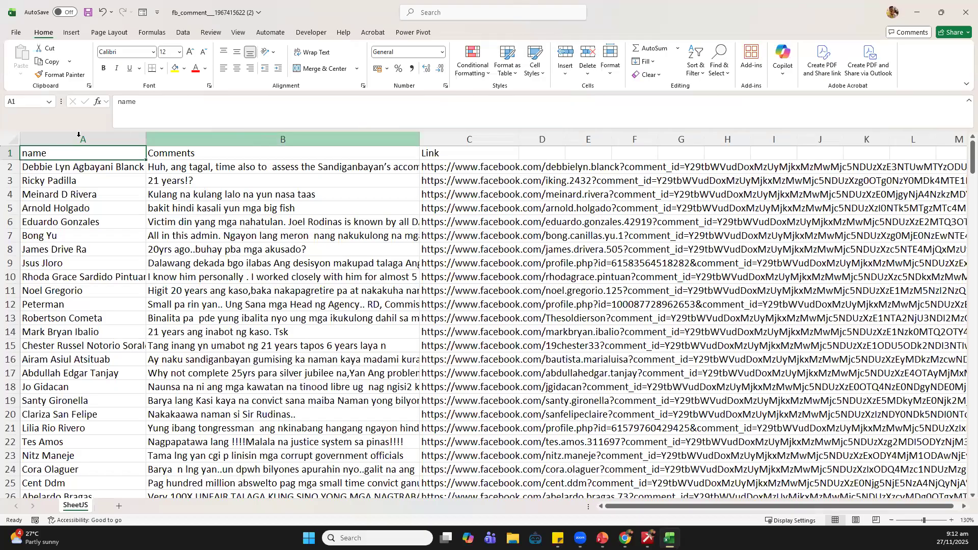
drag(66, 167, 44, 490)
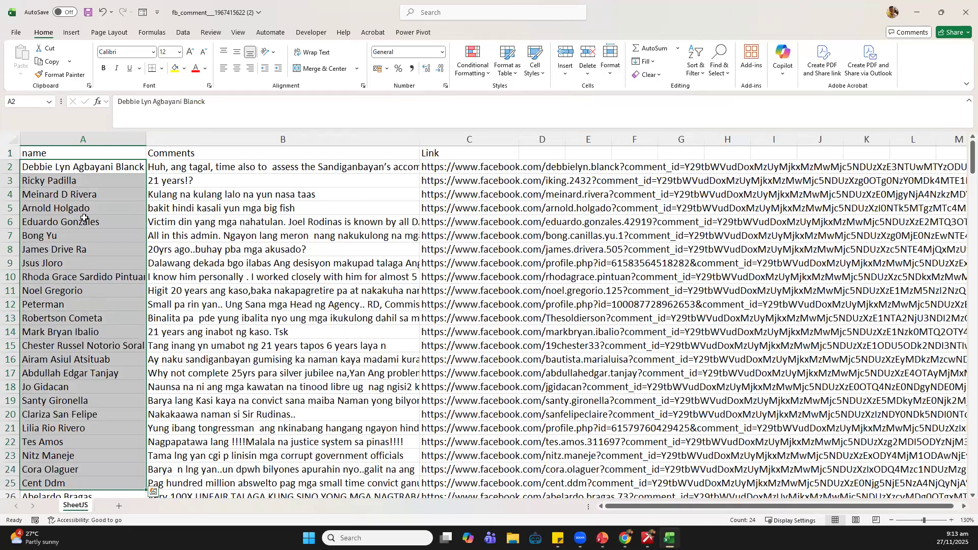
drag(83, 153, 438, 370)
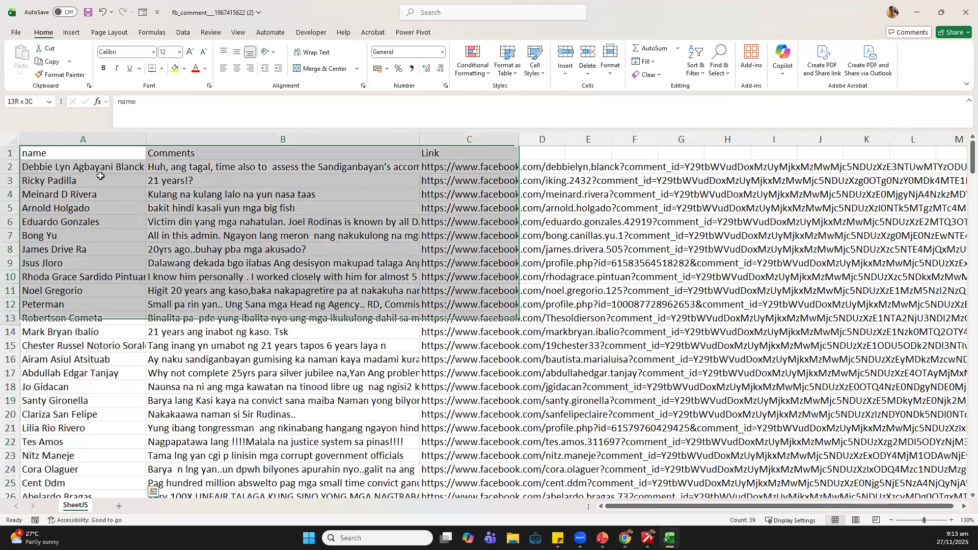
click(86, 182)
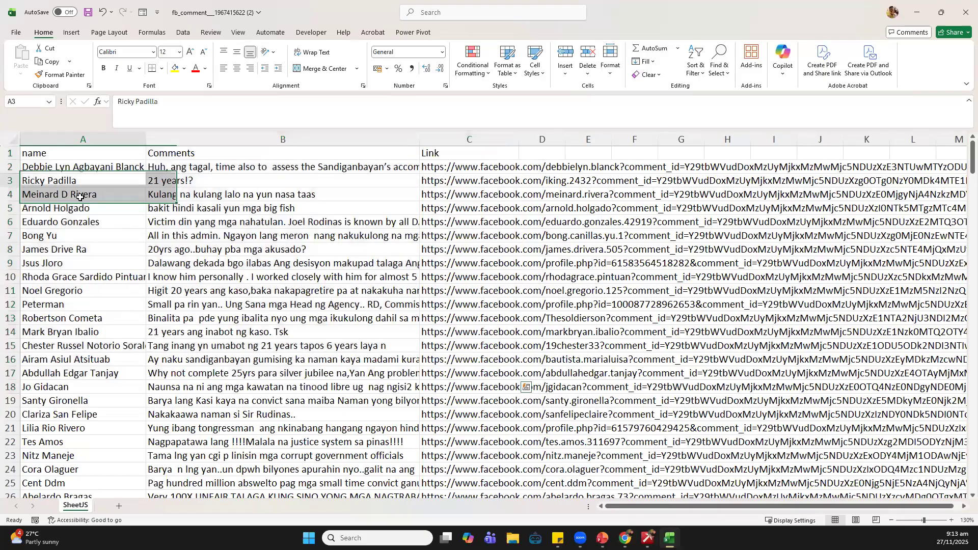
click(80, 195)
click(65, 166)
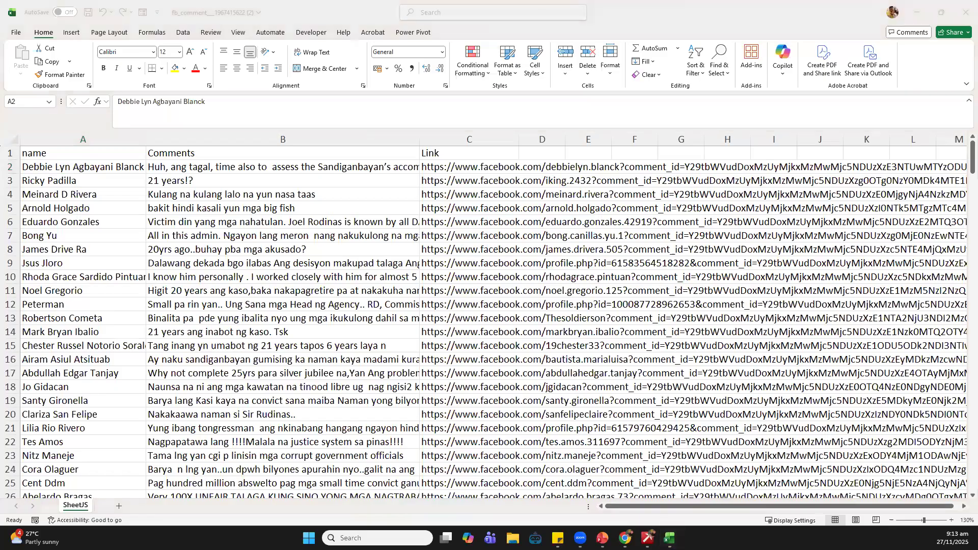
click(123, 164)
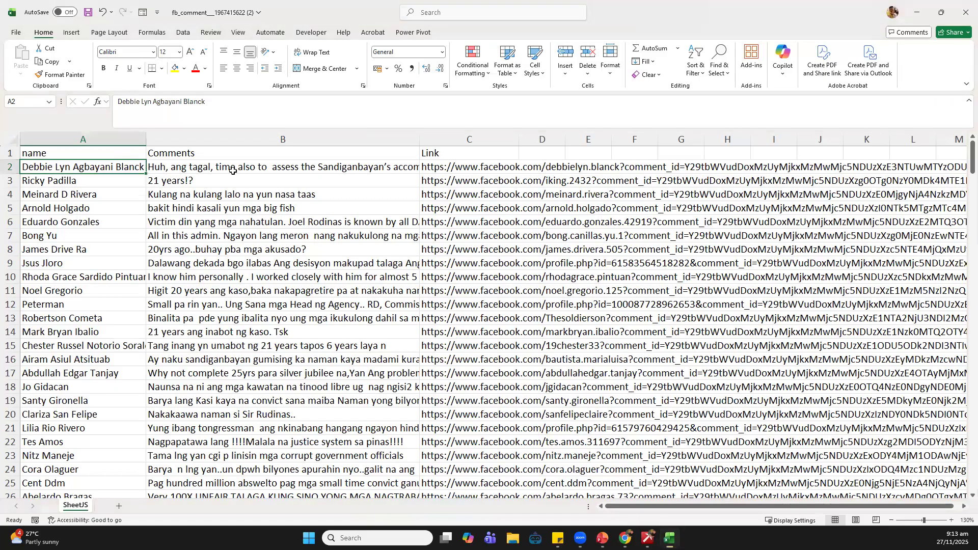
Insert a blank column between the Comments and Link columns
click(442, 139)
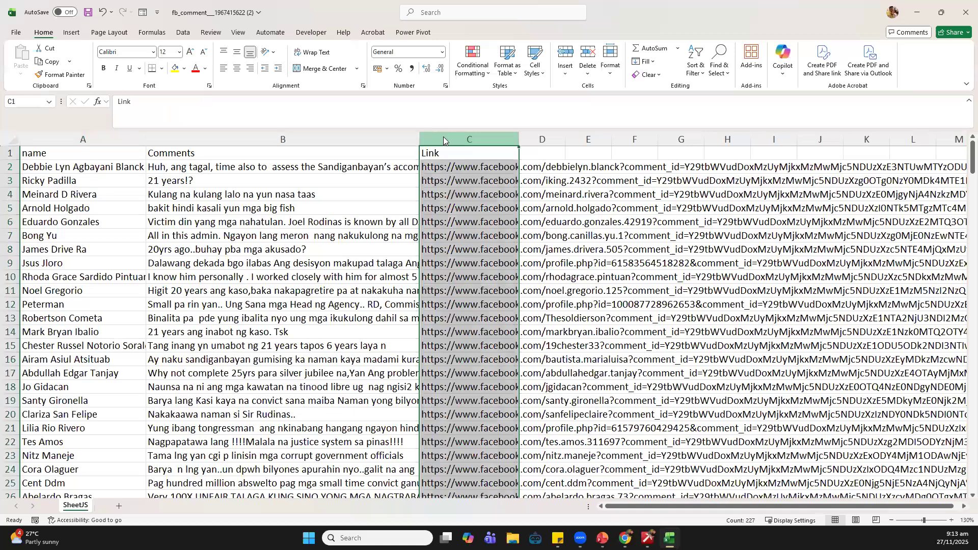
right_click(444, 139)
click(459, 238)
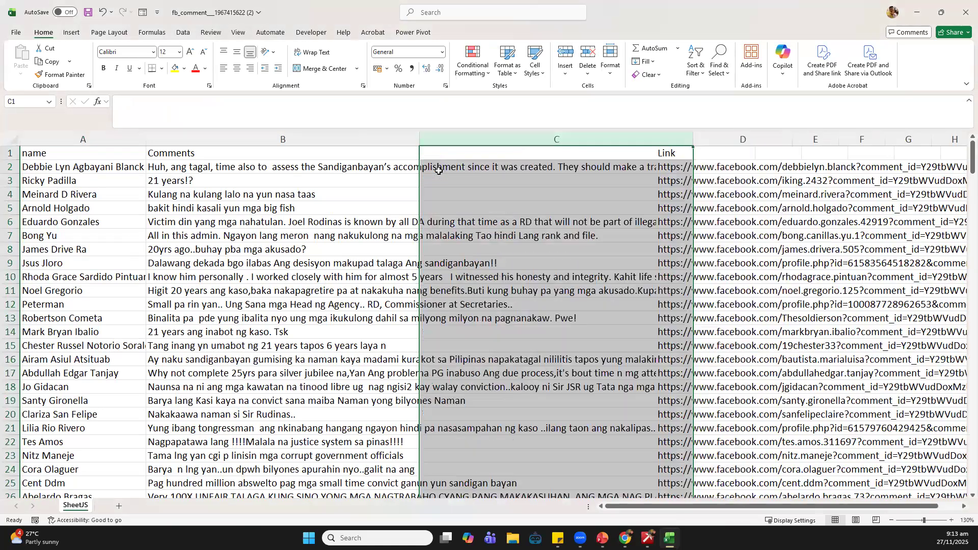
Enter the commenters' gender in the new column, with Female in C2 and Male in C3
click(439, 170)
text(Female)
key(Return)
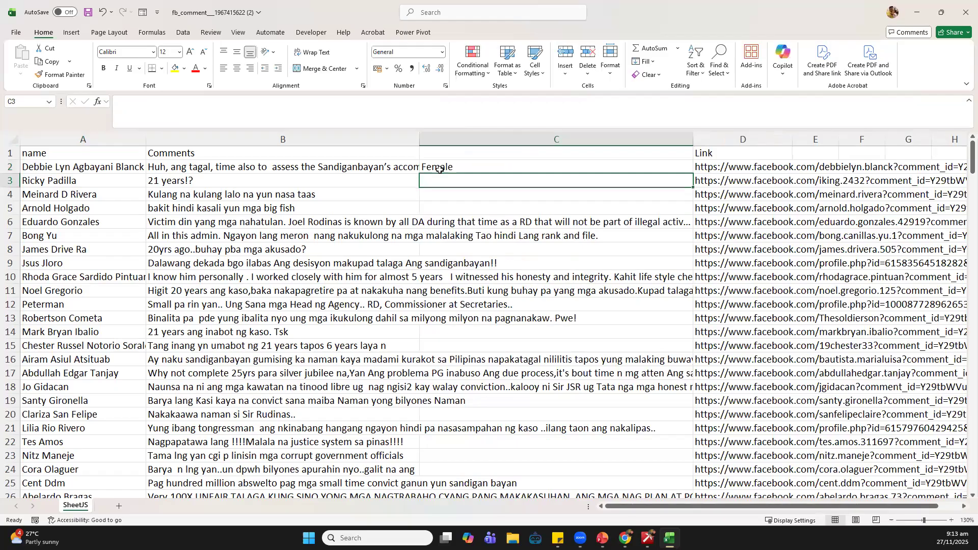
text(M)
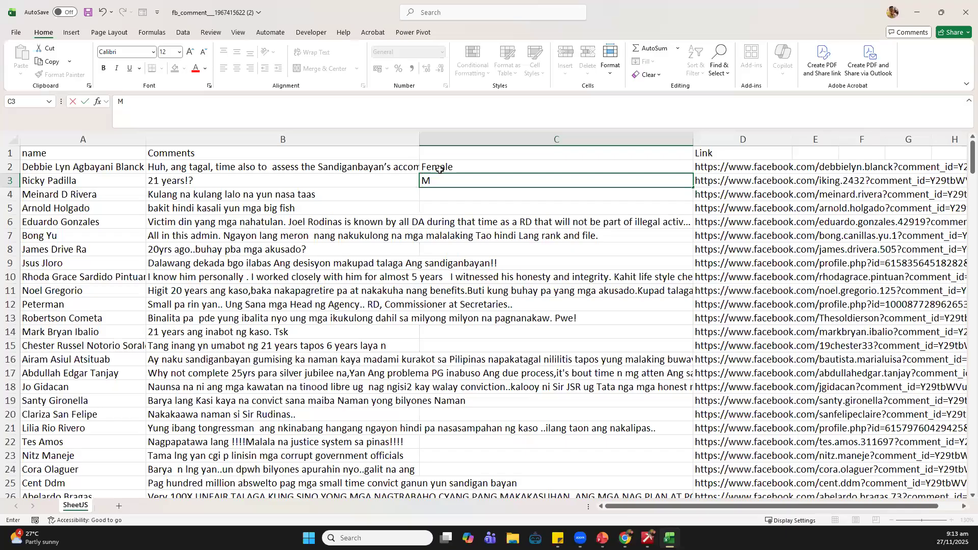
text(ale)
key(Return)
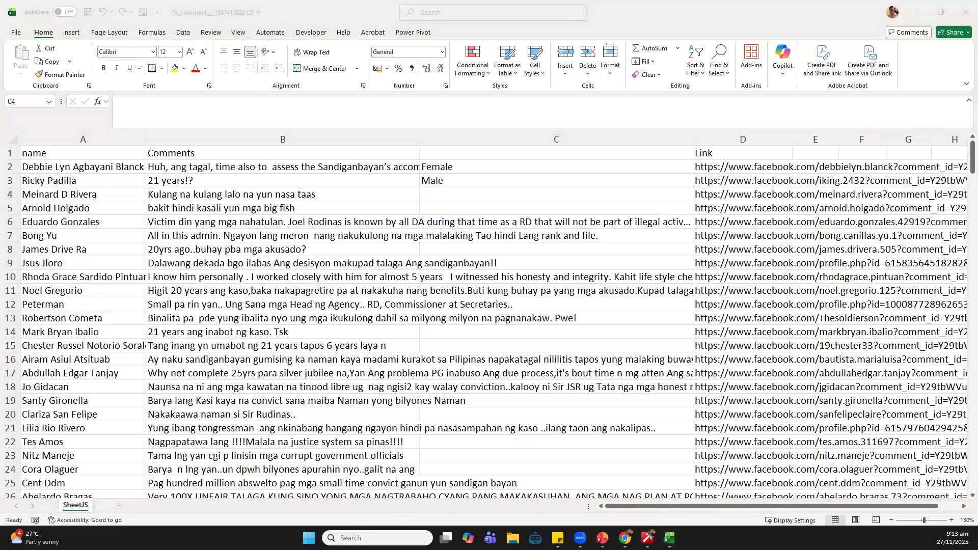
Enter Male as the gender for the commenters in rows 4 to 8, filling C4 through C8
click(455, 207)
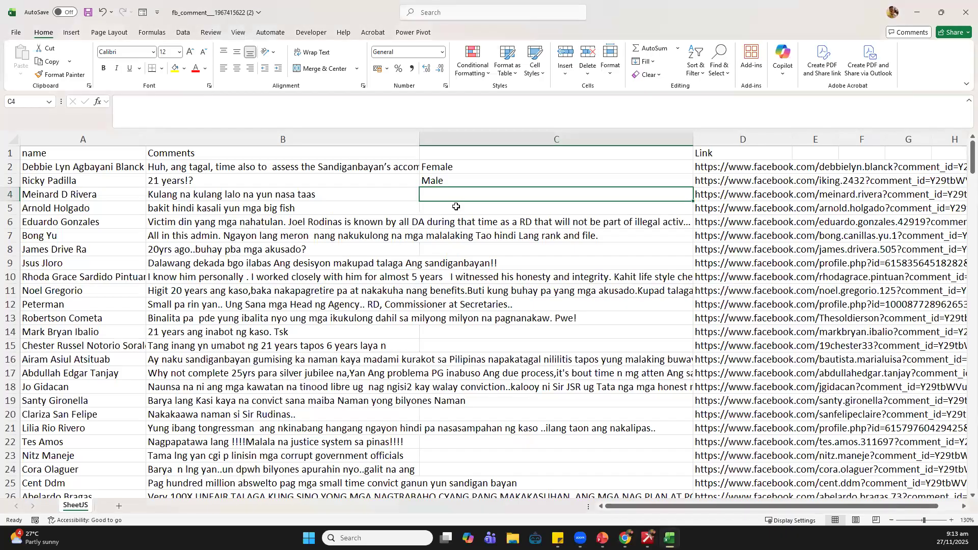
text(Mal)
key(Return)
text(Mal)
key(Return)
text(Mal)
key(Return)
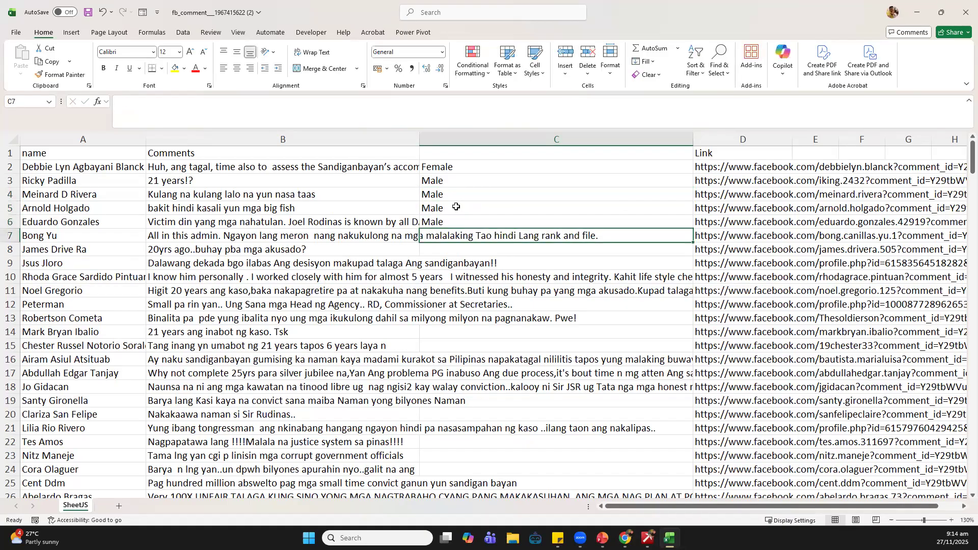
text(Male)
key(Return)
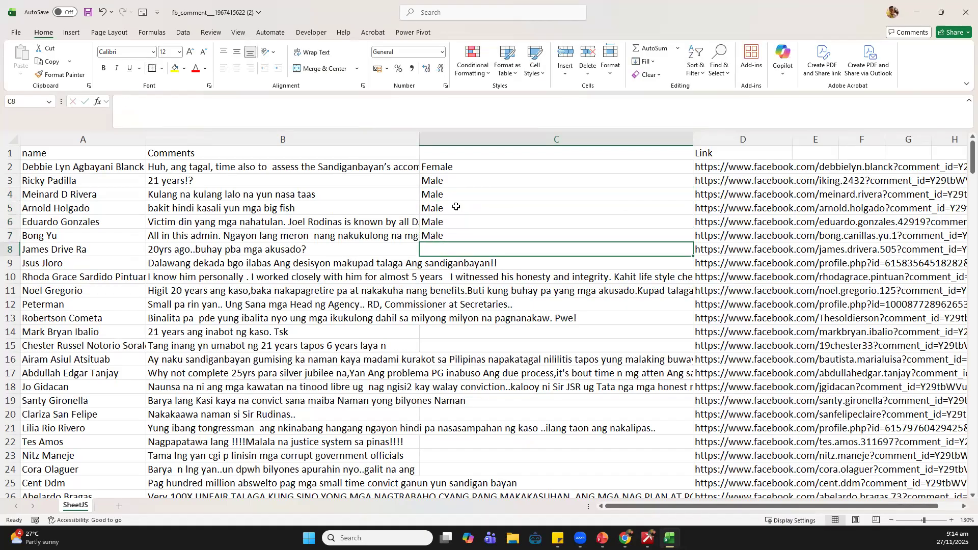
text(Male)
key(Return)
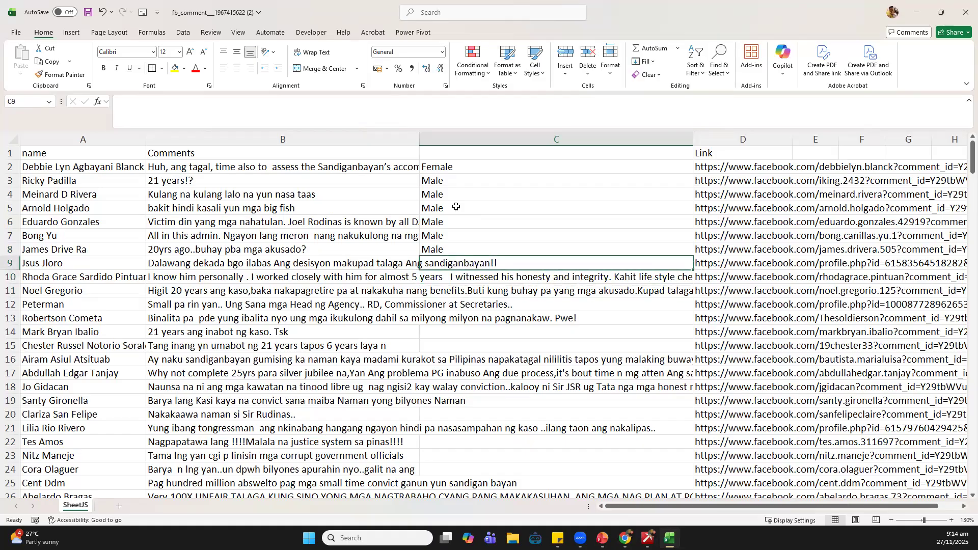
Enter Unidentified as the gender in C9
text(Oth)
key(BackSpace)
key(BackSpace)
key(BackSpace)
text(Un)
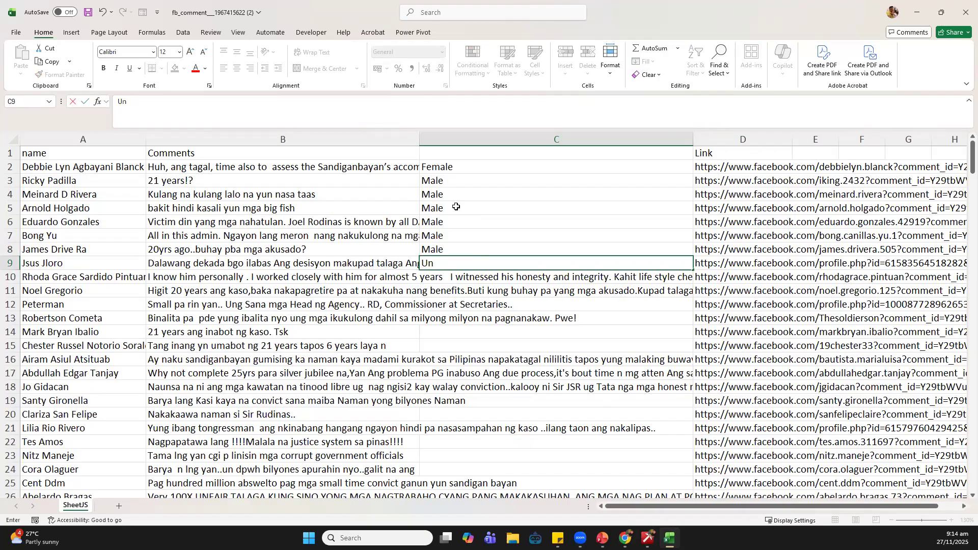
text(identifie)
text(d)
key(Return)
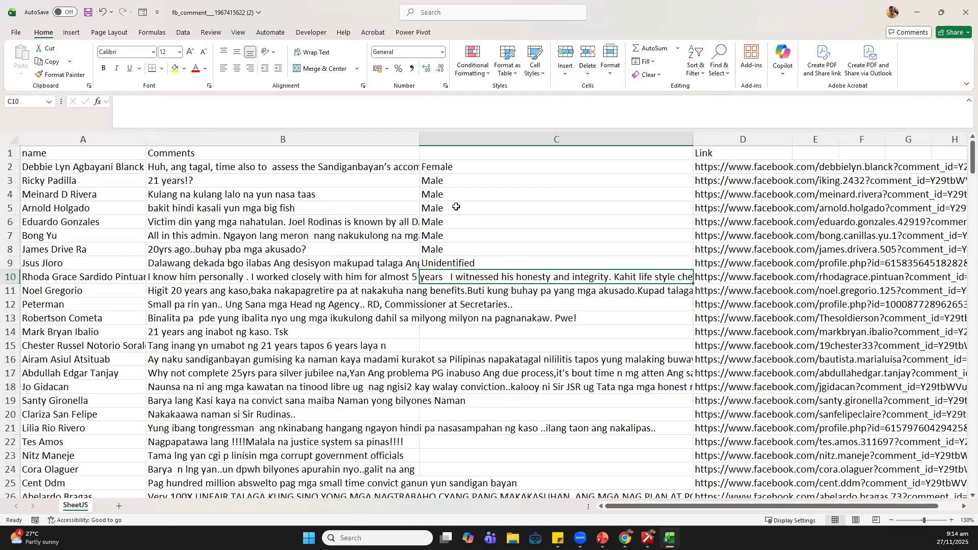
Enter Female as the gender in C10, and Male in C11 and C12
text(Female)
key(Return)
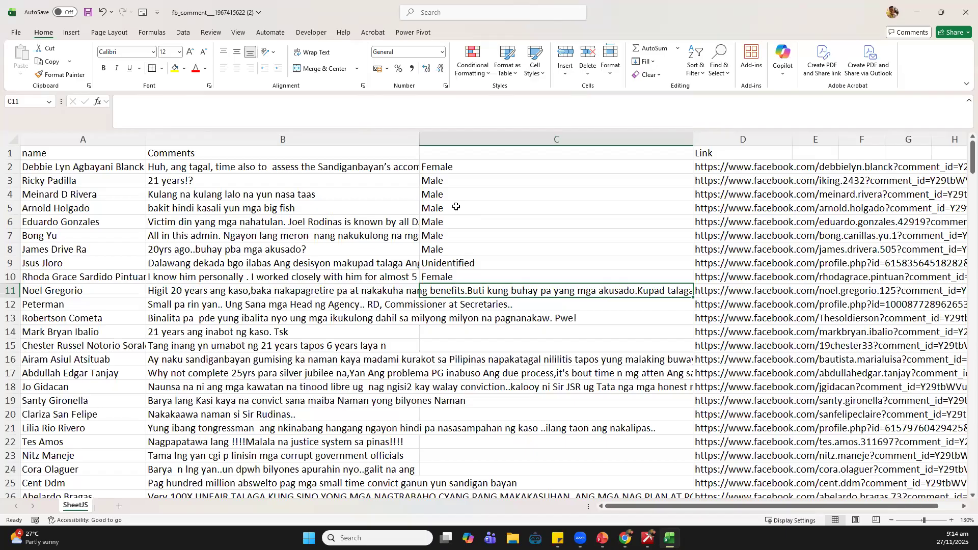
text(Male)
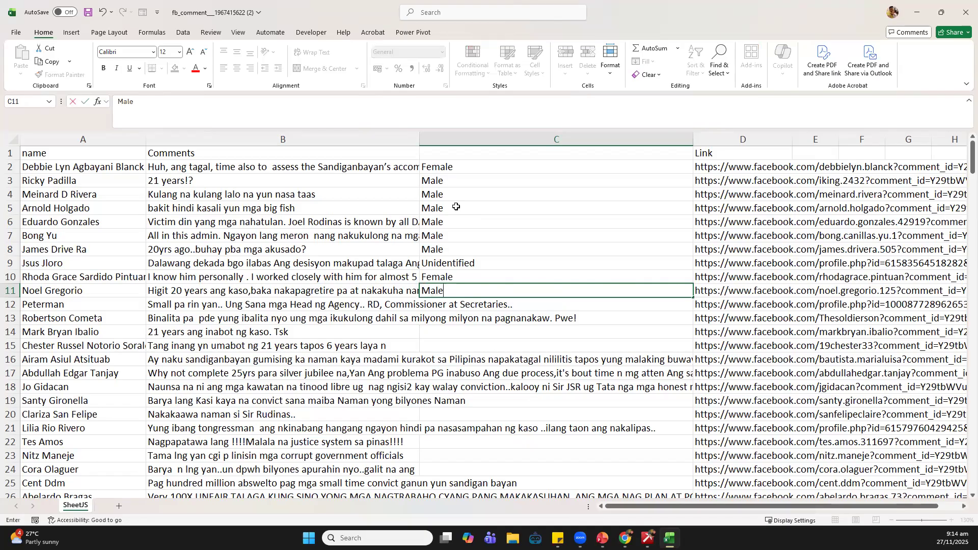
key(Return)
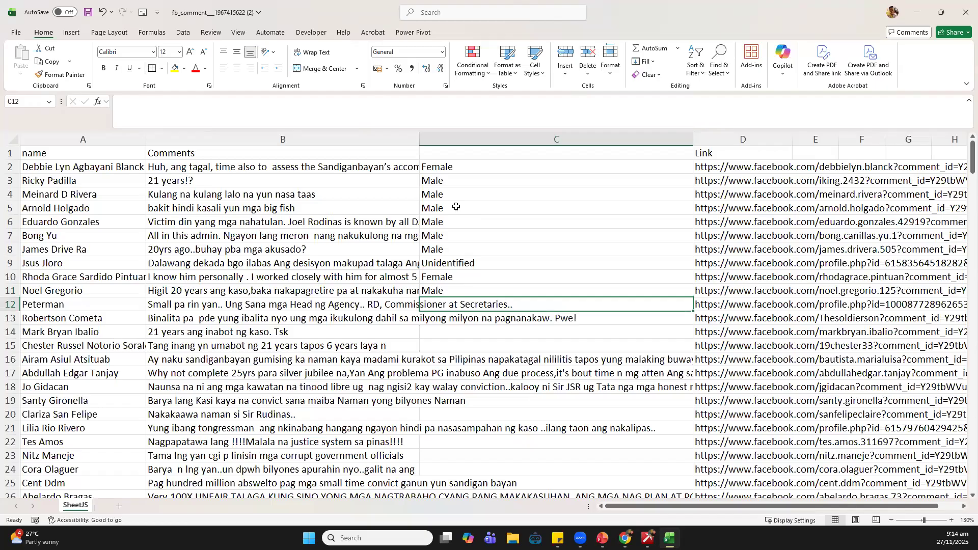
text(Male)
key(Return)
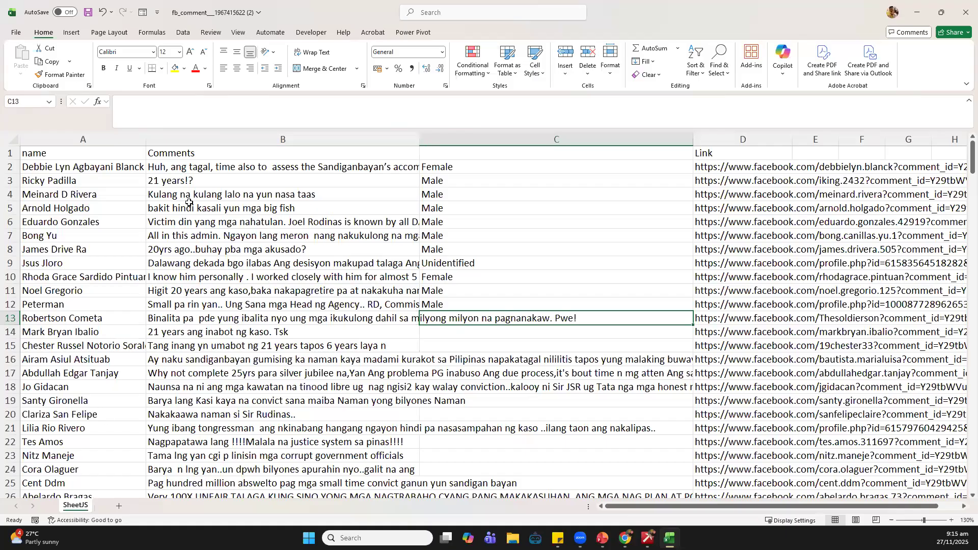
Review the comment texts in column B from B2 down the list, checking the languages and wording used
click(189, 235)
click(189, 168)
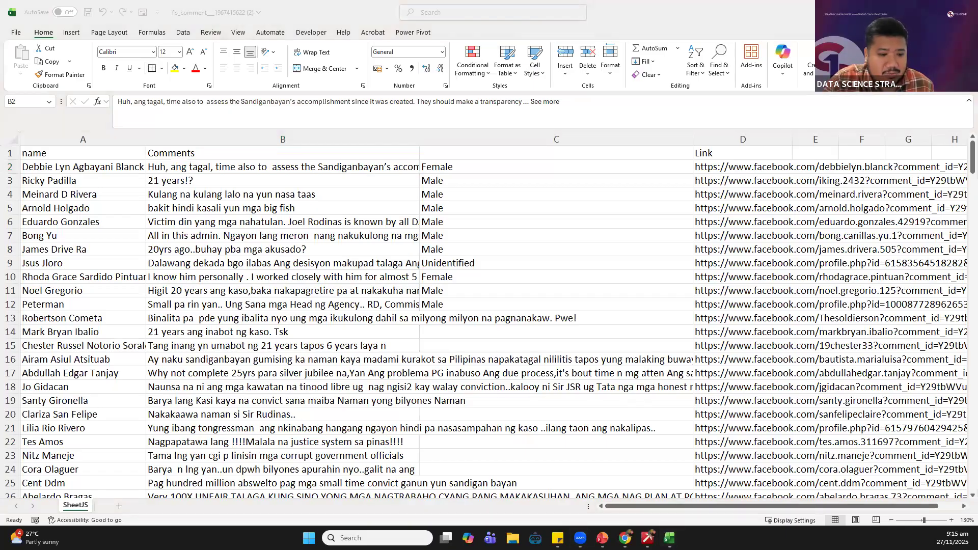
click(186, 166)
click(226, 211)
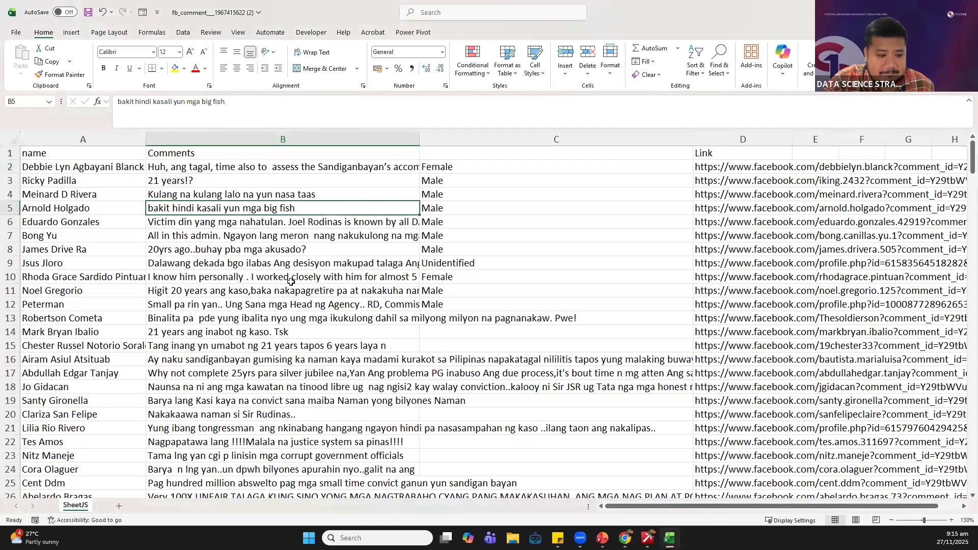
click(252, 167)
key(shift+Down)
key(shift+Down)
key(shift+Down)
key(shift+Down)
key(shift+Down)
key(shift+Down)
key(shift+Down)
key(shift+Down)
key(shift+Down)
key(shift+Down)
key(shift+Down)
key(shift+Down)
key(shift+Down)
key(shift+Down)
key(shift+Down)
key(shift+Down)
key(shift+Down)
key(shift+Down)
key(shift+Down)
drag(219, 167, 244, 416)
scroll(262, 377, down, 2)
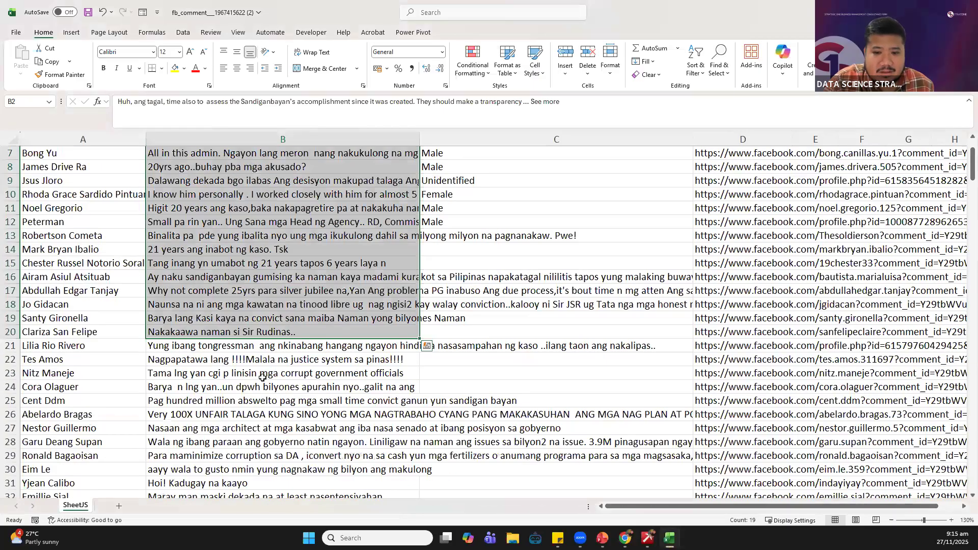
scroll(262, 377, down, 6)
Copy the comment "DOH palihug!" from cell B35
drag(206, 292, 147, 292)
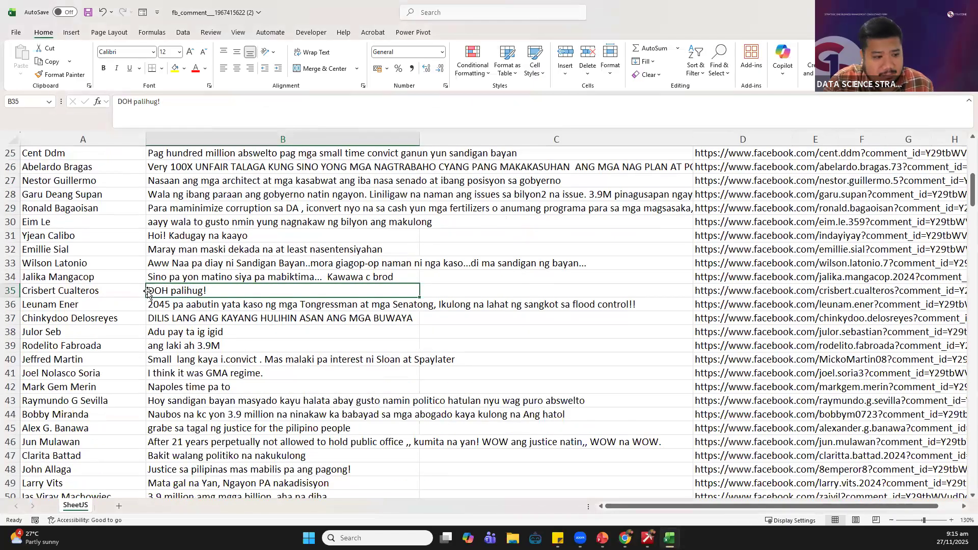
right_click(168, 294)
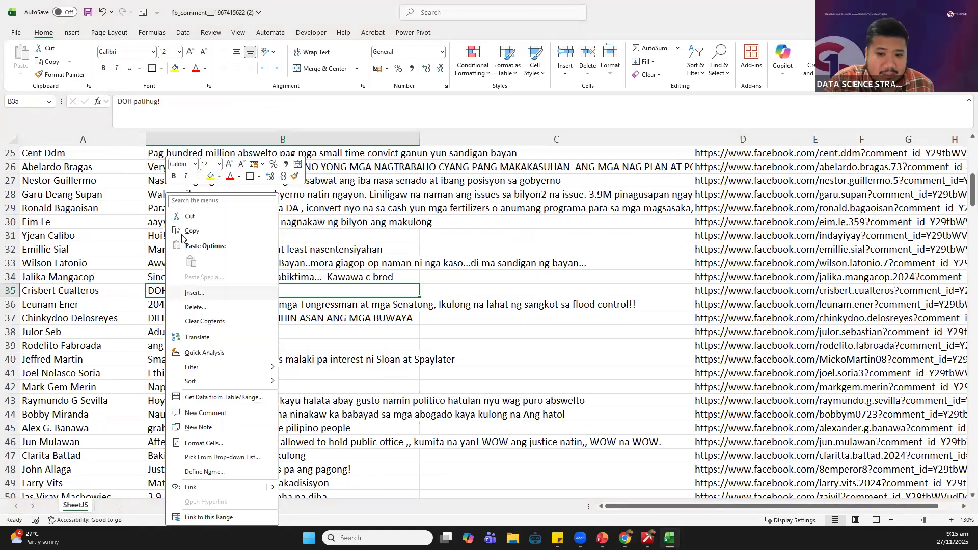
click(186, 232)
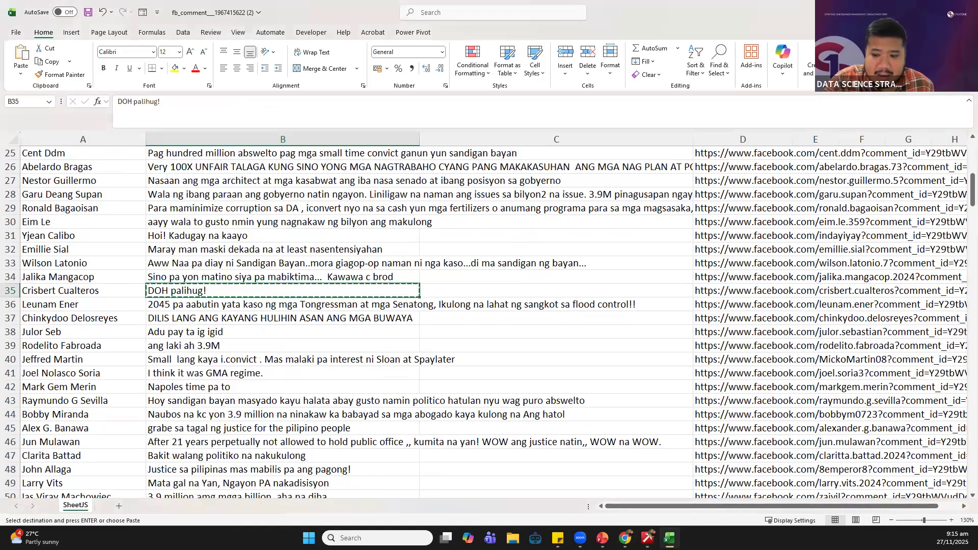
Switch to ChatGPT in Chrome and submit the prompt "translate this to english:" followed by the copied comment "DOH palihug!"
click(617, 531)
click(593, 478)
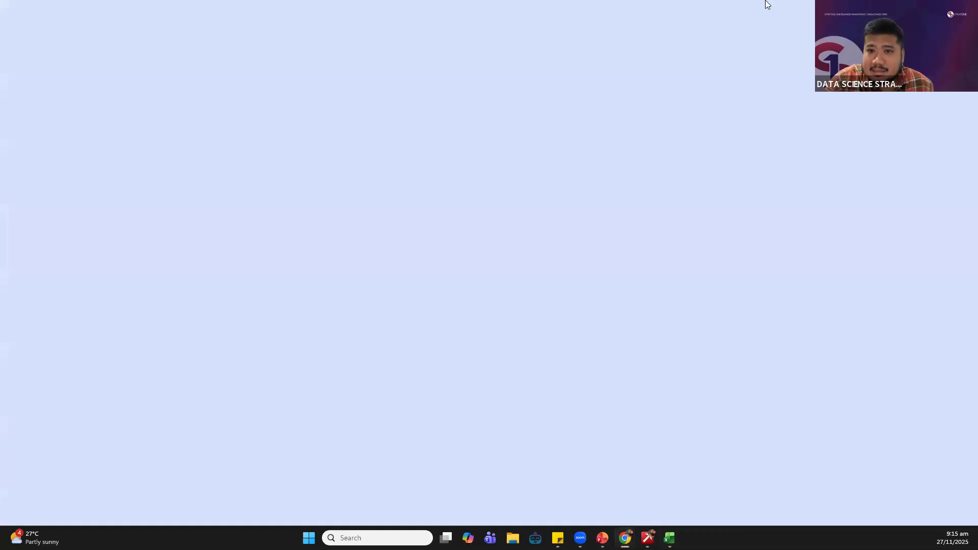
key(alt+Tab)
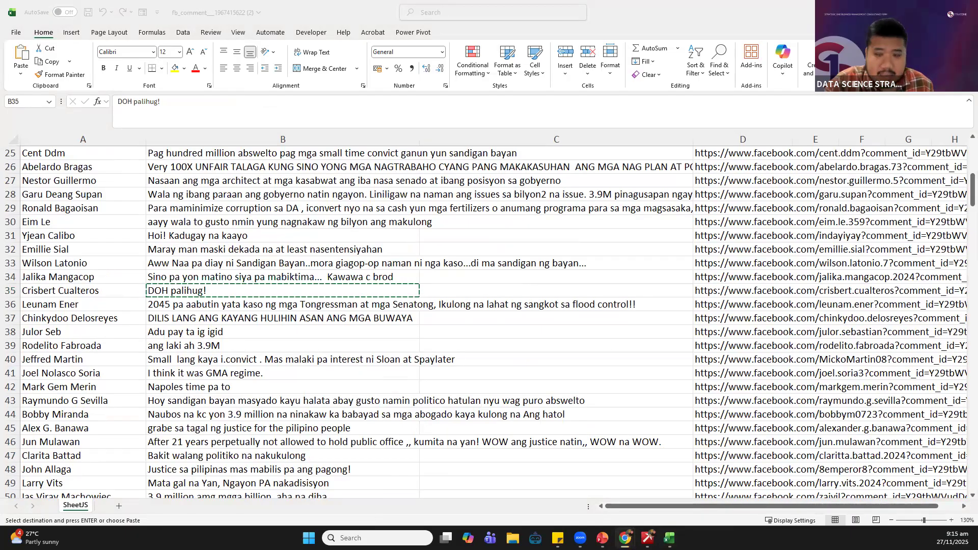
key(alt+Tab)
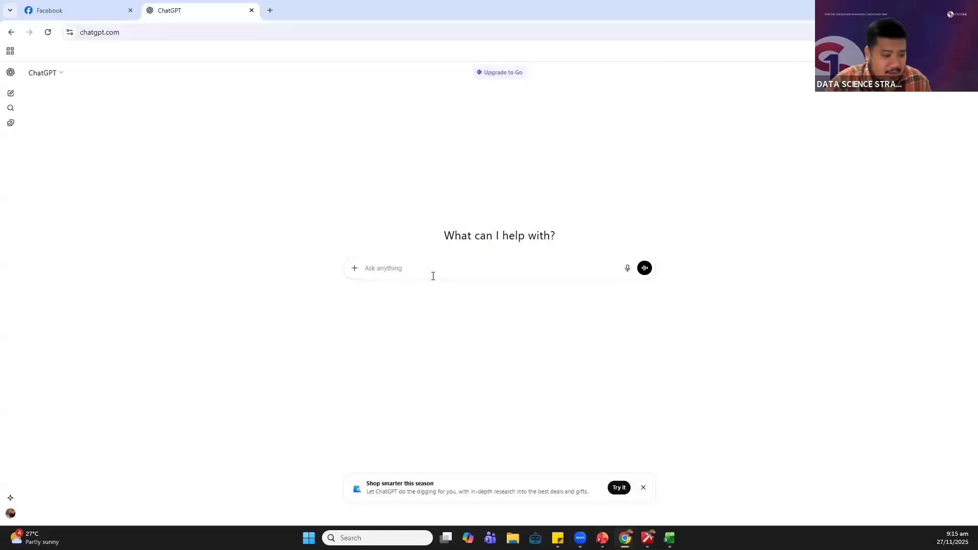
text(translate this to english:)
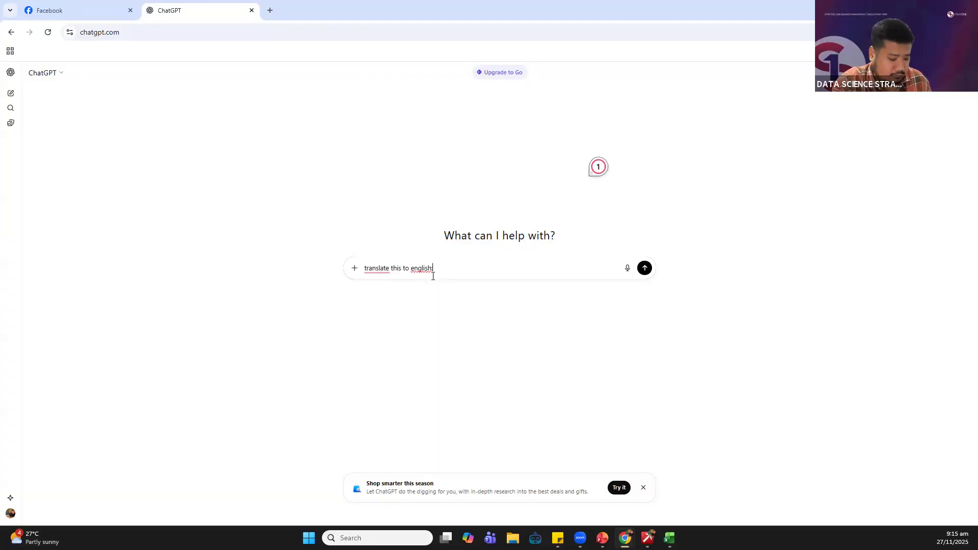
key(ctrl+v)
key(Return)
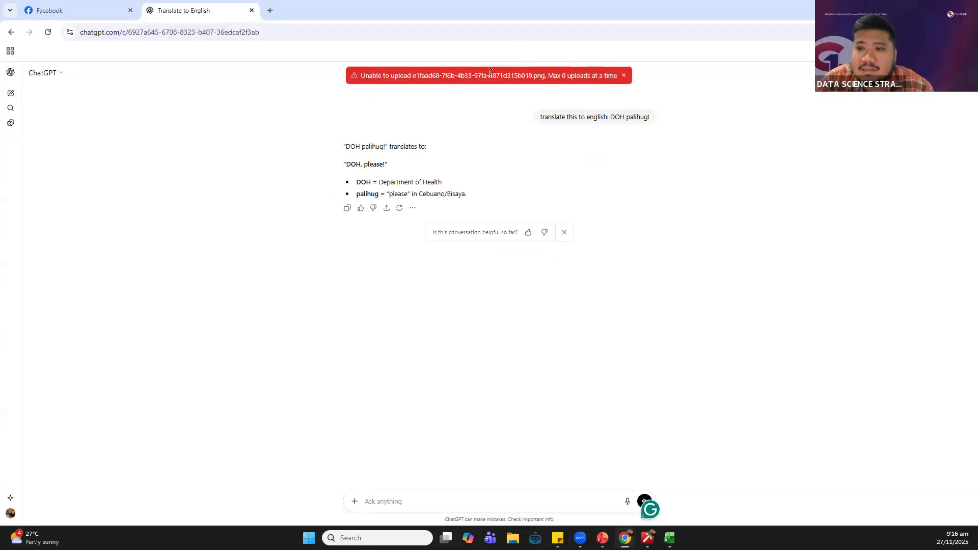
Switch to DeepSeek in Chrome and submit the prompt "translate to english:" followed by the copied comment "DOH palihug!"
drag(494, 2, 0, 101)
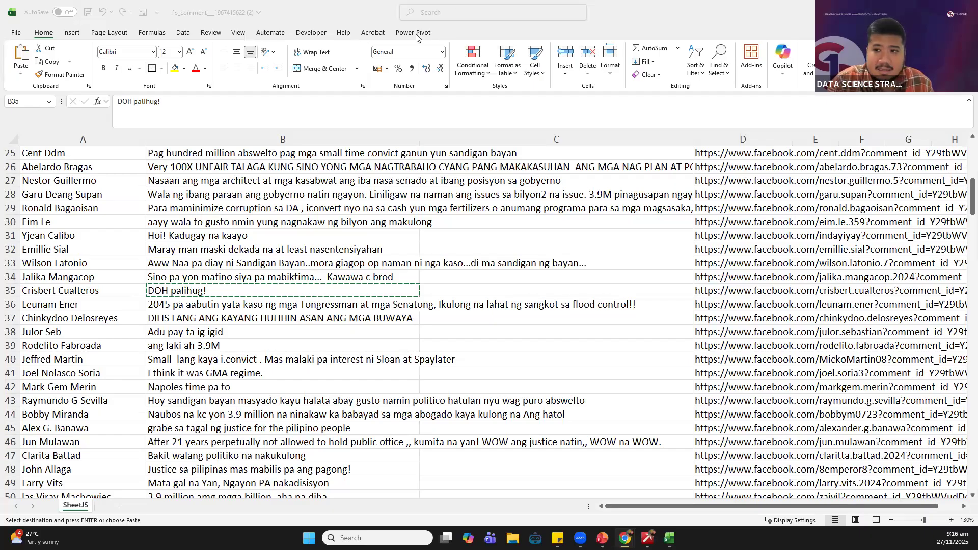
key(alt+Tab)
text(translate to english)
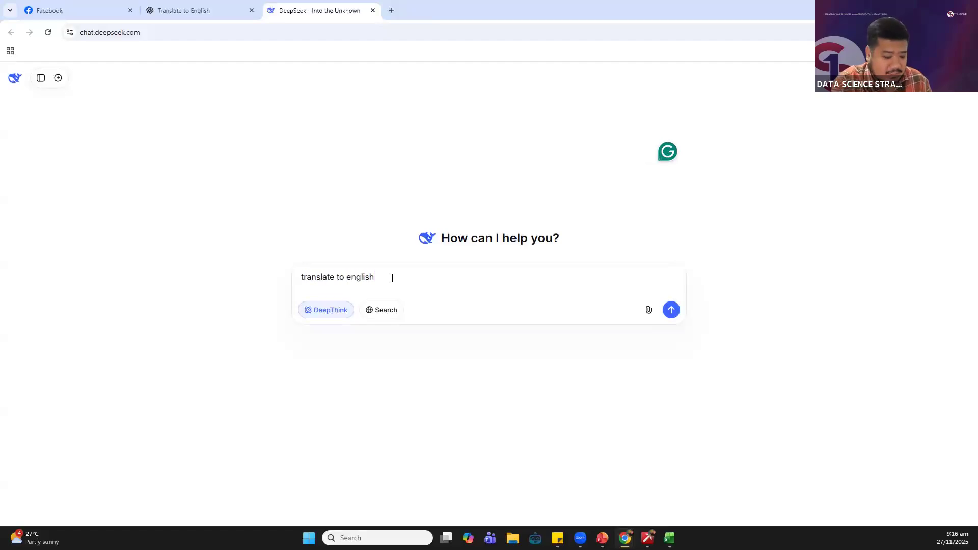
text(:)
key(ctrl+v)
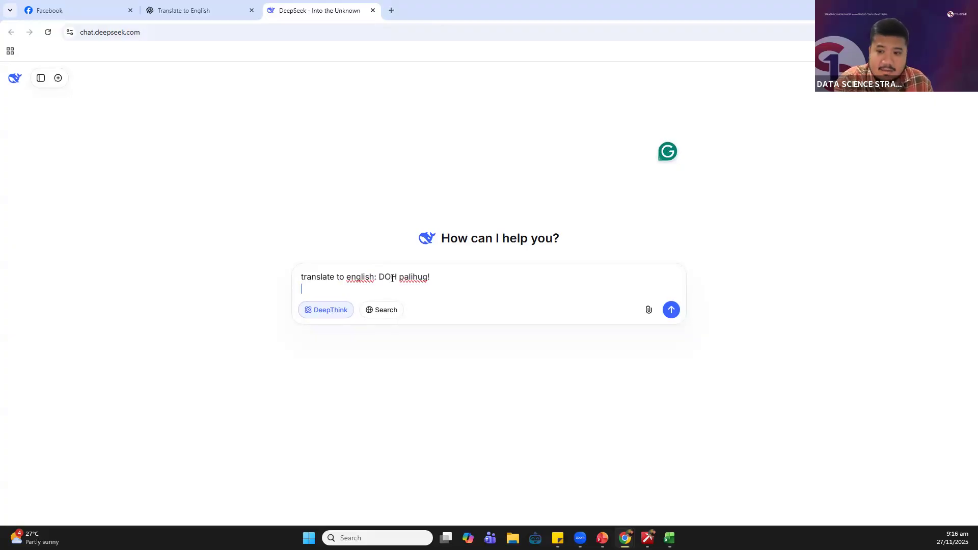
key(Return)
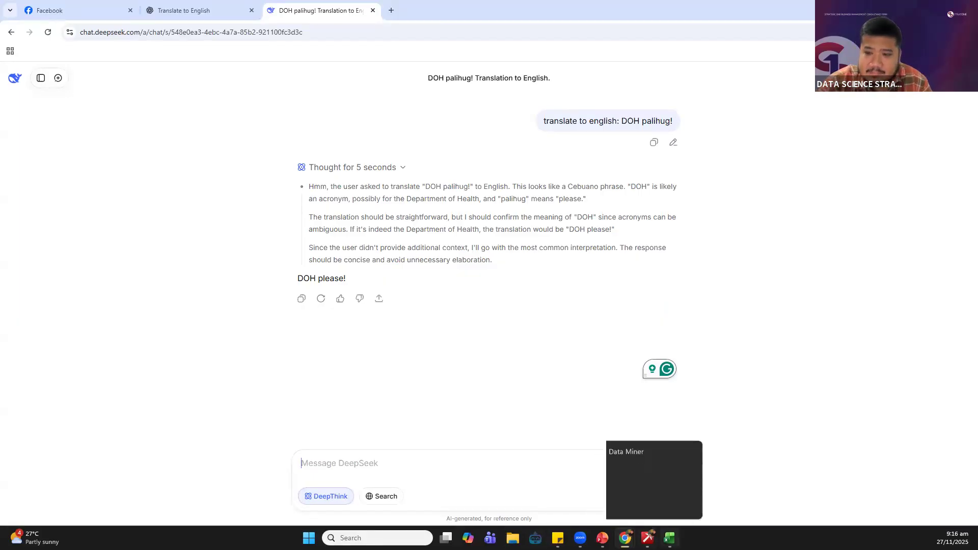
Return to the Excel sheet and copy the comments in B2 through B15
key(alt+Tab)
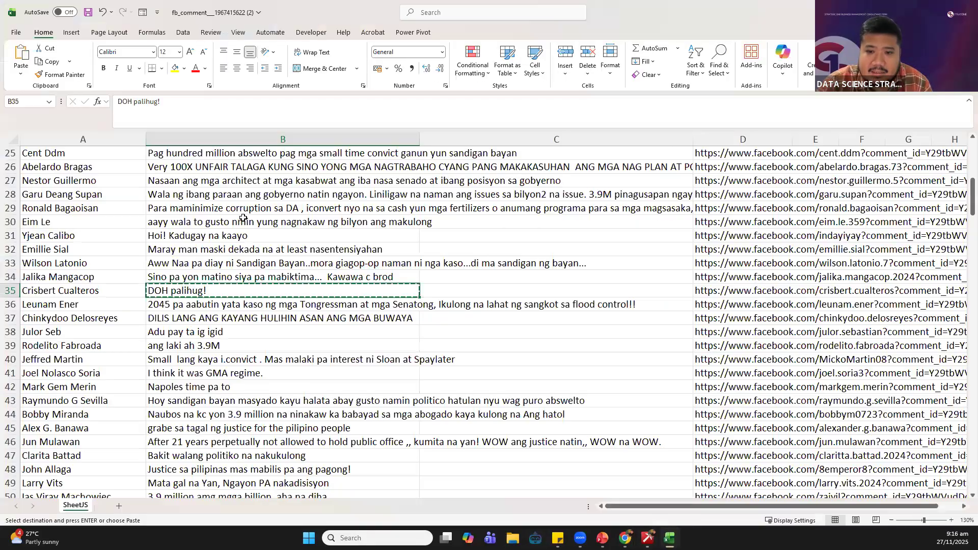
scroll(253, 171, up, 8)
click(253, 168)
drag(253, 168, 252, 346)
right_click(248, 238)
click(273, 237)
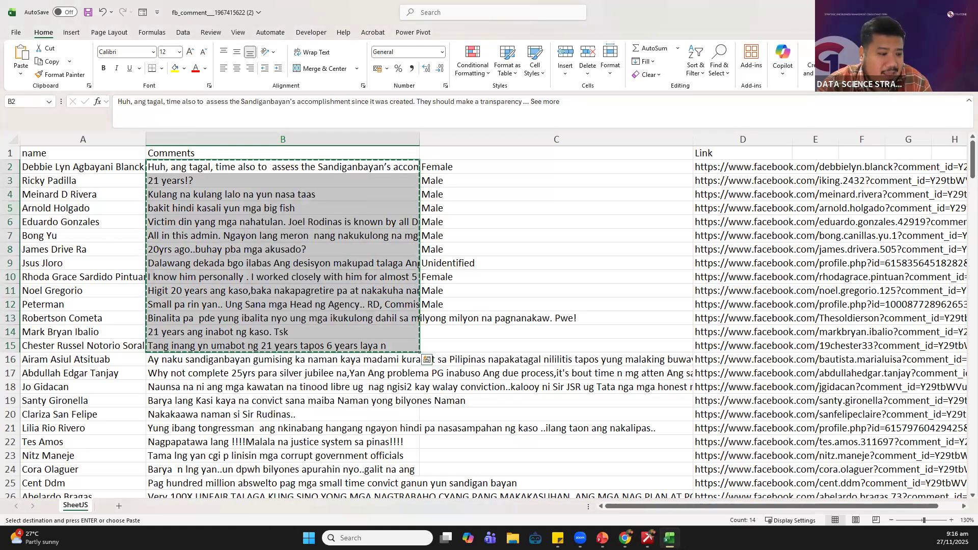
In the DeepSeek chat, submit "translate the following each sentences are different respondents:" and send the copied comments from B2:B15 for translation
key(alt+Tab)
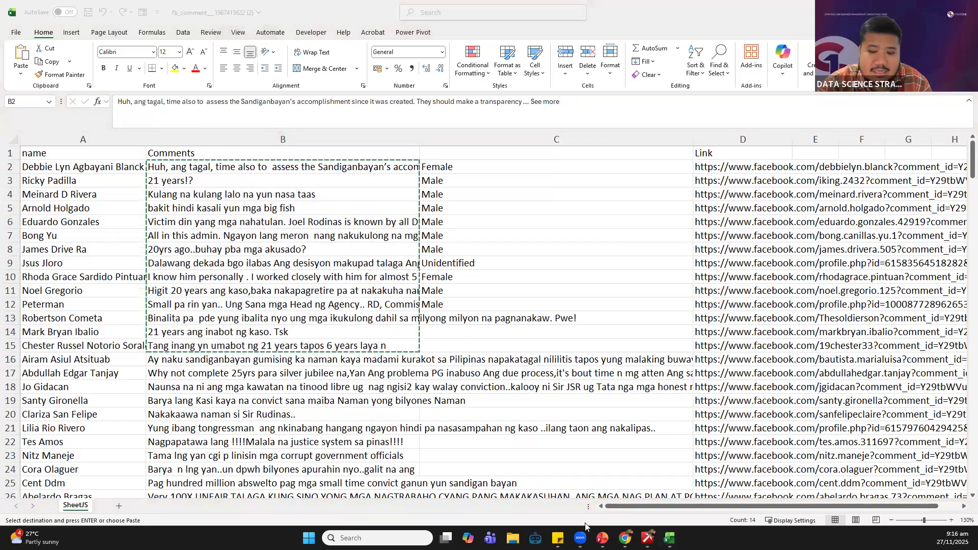
mouse_move(625, 537)
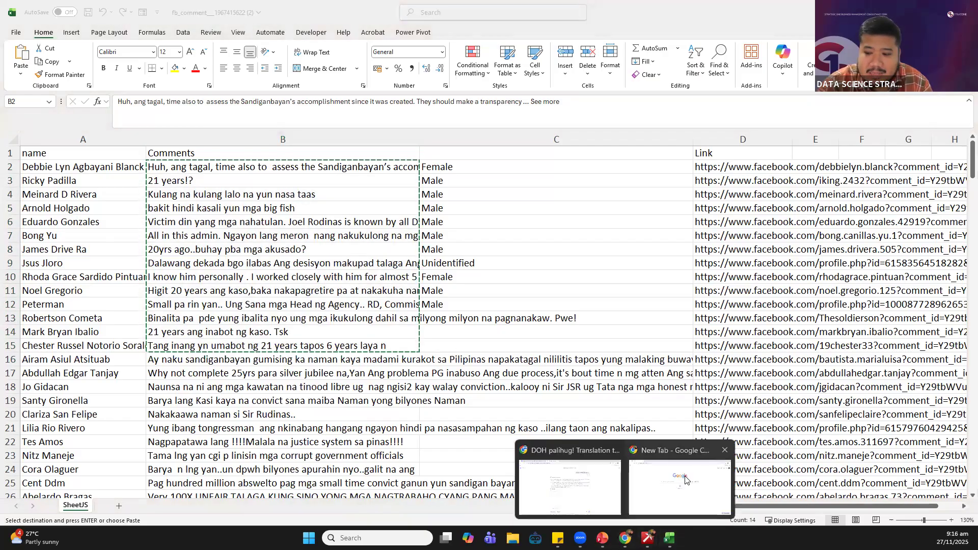
click(685, 480)
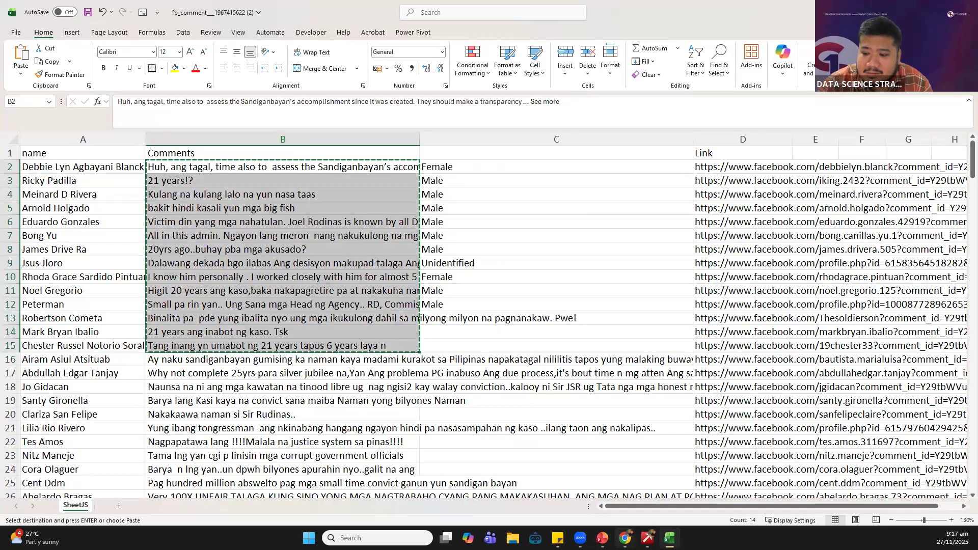
click(624, 536)
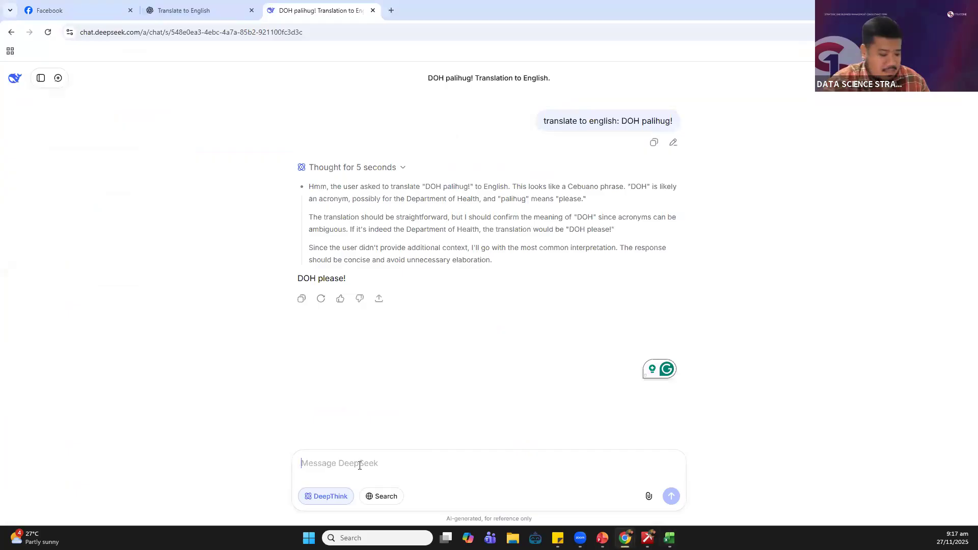
text(translate the following thes)
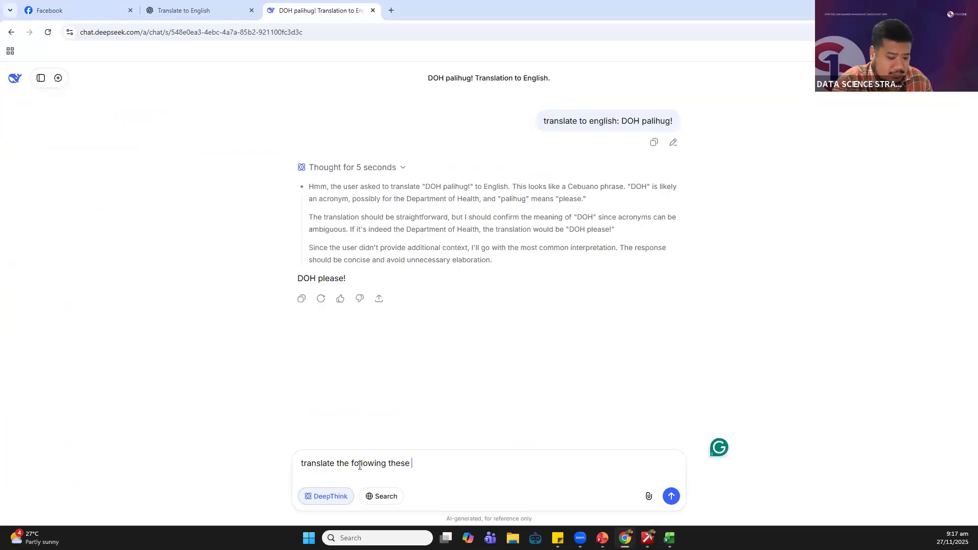
text(each senten)
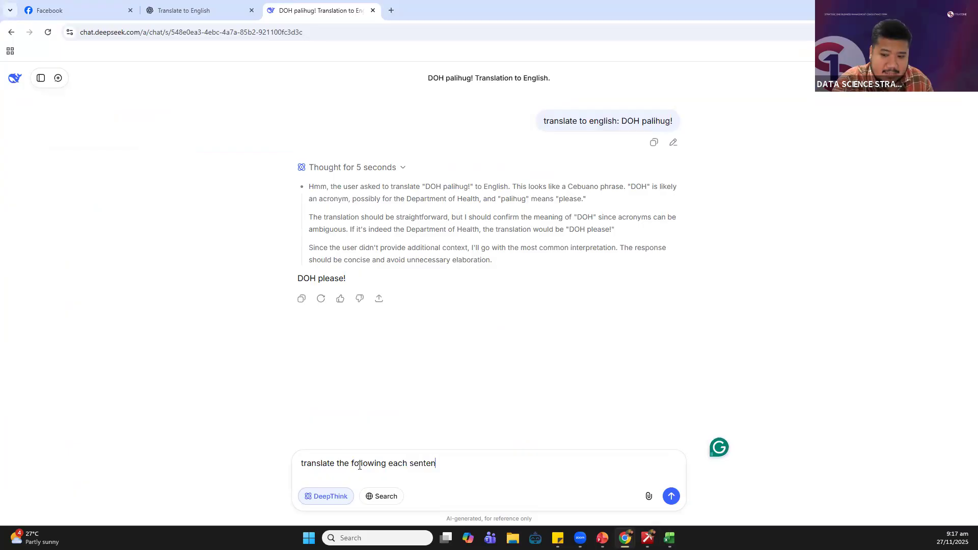
text(ces are d)
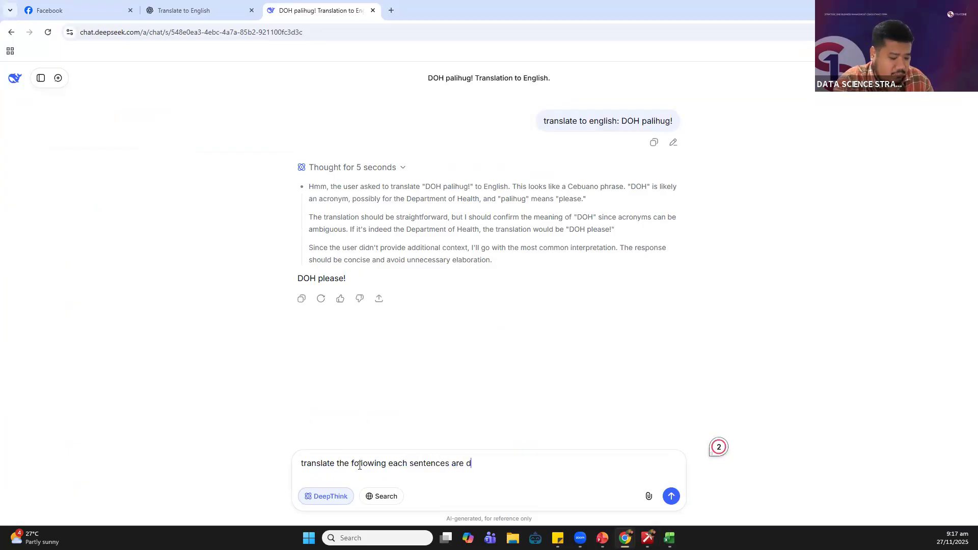
text(ifferent respondents:)
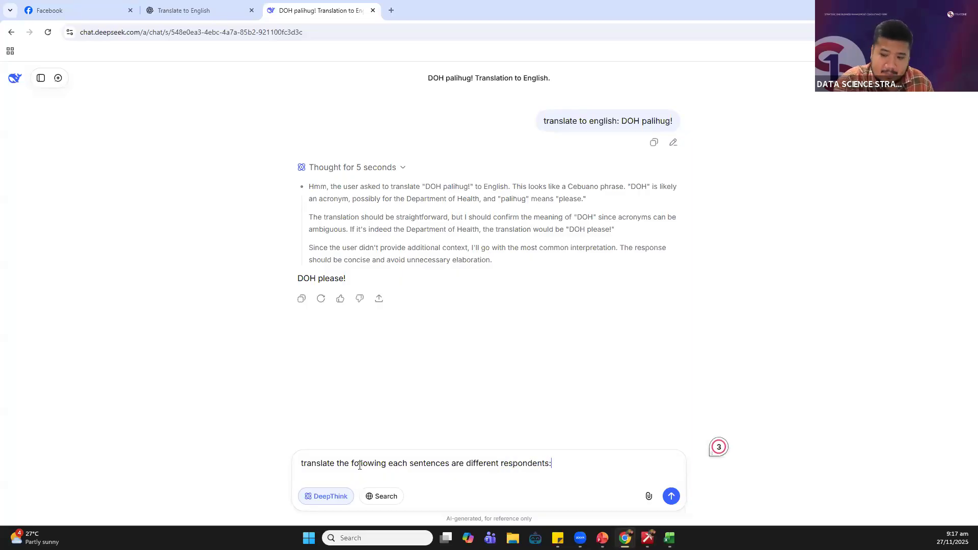
key(Return)
key(ctrl+v)
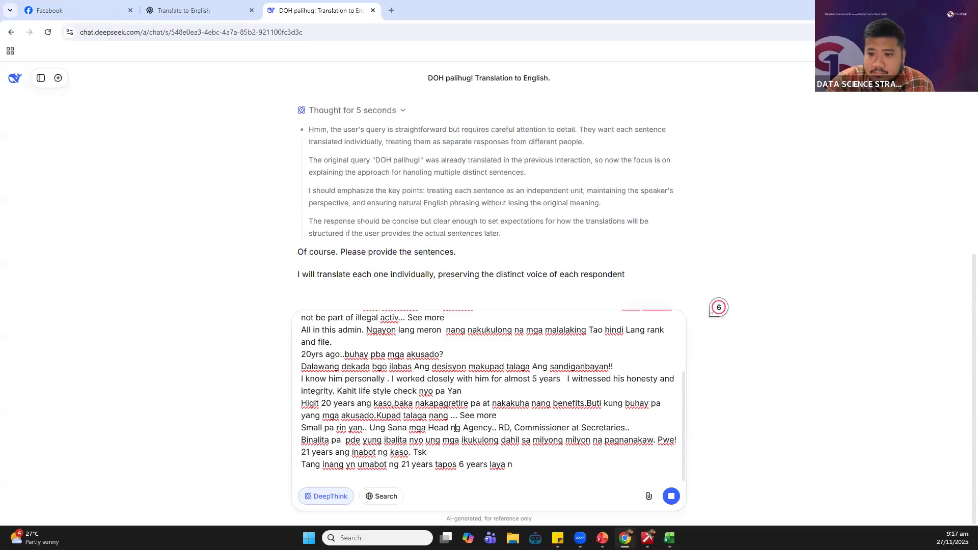
click(672, 497)
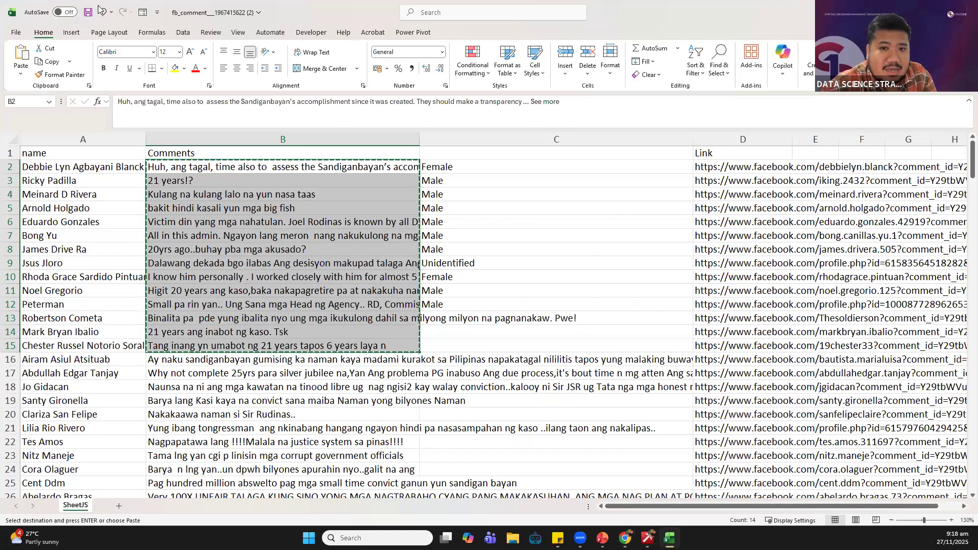
Switch back to Excel, save the comments workbook and close it
key(alt+Tab)
click(92, 14)
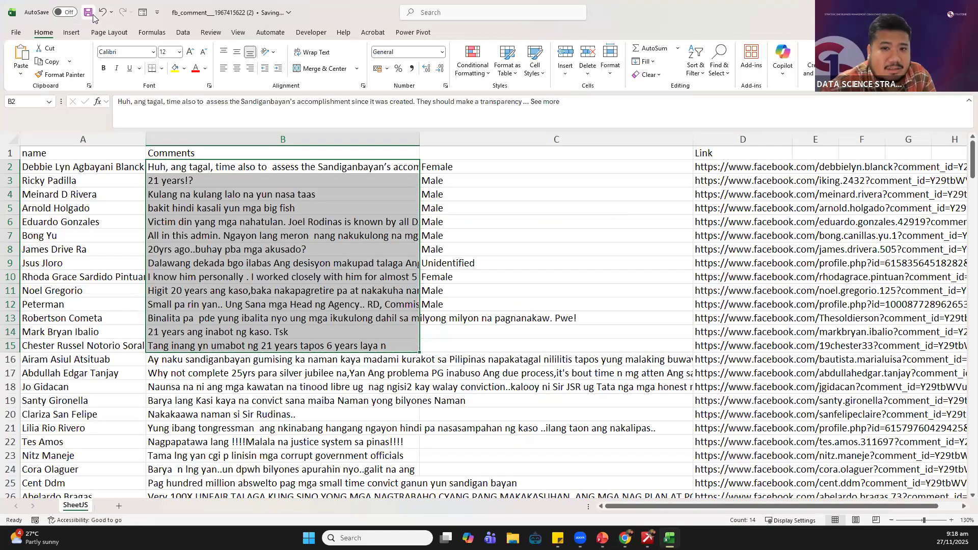
click(964, 11)
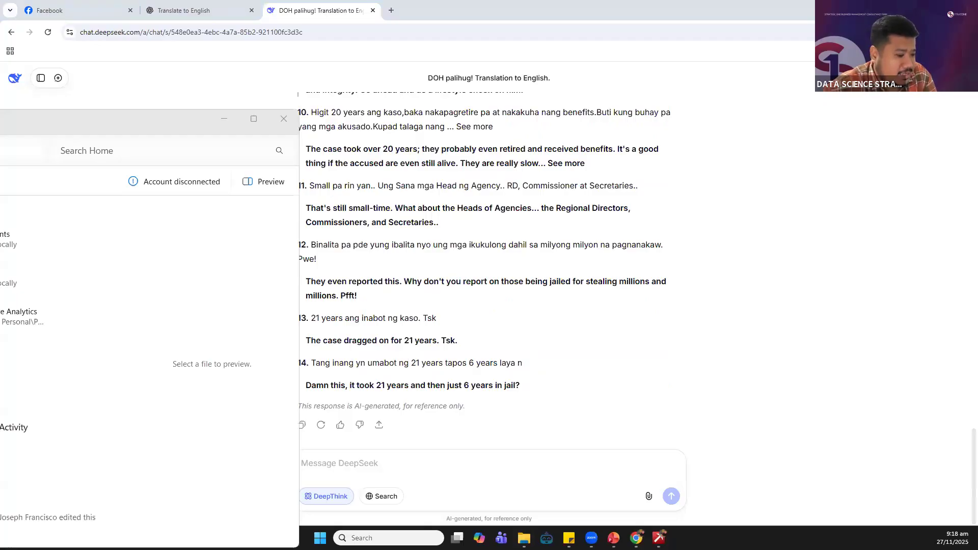
Select the first-listed 34 KB file in the Downloads folder in File Explorer and return to the DeepSeek chat
drag(102, 122, 85, 52)
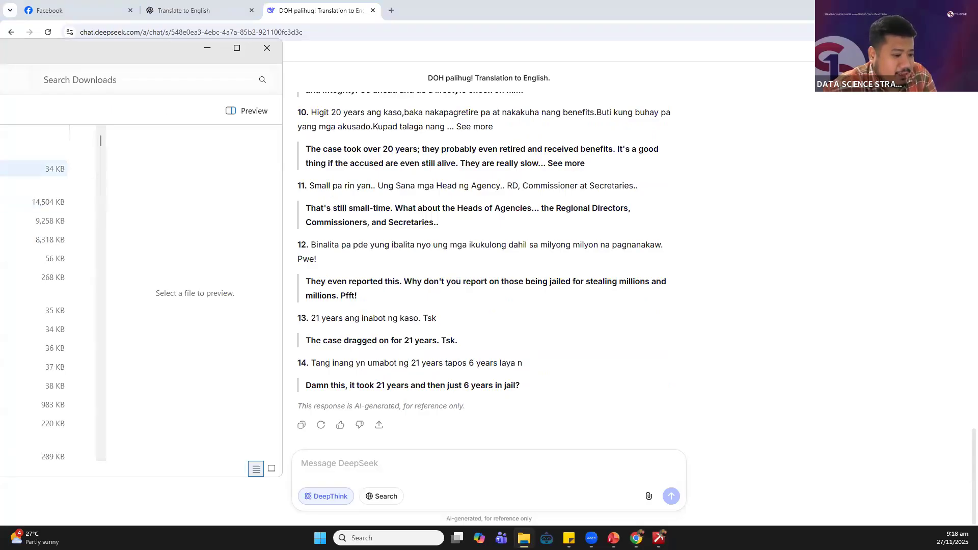
click(30, 168)
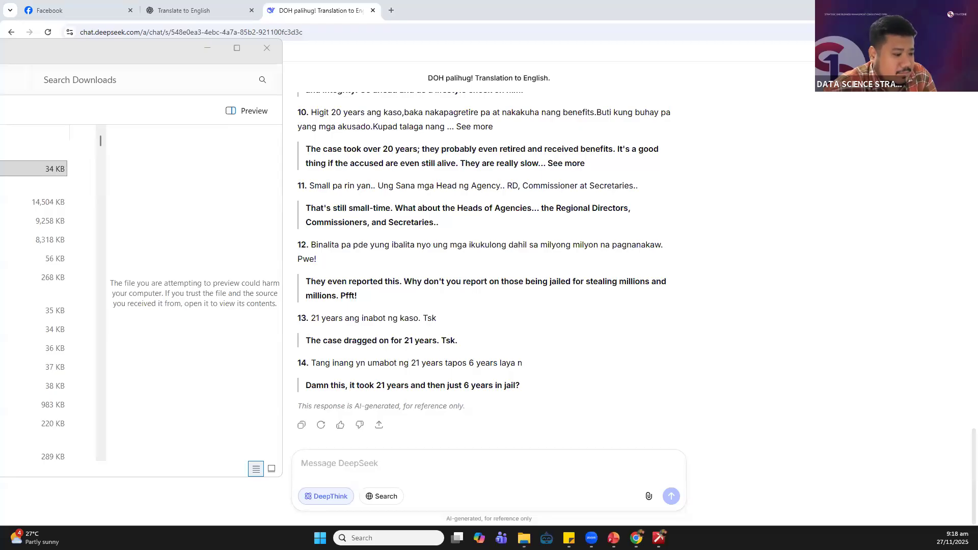
click(670, 234)
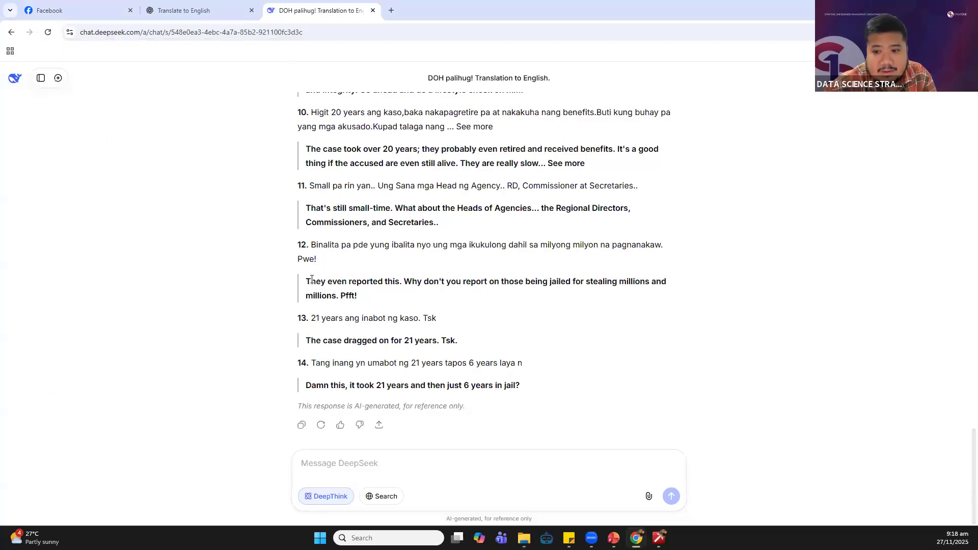
Compare the original text of comment 12 with its English translation, checking "pde", "They even reported this" and "Pfft!"
triple_click(356, 295)
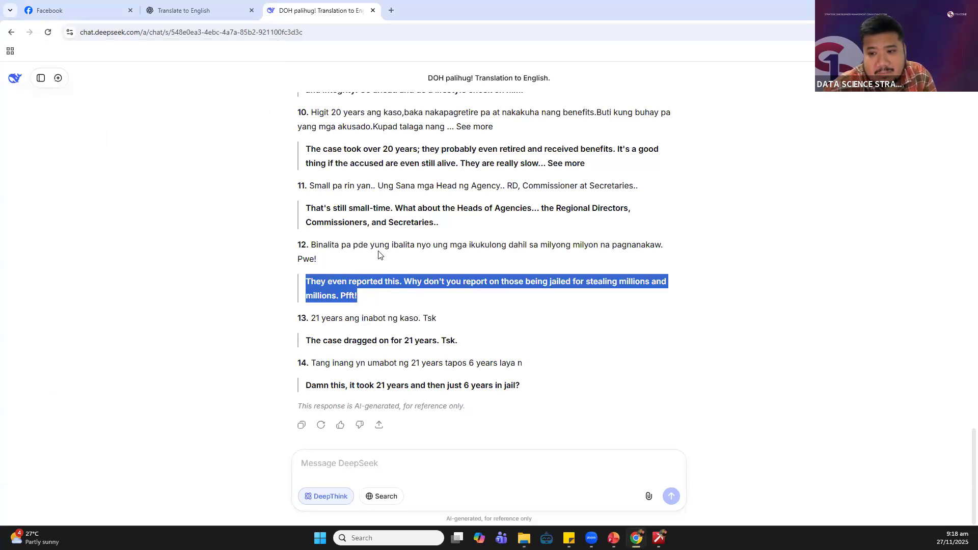
drag(358, 244, 368, 245)
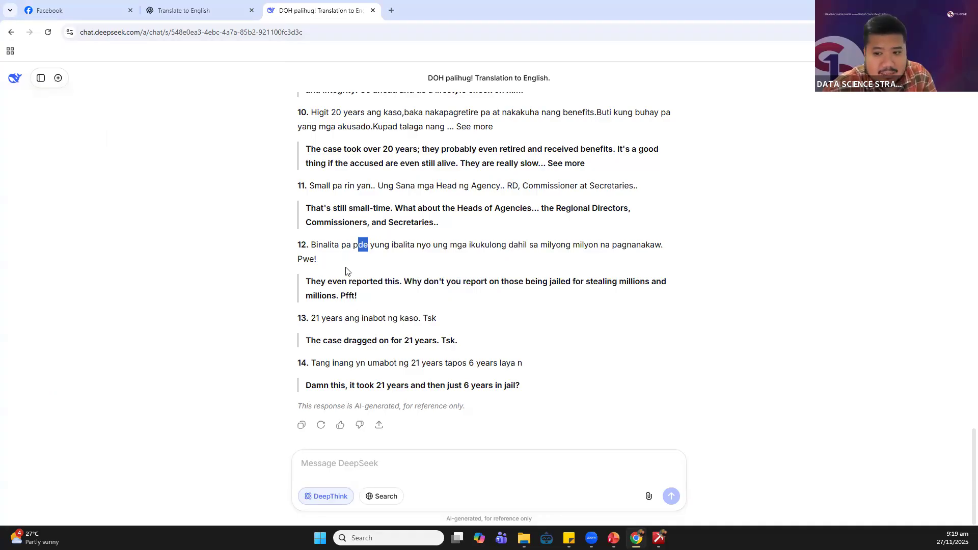
click(307, 284)
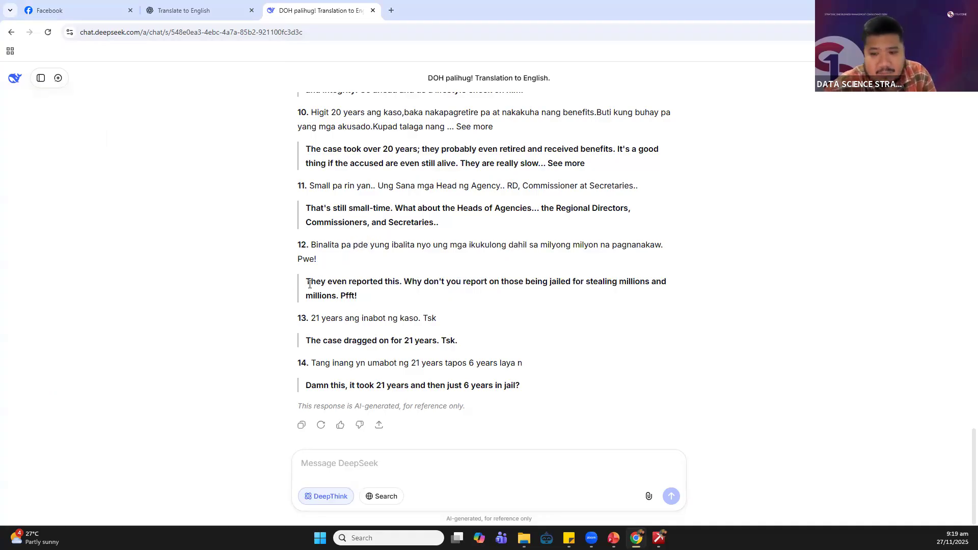
drag(314, 285, 399, 283)
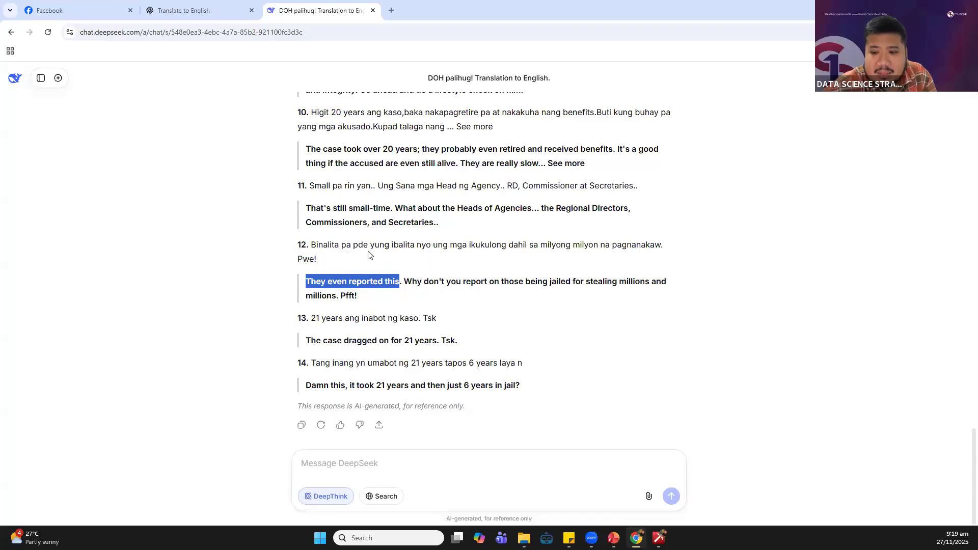
drag(351, 245, 396, 260)
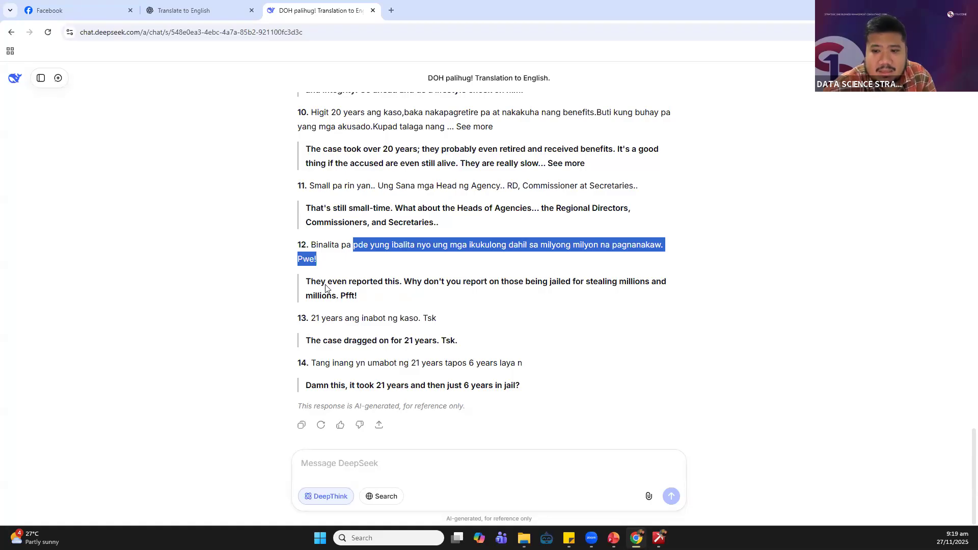
drag(342, 294, 368, 299)
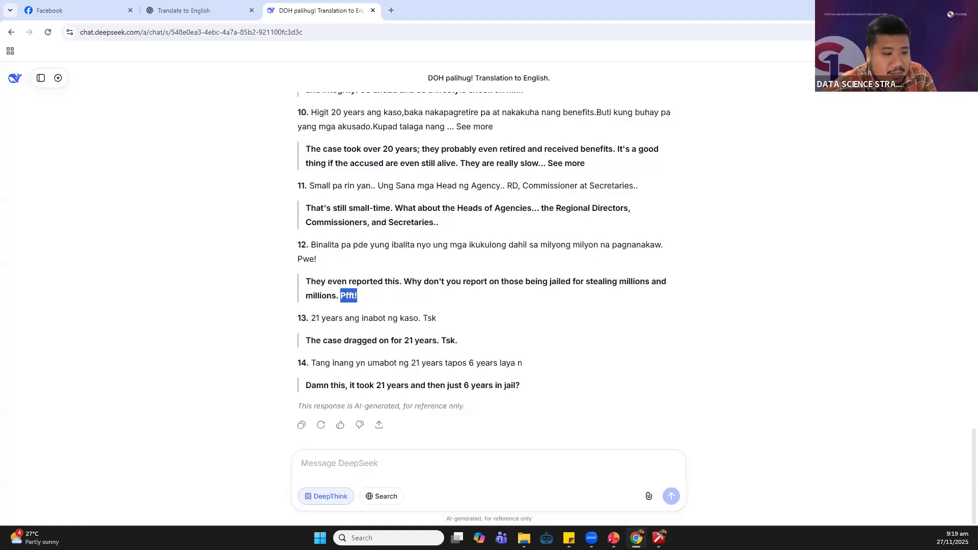
Move the Downloads window off to the side and switch from the DeepSeek chat to the comments workbook in Excel
key(alt+Tab)
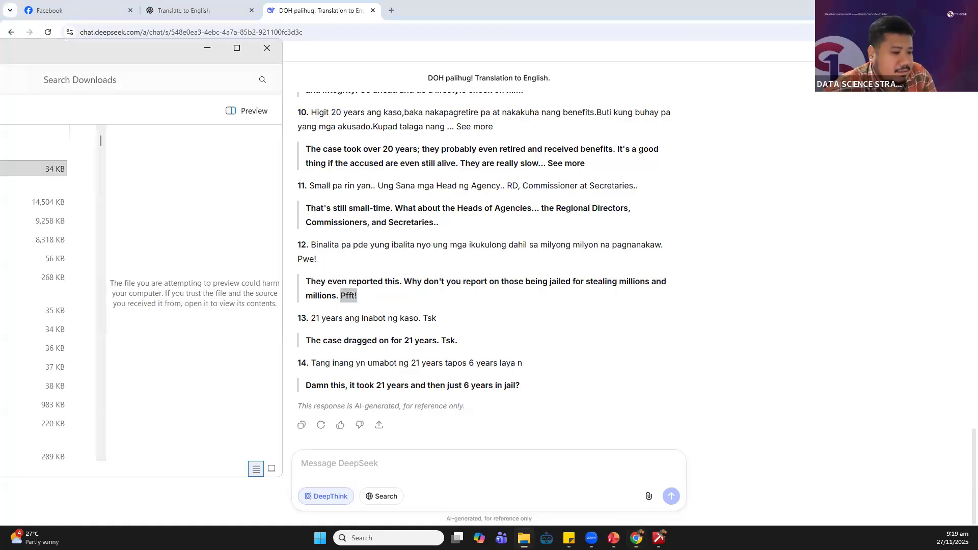
drag(102, 48, 0, 21)
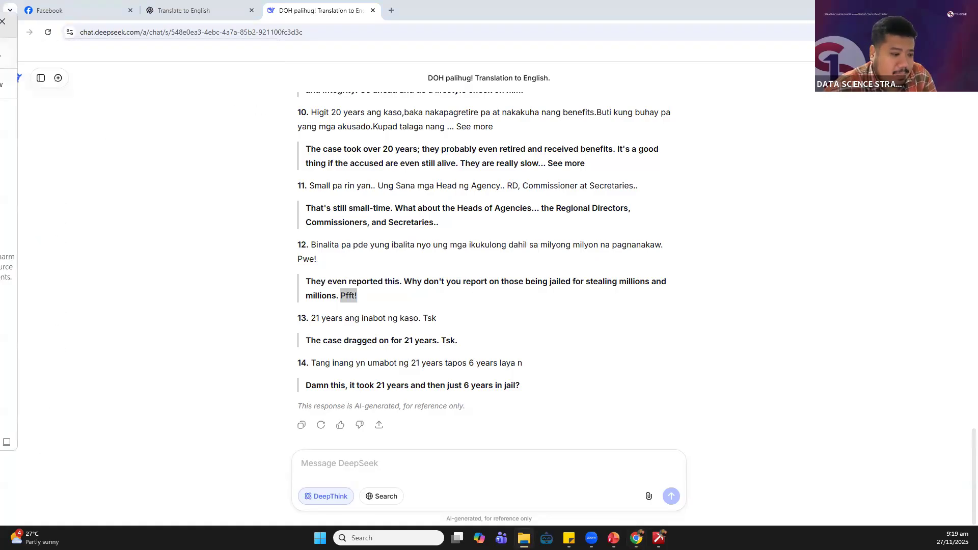
click(270, 224)
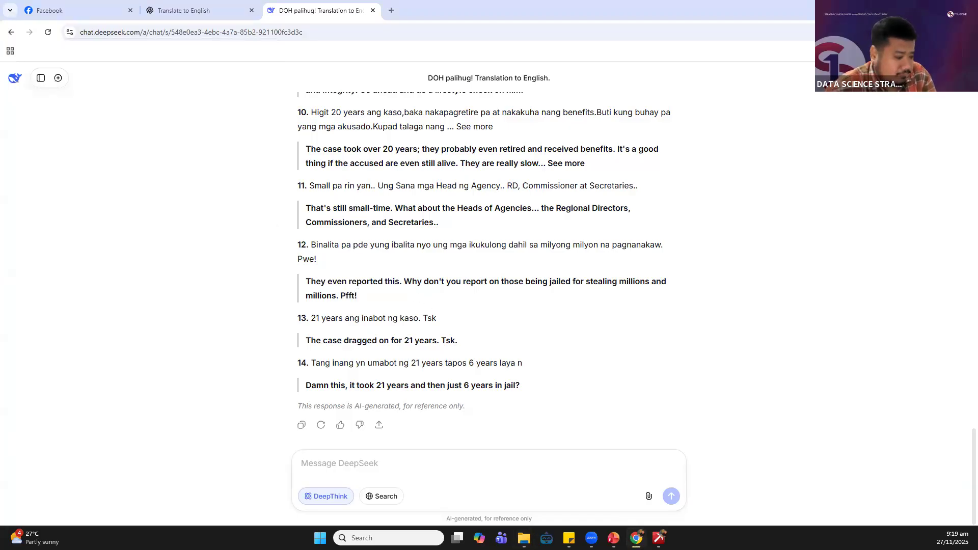
key(alt+Tab)
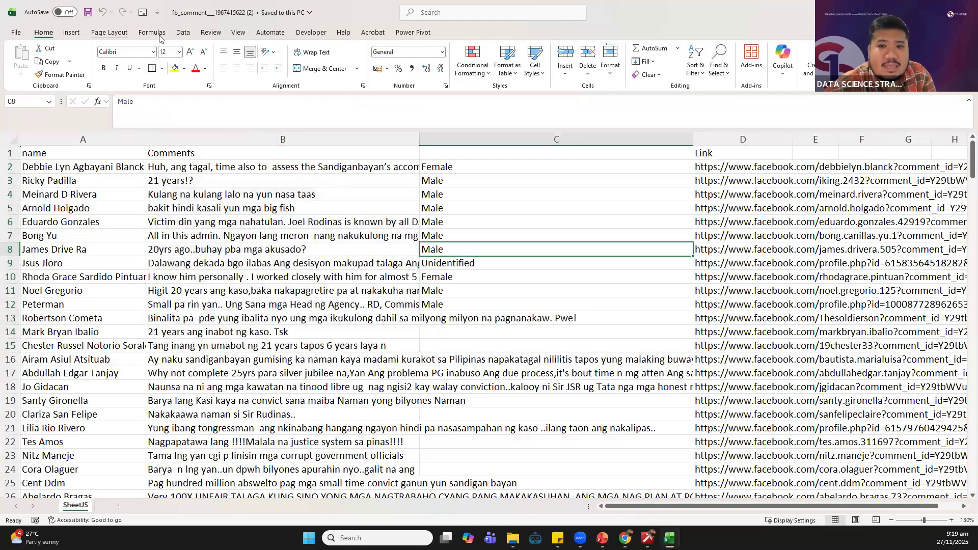
click(182, 32)
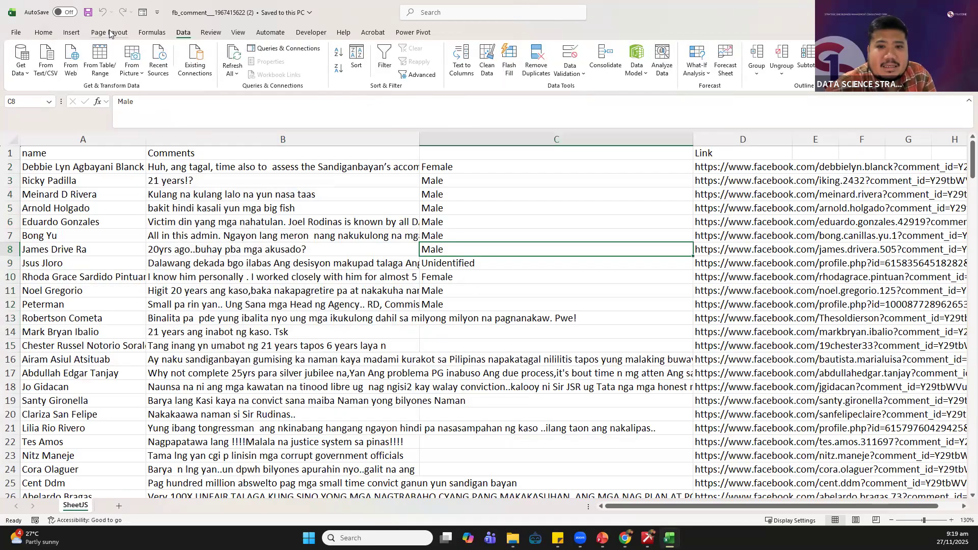
click(71, 31)
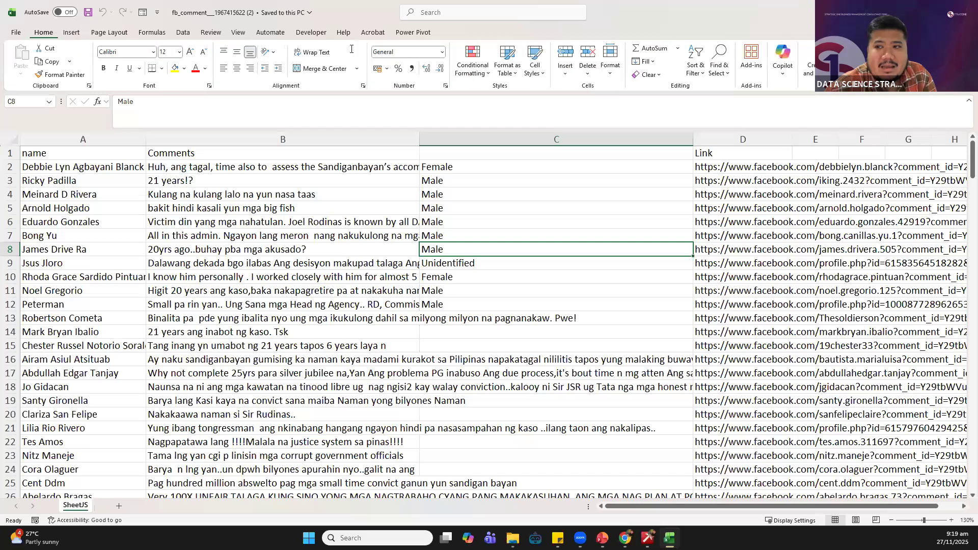
click(343, 32)
click(403, 32)
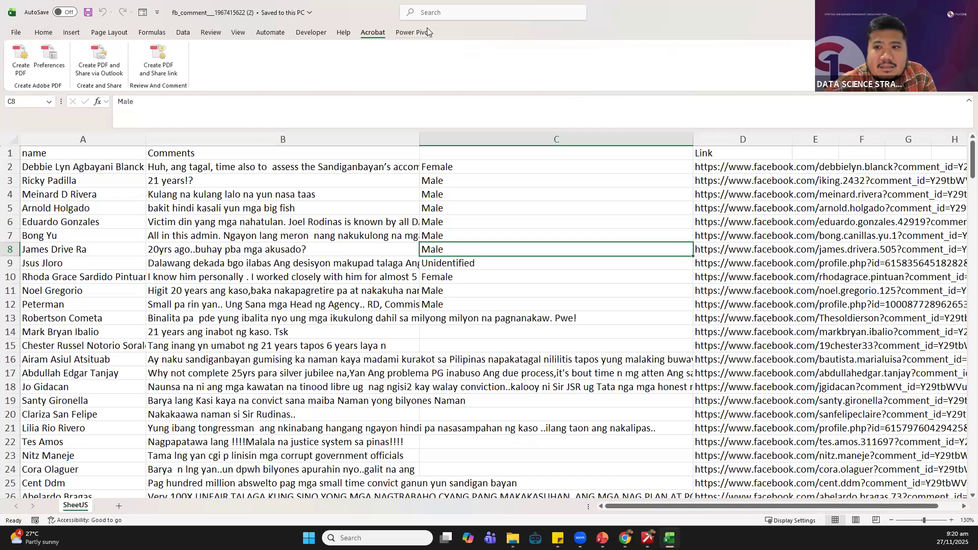
click(152, 32)
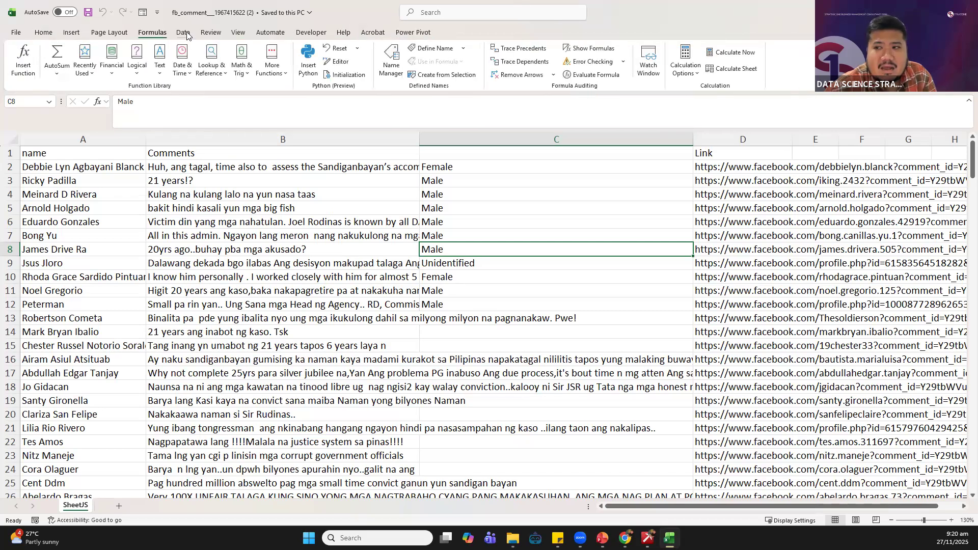
click(183, 32)
click(210, 33)
click(270, 32)
click(238, 32)
click(311, 32)
click(343, 32)
click(413, 32)
click(49, 32)
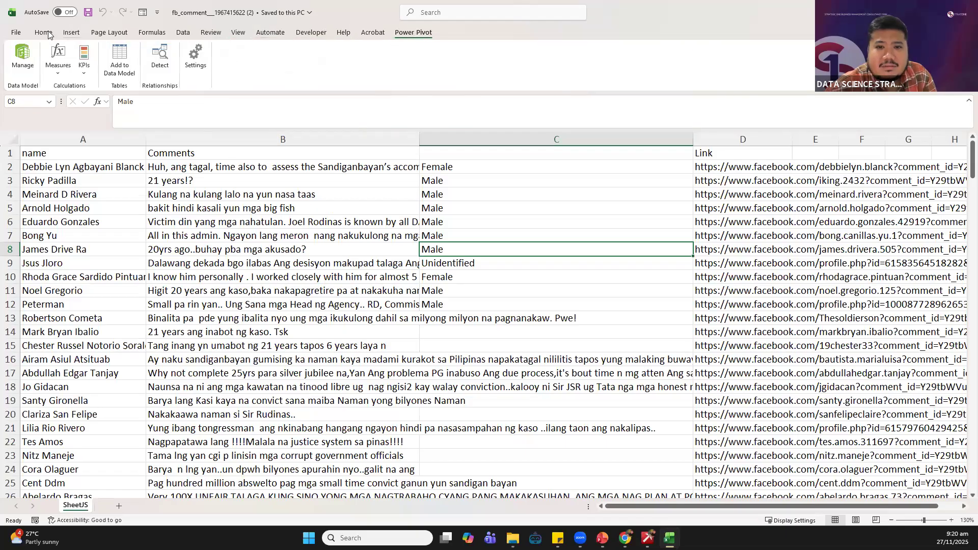
click(107, 32)
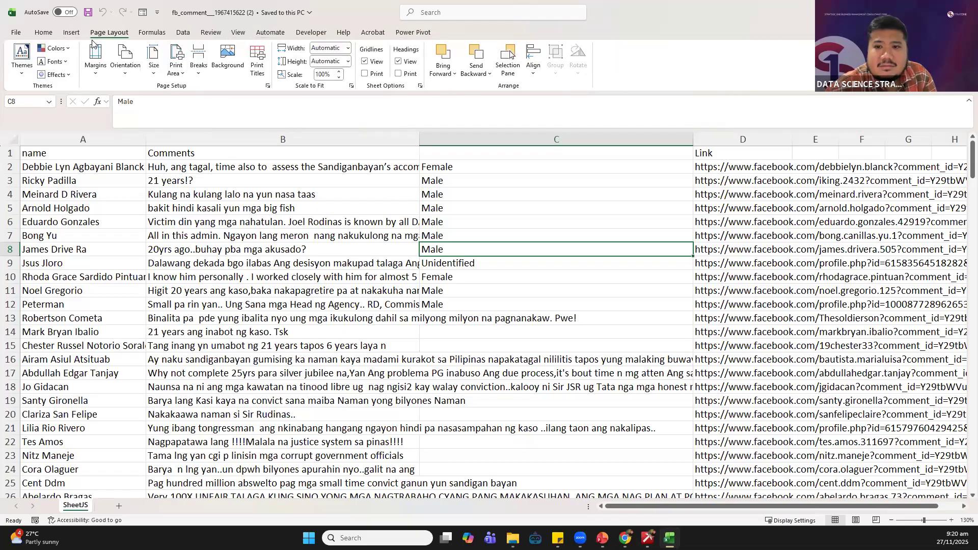
Review the Excel account information and the general Excel options, and close them without changing anything
click(23, 32)
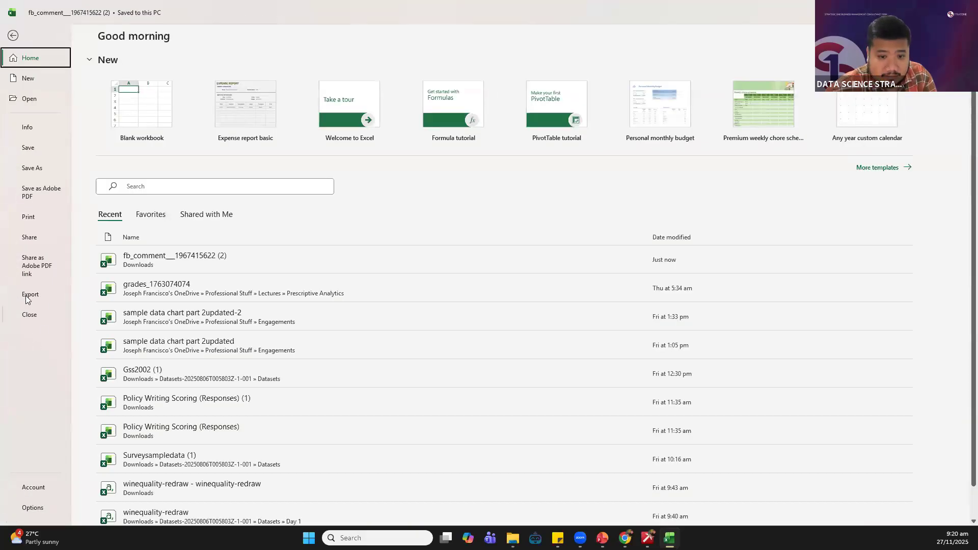
click(33, 488)
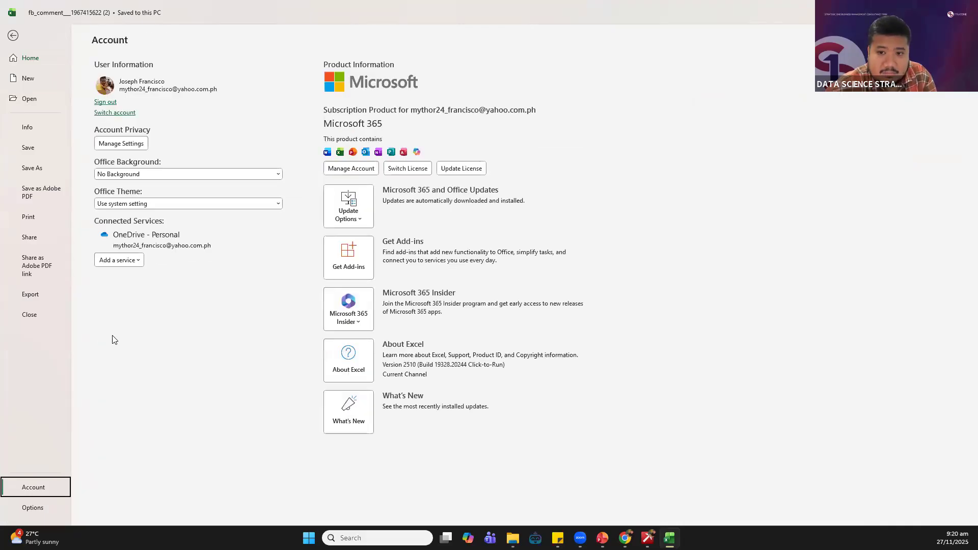
click(35, 508)
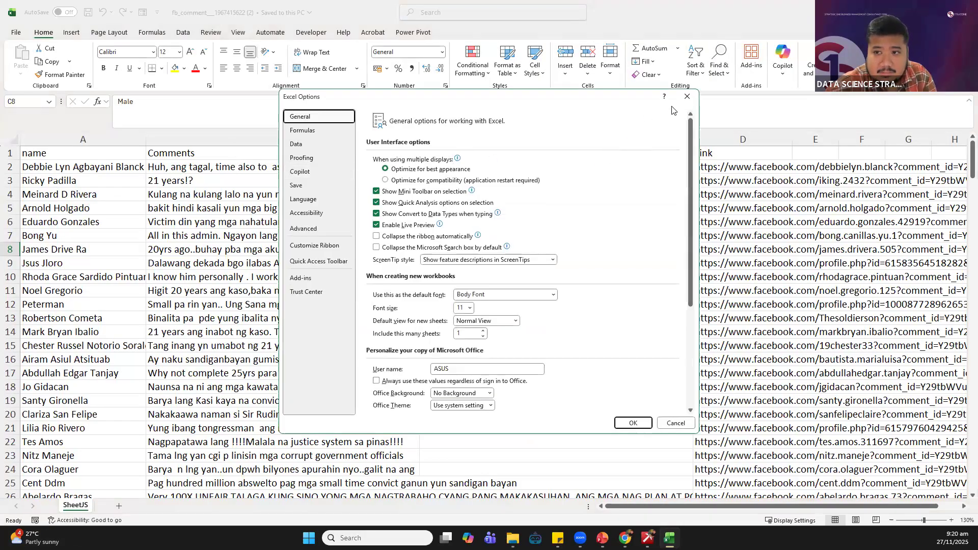
key(Escape)
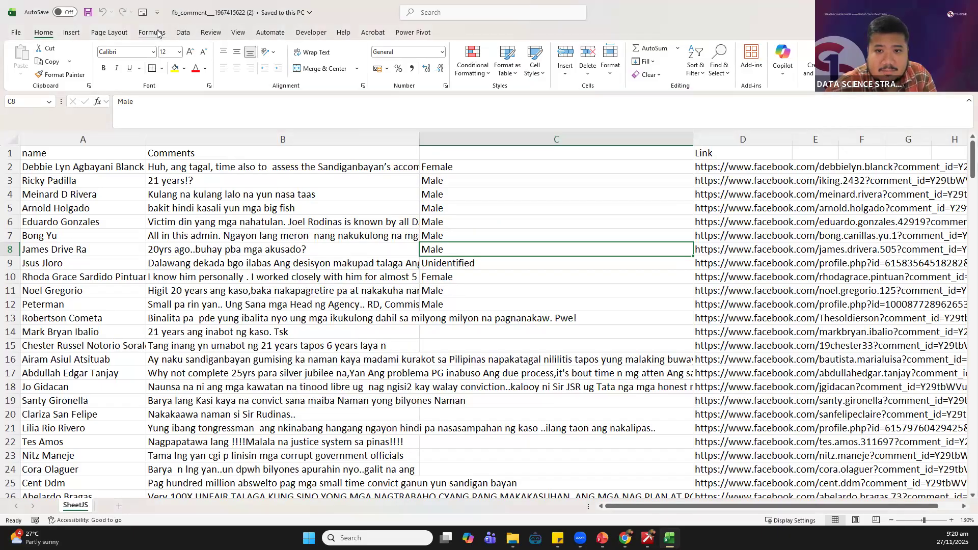
click(158, 32)
click(74, 34)
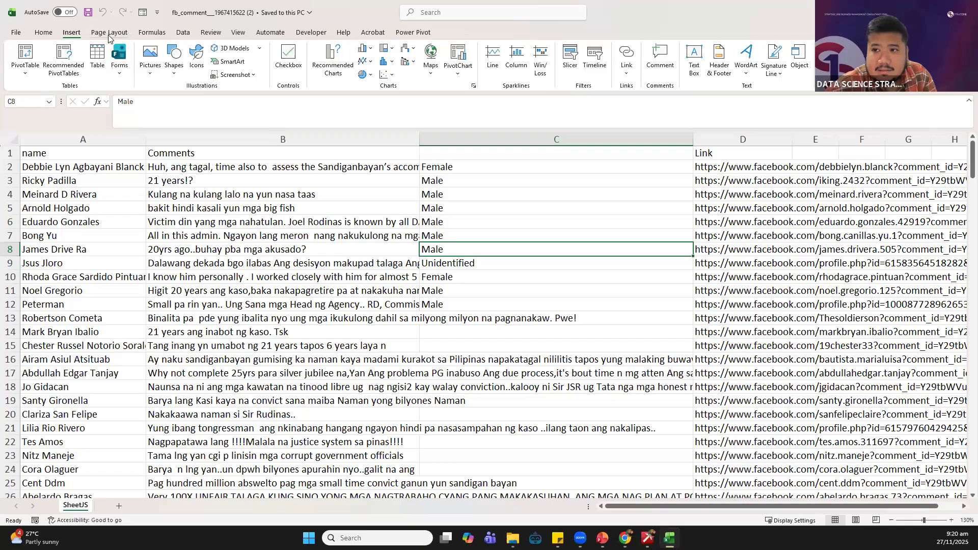
click(109, 34)
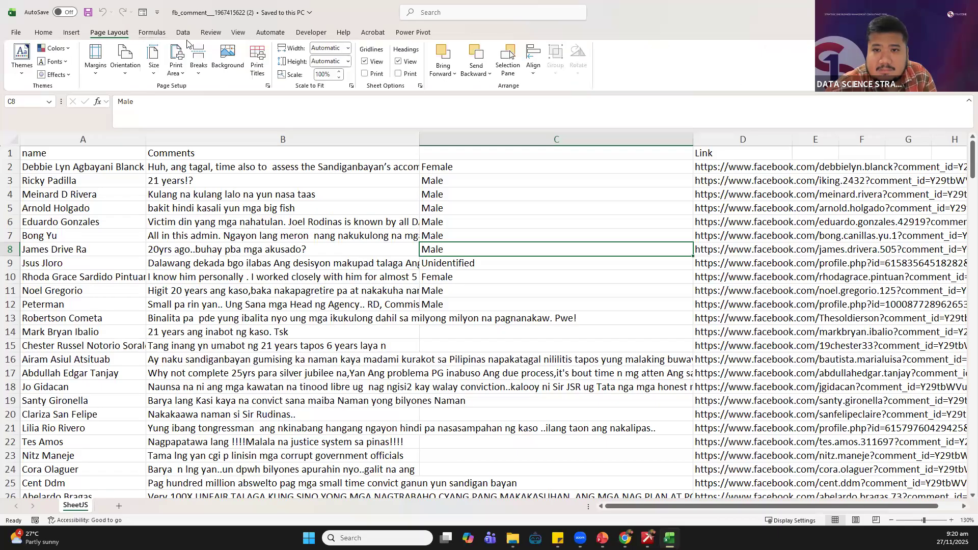
click(210, 33)
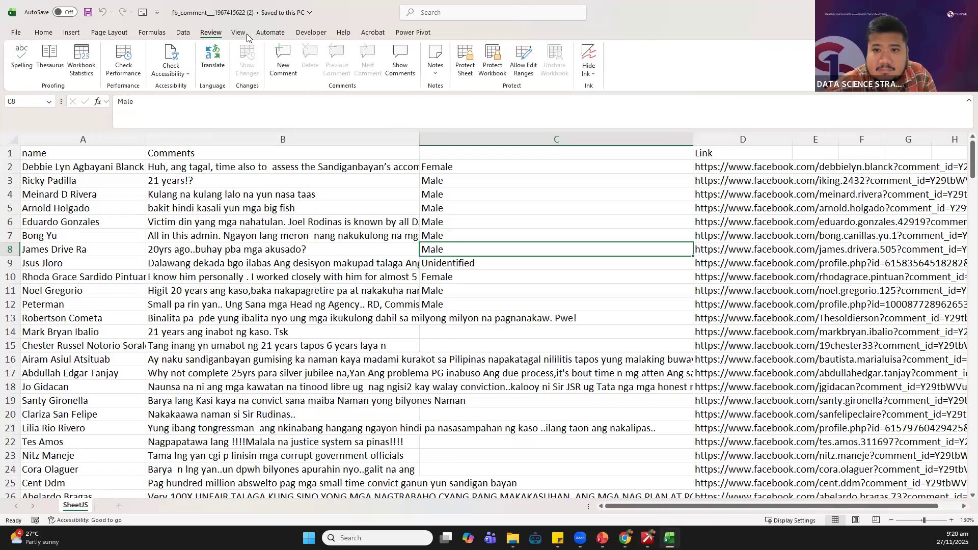
click(239, 33)
click(271, 33)
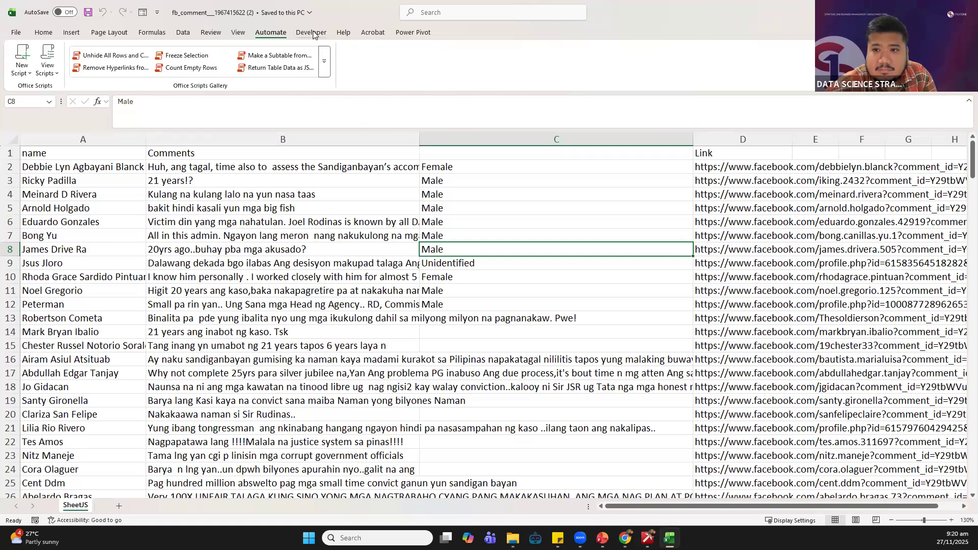
click(312, 33)
scroll(365, 36, down, 1)
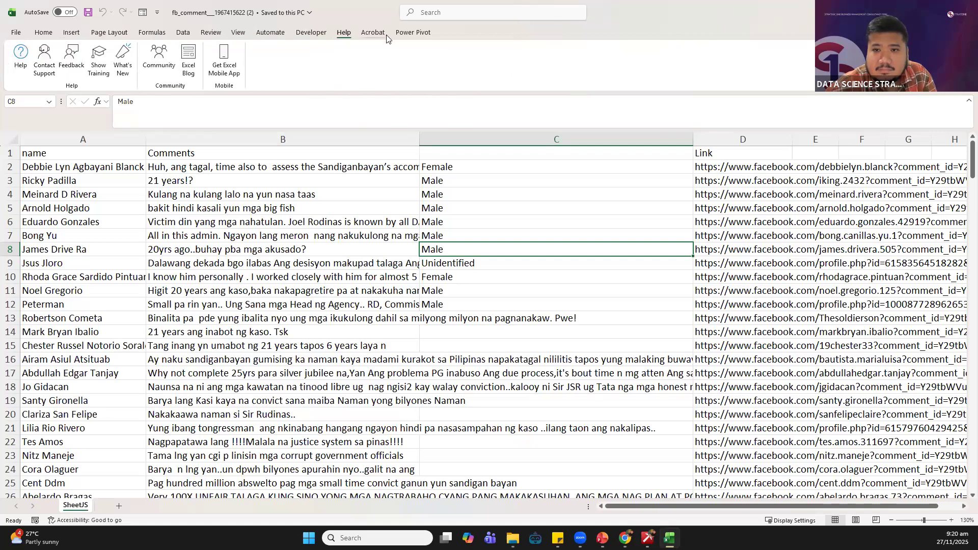
scroll(403, 40, down, 1)
scroll(404, 40, down, 1)
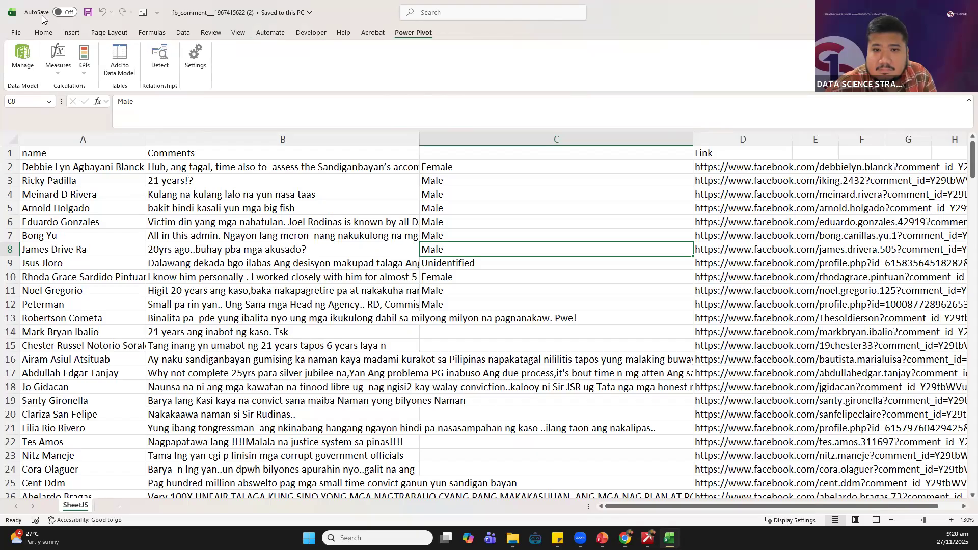
click(16, 32)
key(Escape)
click(92, 35)
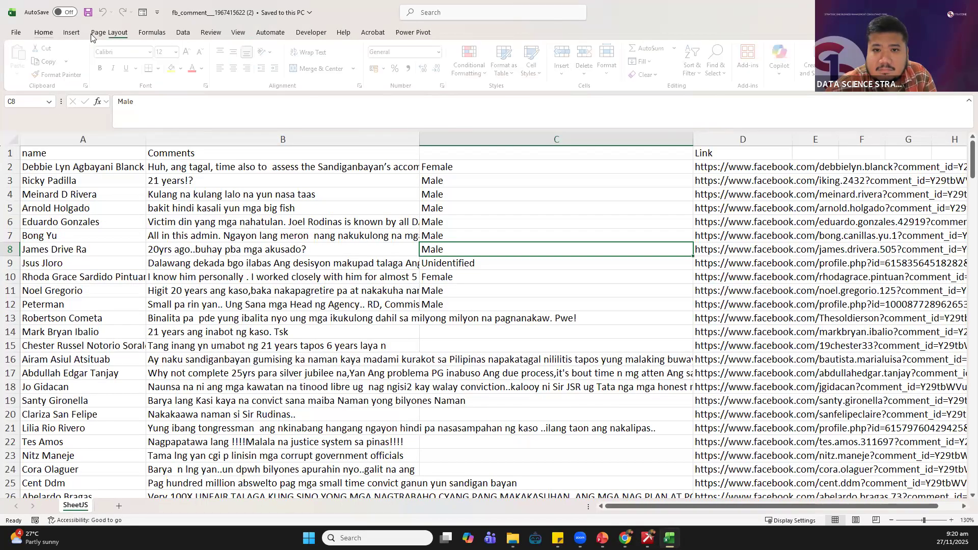
click(149, 35)
click(185, 32)
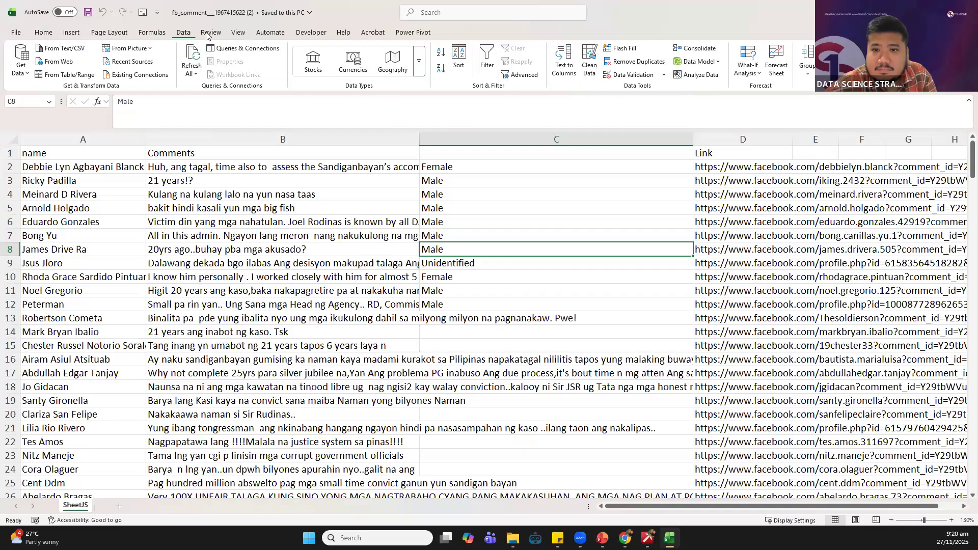
click(208, 32)
click(238, 34)
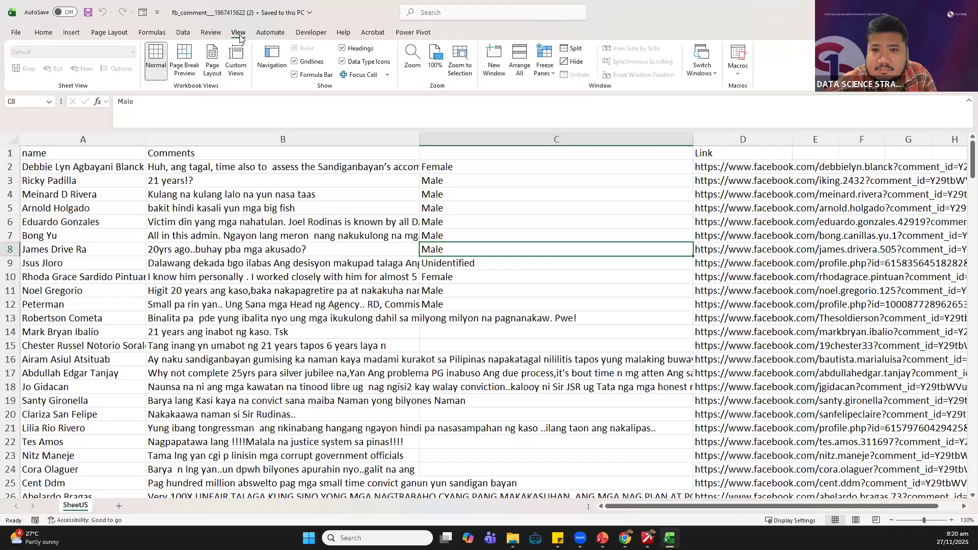
click(269, 34)
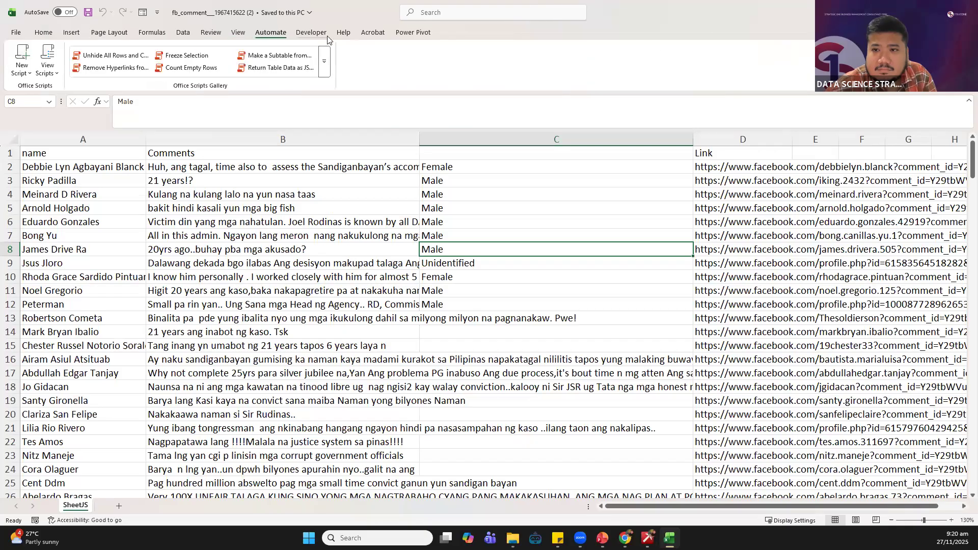
click(309, 34)
click(344, 33)
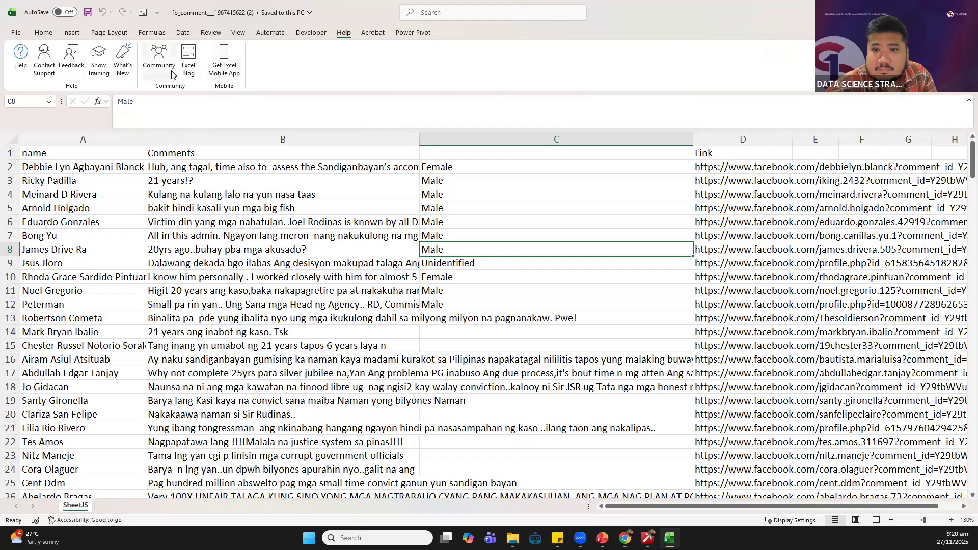
click(289, 33)
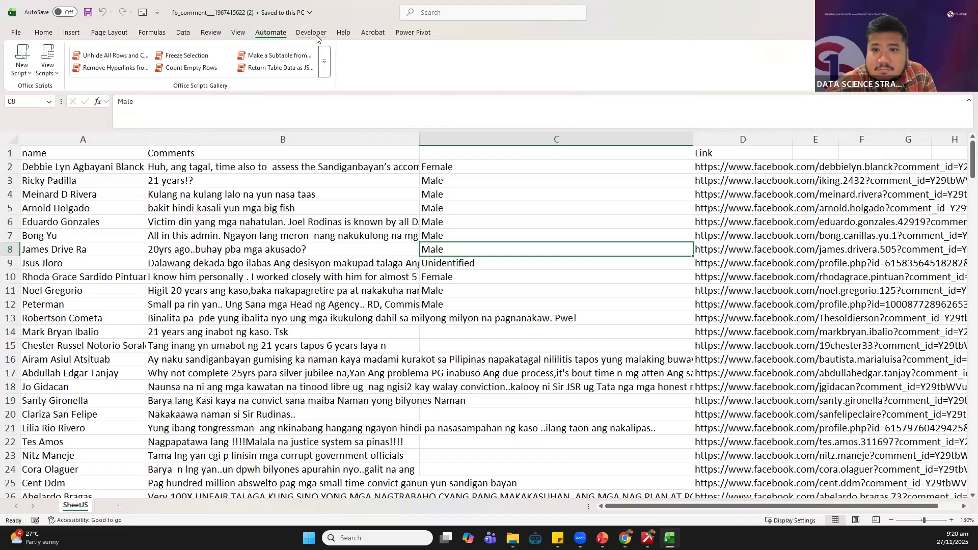
click(318, 35)
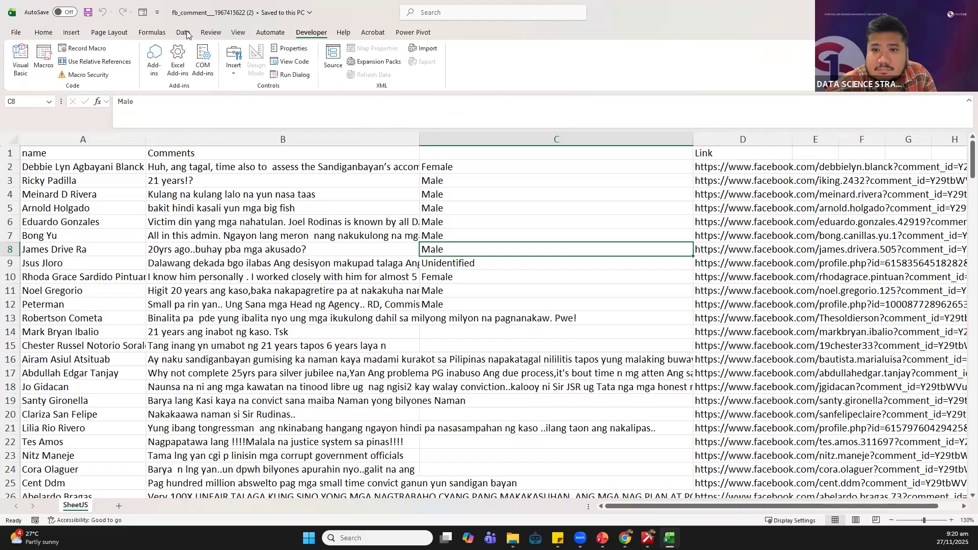
click(184, 33)
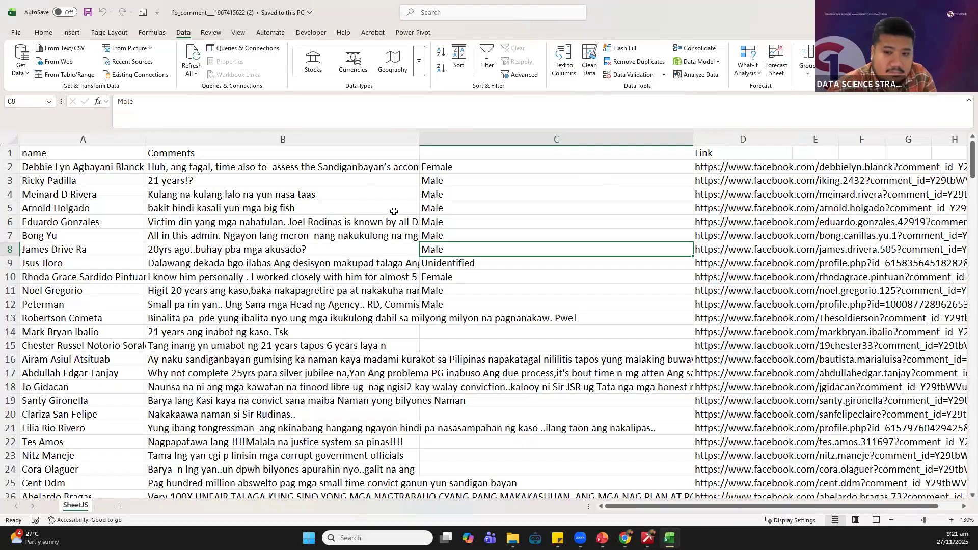
Review the active, inactive and disabled add-ins in the Excel options and open the list of available Excel add-ins
drag(336, 208, 341, 290)
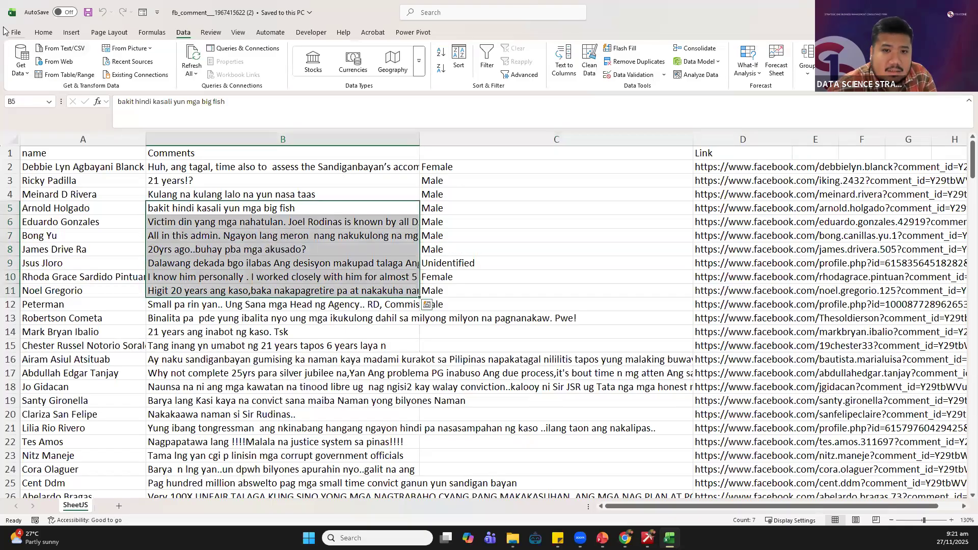
click(15, 32)
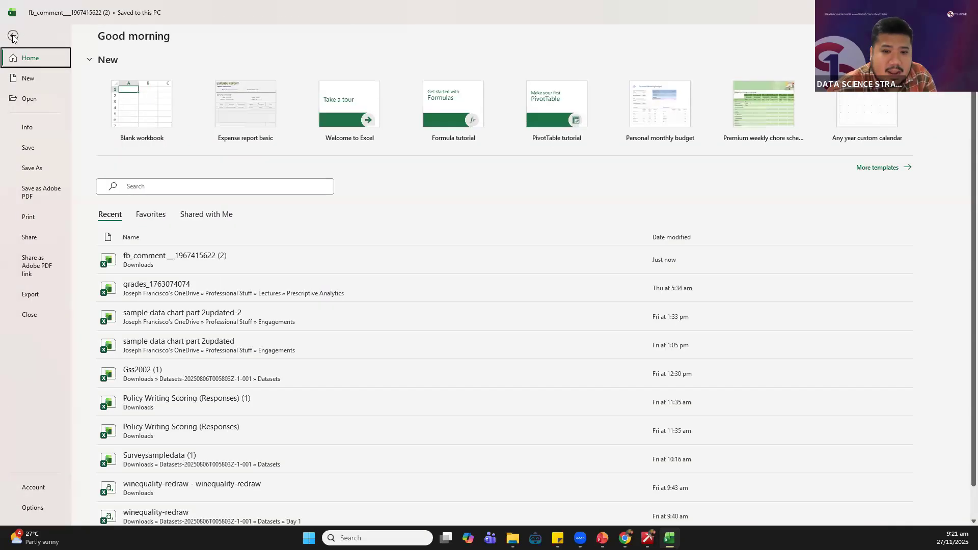
click(43, 491)
click(34, 508)
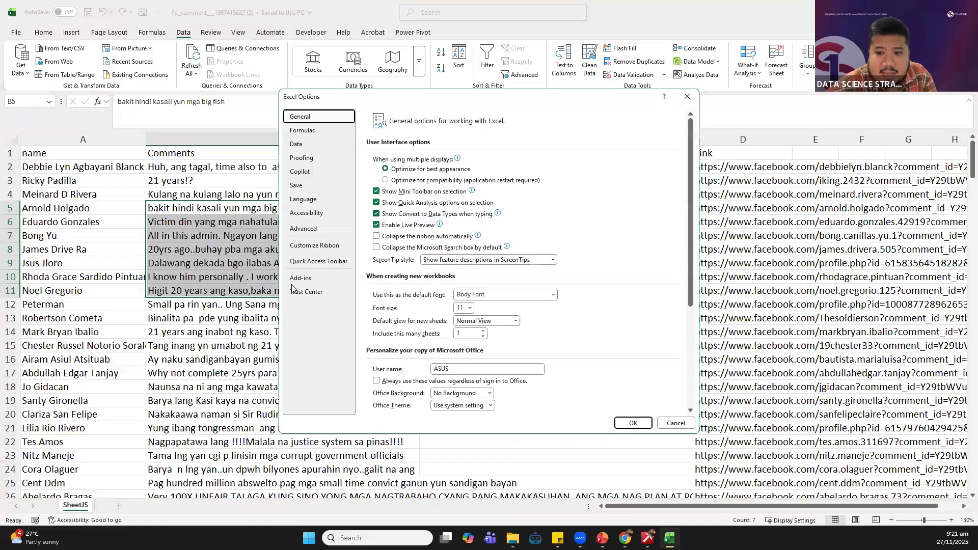
click(294, 279)
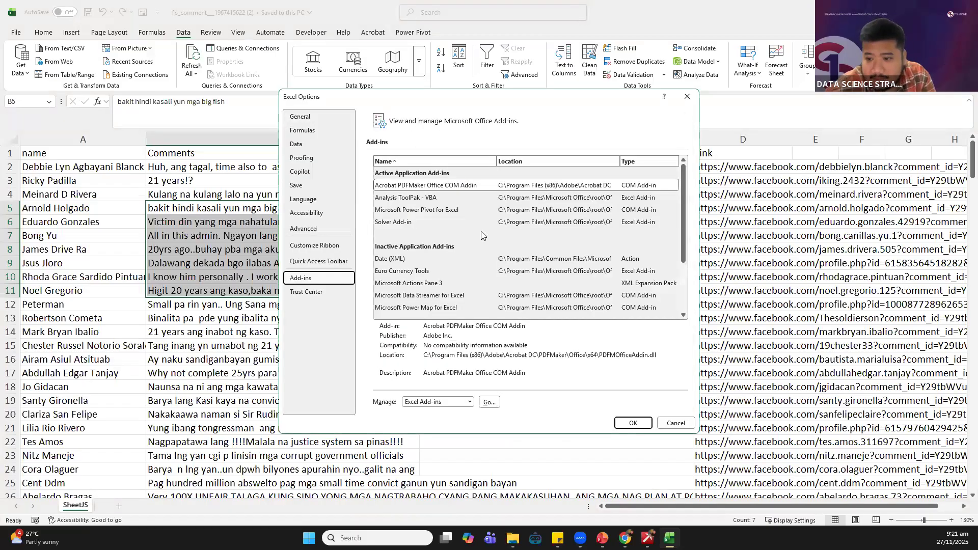
scroll(486, 226, down, 2)
scroll(494, 222, down, 2)
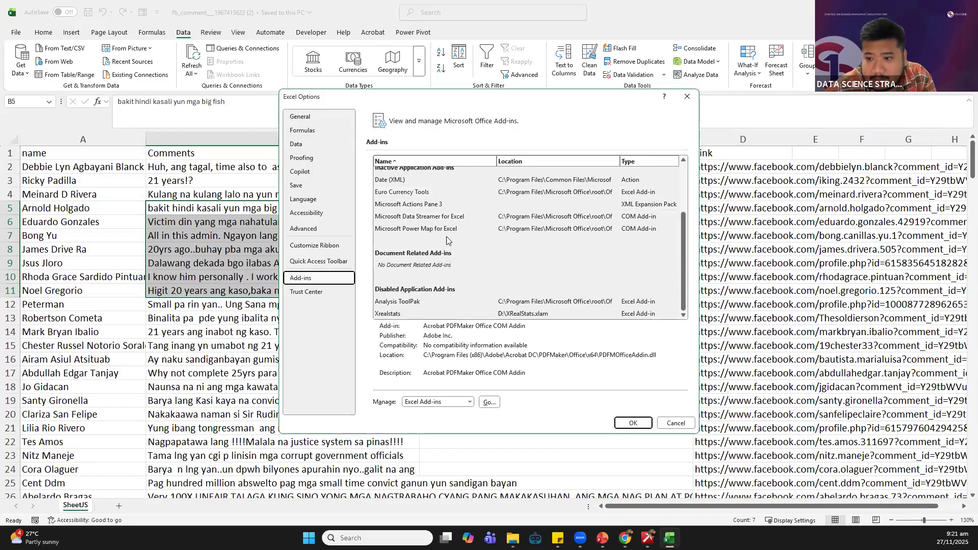
scroll(446, 239, up, 4)
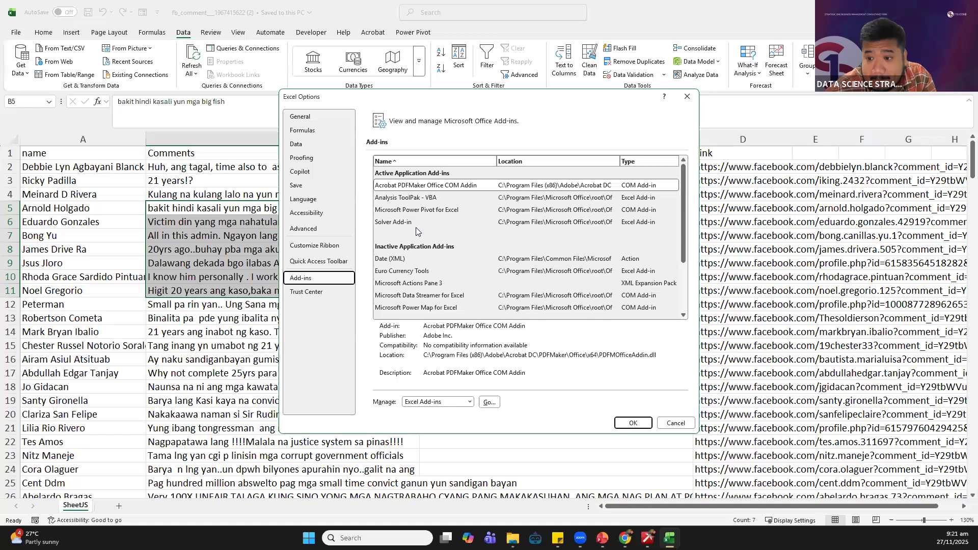
scroll(418, 239, down, 1)
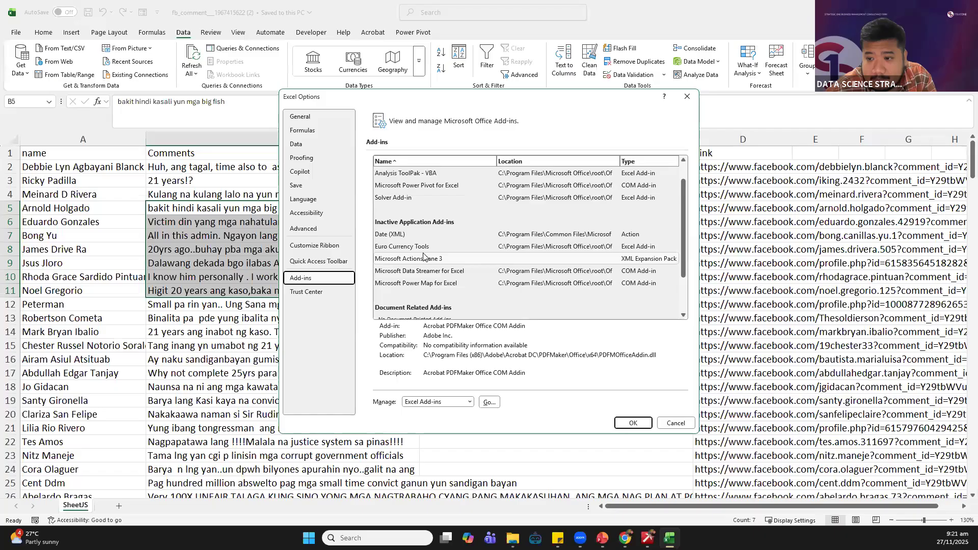
scroll(424, 232, down, 2)
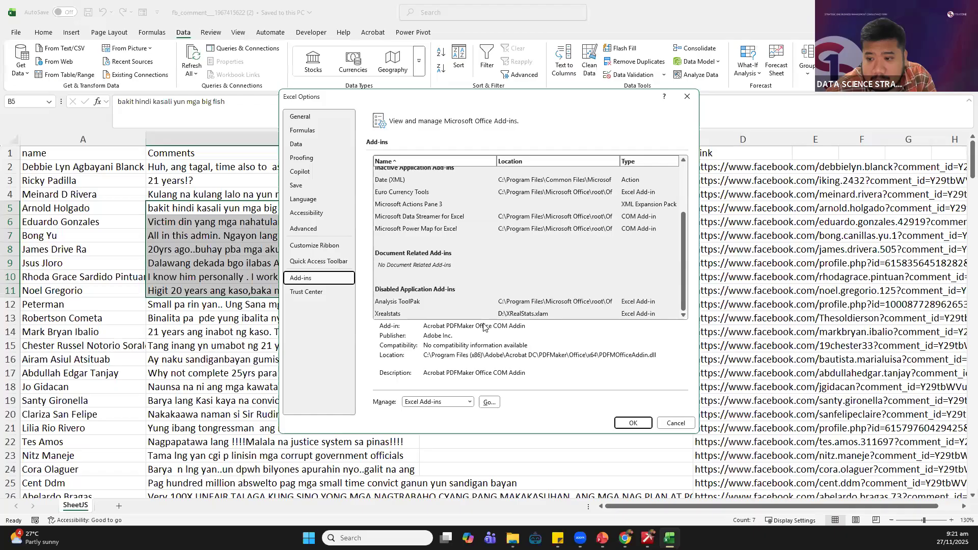
click(489, 402)
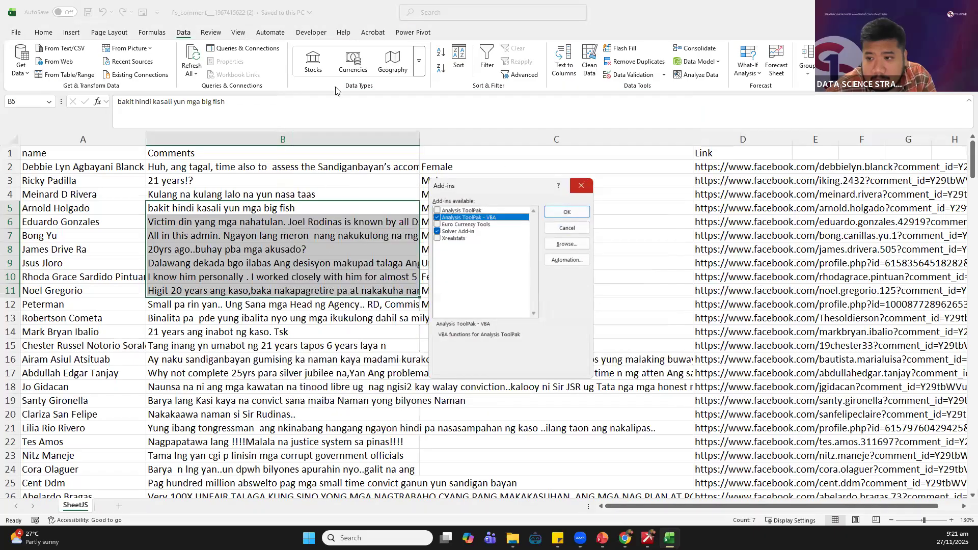
Look through the Add-ins, General, Formulas and Trust Center pages of the Excel options and close them without changing anything
key(alt+f)
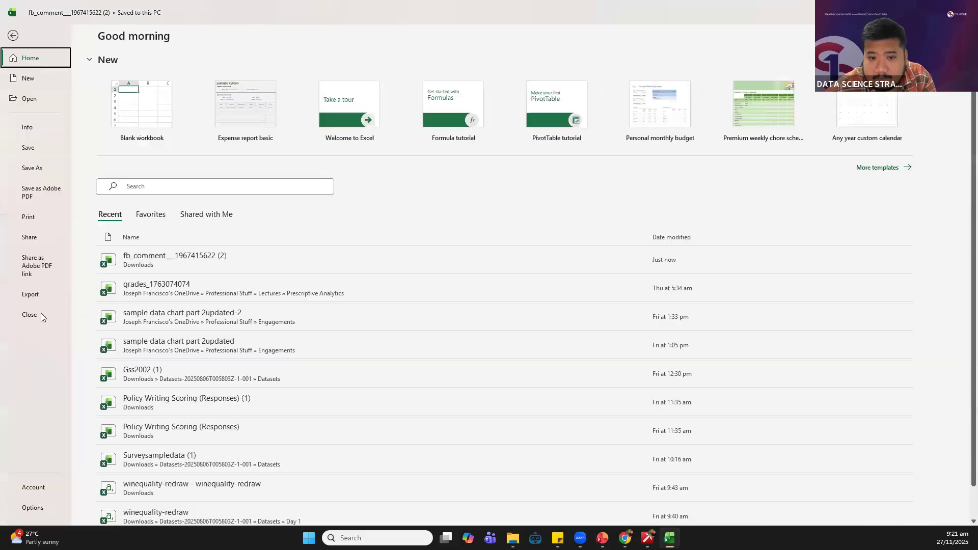
click(42, 494)
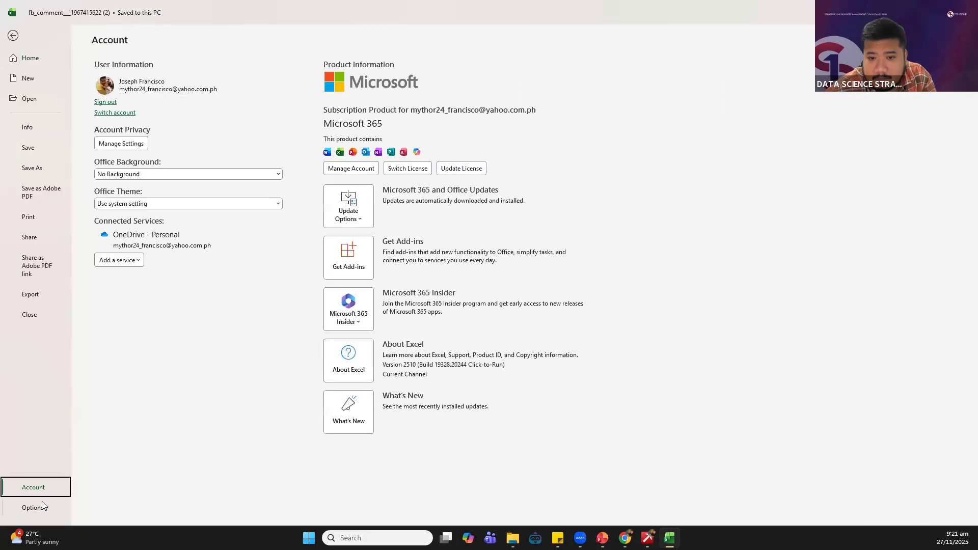
click(42, 503)
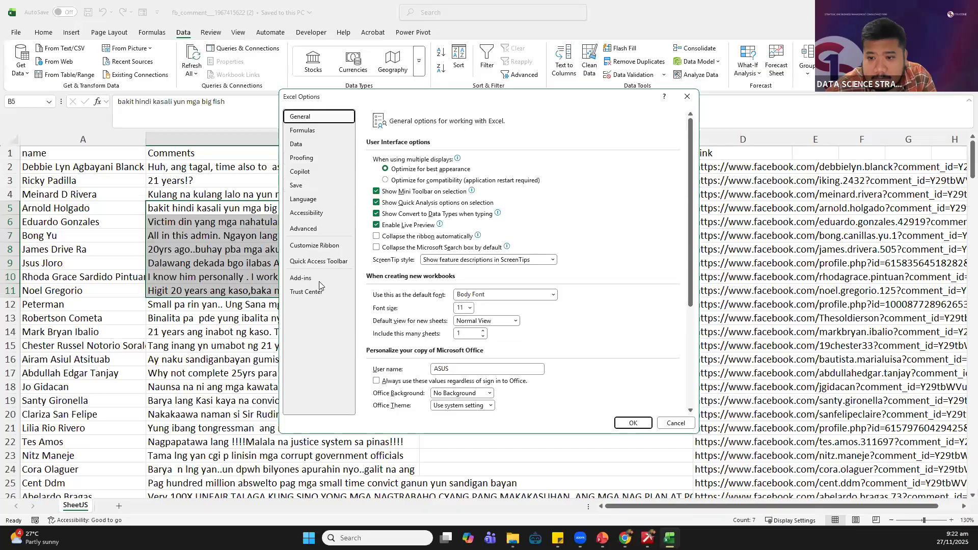
click(306, 278)
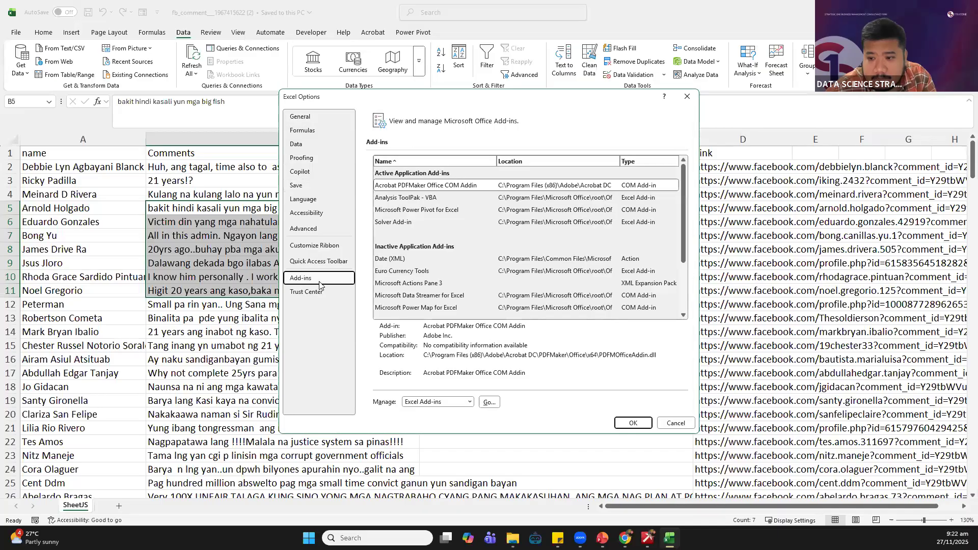
click(316, 120)
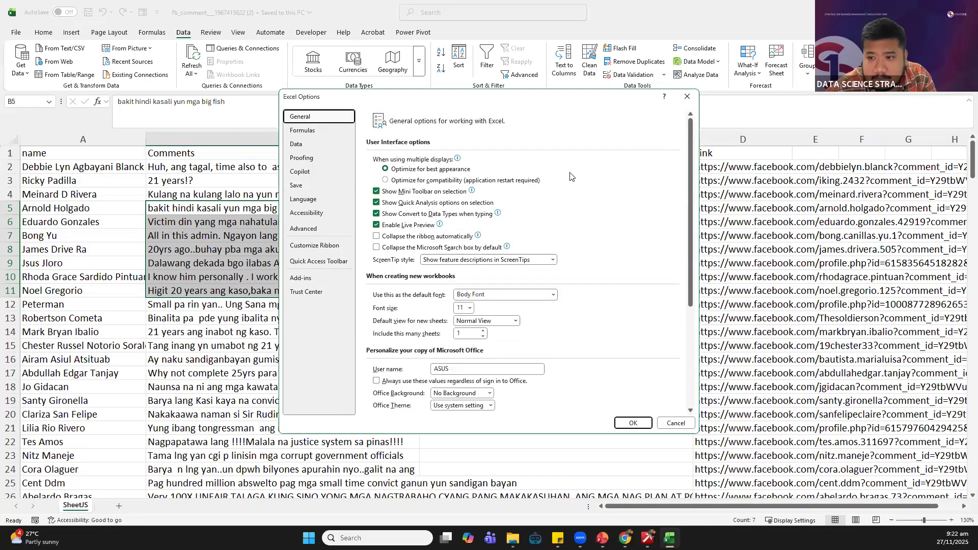
click(305, 130)
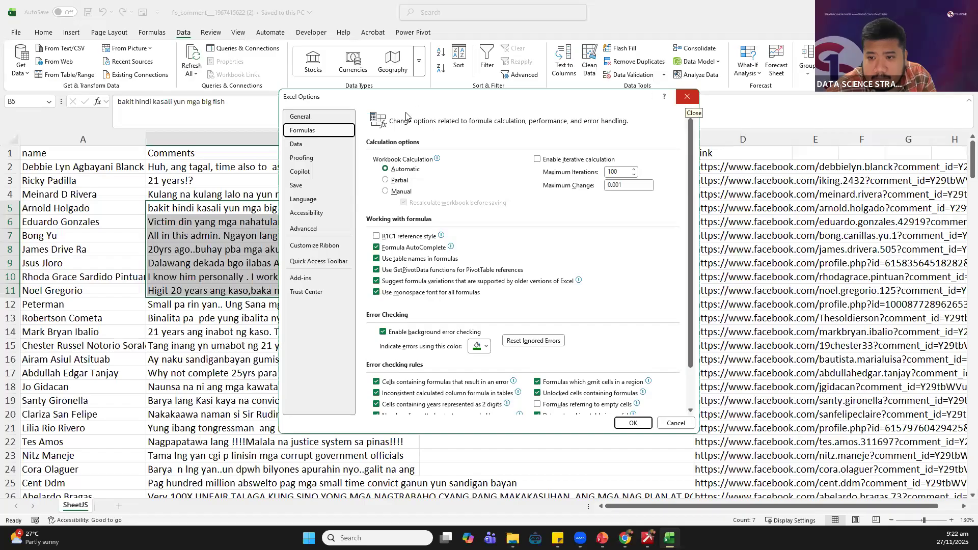
click(306, 279)
click(309, 294)
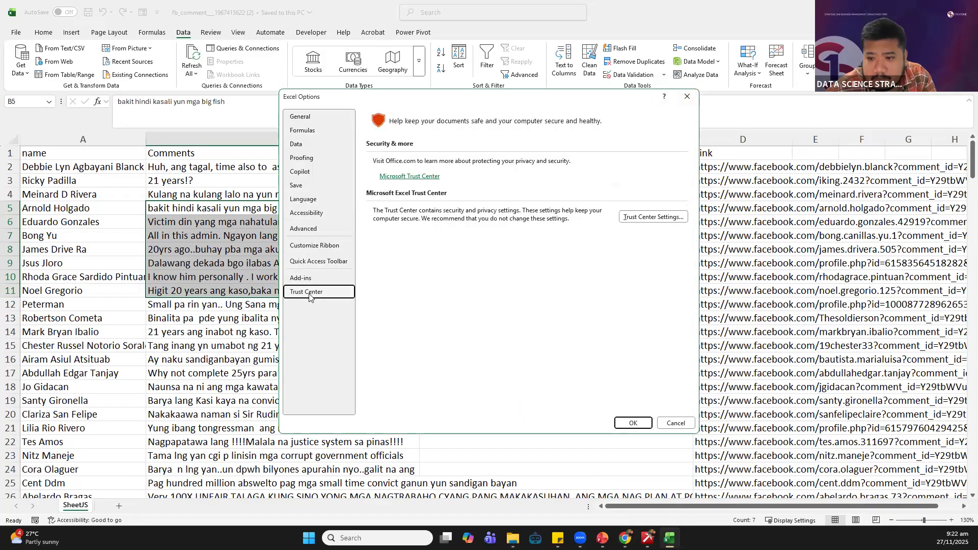
click(687, 96)
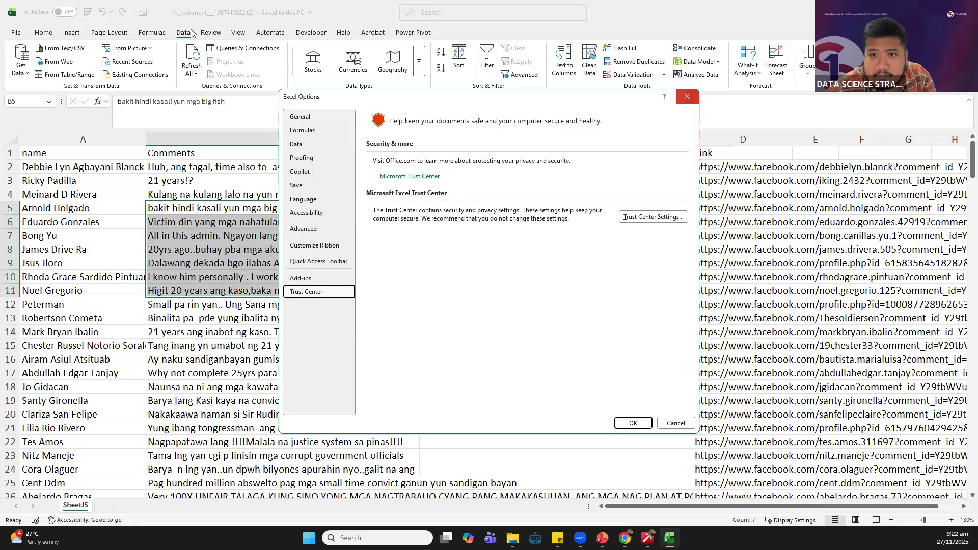
Examine Excel's insert, page layout, data, review, view, automation, Acrobat and Power Pivot commands, and open Excel's Help
click(118, 33)
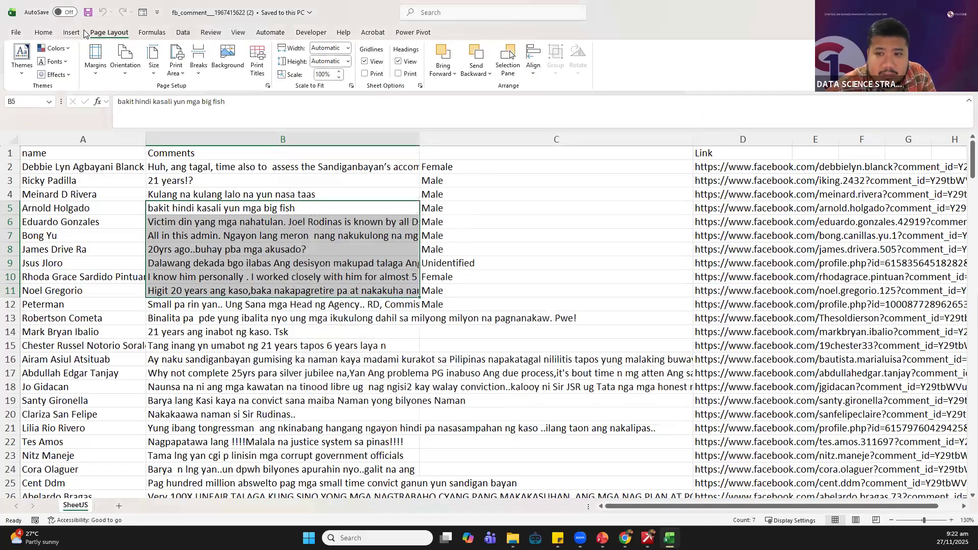
click(75, 32)
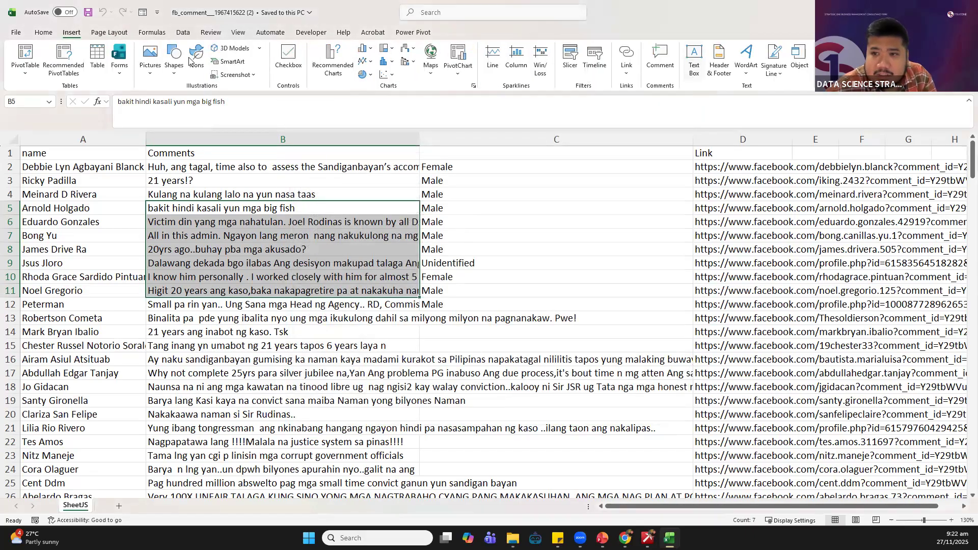
click(184, 35)
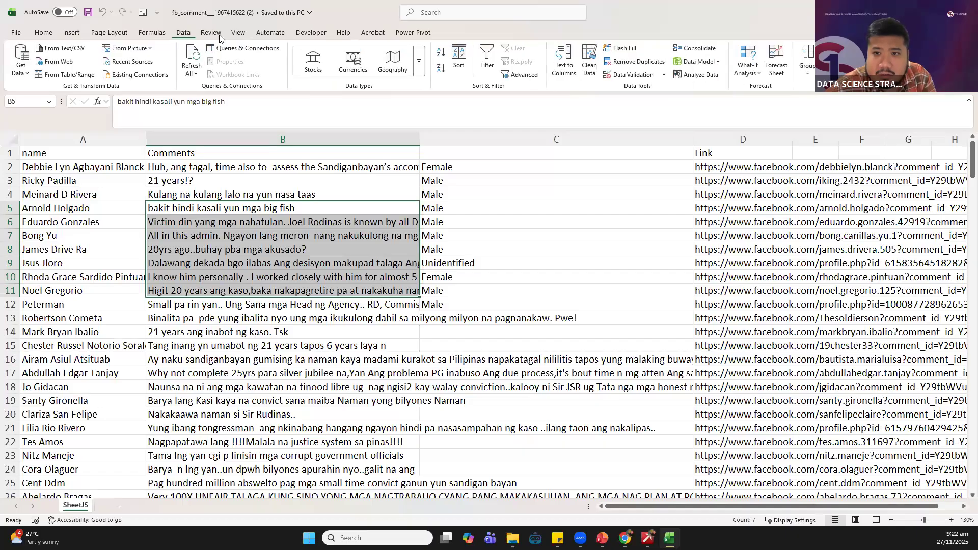
click(218, 34)
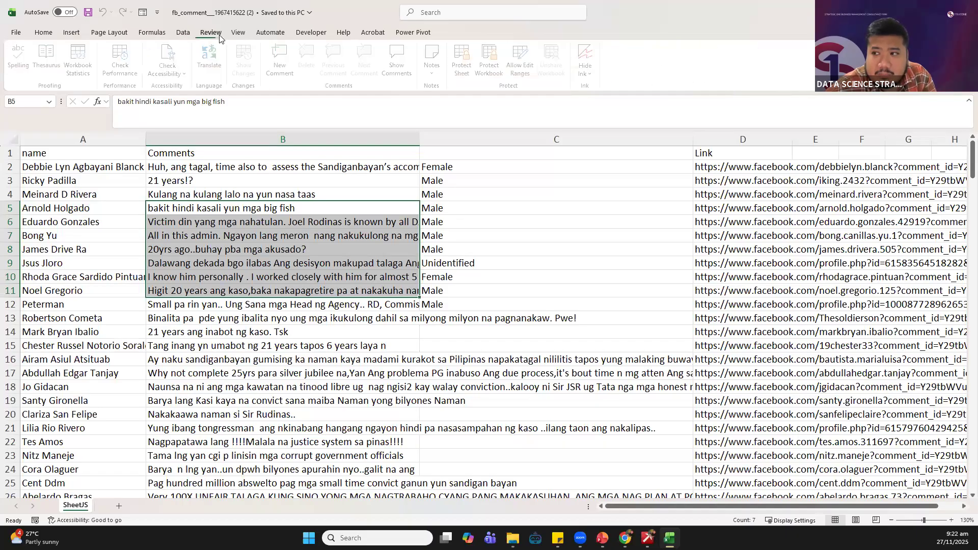
click(270, 33)
click(344, 33)
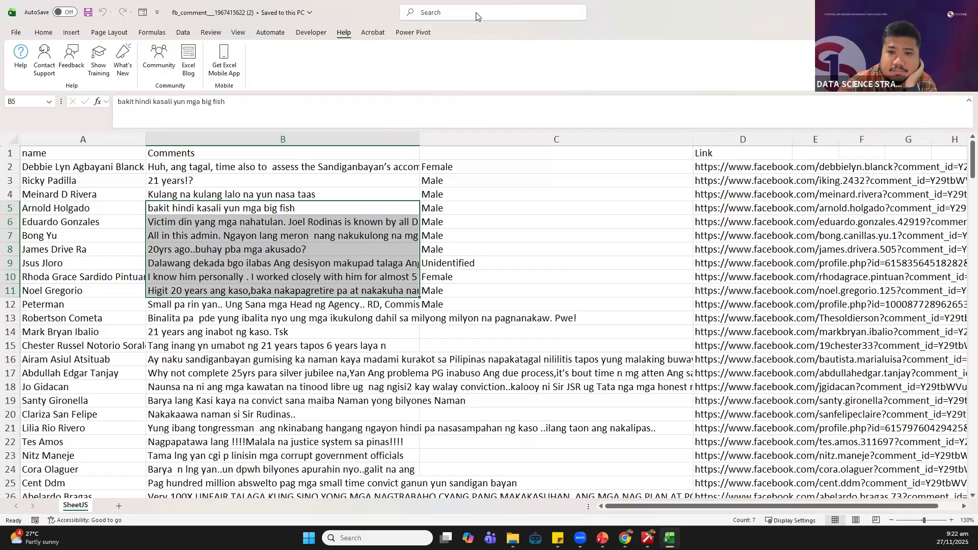
click(432, 35)
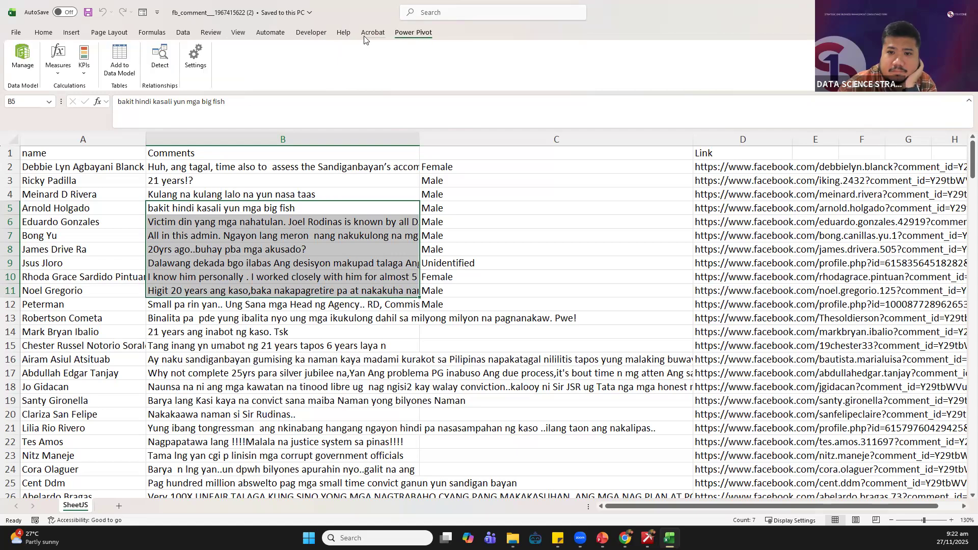
click(109, 32)
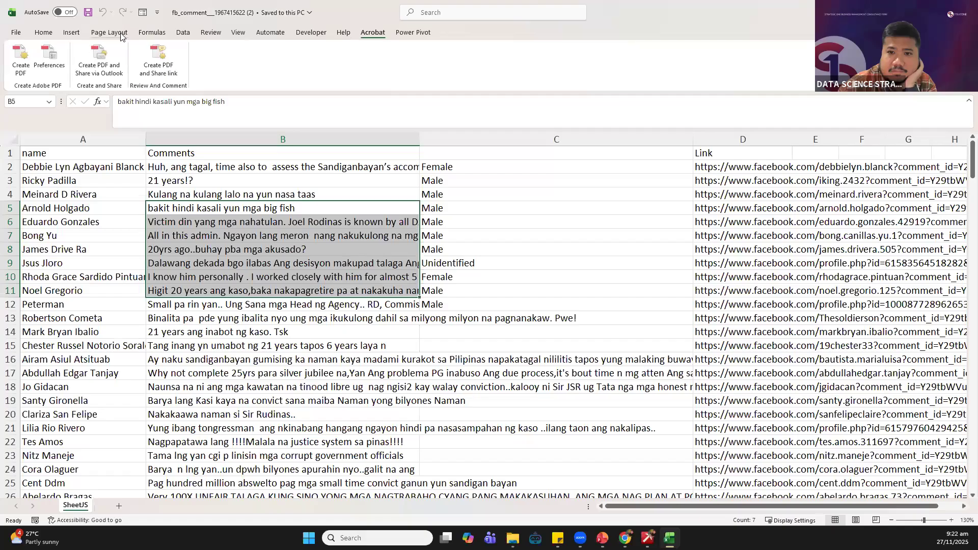
click(48, 35)
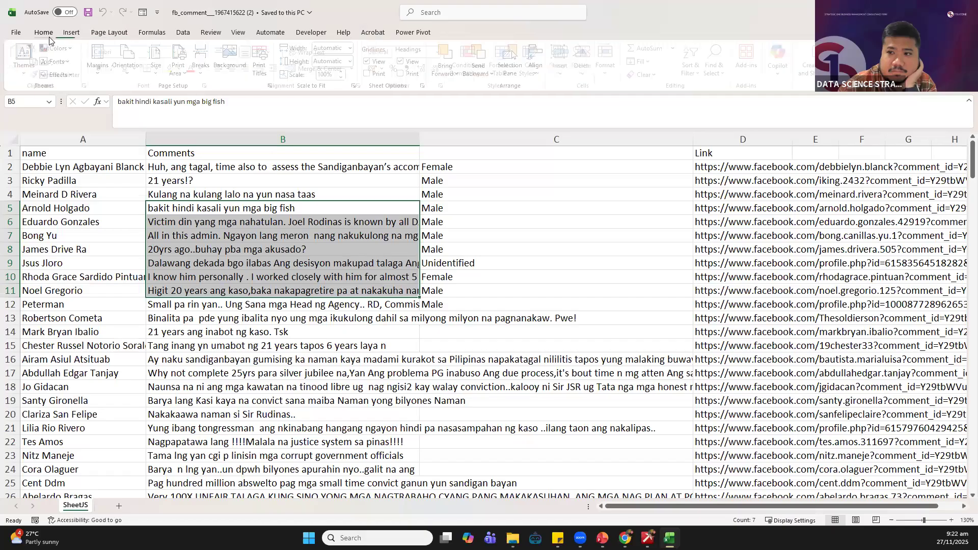
click(75, 33)
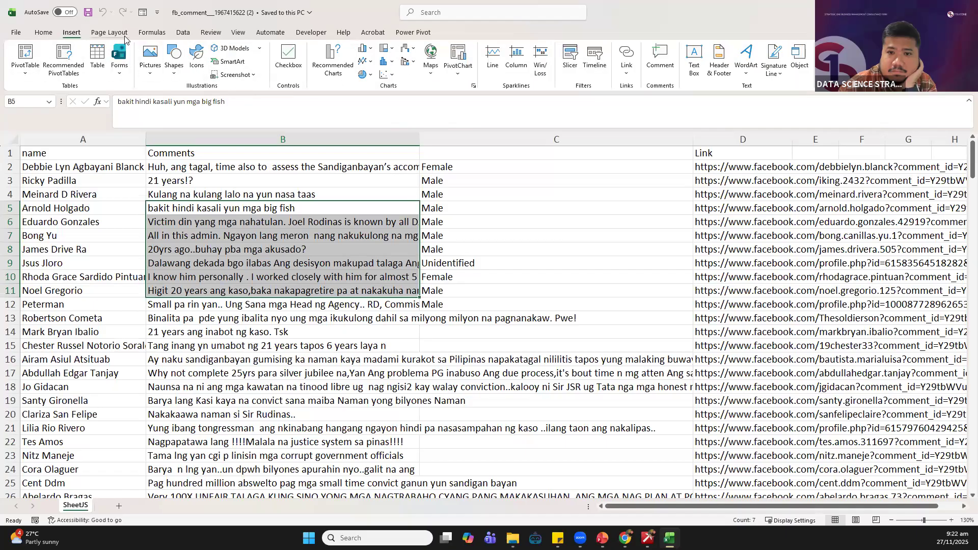
click(152, 34)
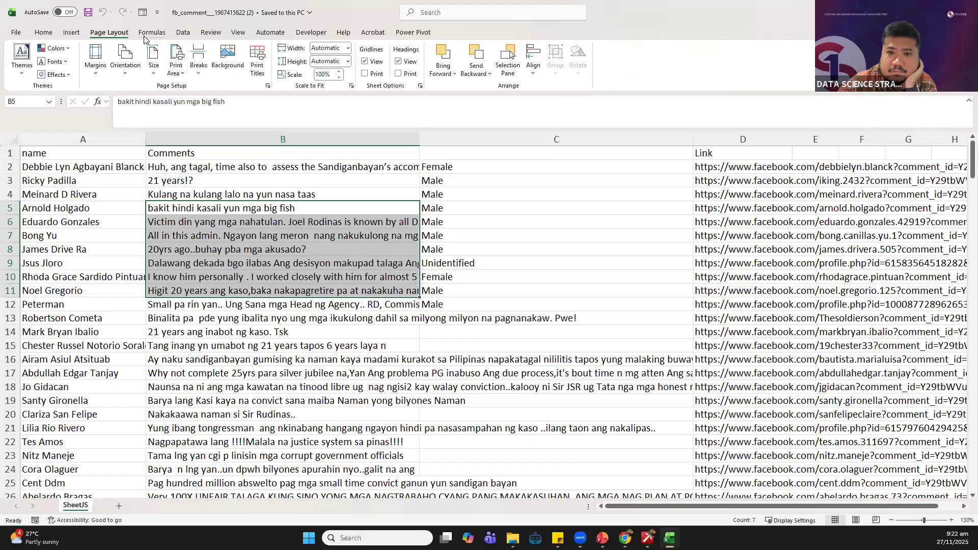
click(184, 35)
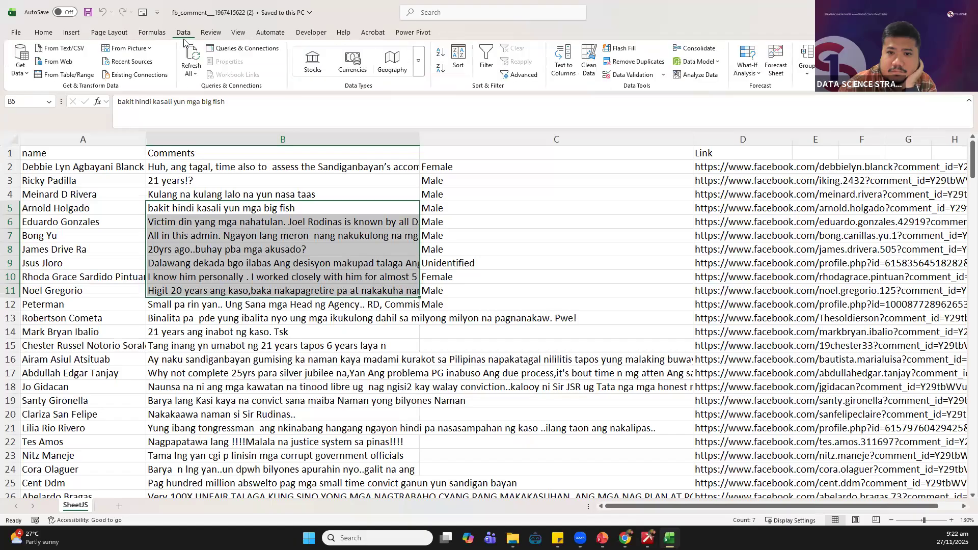
click(231, 34)
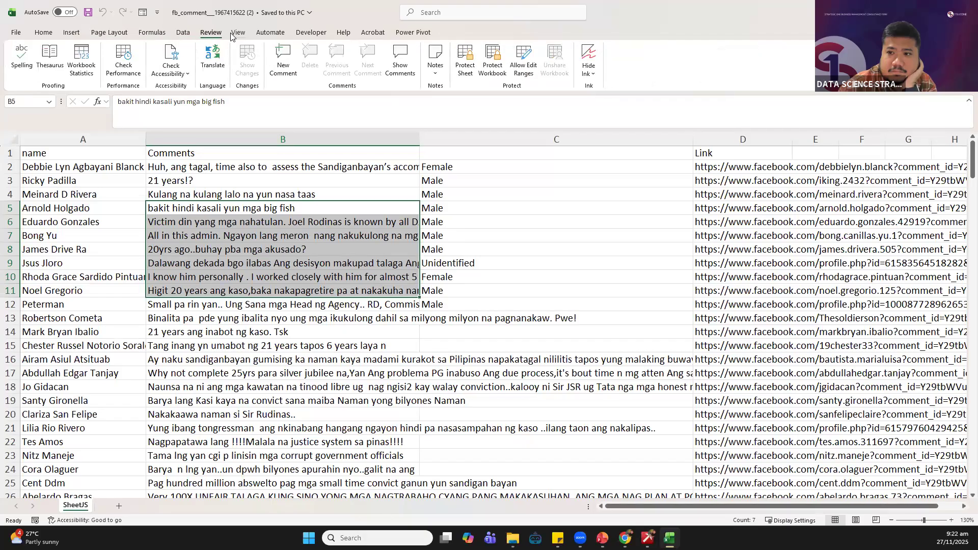
click(234, 35)
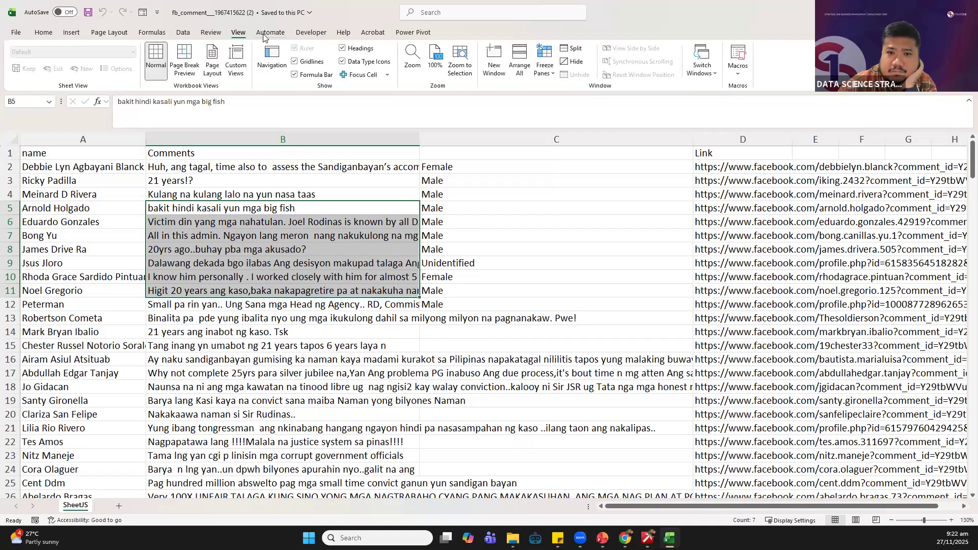
click(298, 31)
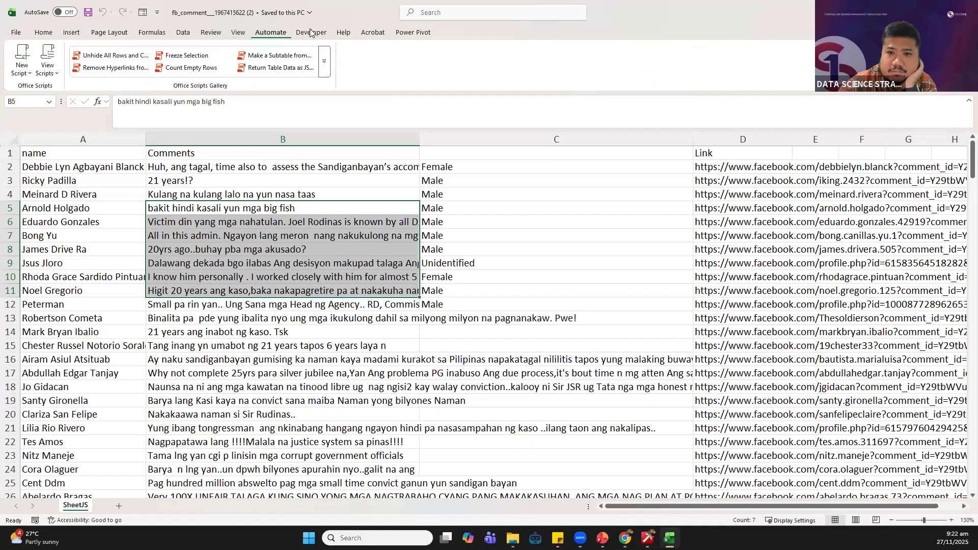
click(337, 31)
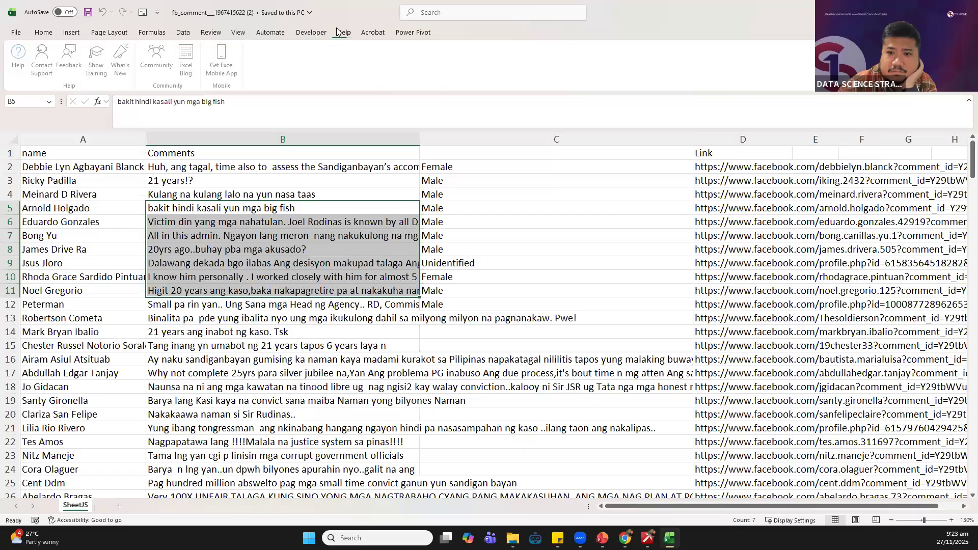
click(23, 60)
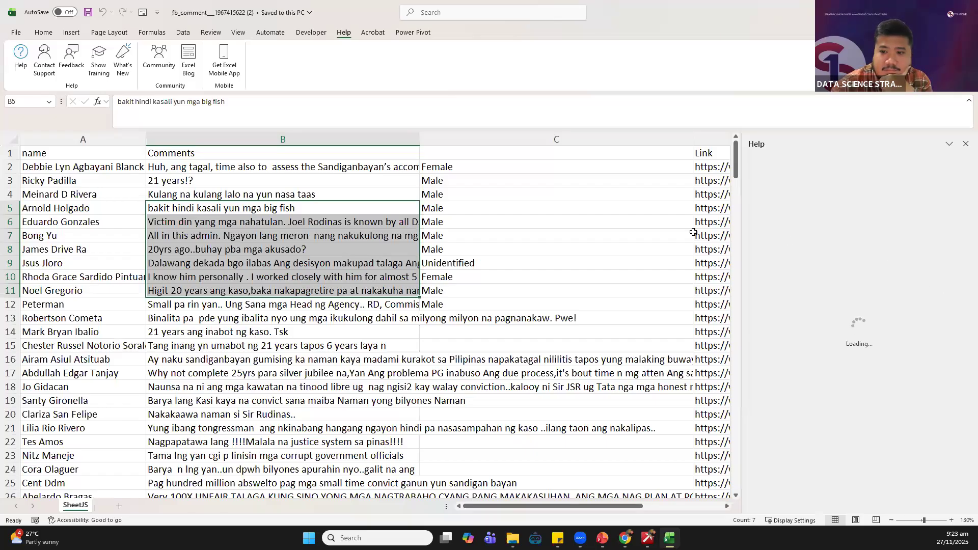
Insert a new column between the Comments column and the gender column, with the heading English
drag(469, 266, 476, 253)
click(444, 192)
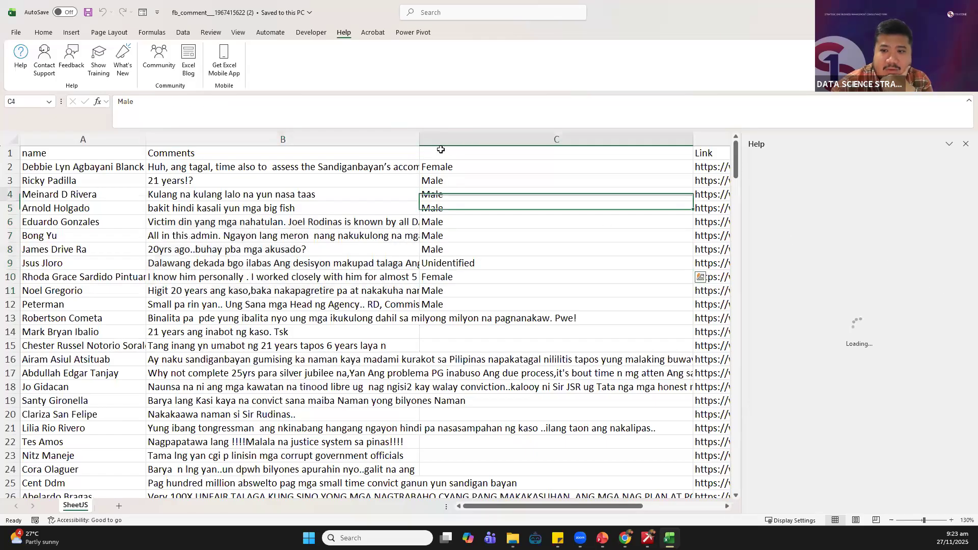
click(435, 139)
right_click(438, 145)
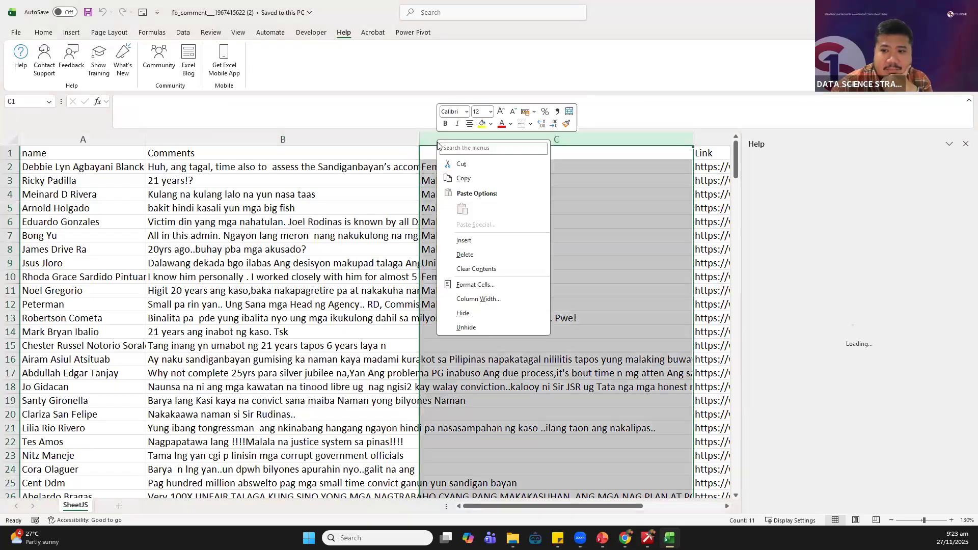
click(478, 242)
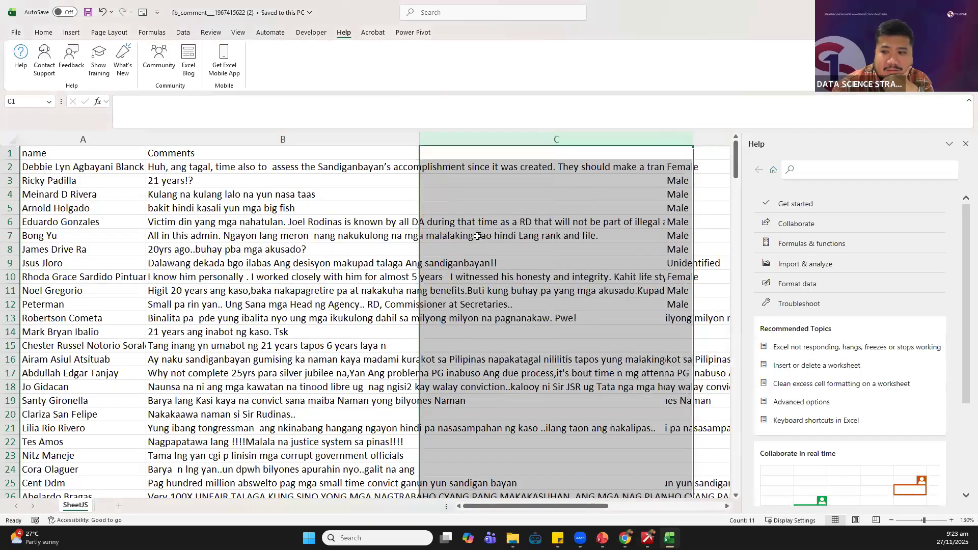
click(494, 148)
text(English)
key(Return)
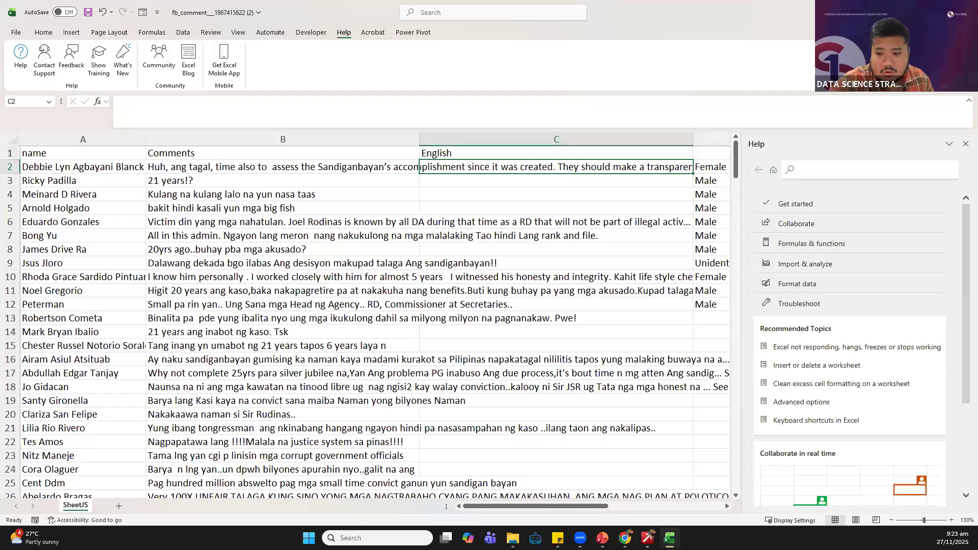
Copy the first comment's English translation from the DeepSeek chat into cell C2 of the Excel sheet
key(alt+Tab)
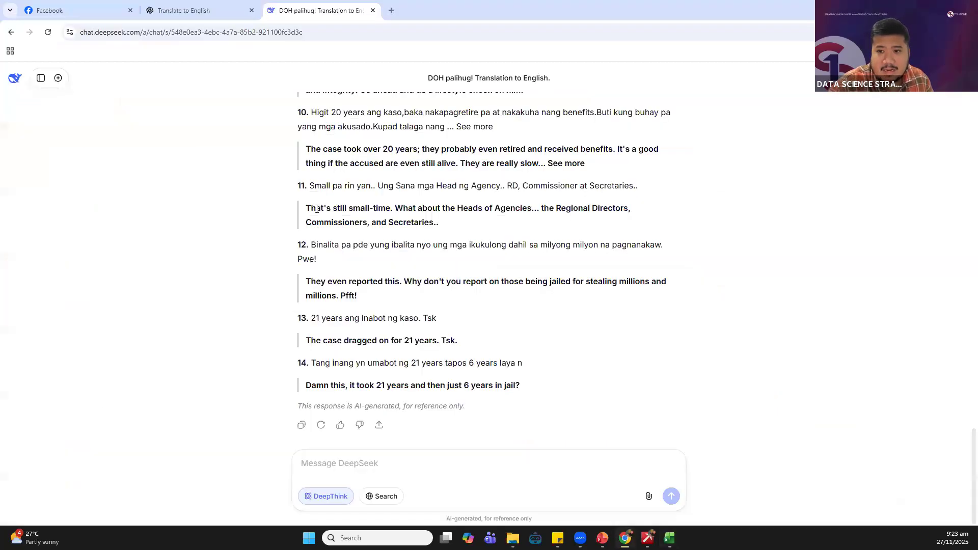
scroll(384, 180, up, 15)
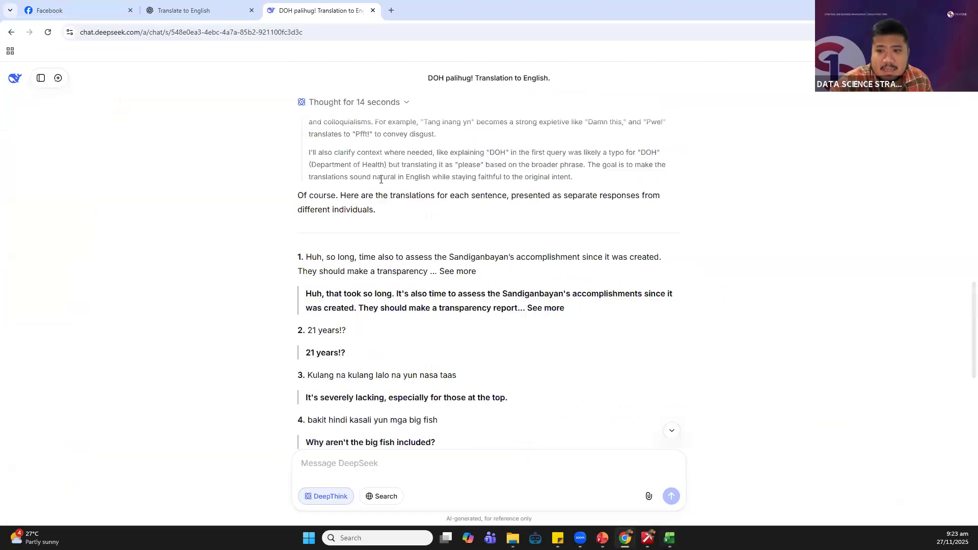
drag(312, 293, 520, 308)
key(ctrl+c)
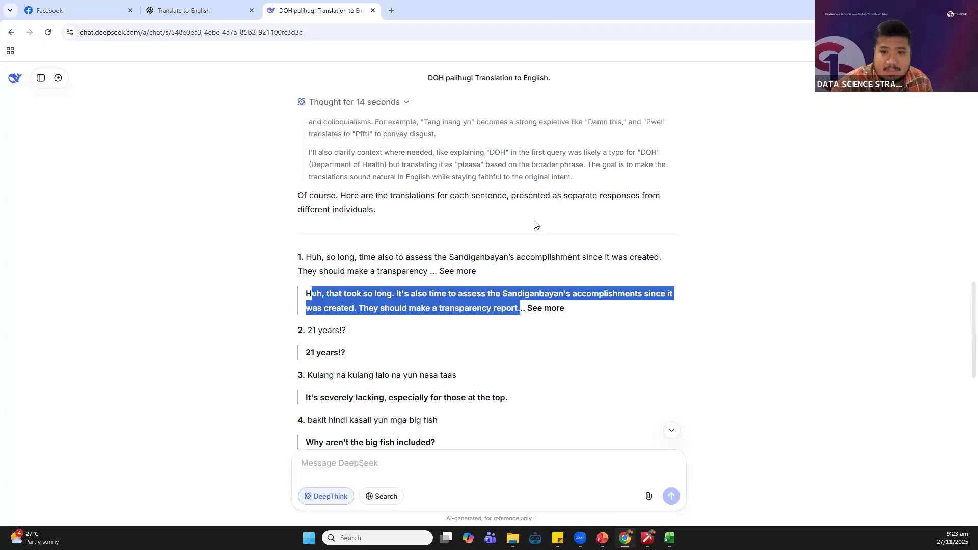
key(alt+Tab)
double_click(483, 168)
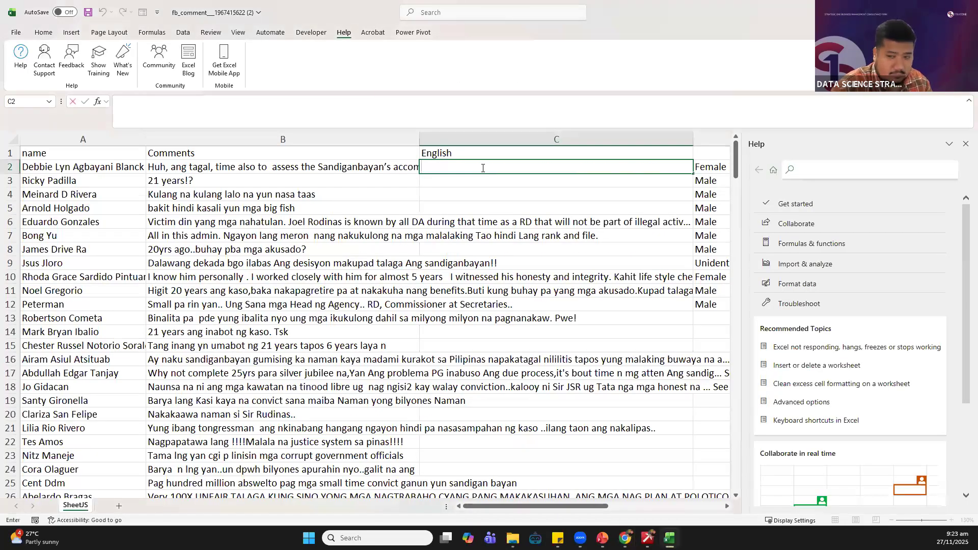
key(ctrl+v)
key(ctrl+Return)
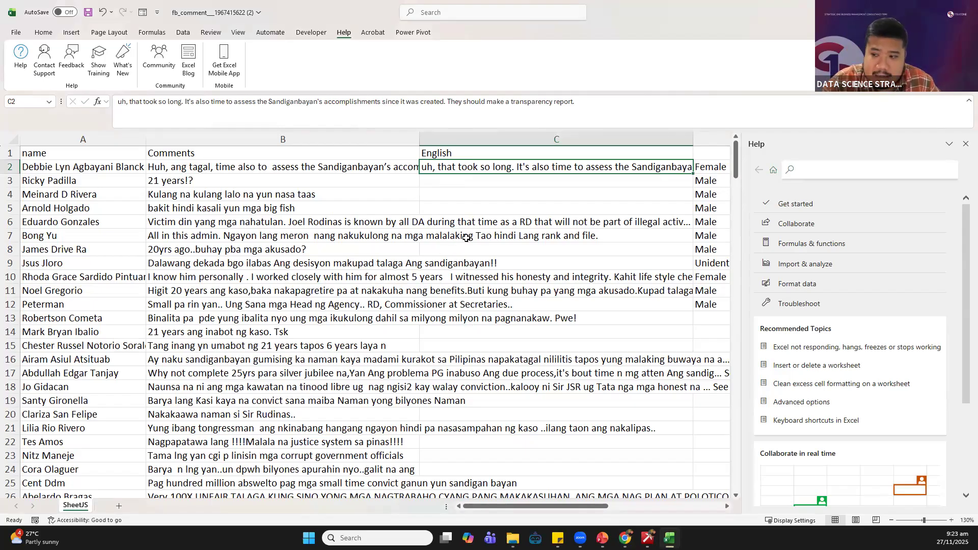
click(457, 250)
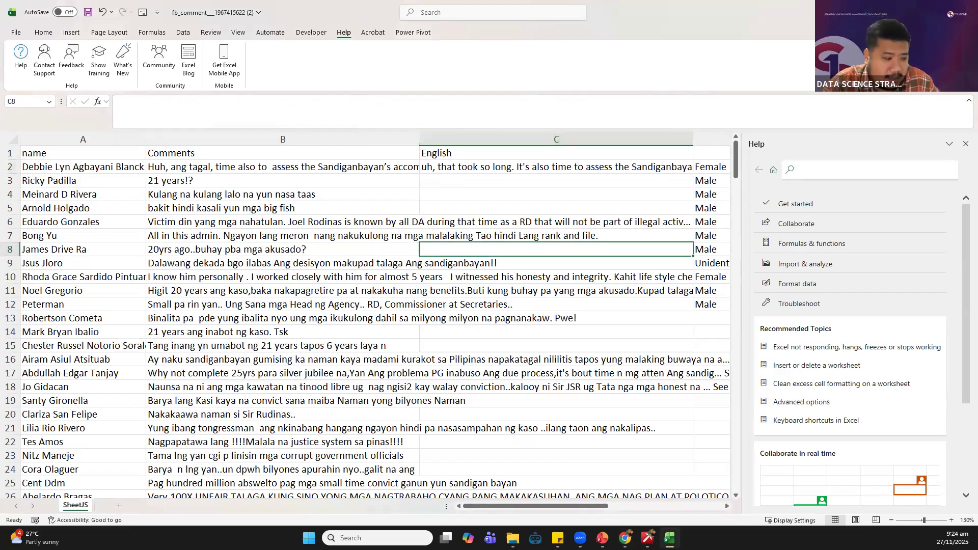
Switch to the Facebook post in the browser and review its comments and a commenter's profile preview
key(alt+Tab)
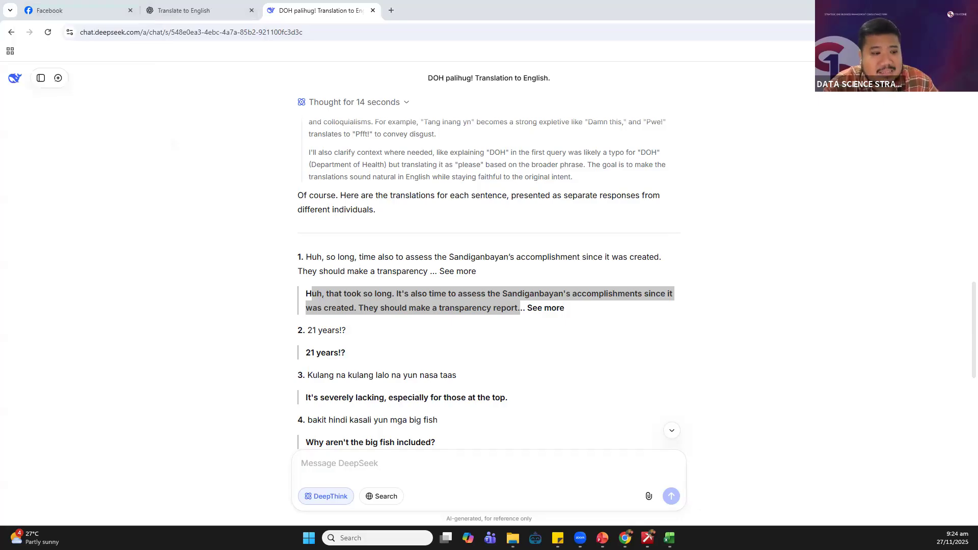
click(67, 5)
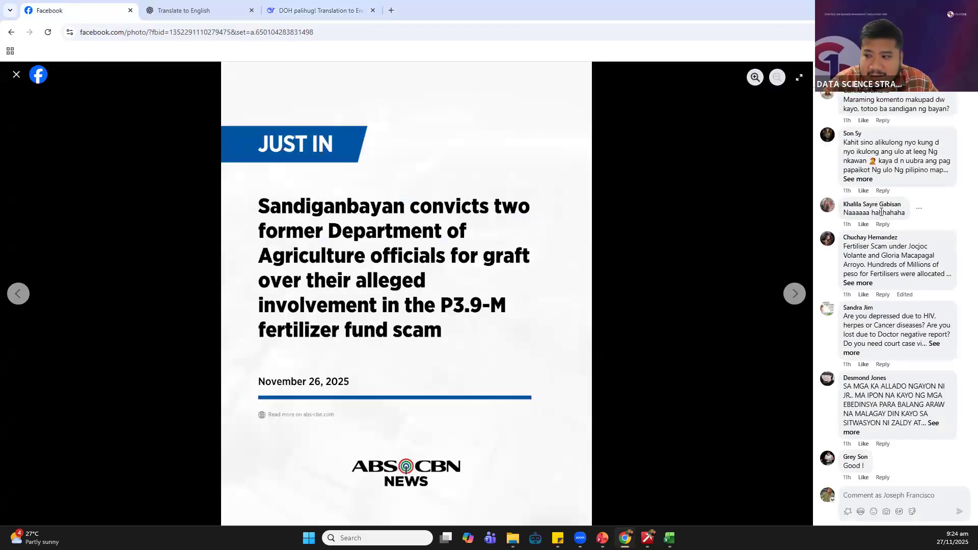
scroll(891, 271, down, 2)
scroll(888, 274, up, 2)
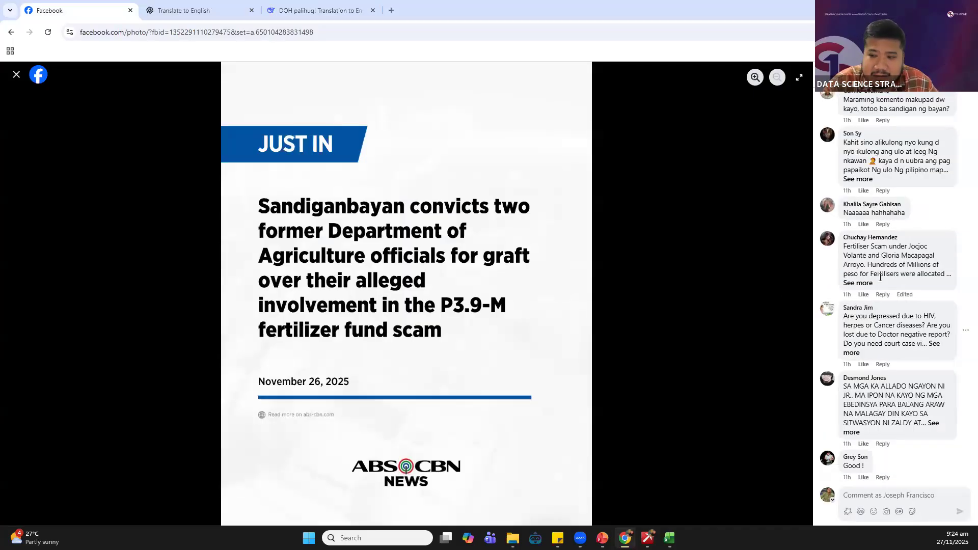
mouse_move(893, 239)
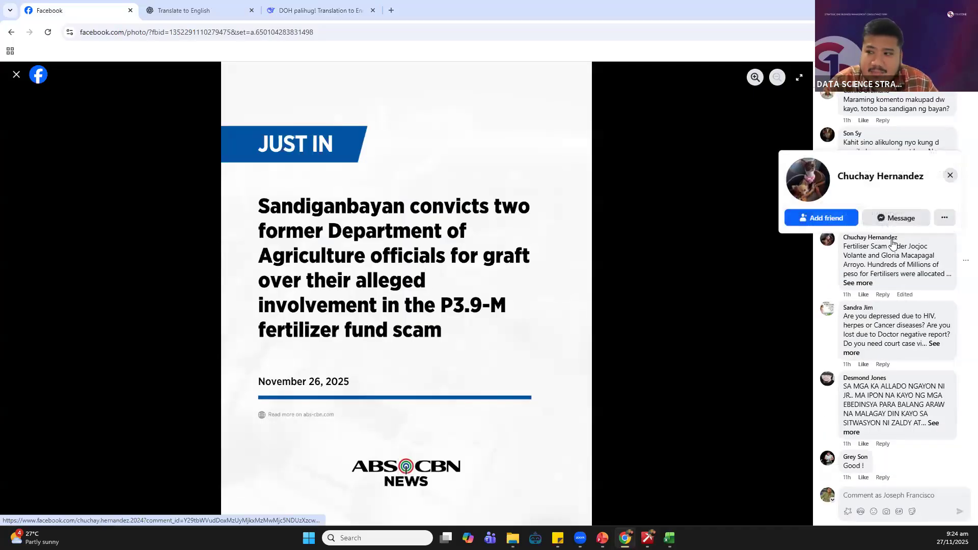
scroll(945, 254, up, 5)
scroll(945, 253, down, 5)
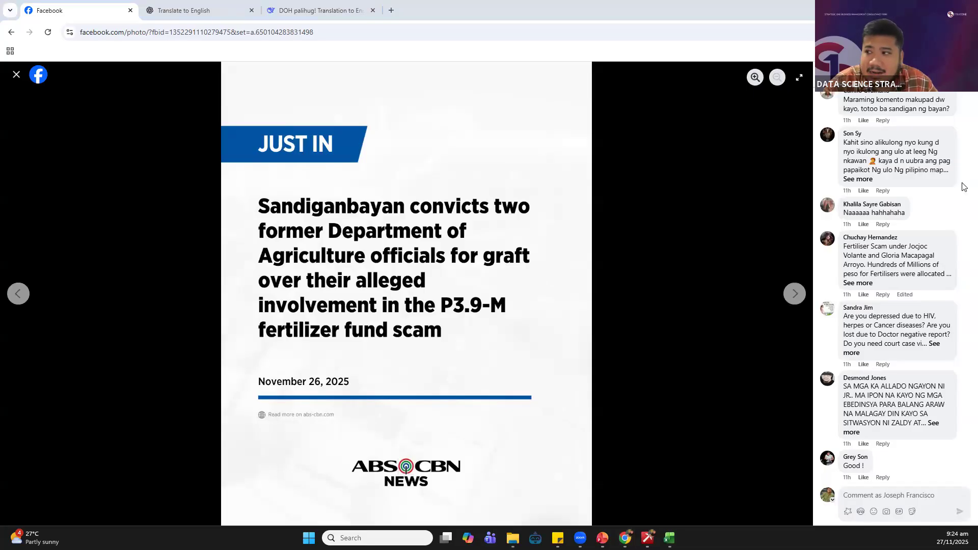
Run the public "fb comment" recipe of the Data Miner extension to scrape the Facebook post's comments
click(902, 32)
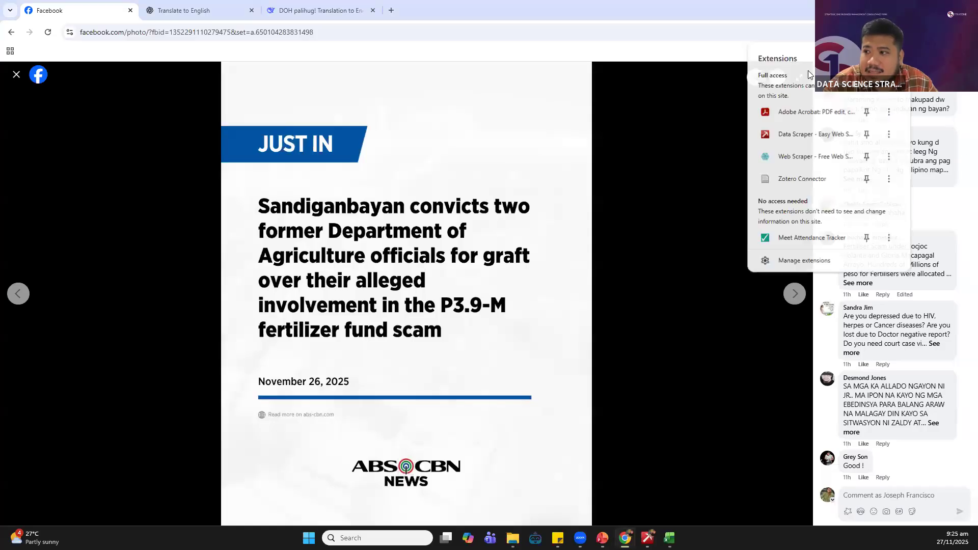
click(777, 134)
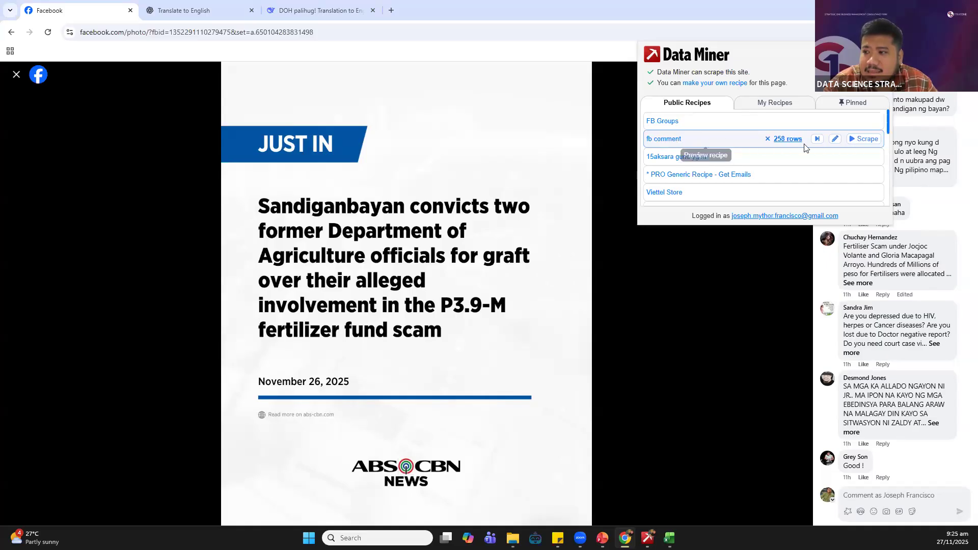
click(872, 141)
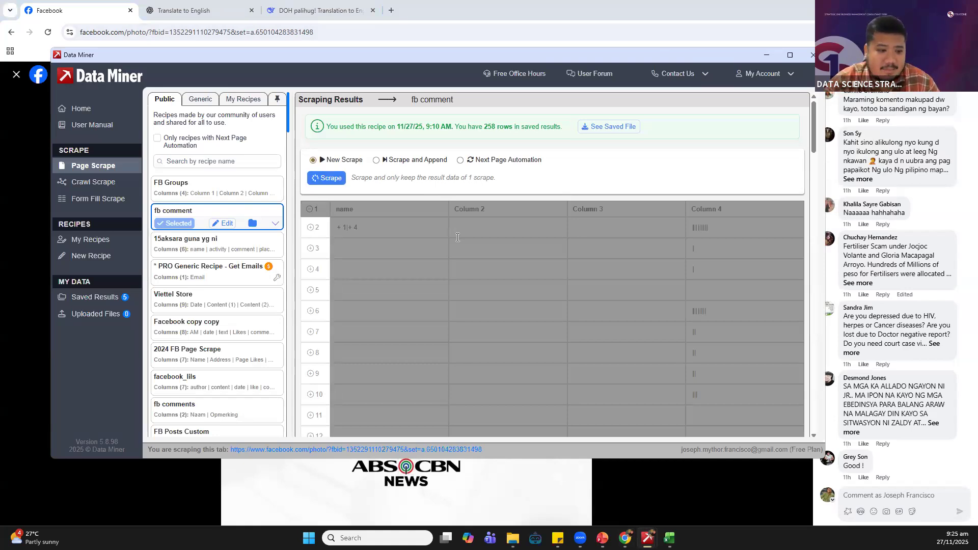
Return to the Facebook post and look through its long list of comments
click(625, 538)
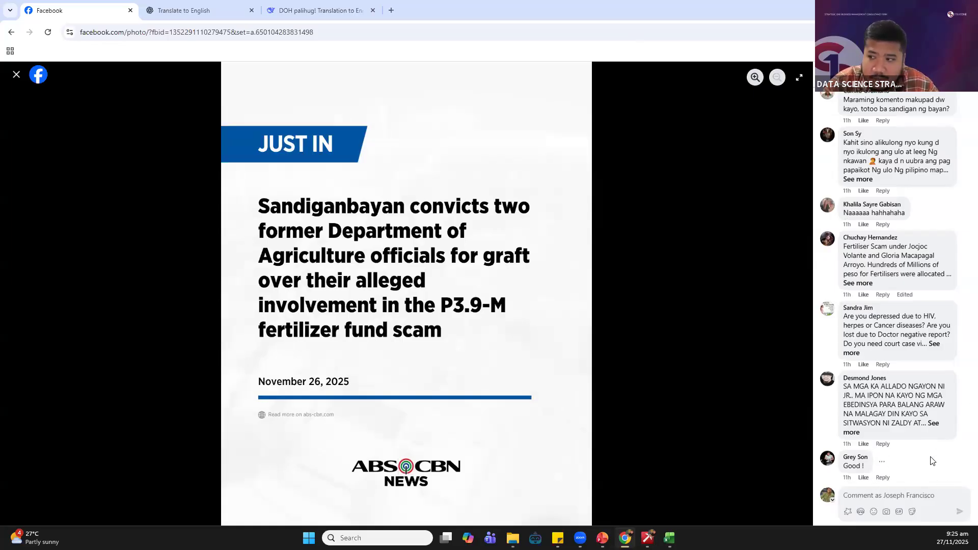
scroll(930, 459, down, 10)
scroll(917, 451, down, 10)
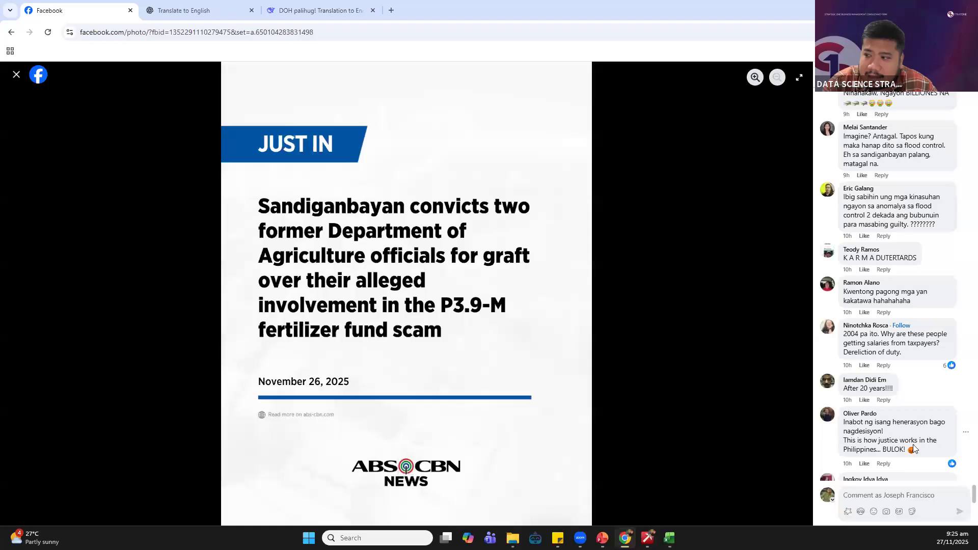
scroll(965, 351, down, 2)
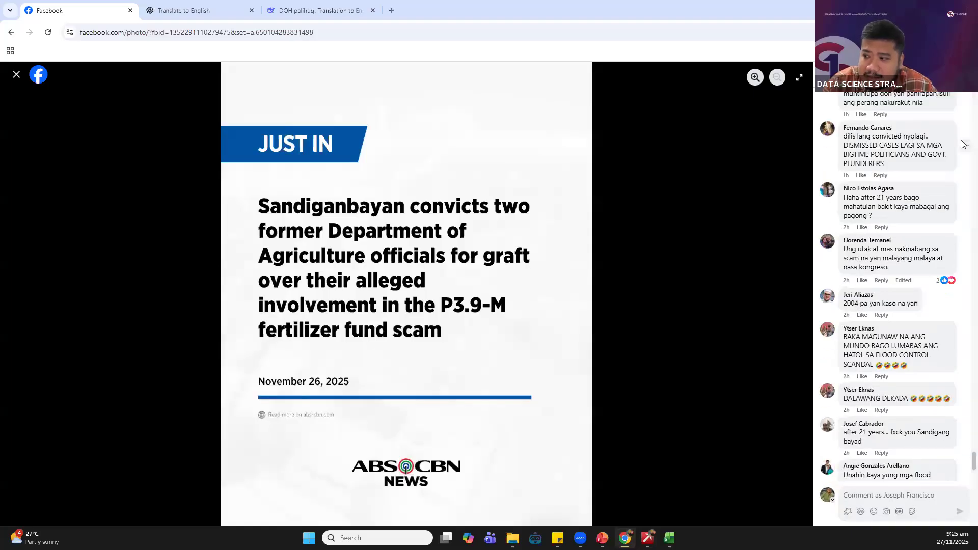
scroll(956, 149, down, 10)
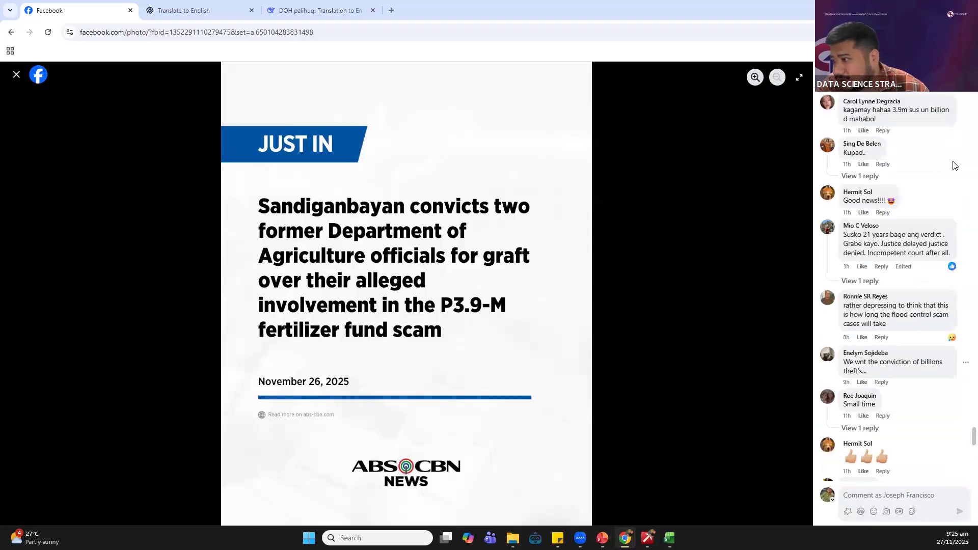
scroll(963, 183, down, 10)
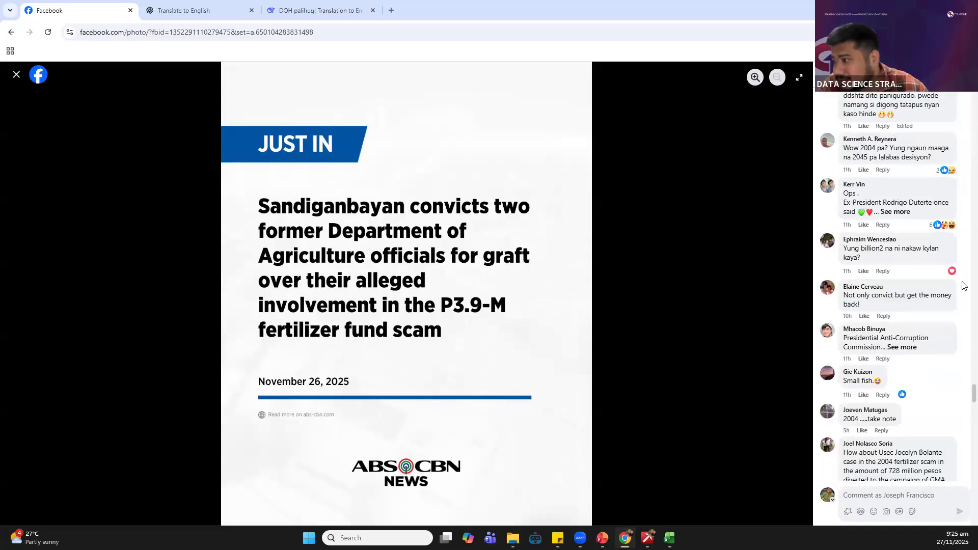
scroll(963, 403, down, 10)
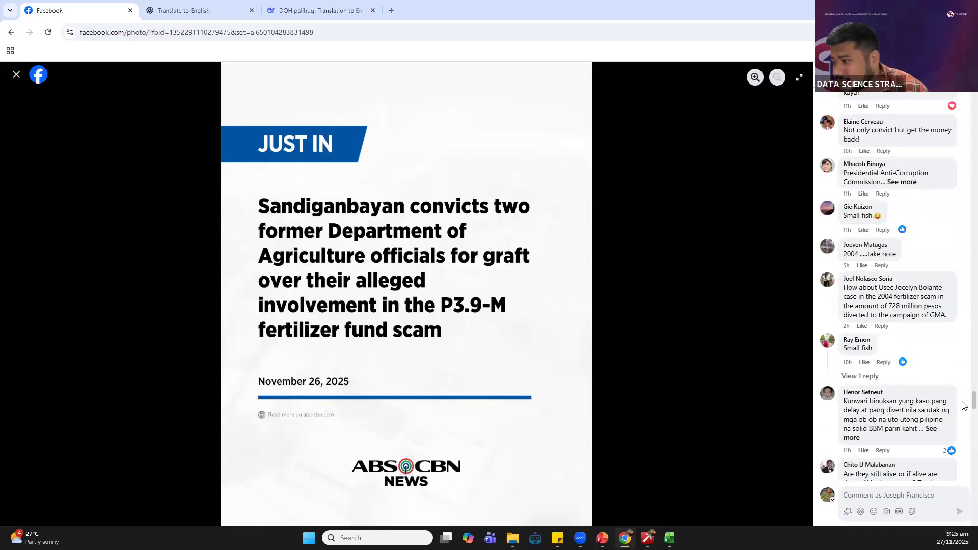
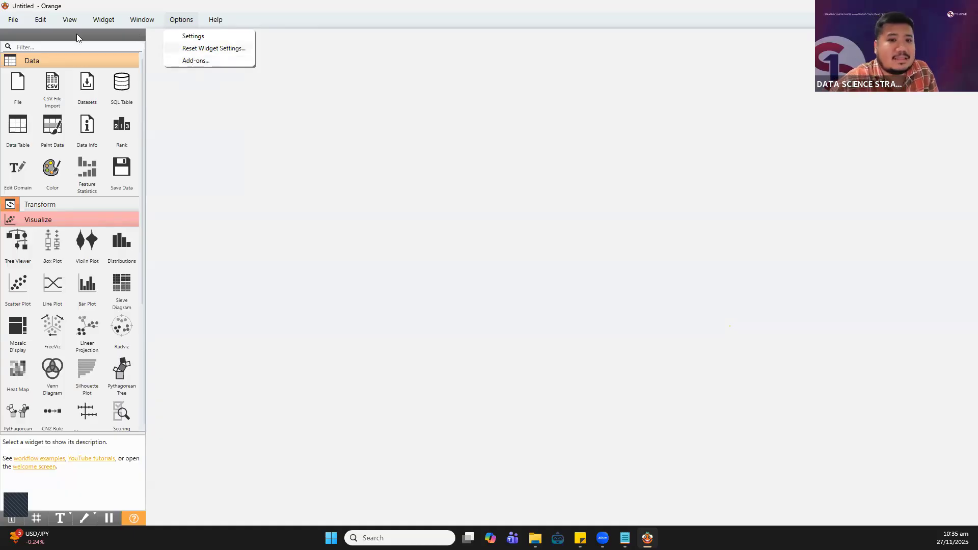
In Orange, open the add-on installer and confirm it with the Text add-on selected
mouse_move(193, 20)
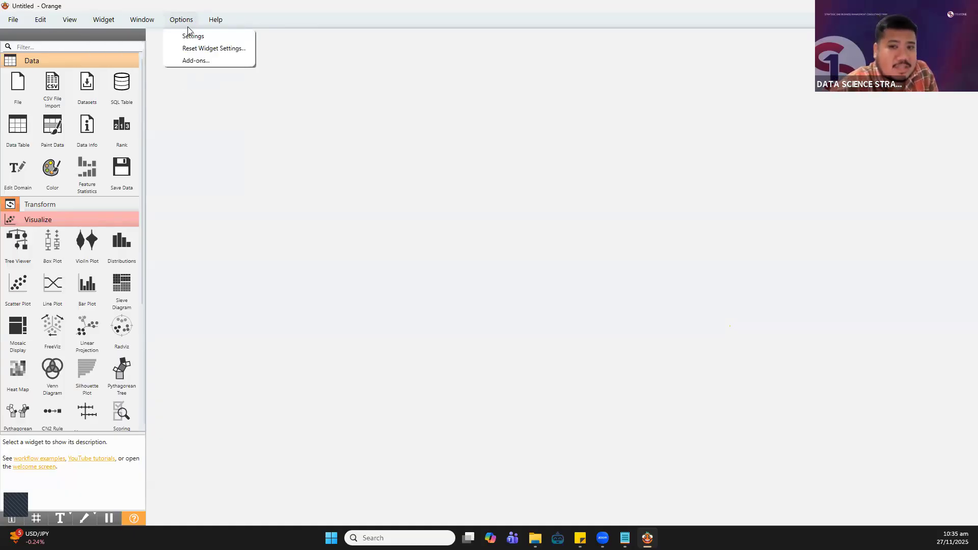
click(187, 61)
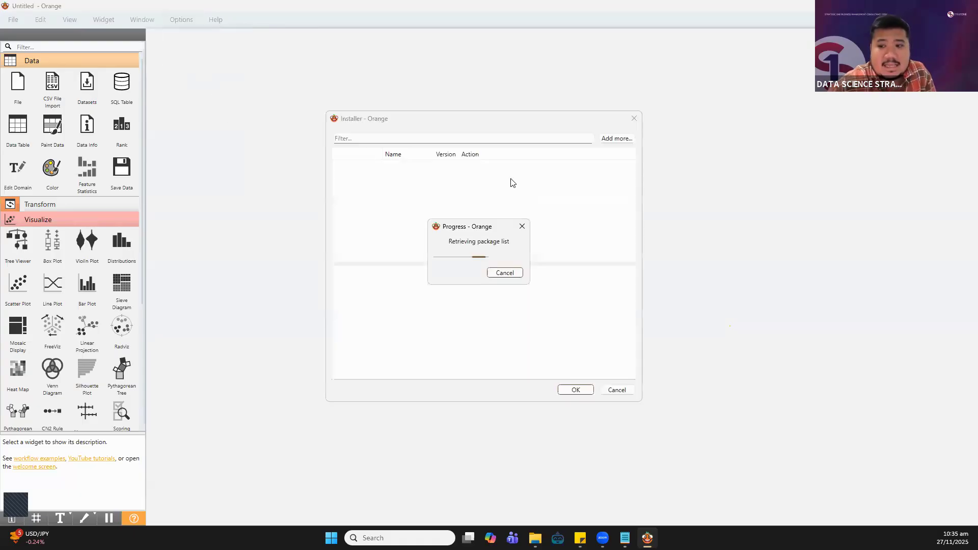
scroll(428, 185, down, 5)
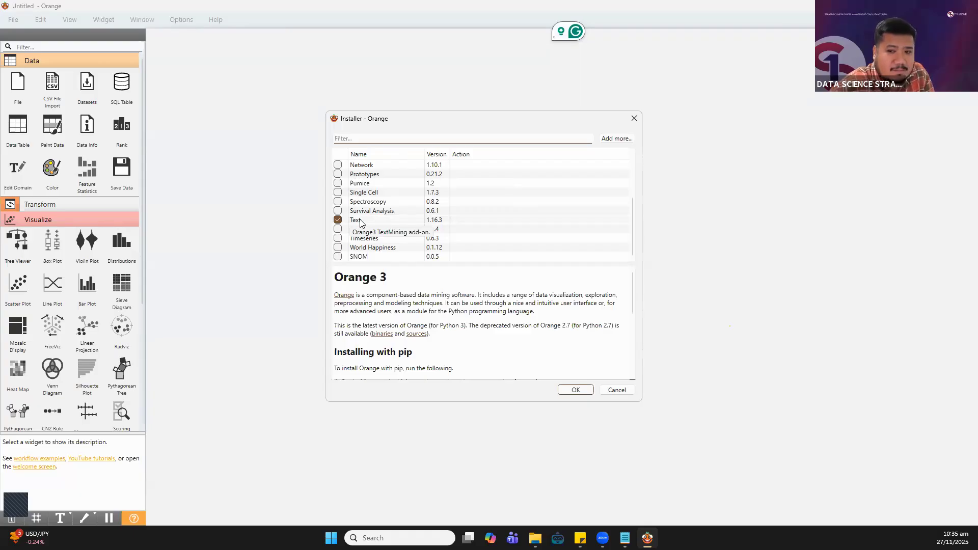
click(565, 389)
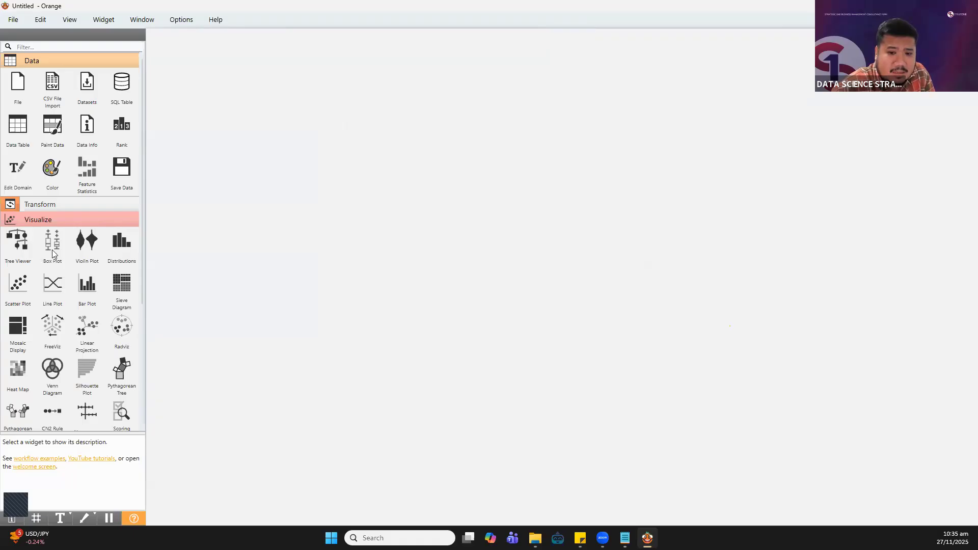
Look through the widget categories, restart Orange, and close its welcome window to check the widgets again
scroll(89, 234, down, 5)
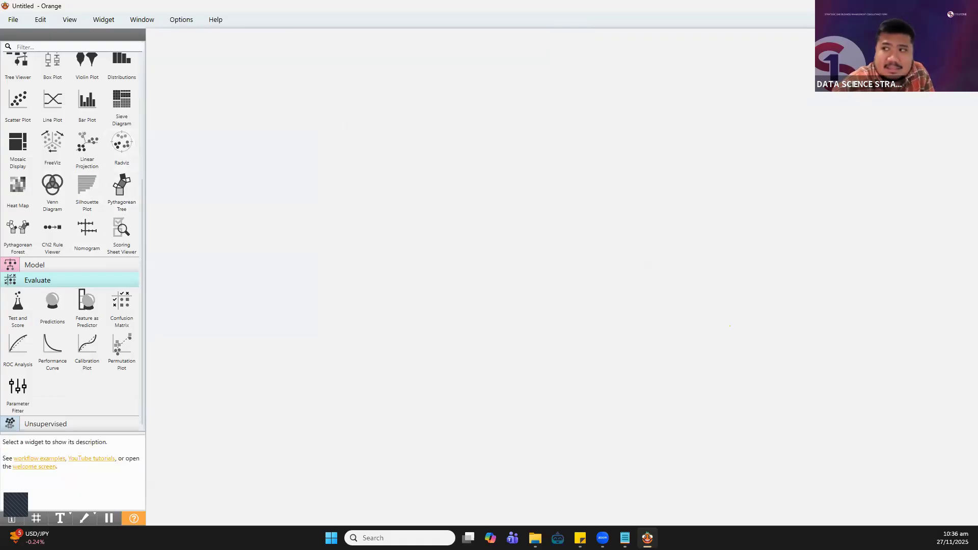
click(966, 6)
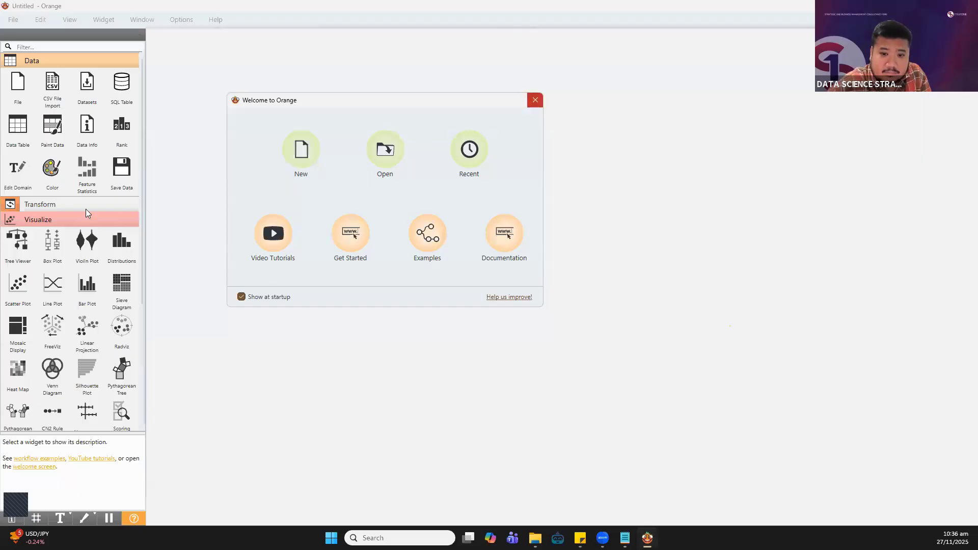
click(534, 100)
scroll(109, 238, down, 6)
scroll(109, 214, up, 6)
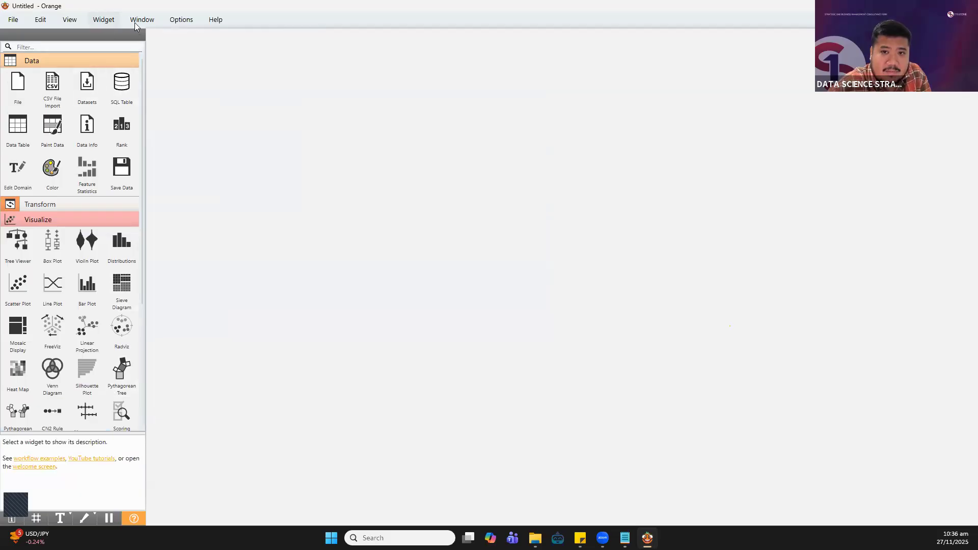
Reopen the add-on installer, make sure the Text add-on is selected, and confirm the selection
click(105, 20)
click(191, 61)
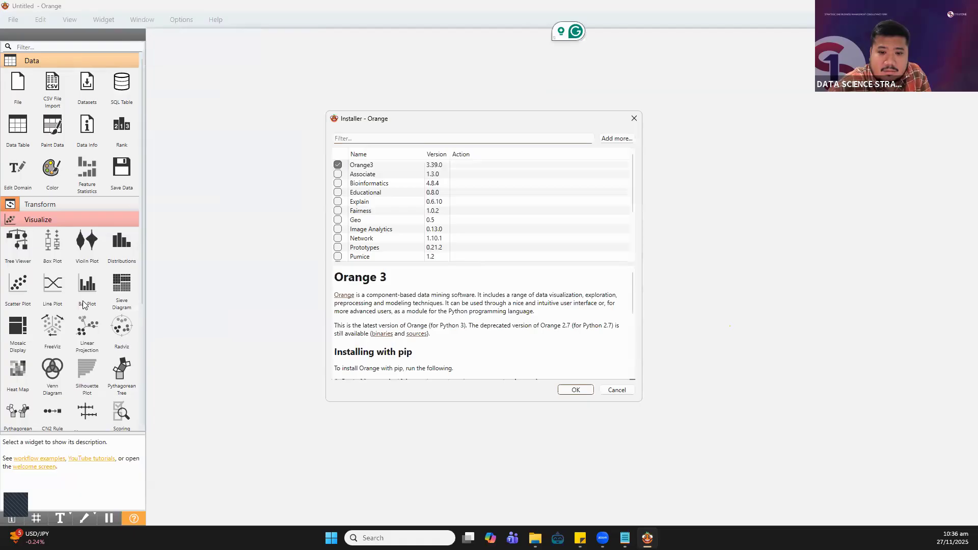
scroll(400, 238, down, 3)
click(338, 219)
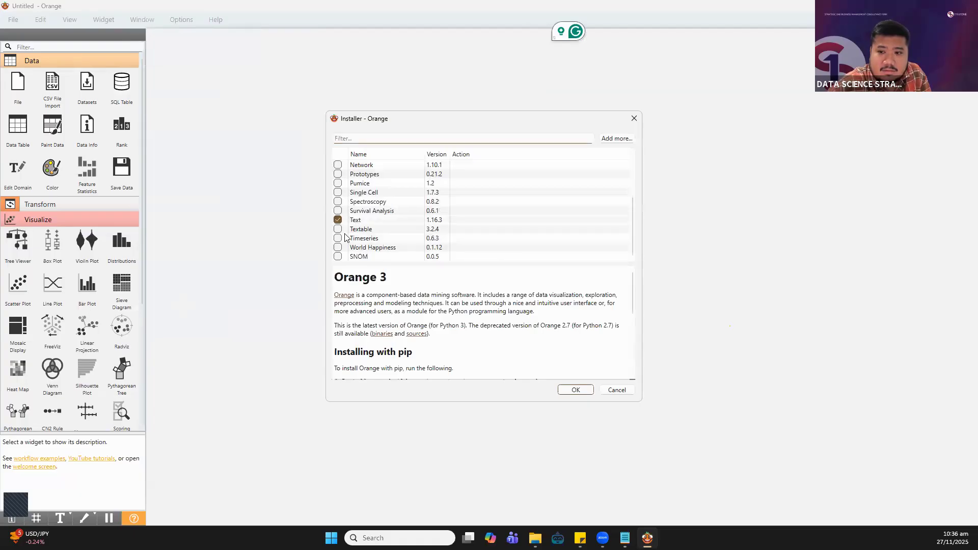
click(577, 390)
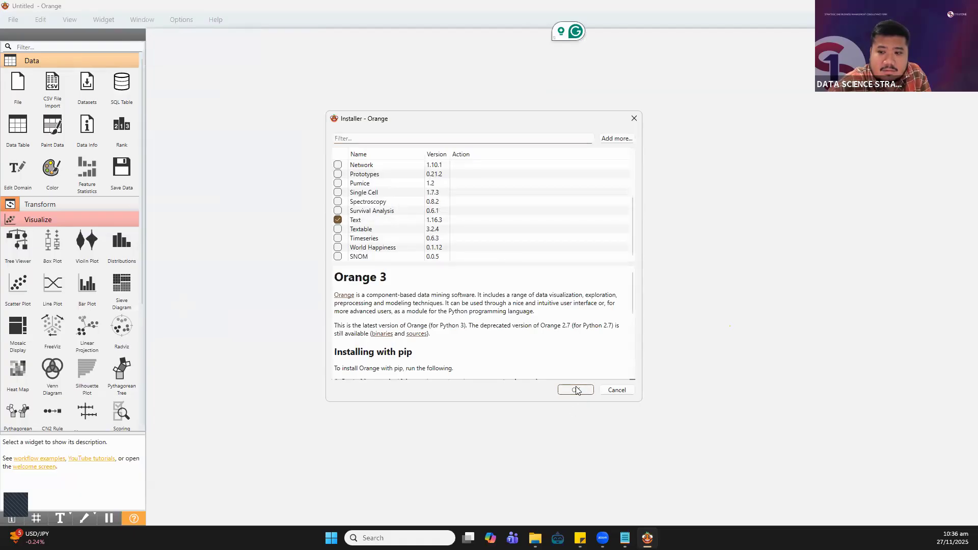
Look through the widget categories and the application's commands for the text mining widgets
scroll(75, 280, down, 5)
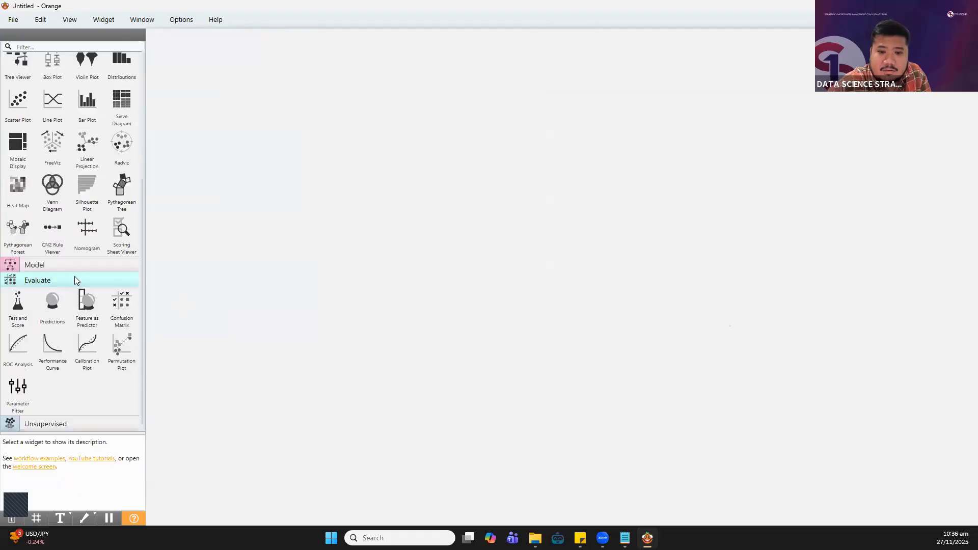
scroll(77, 277, up, 5)
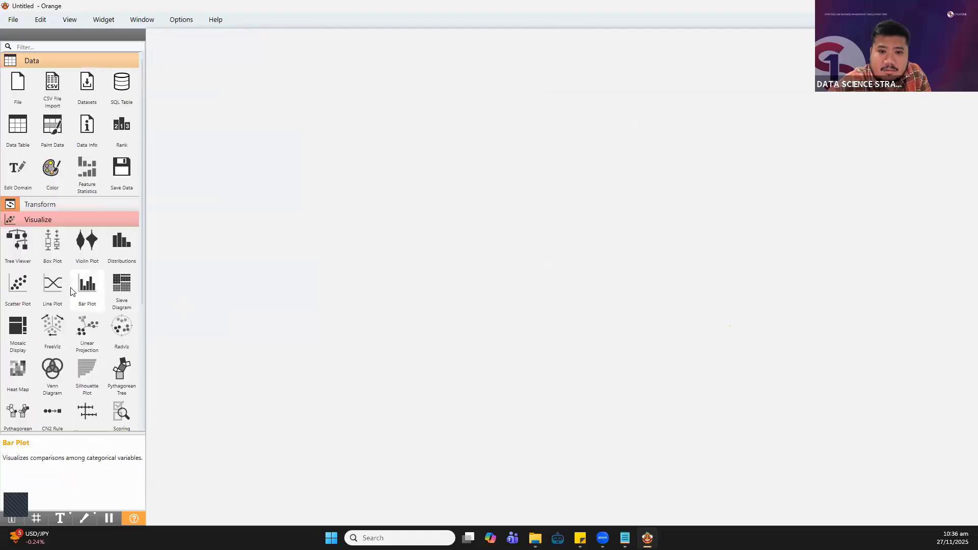
click(103, 19)
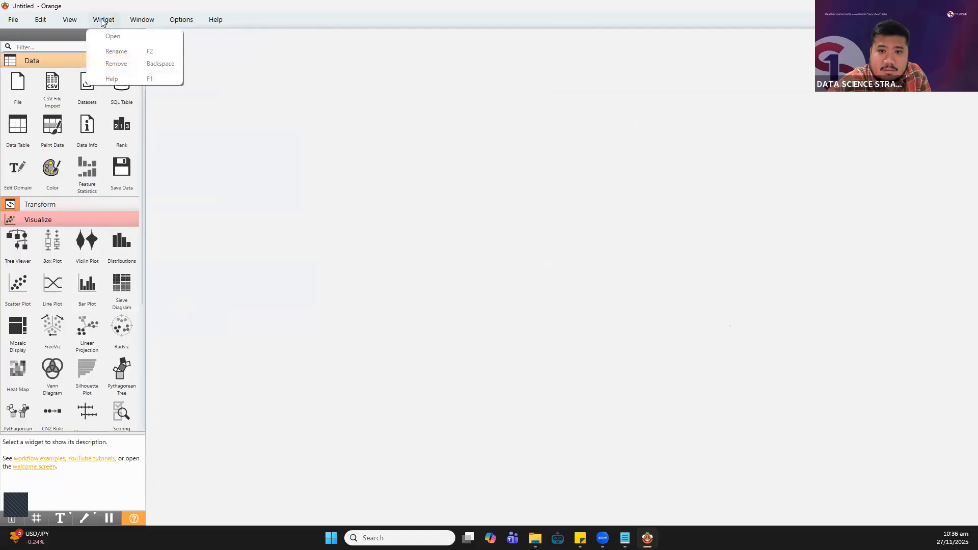
click(142, 19)
click(14, 21)
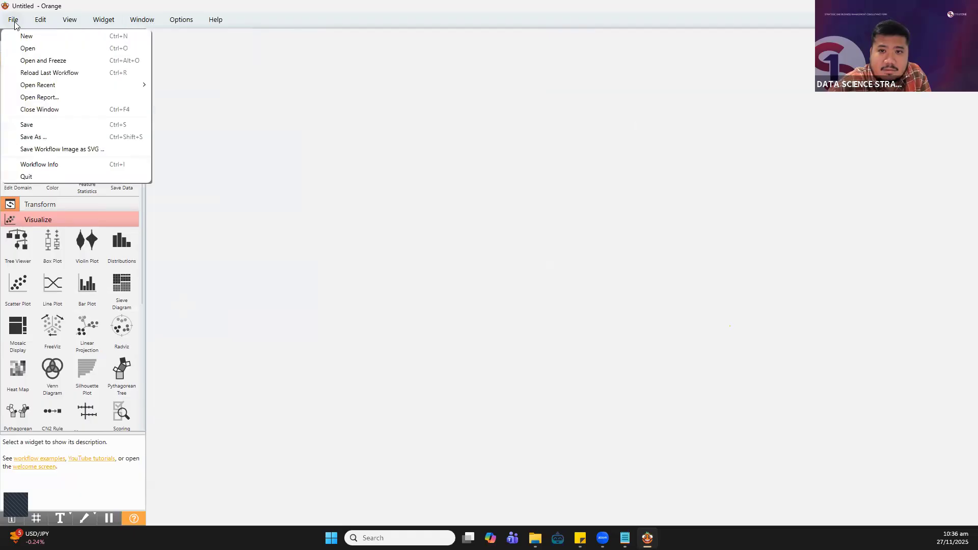
mouse_move(149, 21)
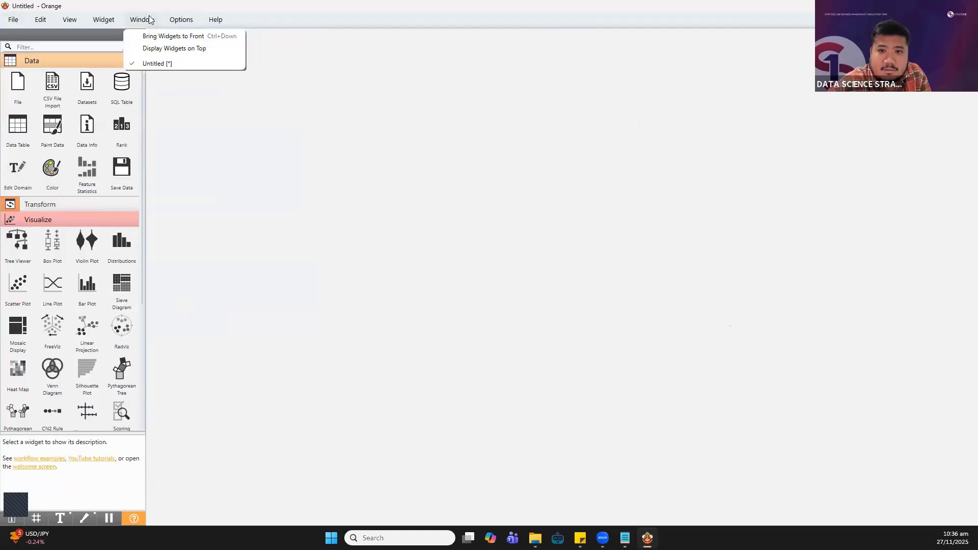
mouse_move(109, 23)
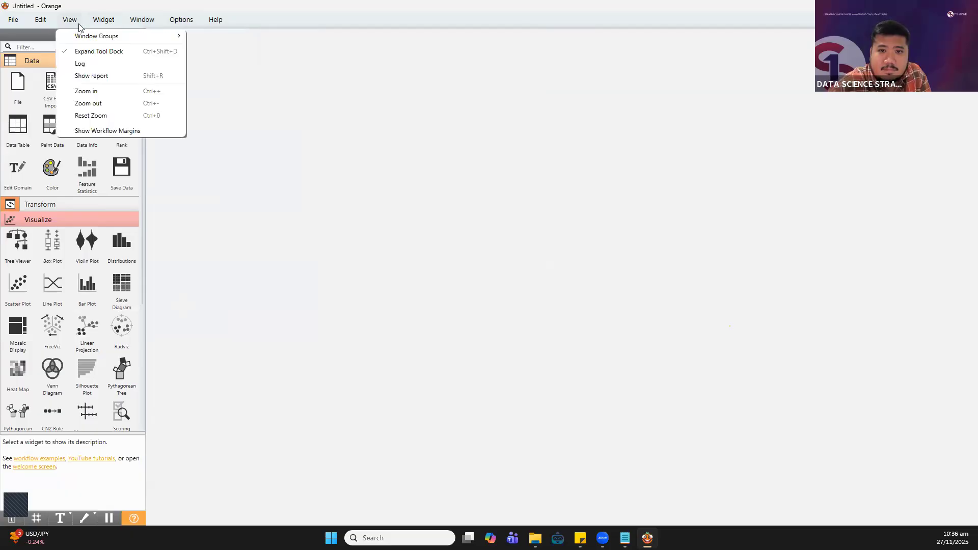
mouse_move(4, 15)
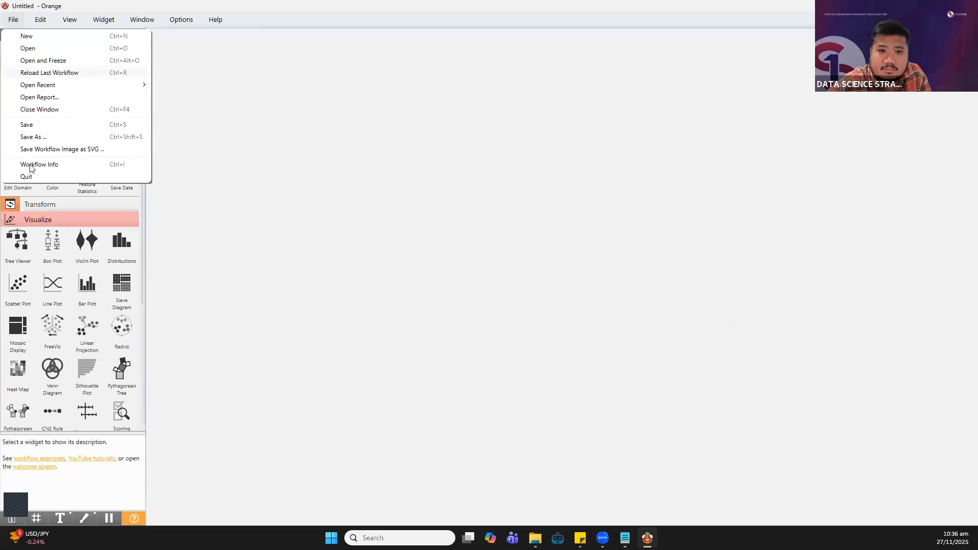
click(222, 25)
mouse_move(181, 22)
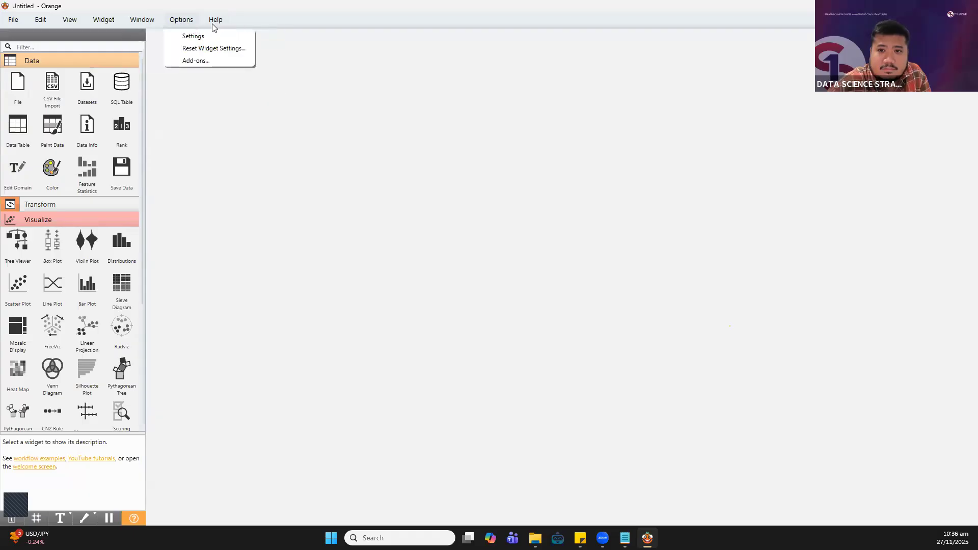
mouse_move(212, 24)
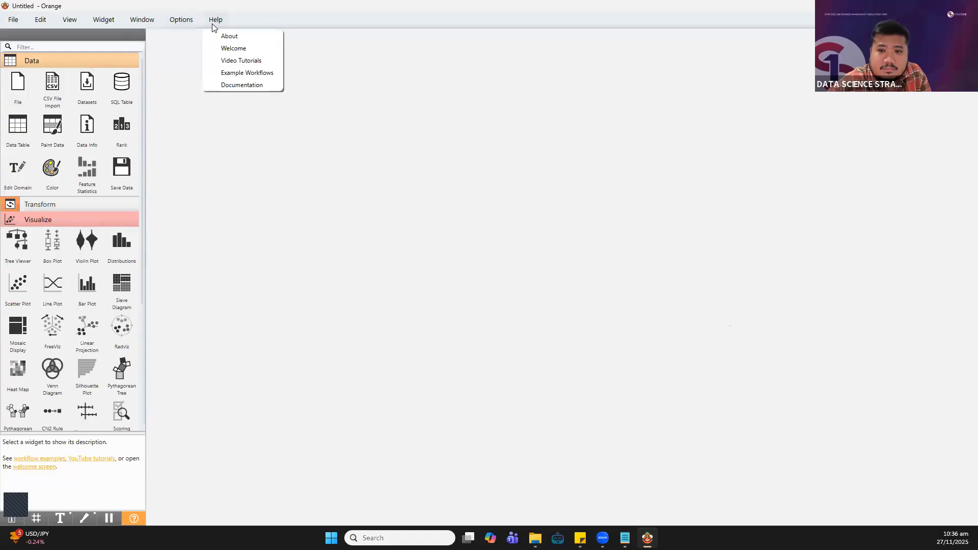
click(177, 198)
scroll(41, 216, down, 6)
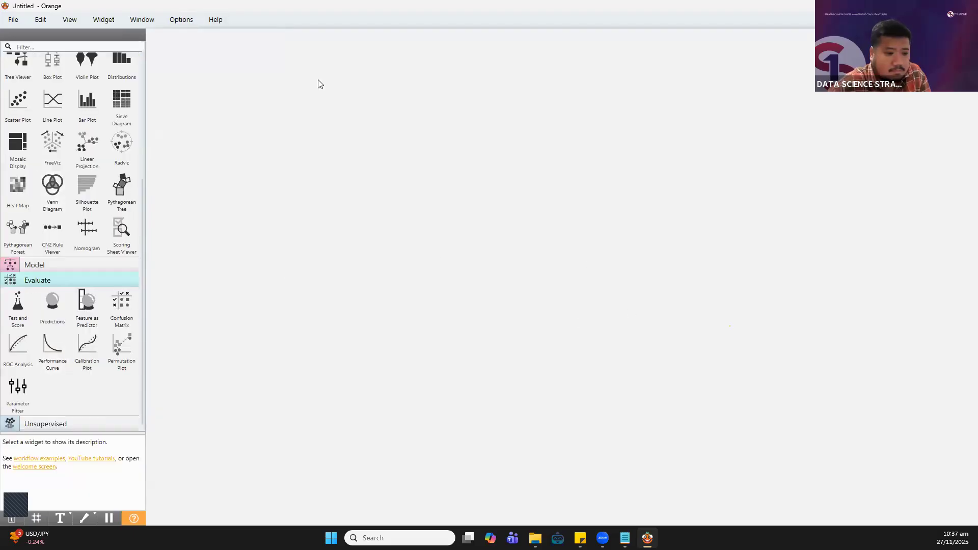
Restart Orange, close its welcome window, and check the list of widget categories
click(965, 6)
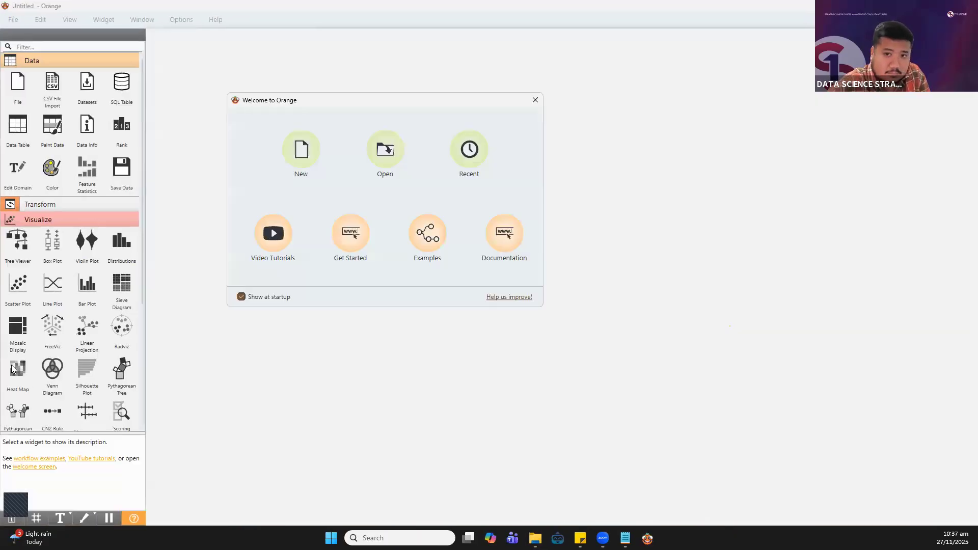
key(Escape)
scroll(80, 298, down, 5)
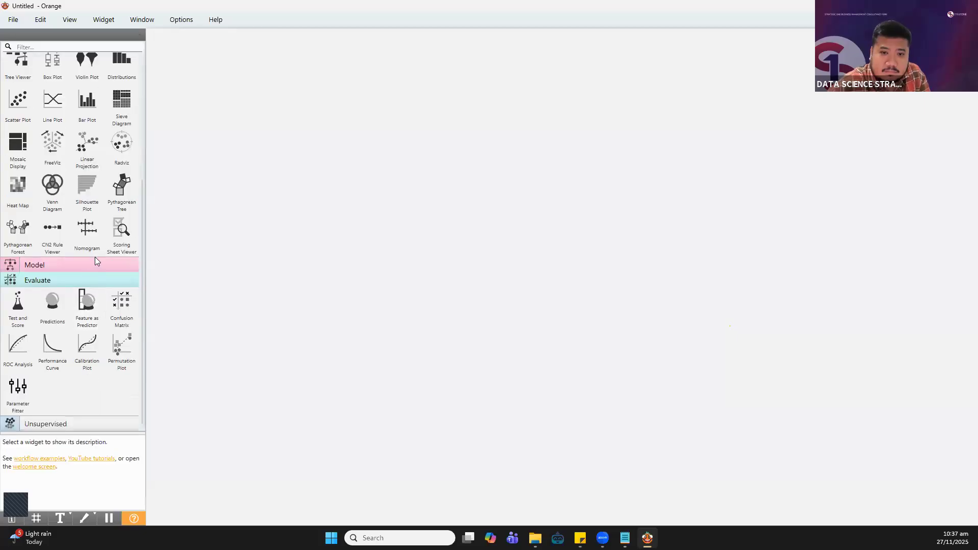
scroll(94, 256, up, 5)
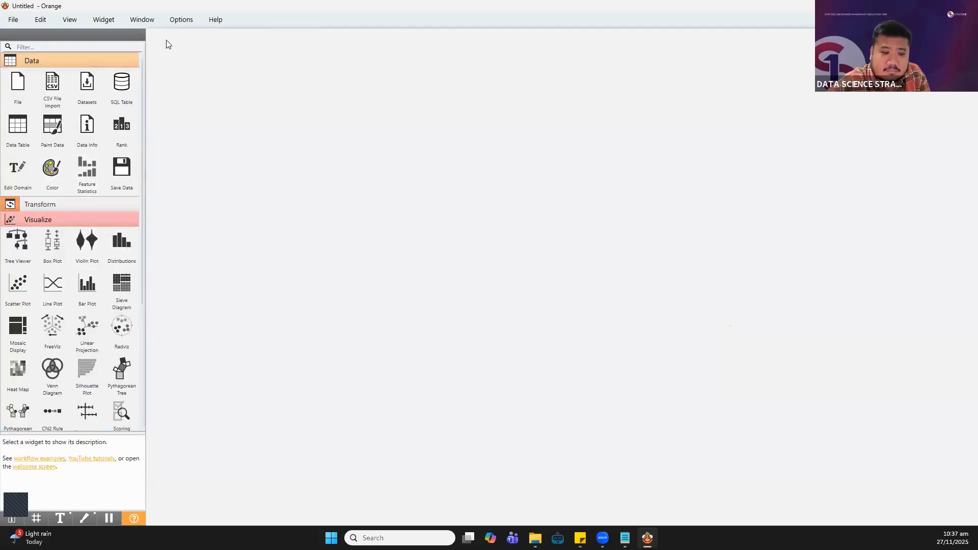
Open the add-on installer, deselect and reselect the Text add-on, and confirm the selection
click(181, 19)
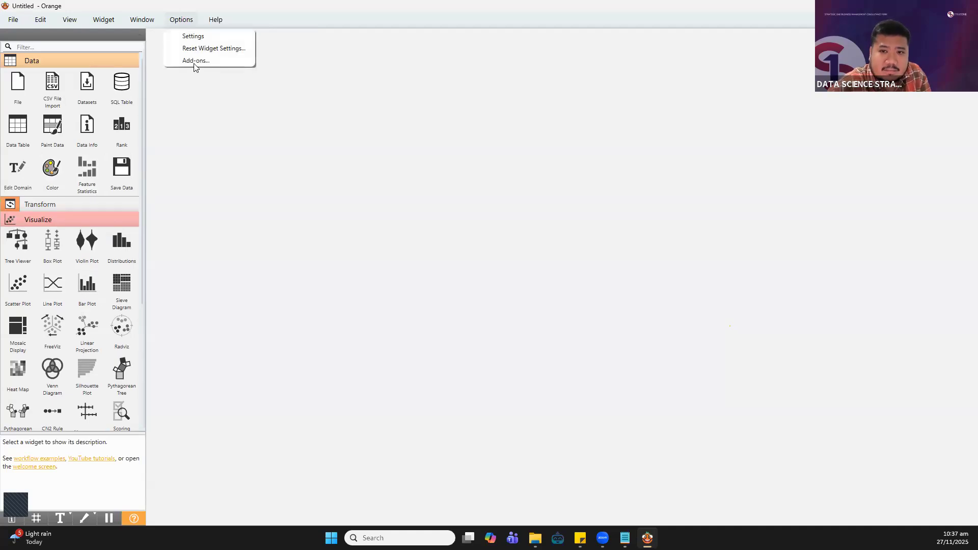
click(195, 61)
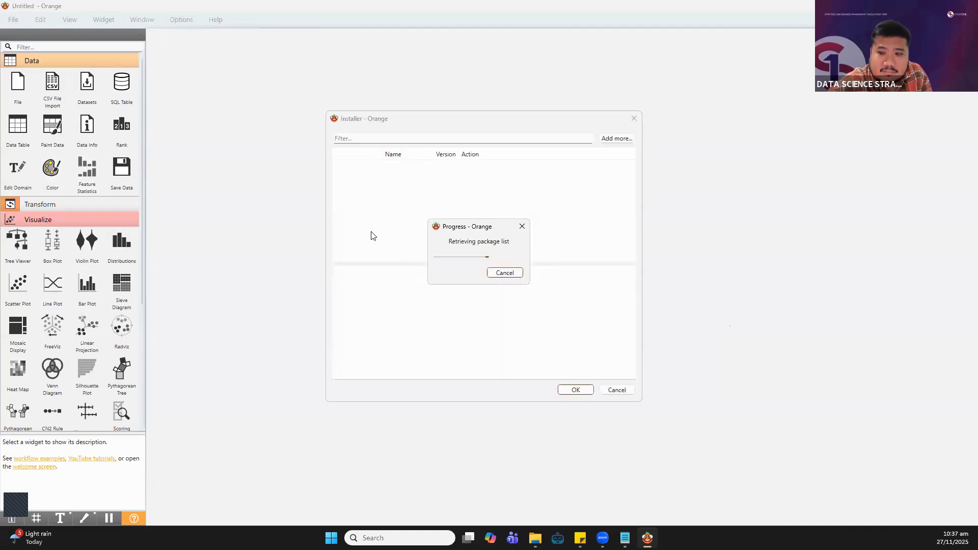
scroll(357, 227, down, 3)
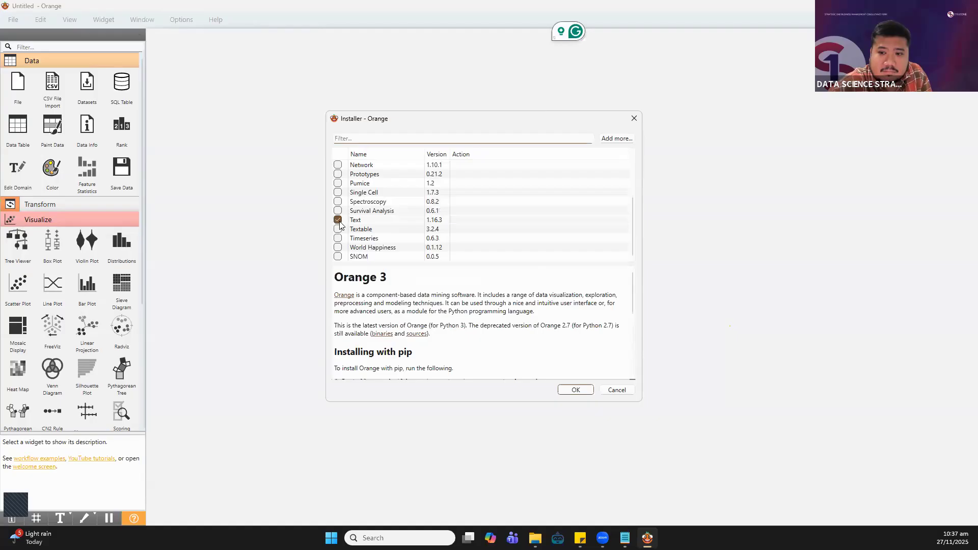
click(337, 219)
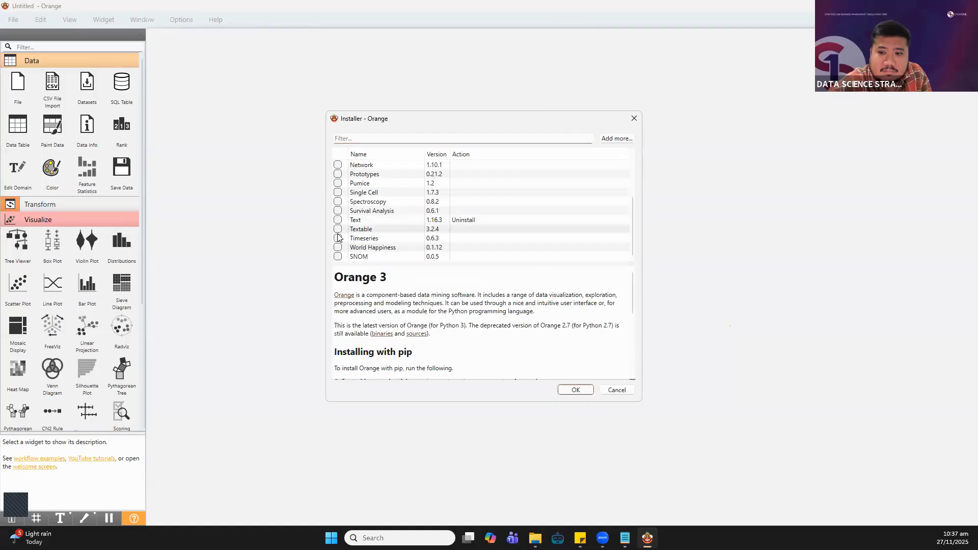
click(338, 221)
click(575, 390)
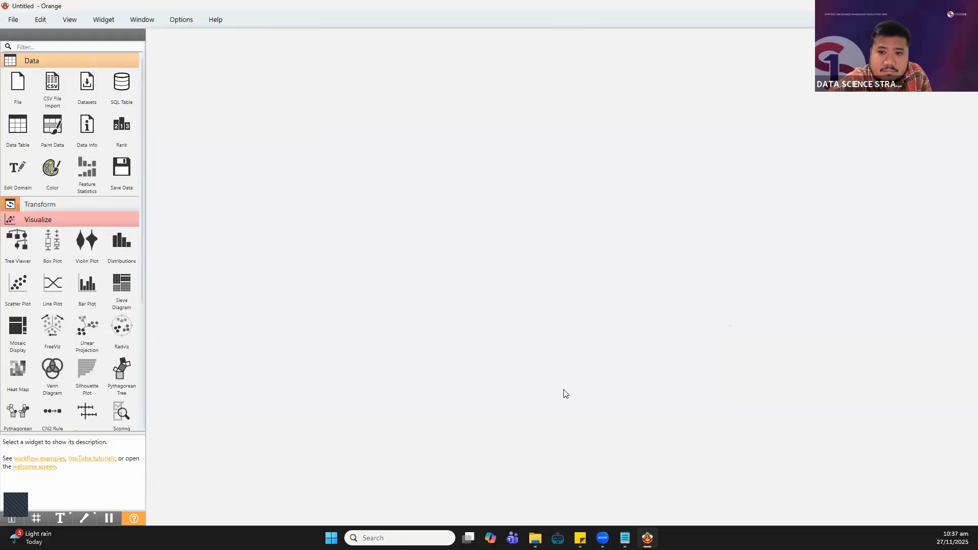
Check the widget categories again for text mining widgets and browse the available commands
scroll(136, 285, down, 6)
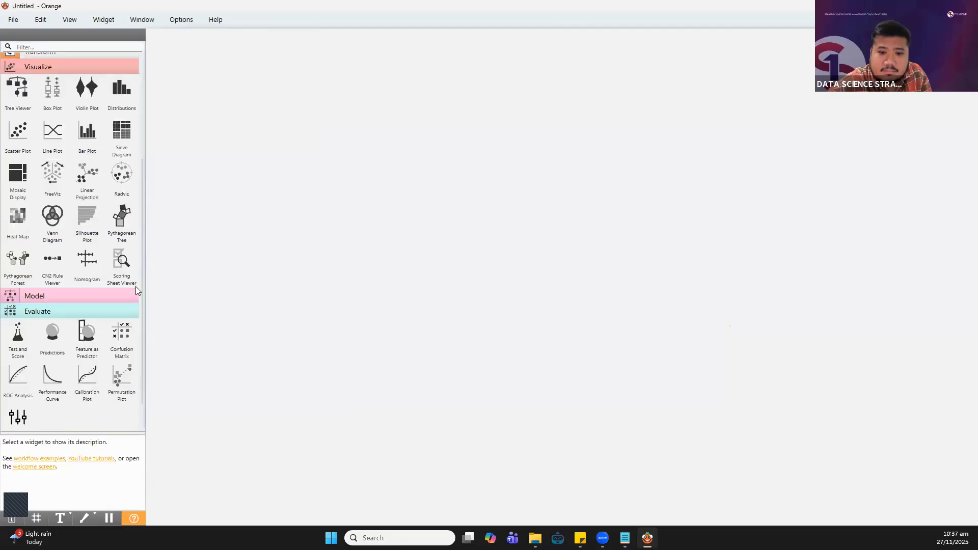
click(78, 265)
click(77, 266)
scroll(82, 259, up, 5)
scroll(82, 258, up, 1)
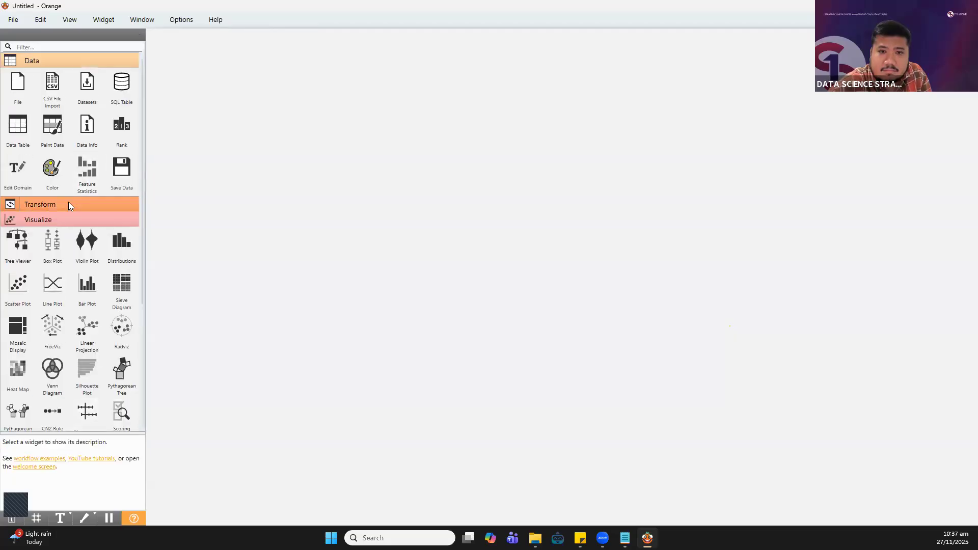
click(148, 16)
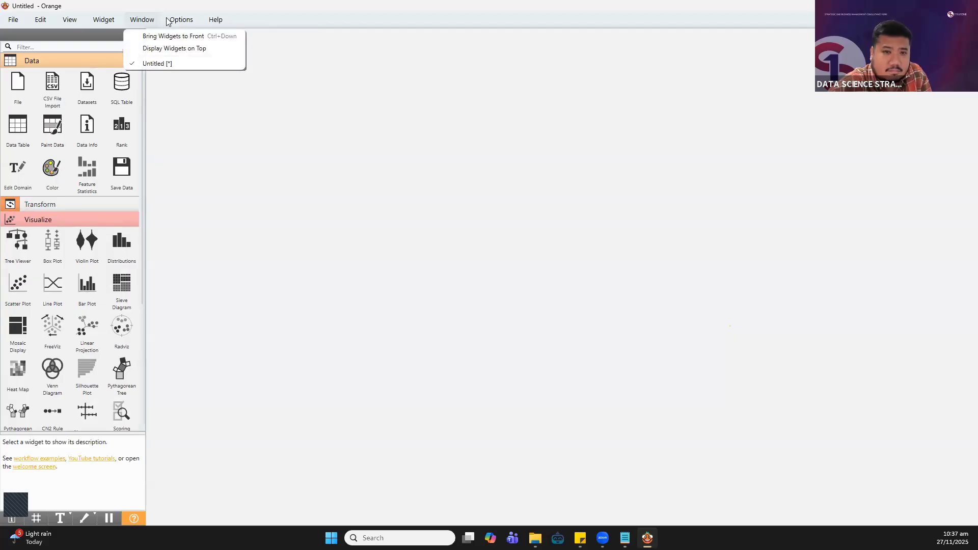
mouse_move(169, 20)
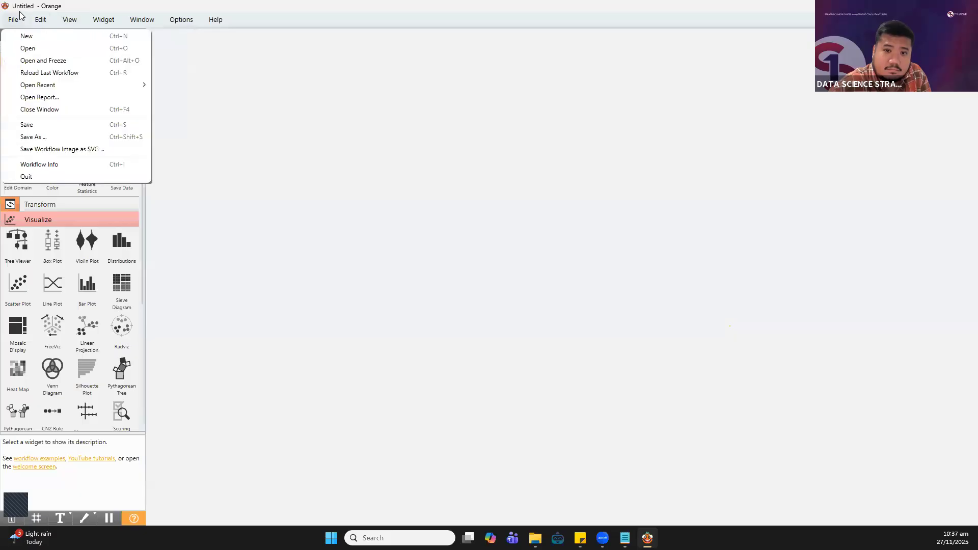
Quit and reopen Orange, dismiss the welcome window, and look through the widget categories
click(27, 177)
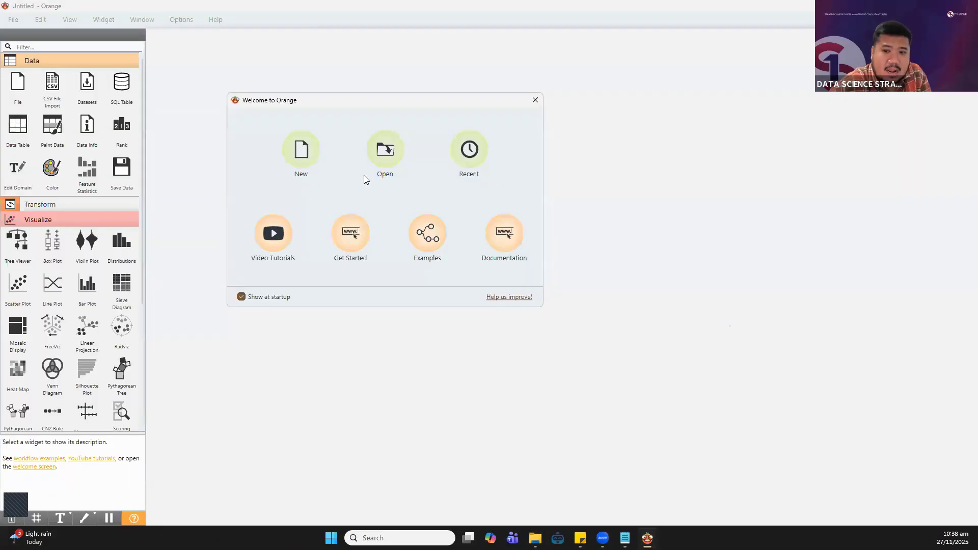
click(535, 100)
scroll(36, 252, down, 6)
scroll(39, 254, up, 4)
scroll(67, 131, up, 1)
Relaunch Orange once more, close the welcome window, and find the Text Mining category among the widgets
click(63, 22)
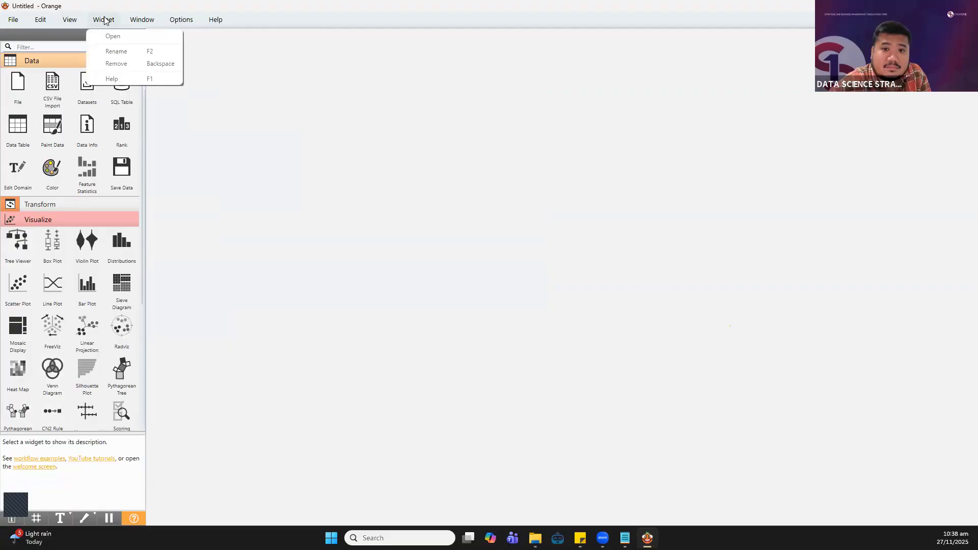
mouse_move(13, 23)
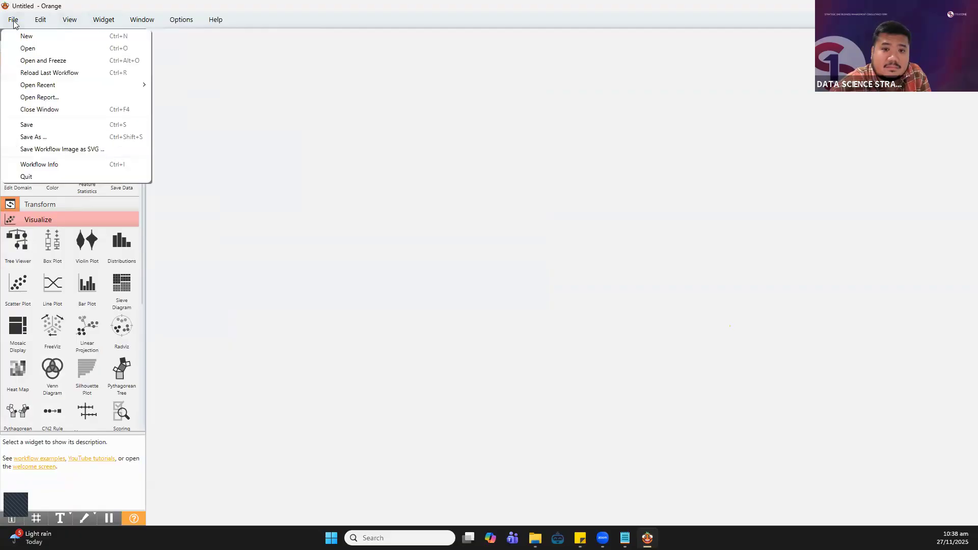
mouse_move(179, 24)
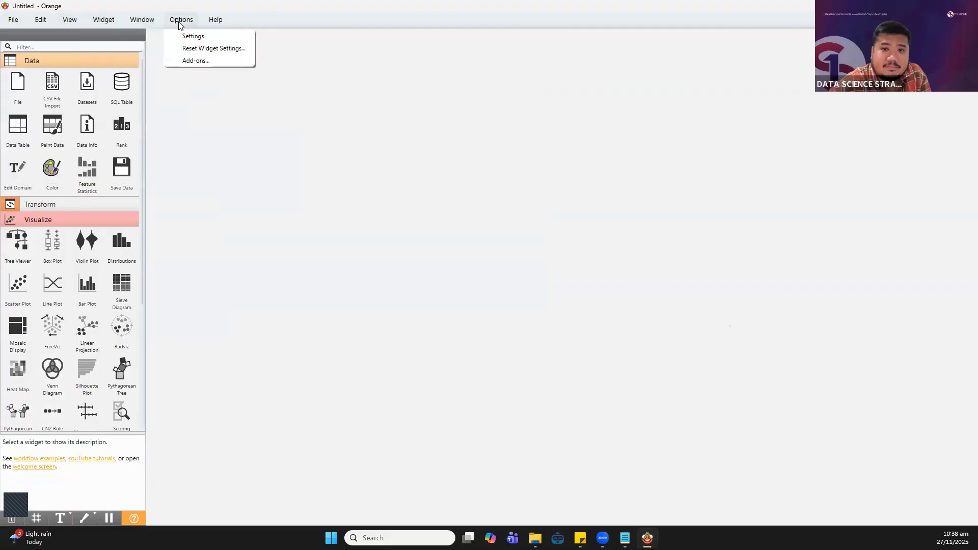
click(193, 53)
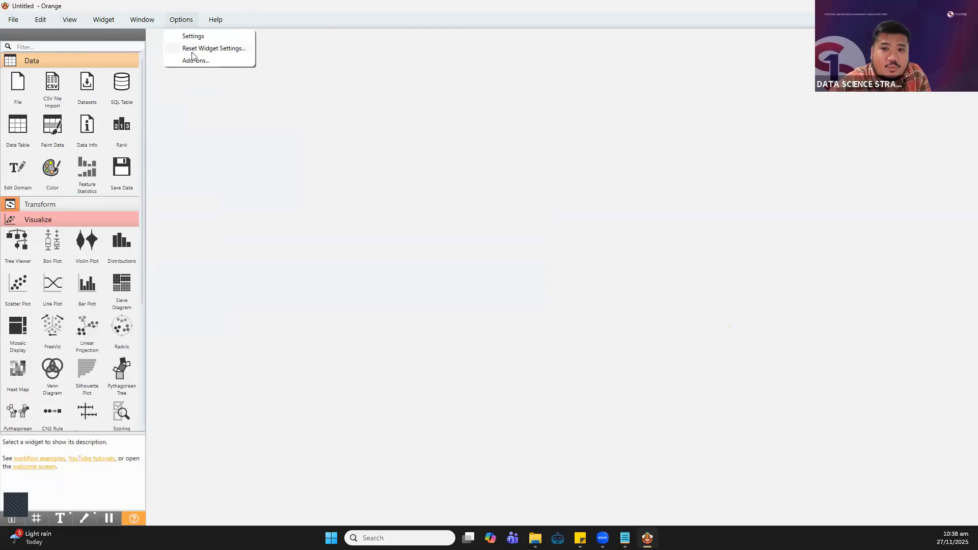
click(522, 282)
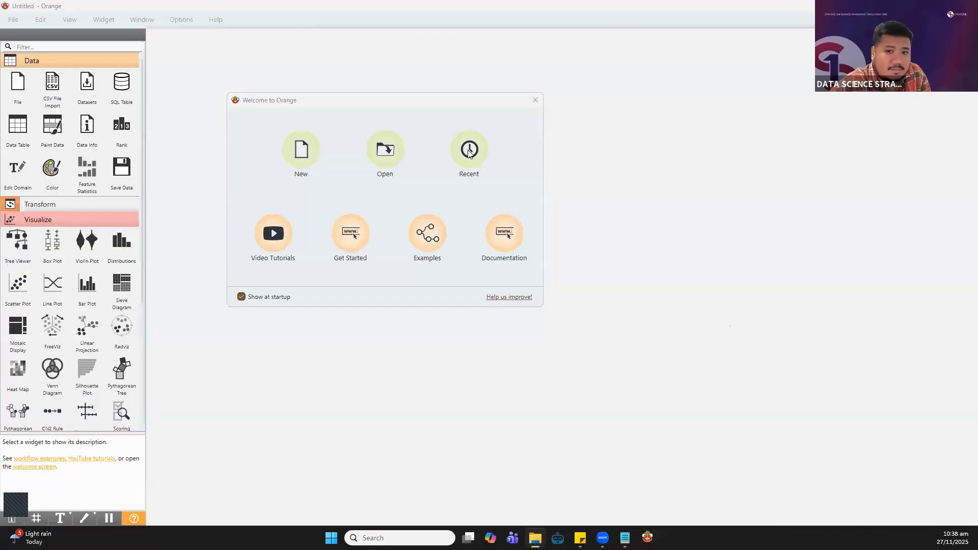
click(534, 104)
scroll(92, 306, down, 5)
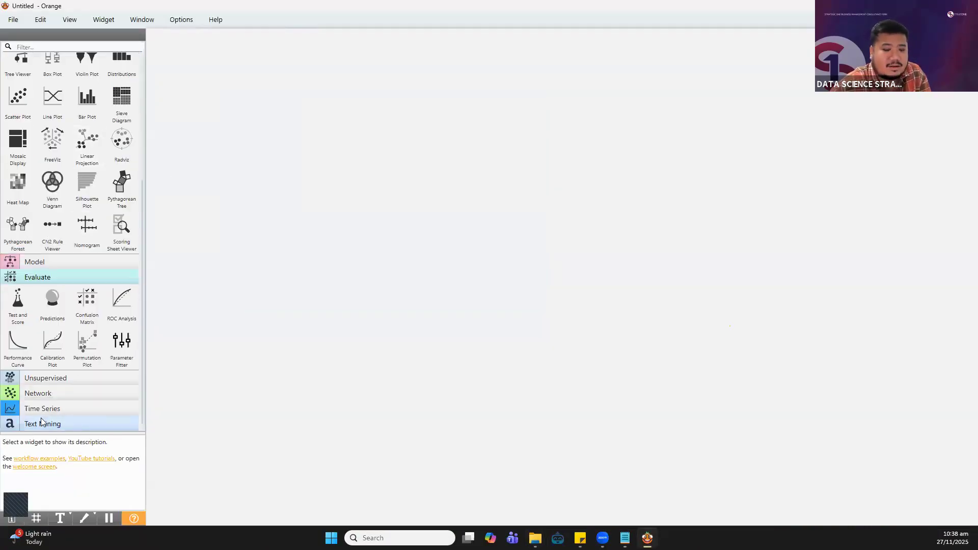
Open the add-on installer, review which add-ons are selected, and close it without changing anything
click(142, 20)
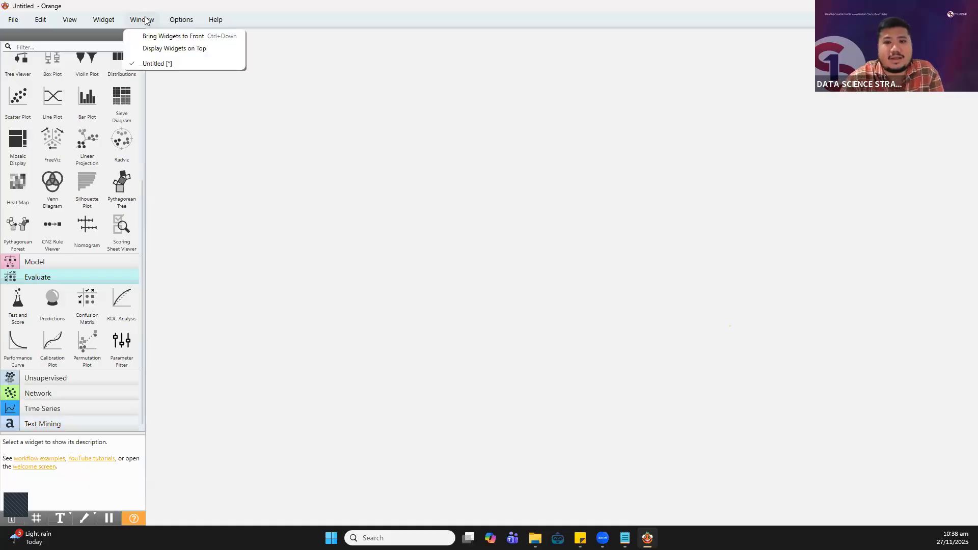
mouse_move(180, 23)
click(185, 61)
scroll(401, 202, down, 3)
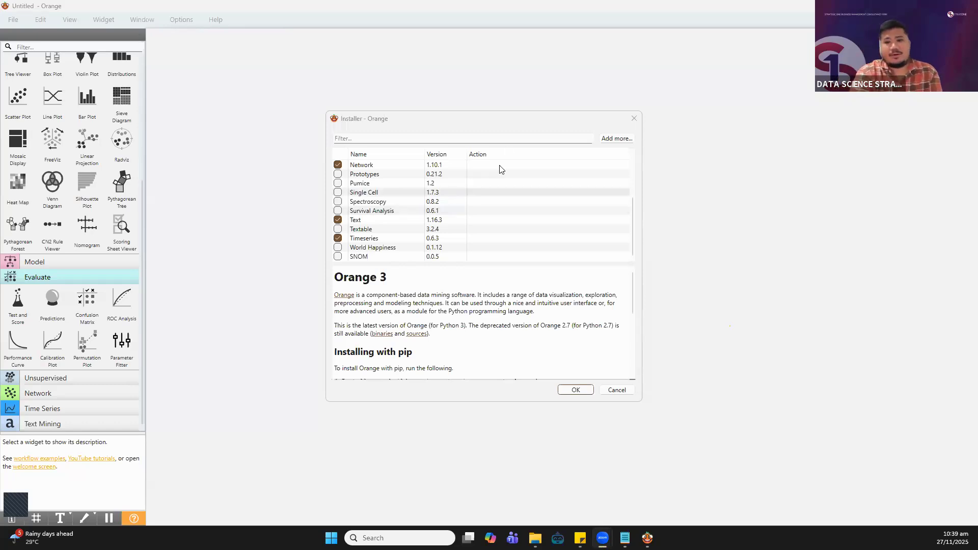
click(634, 119)
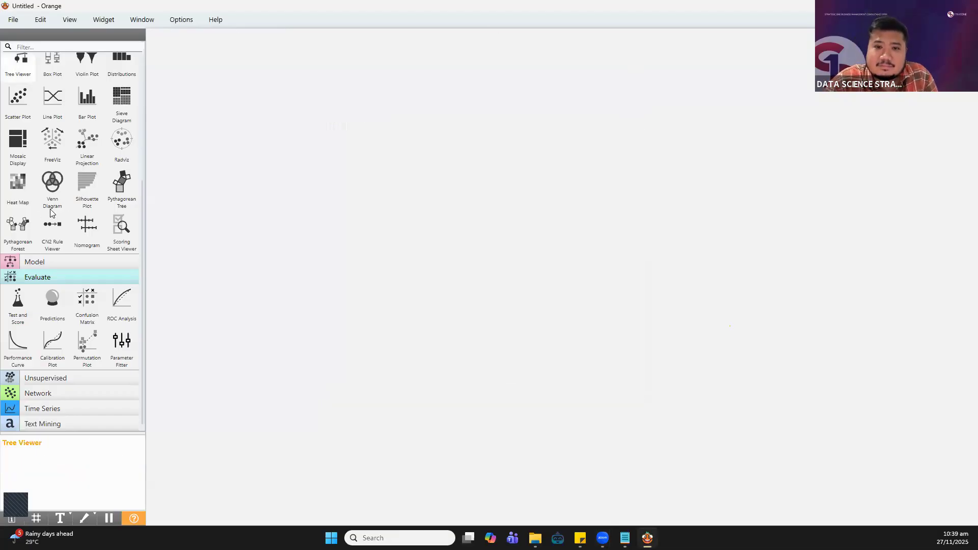
Add a File widget from the Data category to the canvas and move it slightly lower
scroll(50, 213, up, 4)
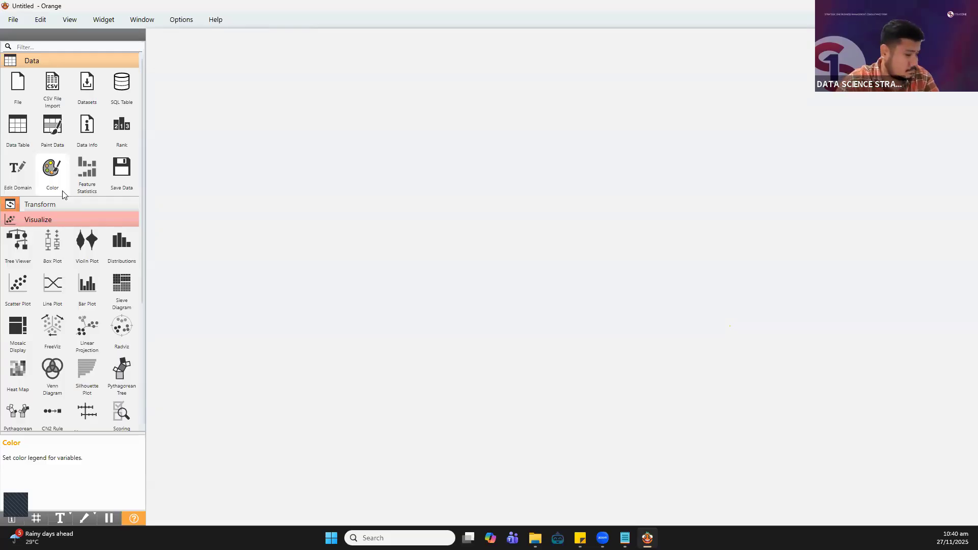
click(27, 89)
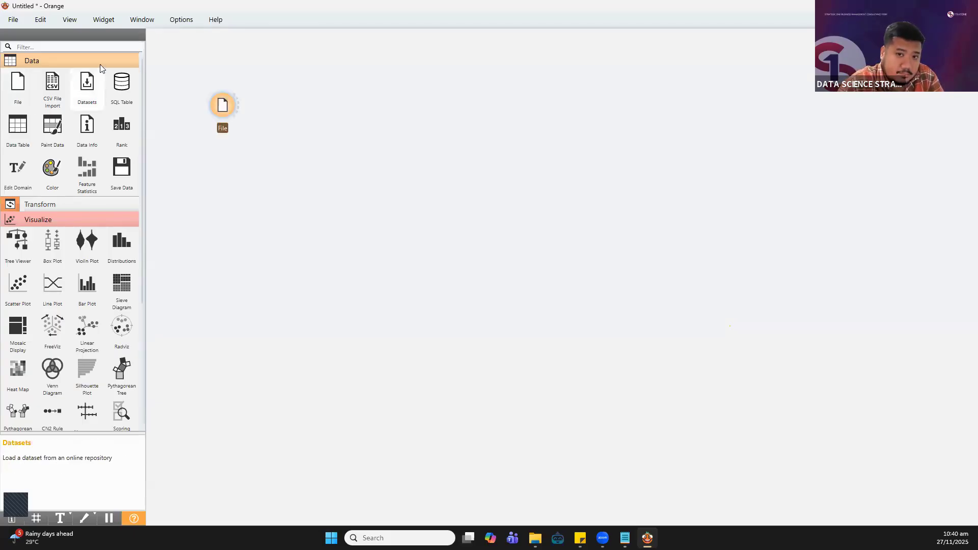
drag(226, 107, 235, 180)
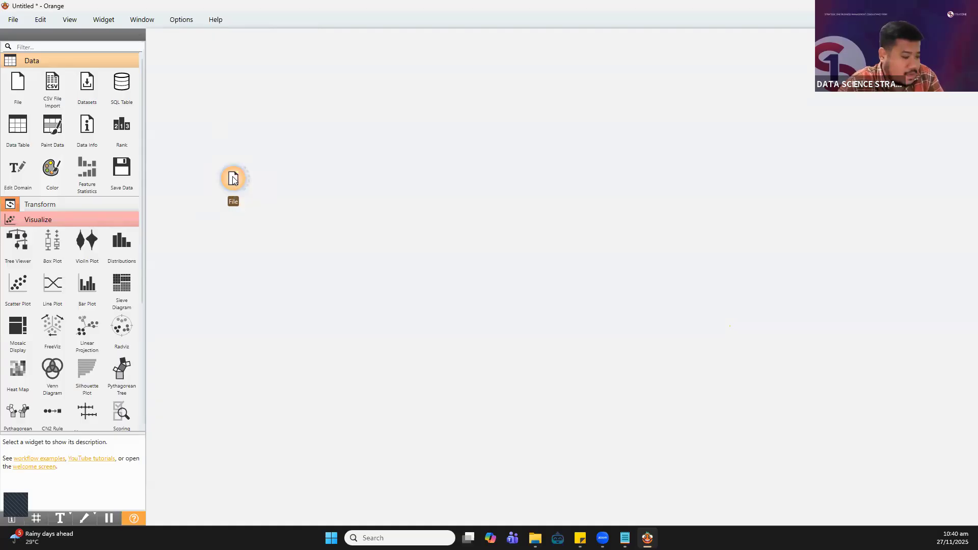
Load the Excel file Divorce 2 from the Text Analytics folder into the File widget, dismissing the tabular data notice
double_click(234, 179)
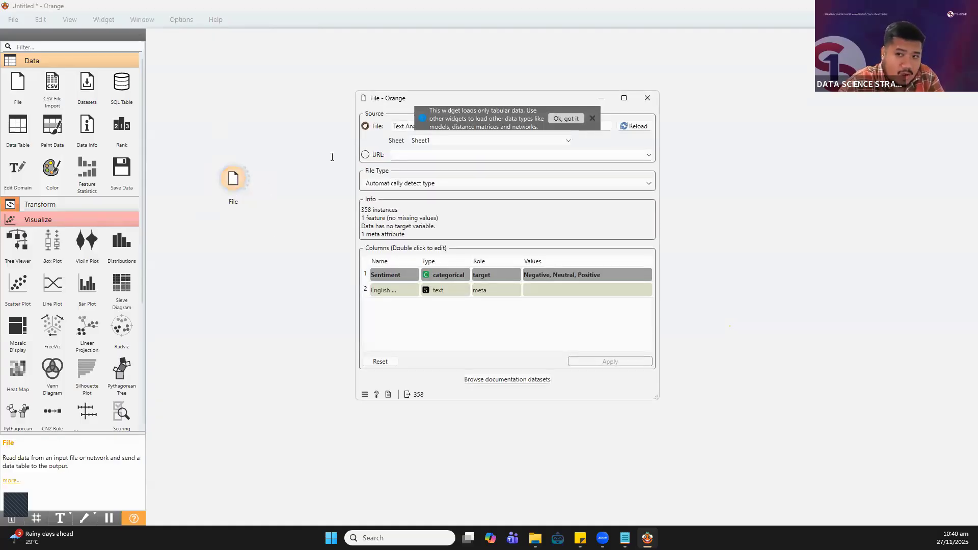
click(592, 119)
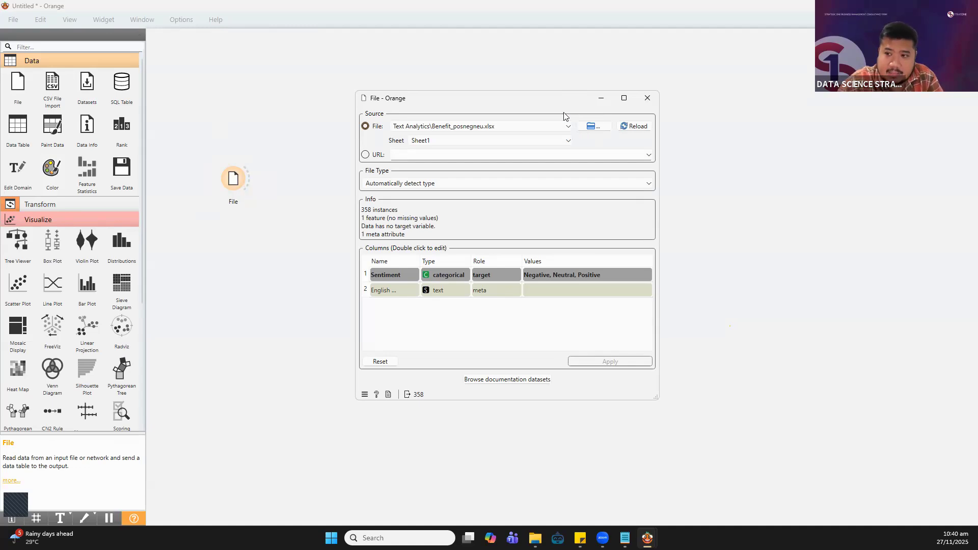
click(591, 126)
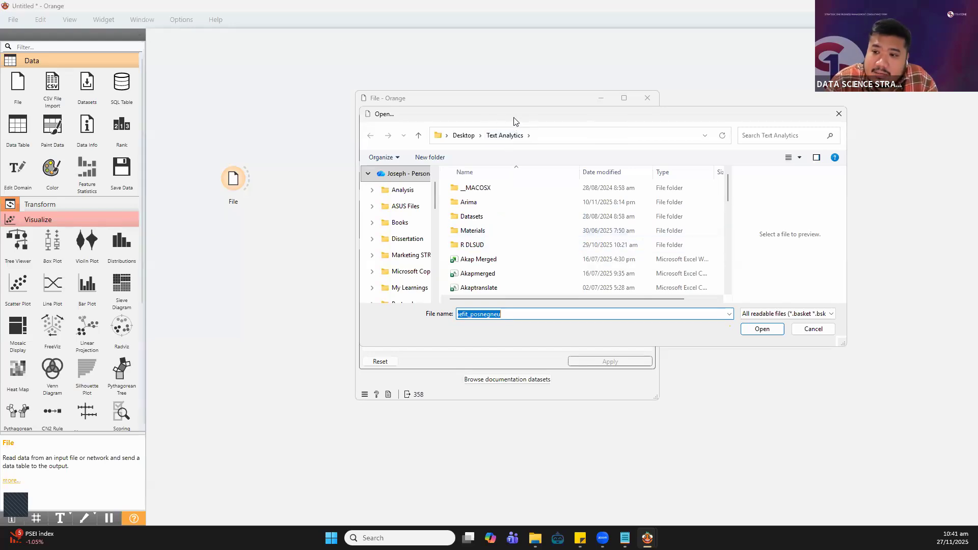
drag(519, 122, 425, 83)
scroll(381, 227, down, 5)
scroll(459, 224, down, 4)
scroll(437, 214, down, 1)
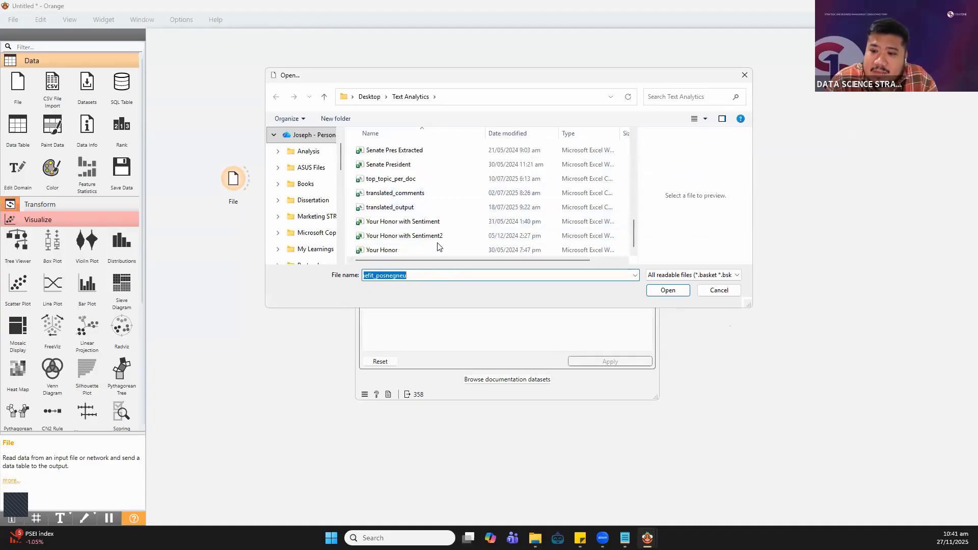
scroll(439, 230, up, 5)
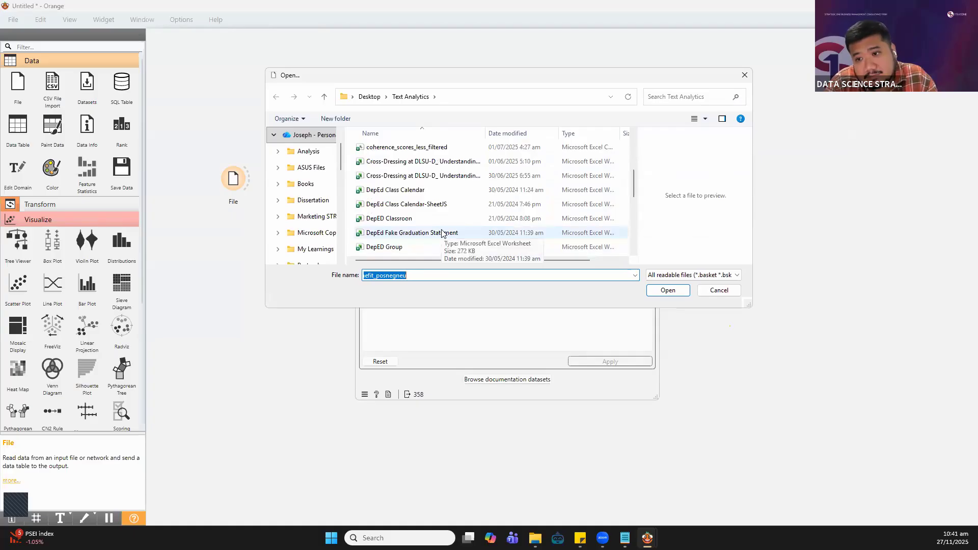
scroll(441, 233, up, 4)
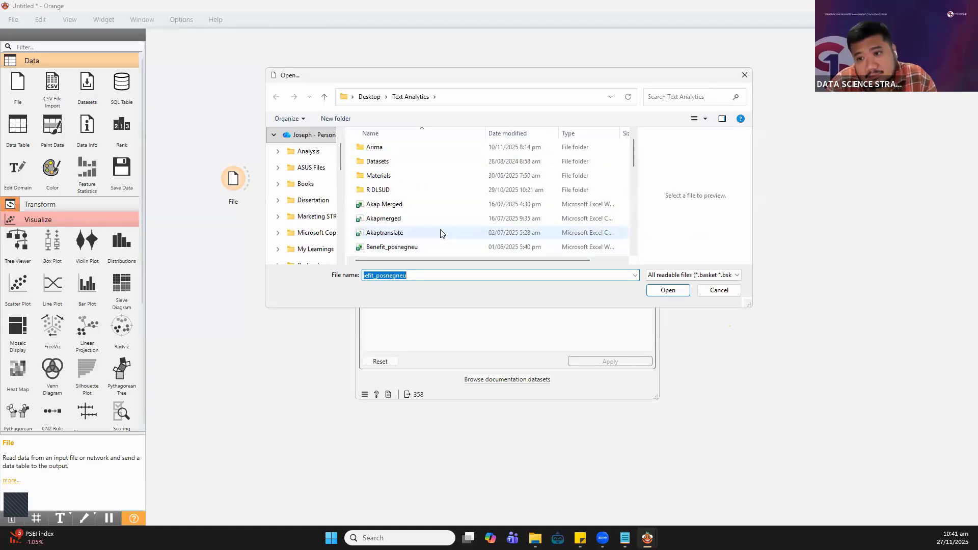
scroll(441, 233, down, 4)
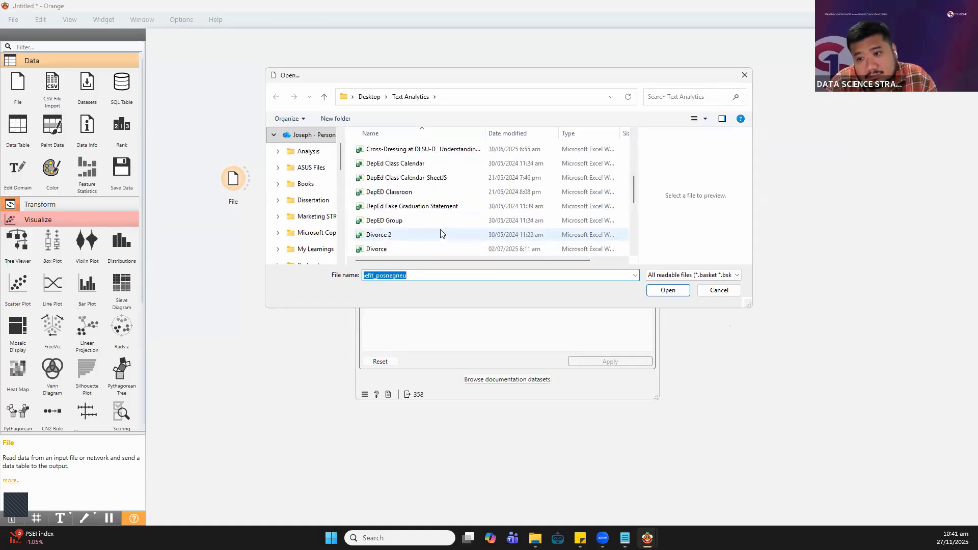
scroll(440, 231, down, 2)
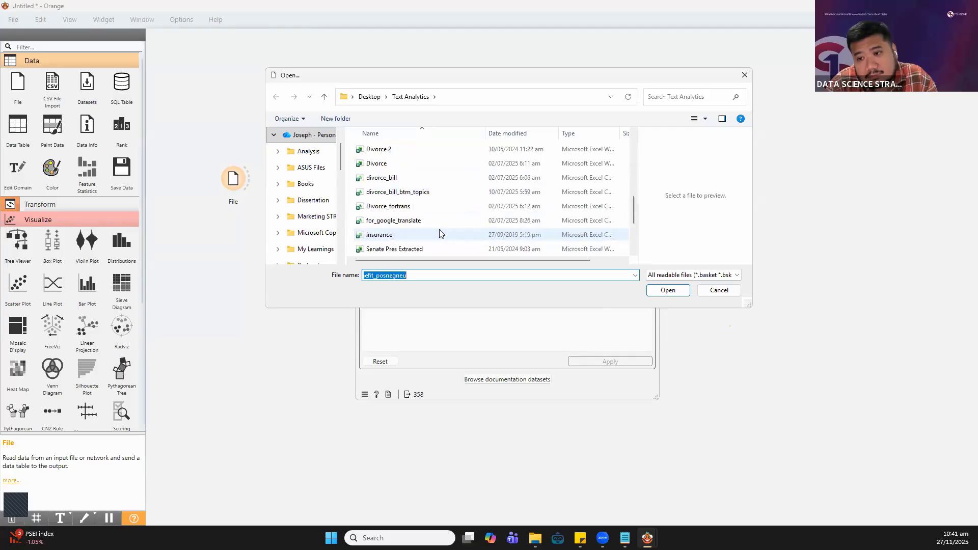
scroll(440, 231, down, 3)
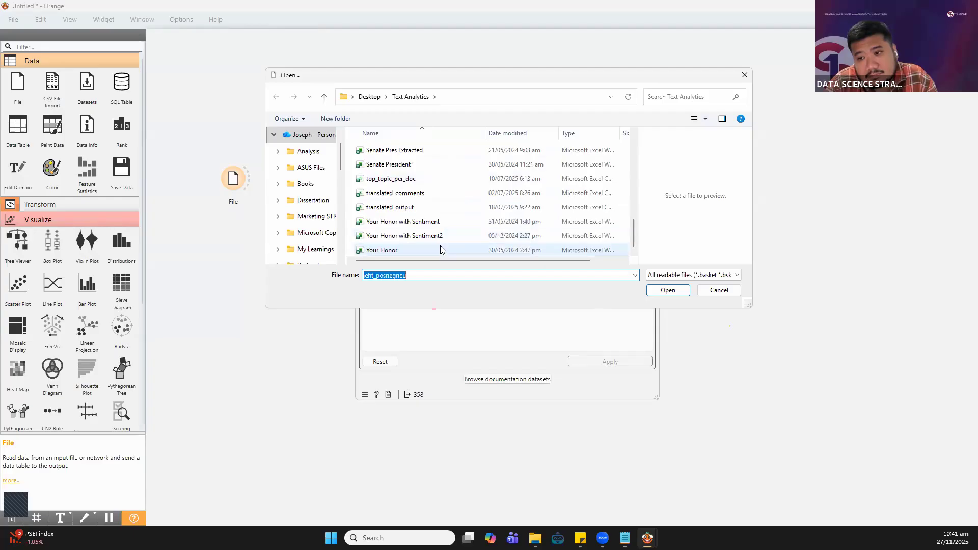
scroll(441, 243, up, 4)
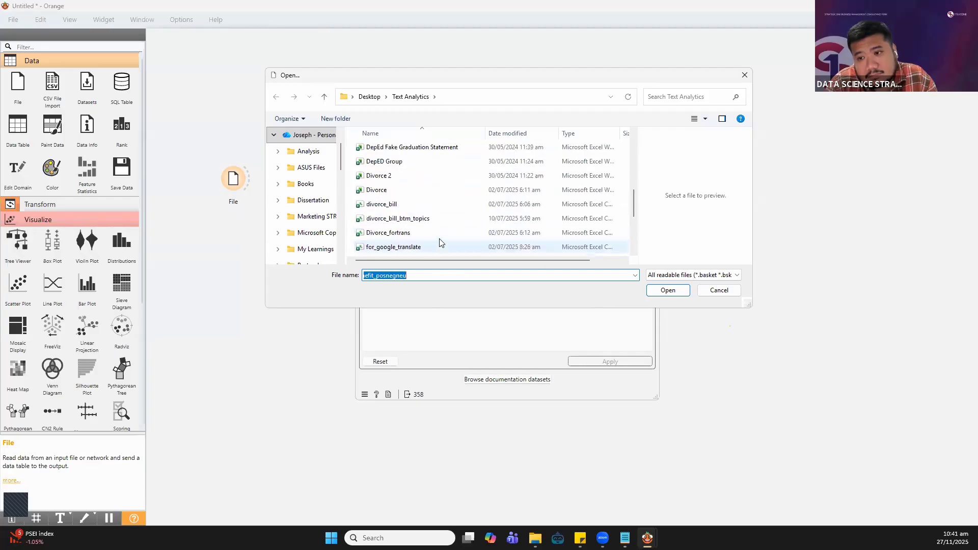
click(433, 175)
click(665, 291)
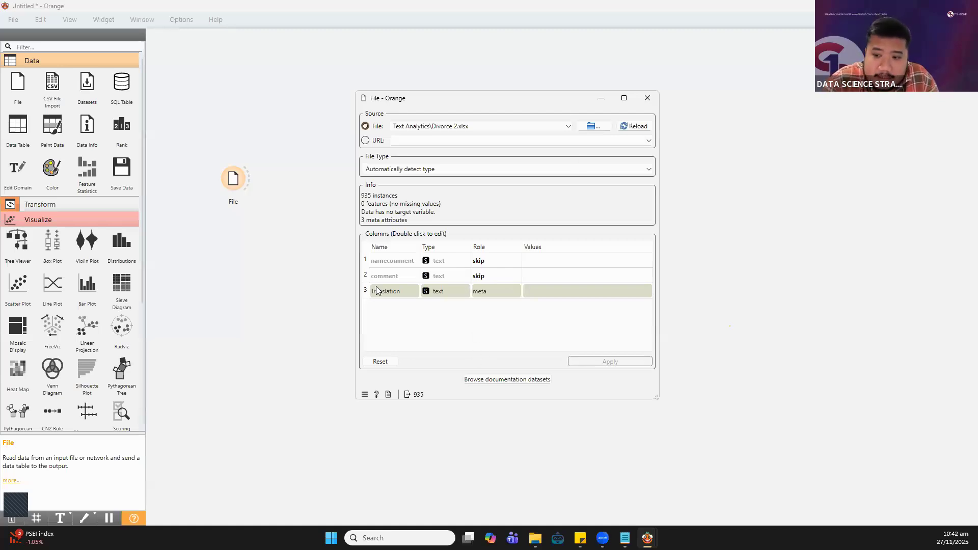
Keep the namecomment column's role as skip, apply the column settings, and close the File widget's window
drag(474, 403, 473, 427)
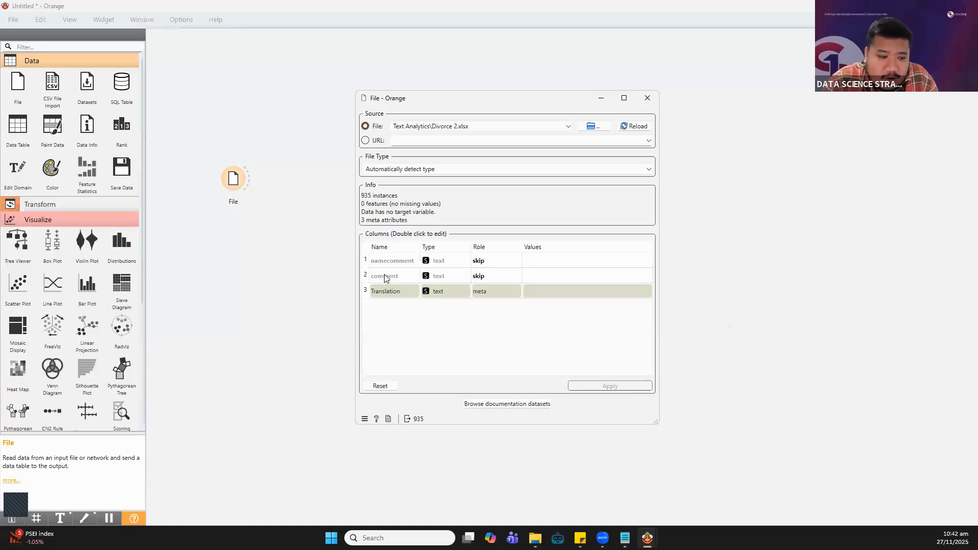
double_click(501, 261)
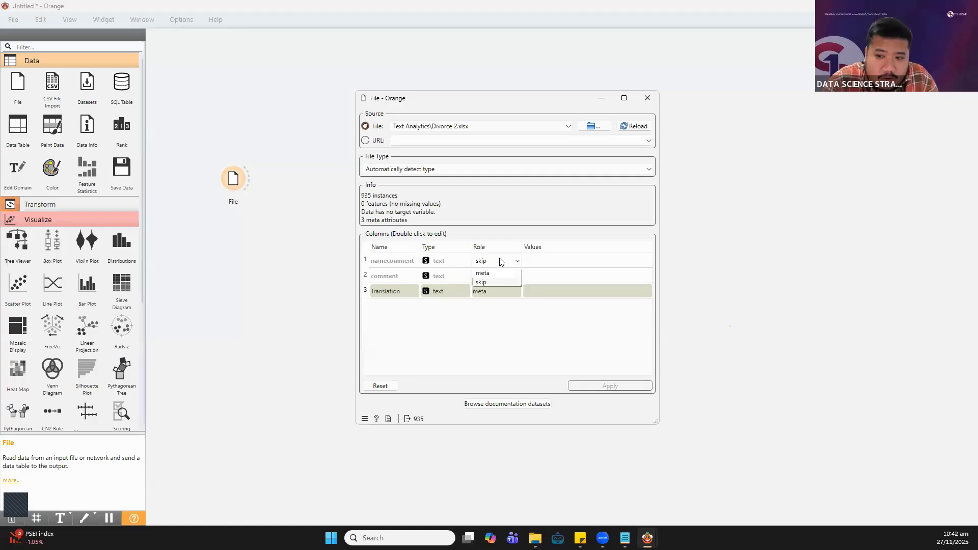
click(500, 261)
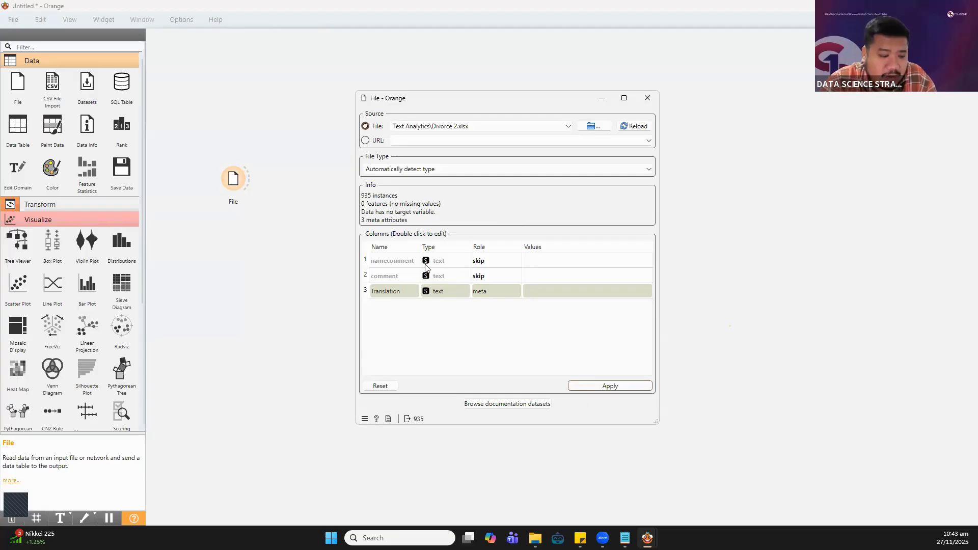
click(621, 388)
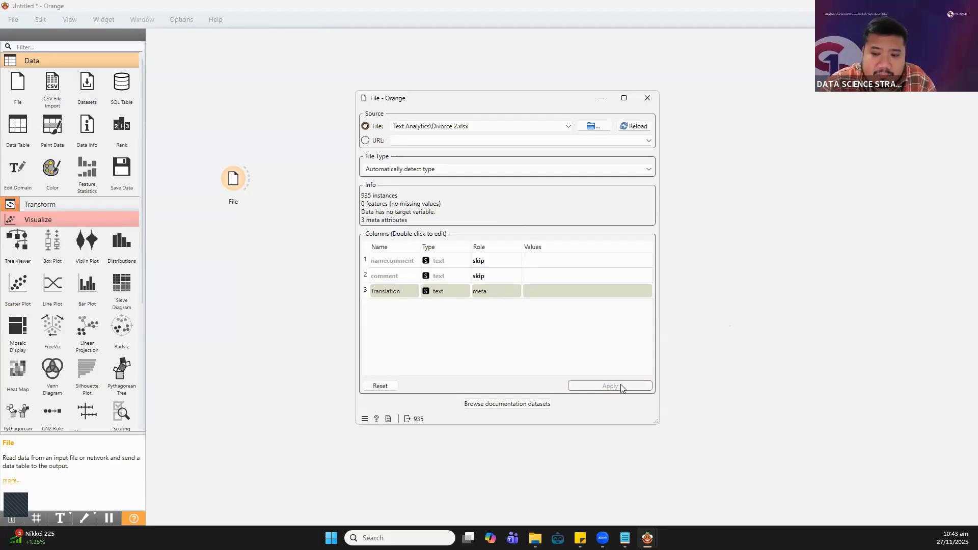
click(647, 98)
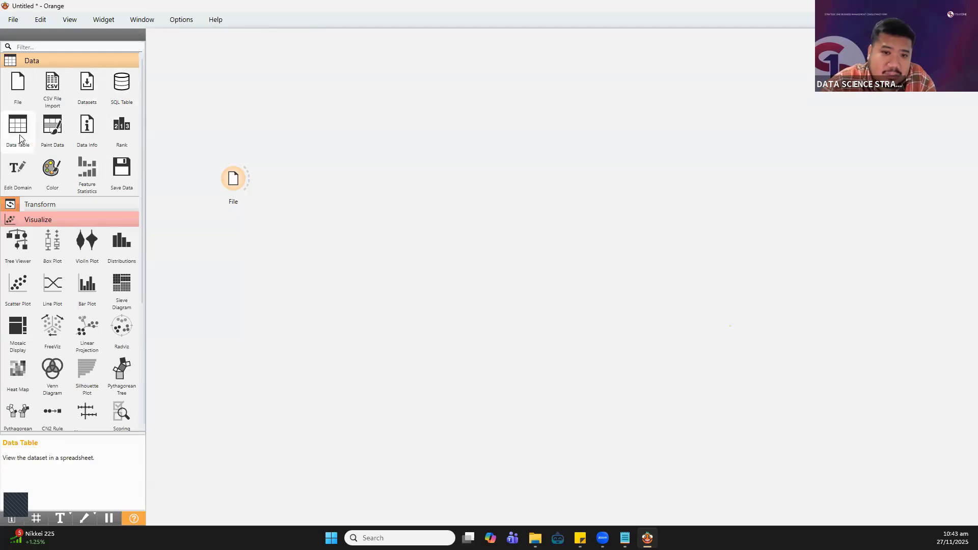
Add a Data Table widget up and to the right of the File widget and link the File output to it
drag(19, 137, 318, 150)
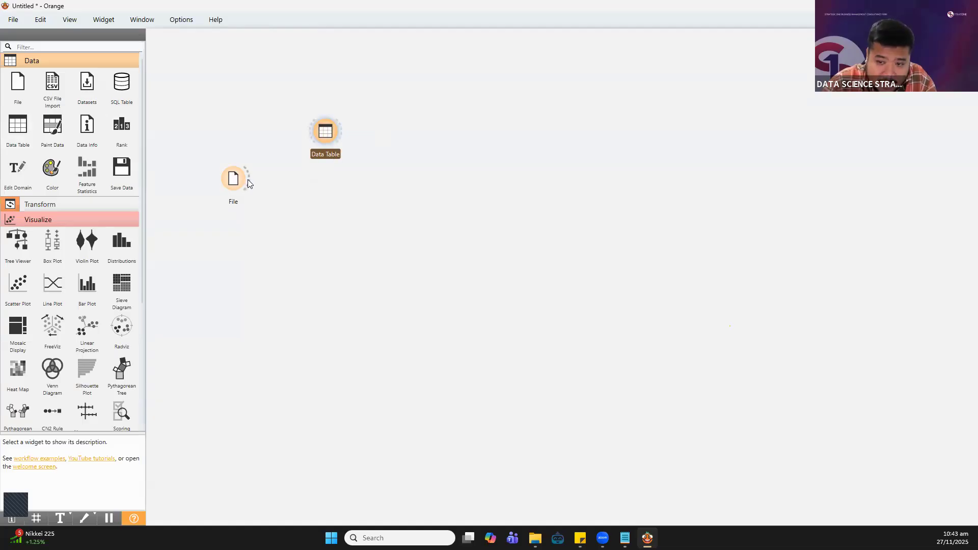
drag(248, 177, 343, 119)
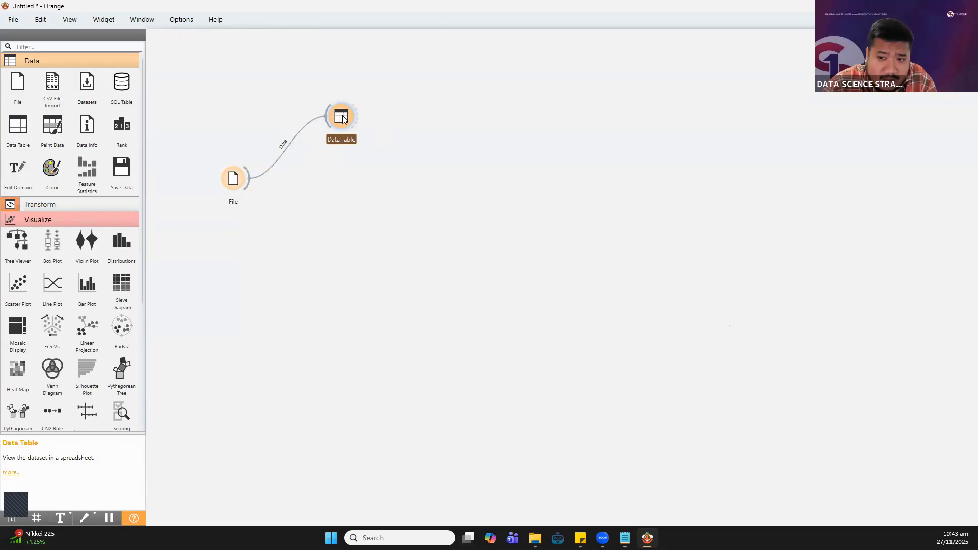
Open the Data Table, widen the Translation column, read through the translated comments, and close the table
double_click(342, 115)
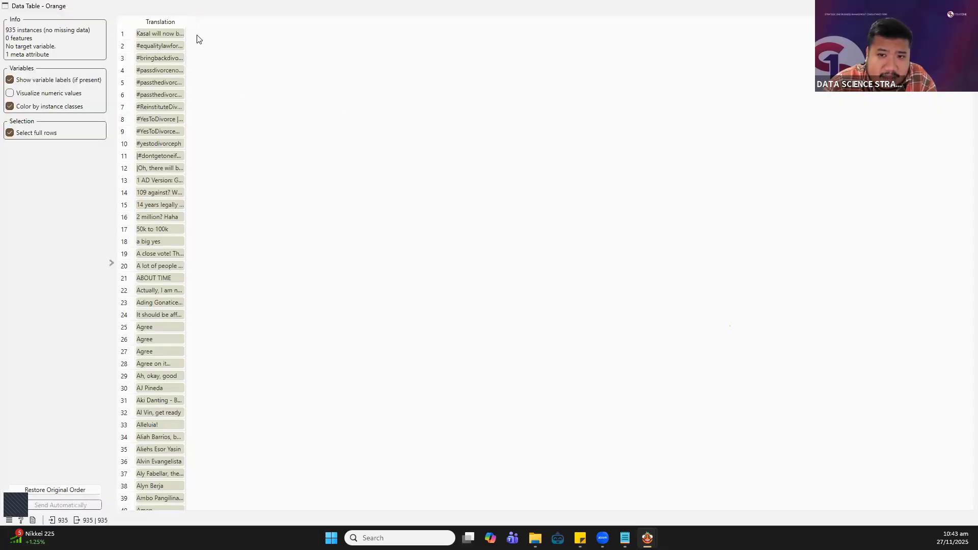
drag(182, 22, 374, 26)
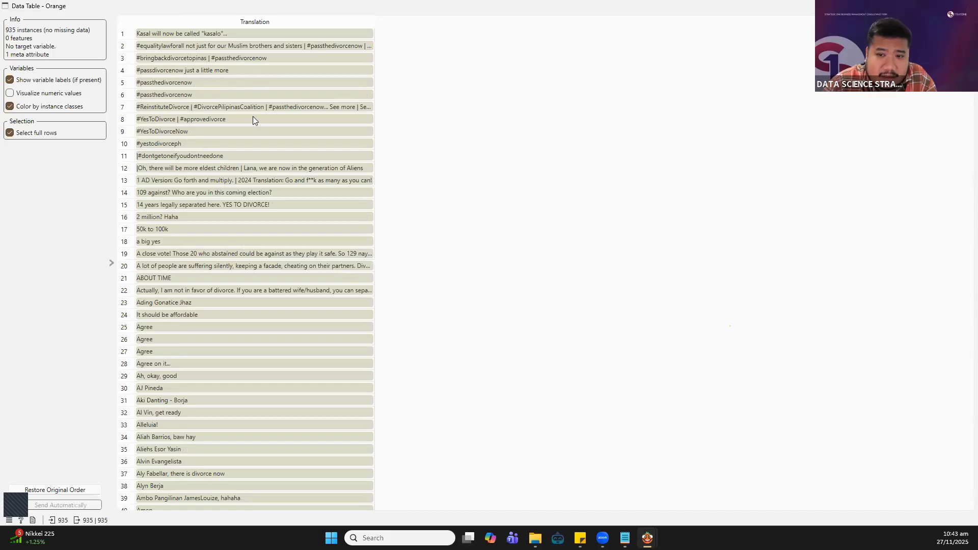
scroll(260, 132, down, 5)
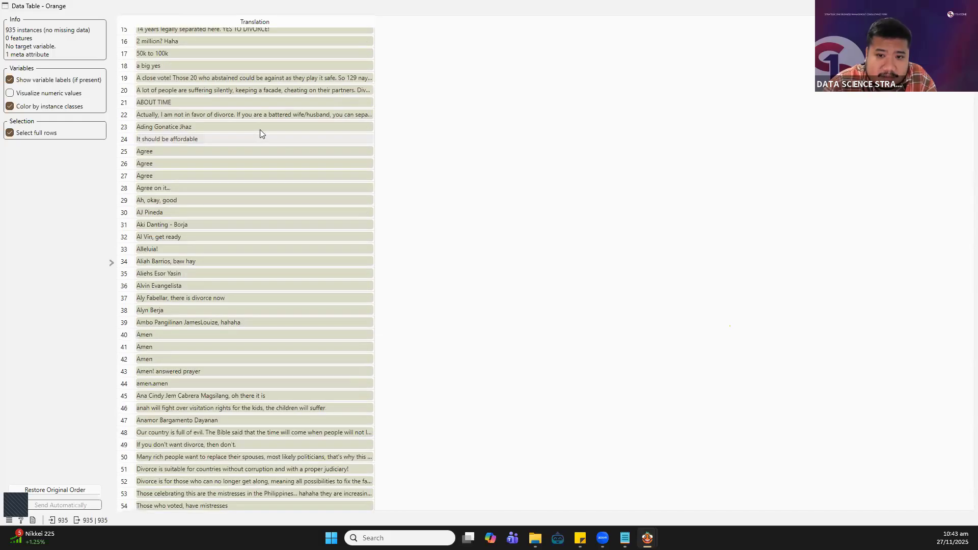
scroll(260, 129, down, 4)
scroll(260, 131, down, 20)
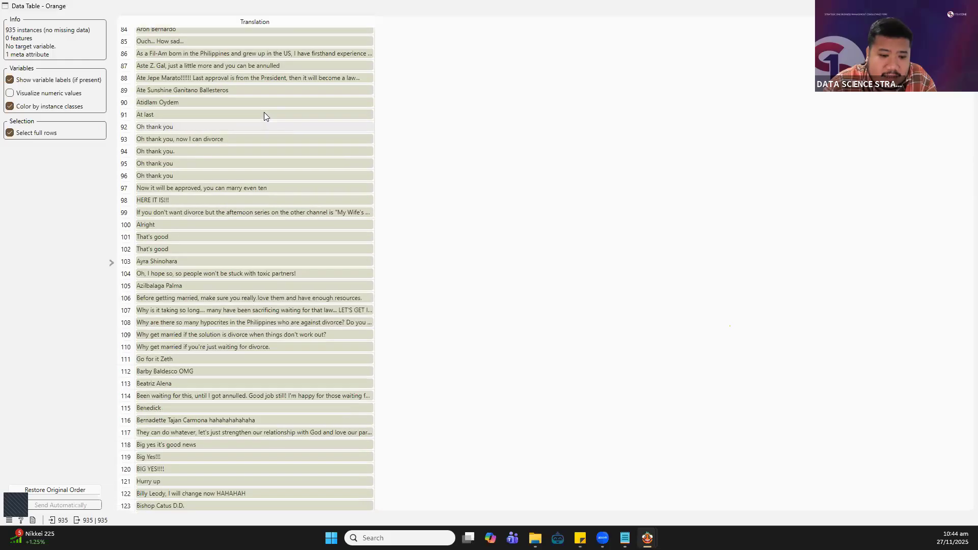
scroll(263, 117, down, 10)
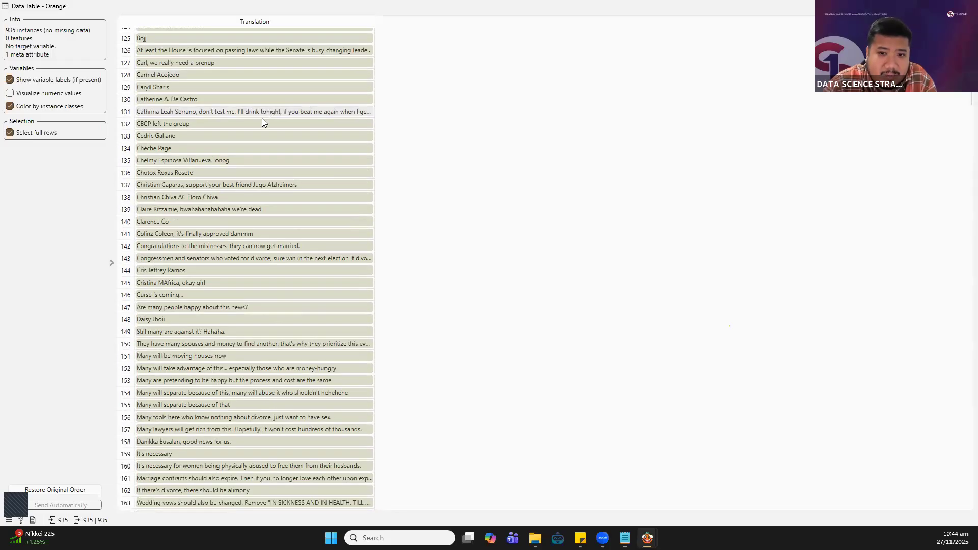
scroll(262, 119, down, 15)
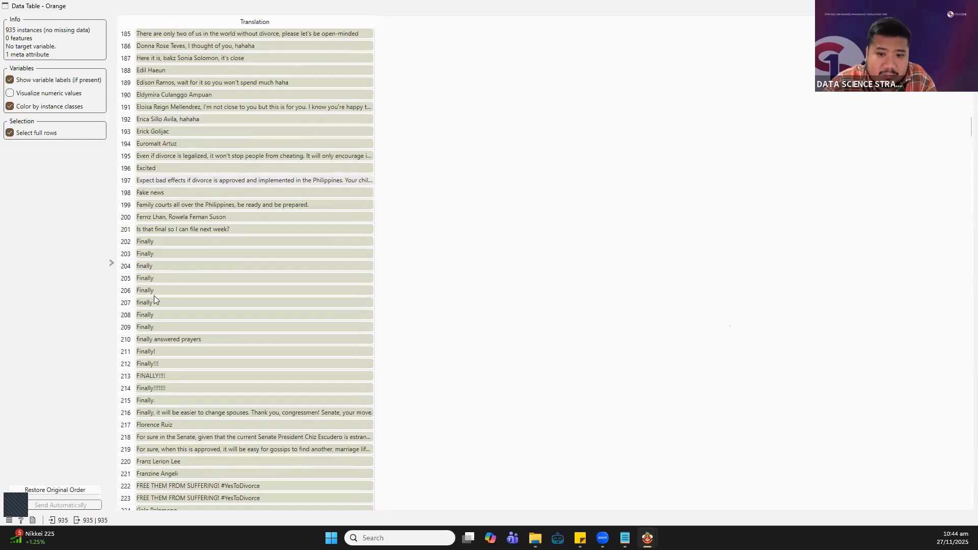
scroll(147, 321, down, 7)
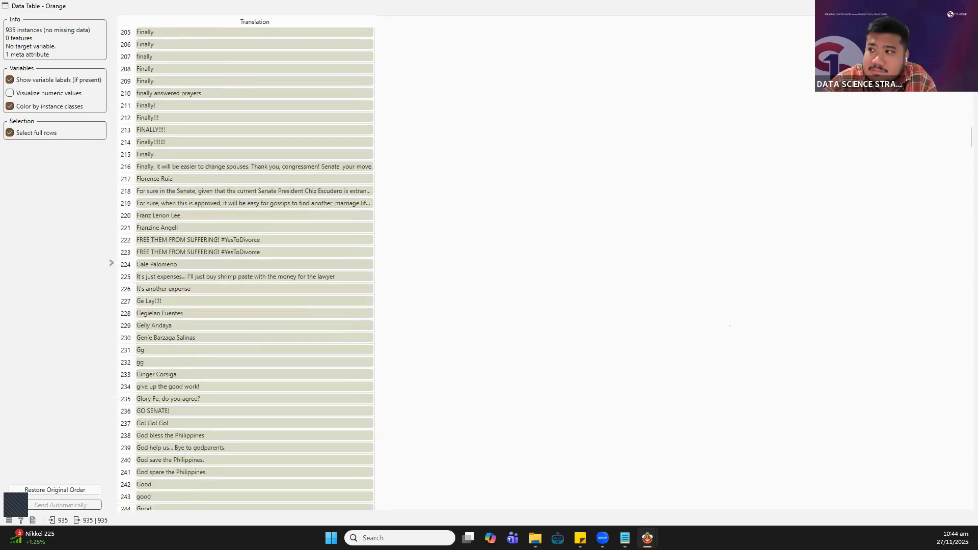
key(Escape)
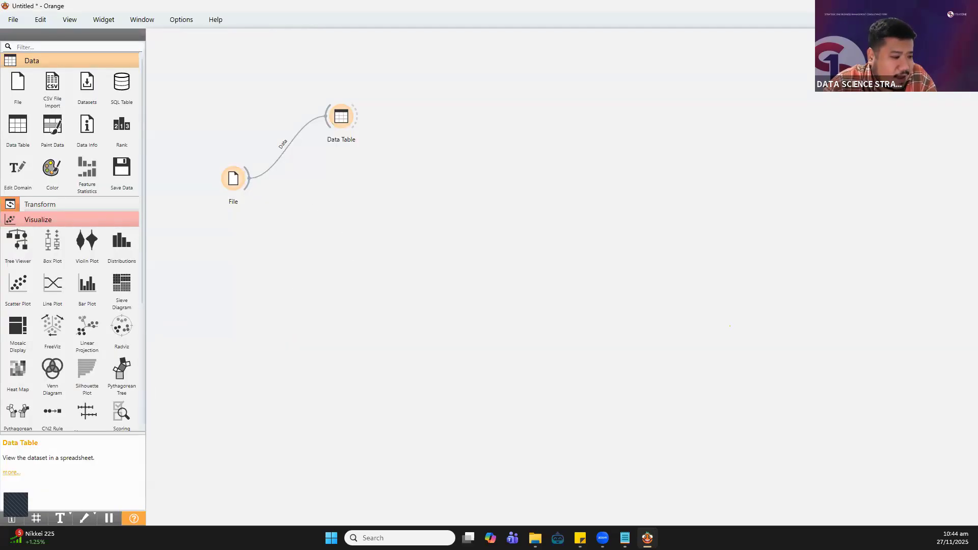
Switch to Notepad, review the custom stop words at the end of my_stopwords.txt, and close the window
key(alt+Tab)
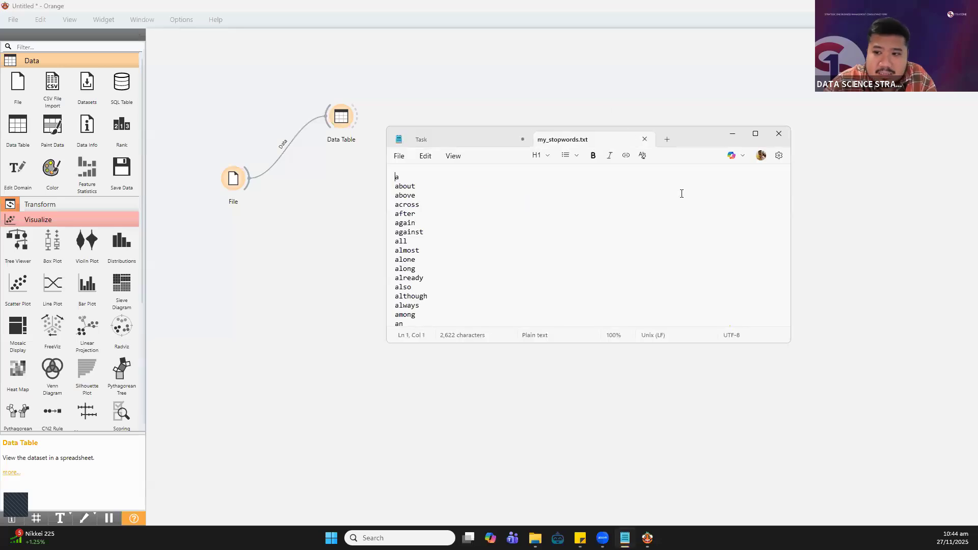
drag(786, 177, 783, 323)
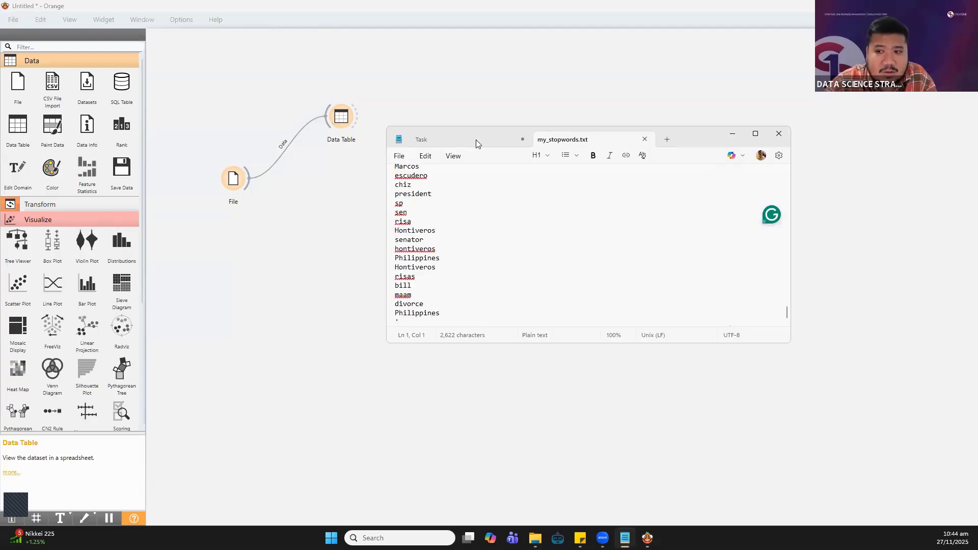
drag(531, 143, 552, 82)
click(545, 78)
click(611, 204)
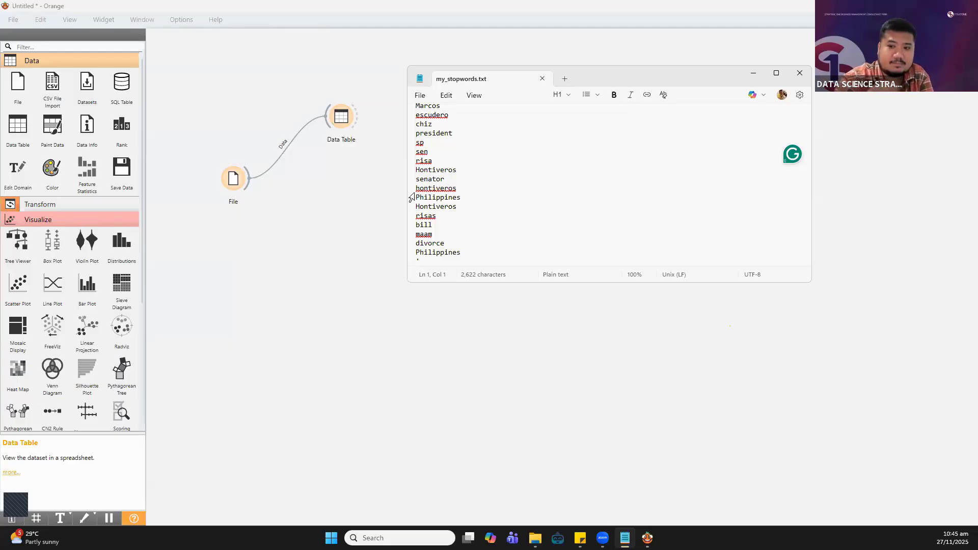
click(799, 78)
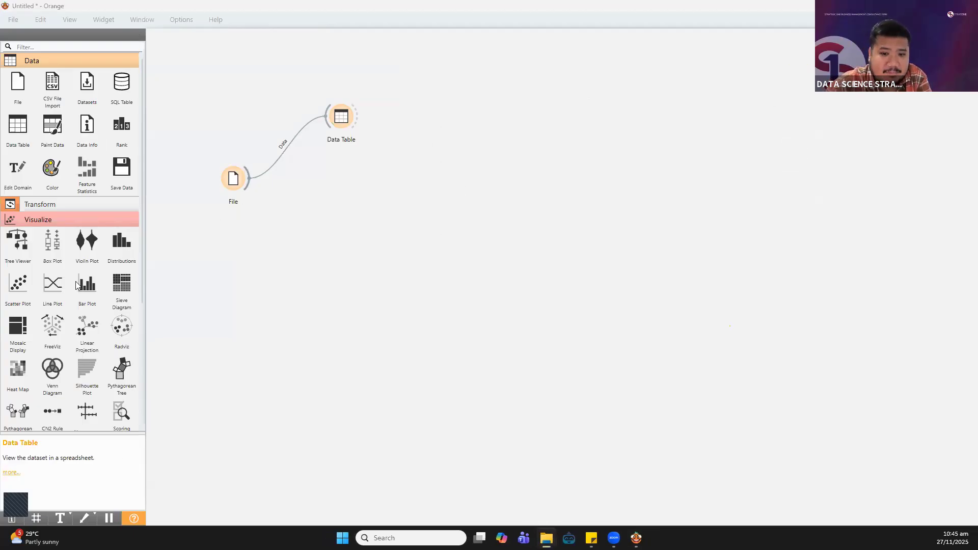
Add a Corpus widget from the Text Mining category beside the File widget and link the File output to it
scroll(76, 219, down, 5)
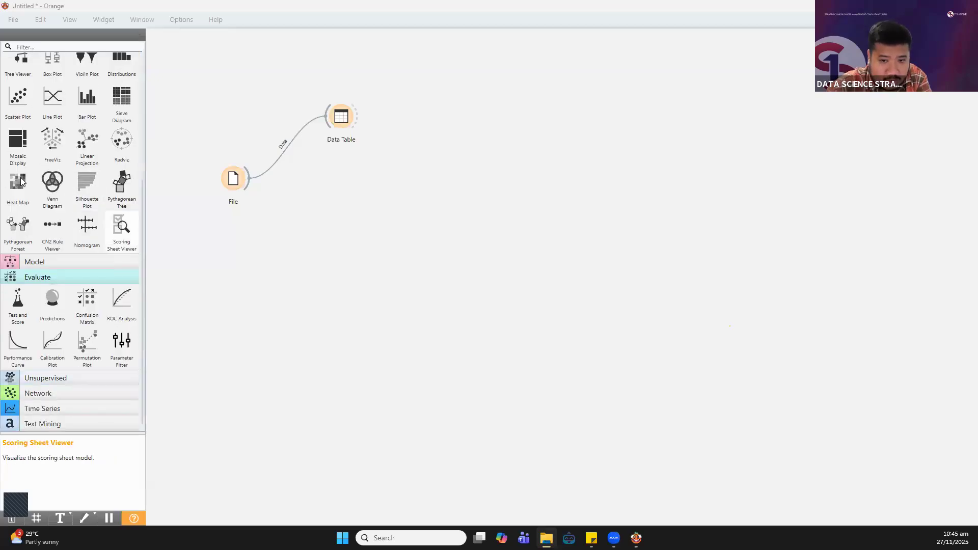
click(56, 429)
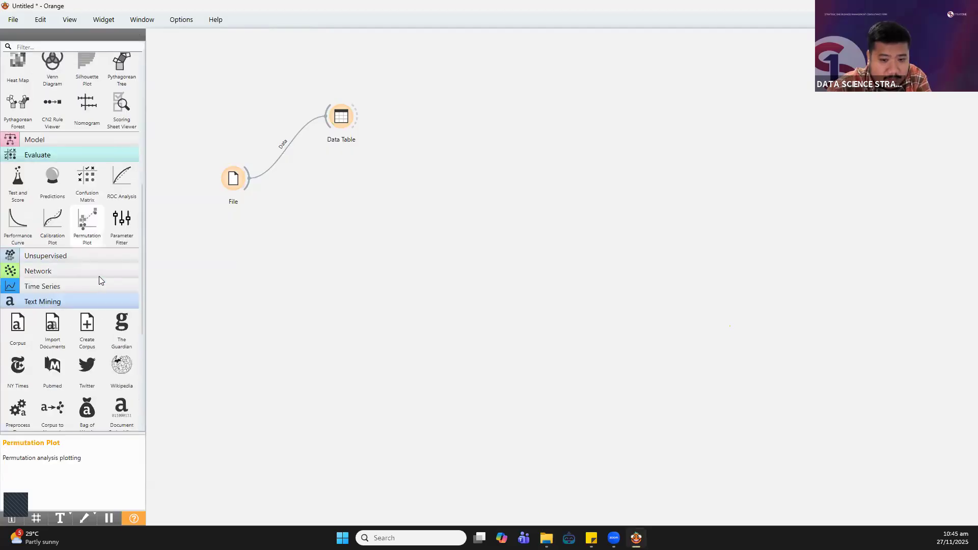
scroll(100, 280, down, 3)
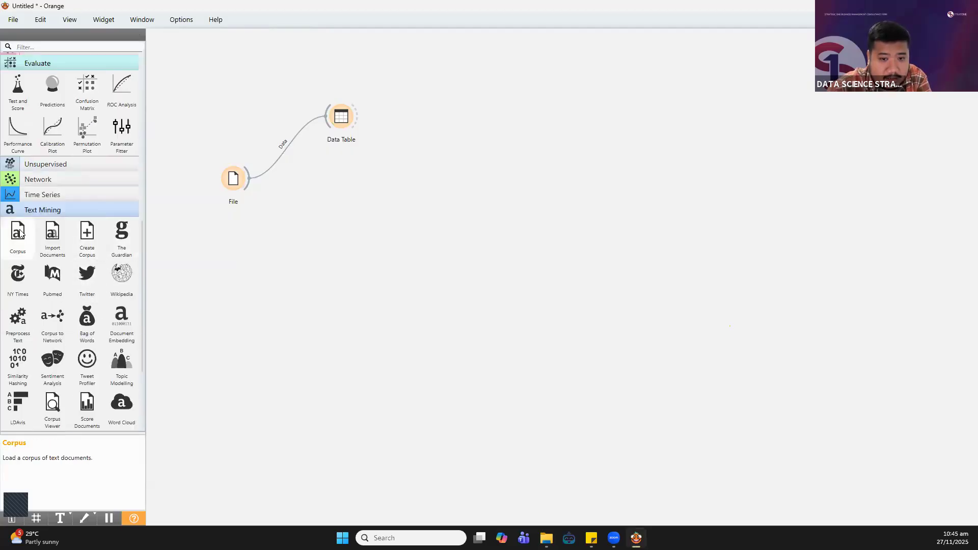
drag(13, 240, 314, 184)
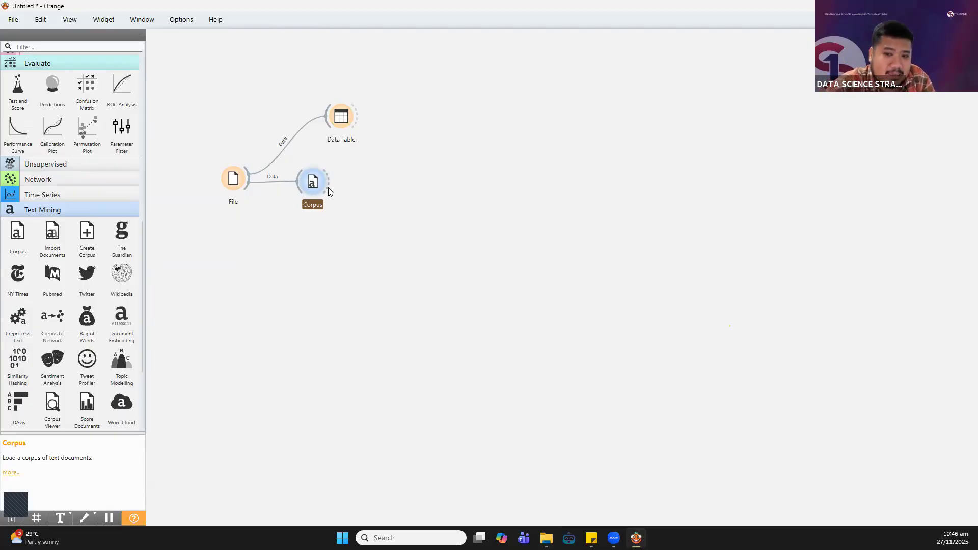
Delete the link between File and Data Table, and feed the Data Table from the Corpus widget instead
click(310, 122)
key(Delete)
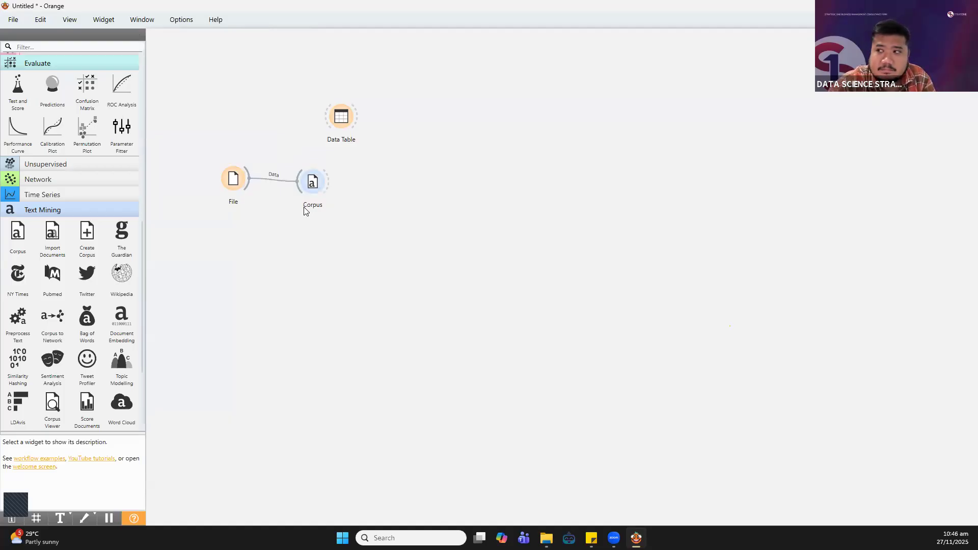
double_click(349, 117)
drag(329, 181, 405, 112)
key(Escape)
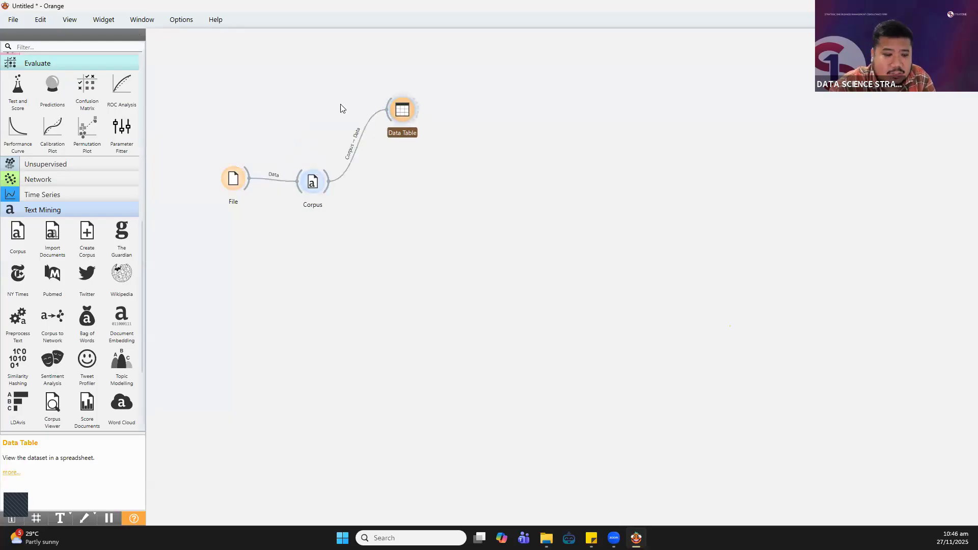
Add a Preprocess Text widget to the workflow and feed it from the Corpus widget
drag(314, 183, 308, 182)
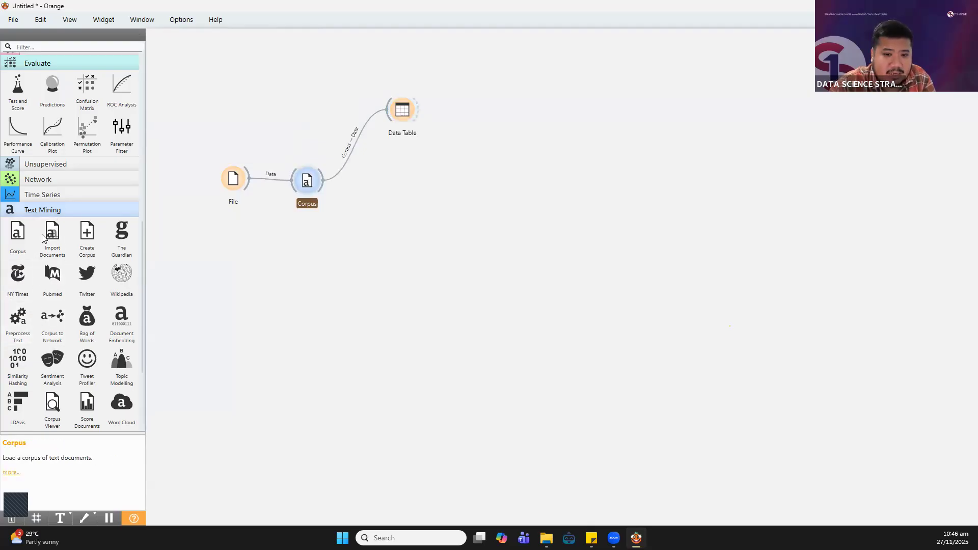
click(24, 321)
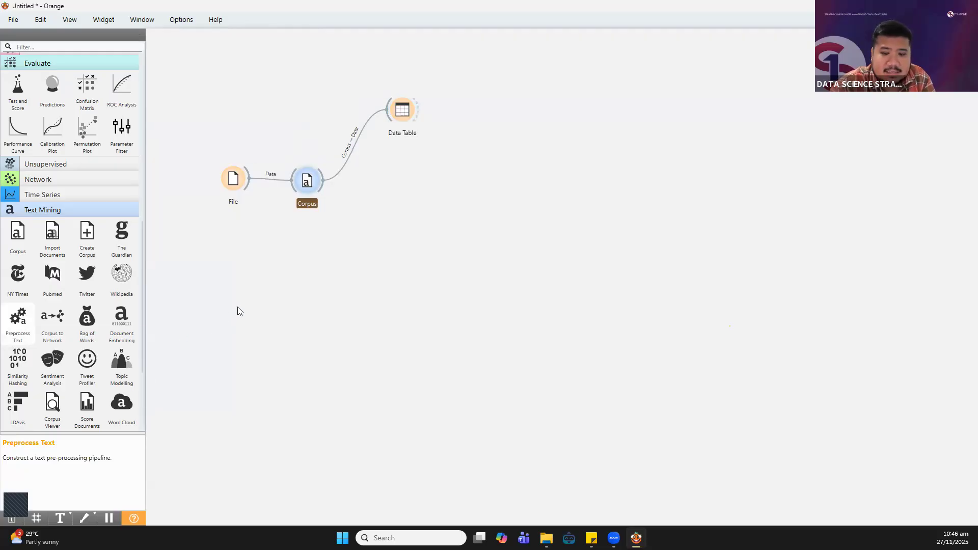
drag(323, 182, 393, 189)
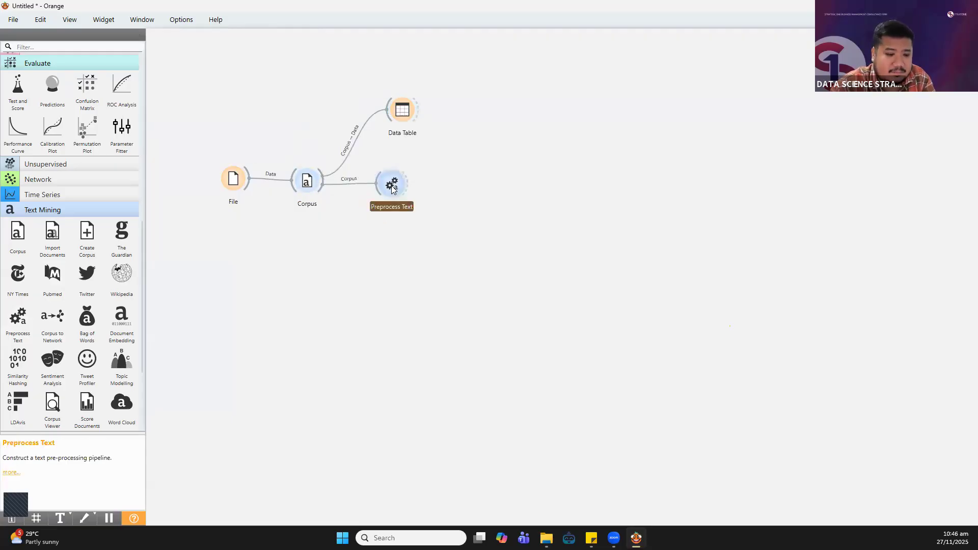
Load my_stopwords.txt from the Text Analytics folder as the custom stopword file in the Preprocess Text filtering settings
double_click(392, 187)
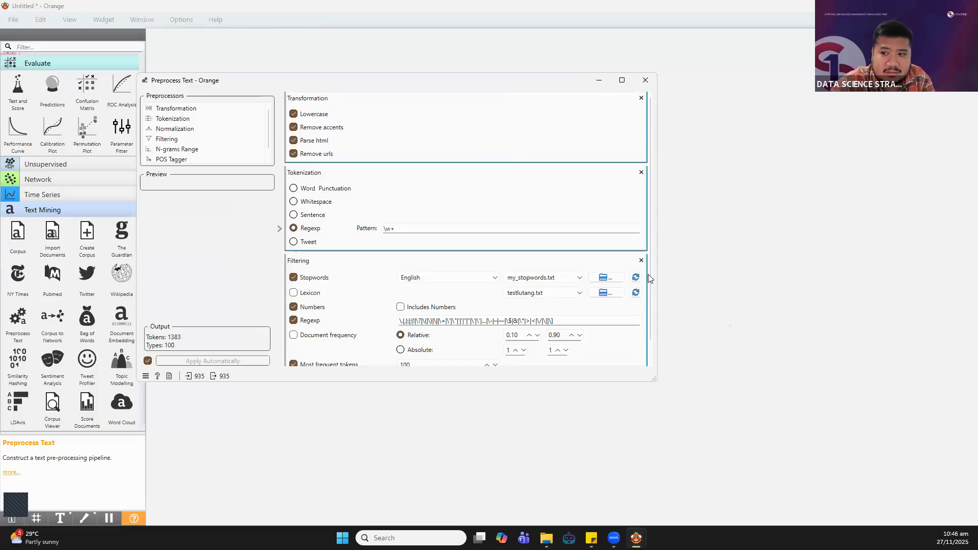
scroll(409, 180, down, 1)
scroll(411, 181, up, 1)
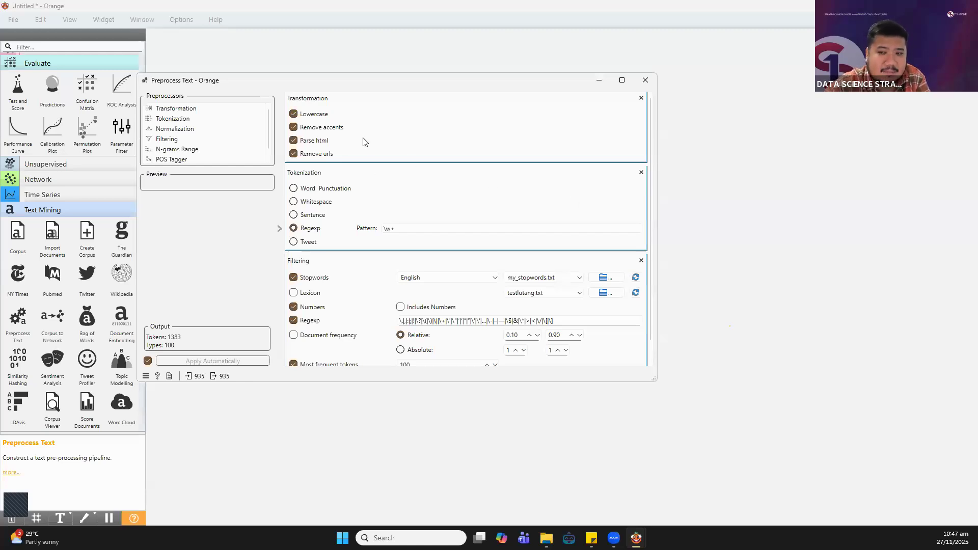
drag(378, 83, 544, 58)
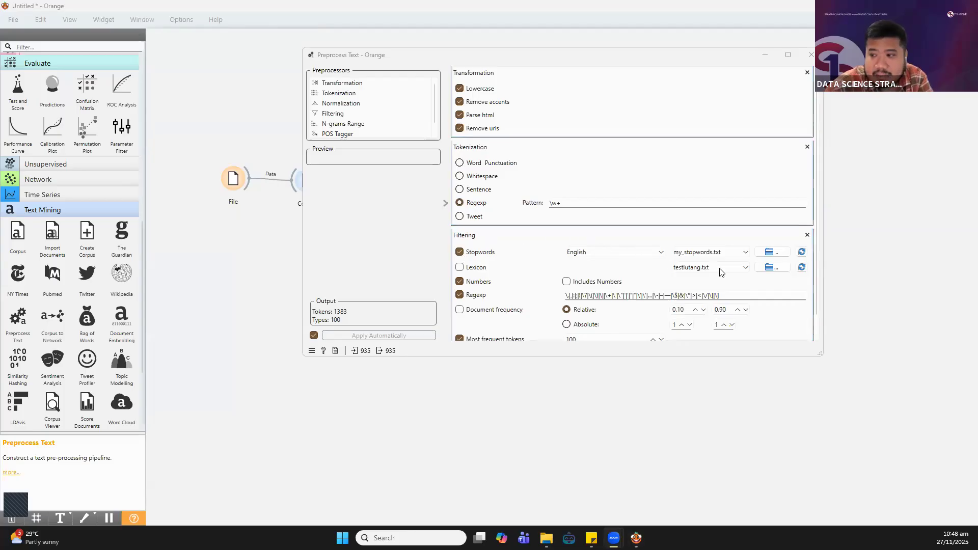
click(770, 253)
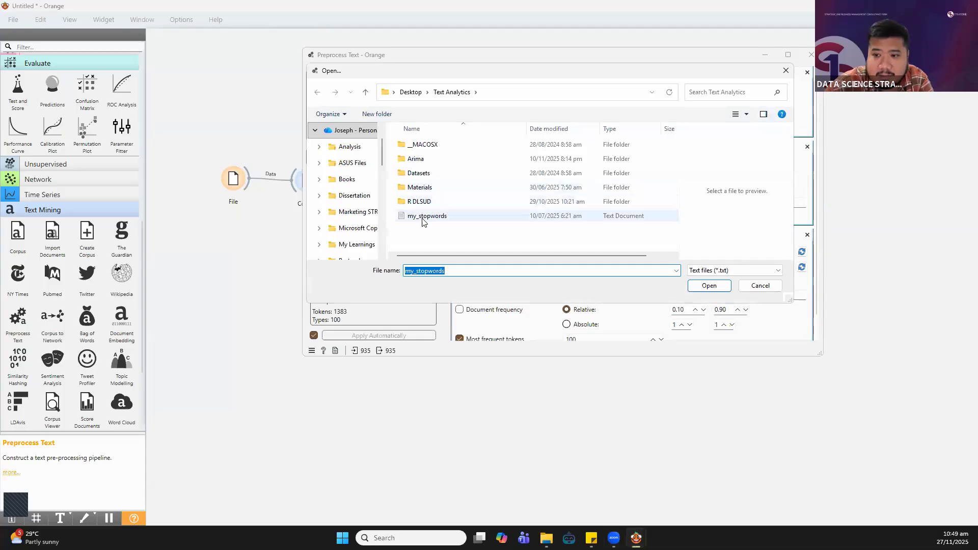
click(422, 221)
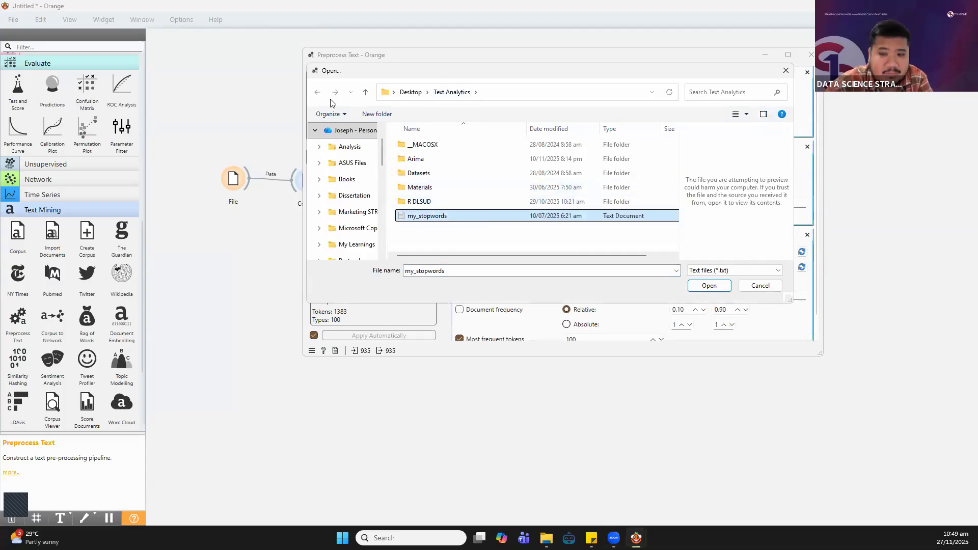
drag(451, 72, 330, 99)
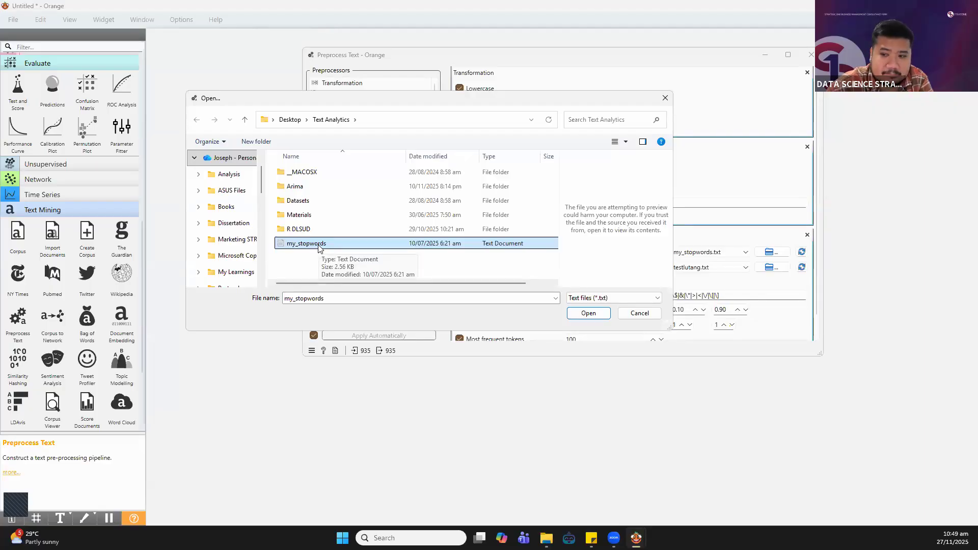
click(574, 316)
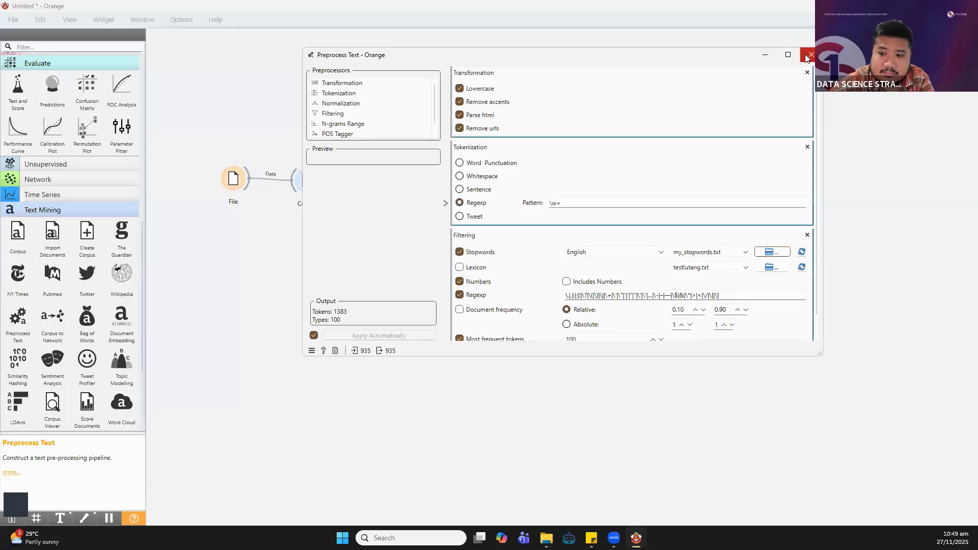
scroll(581, 231, down, 3)
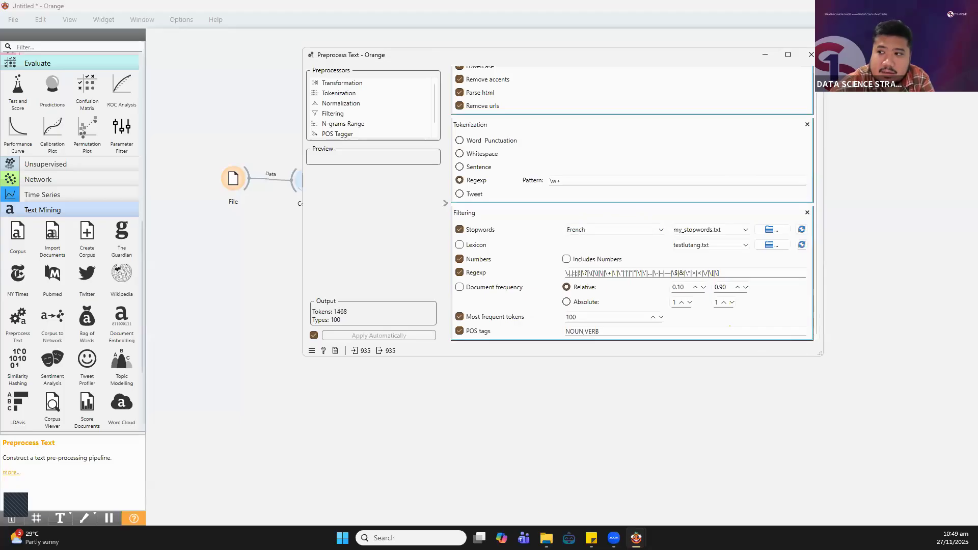
click(811, 54)
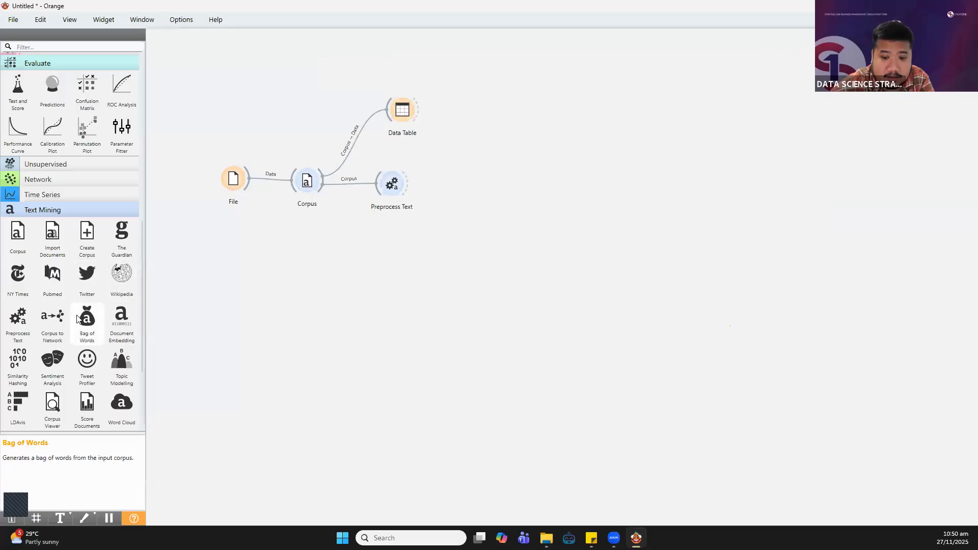
Add a Word Cloud widget and connect the Preprocess Text output to it
scroll(77, 318, down, 2)
click(121, 352)
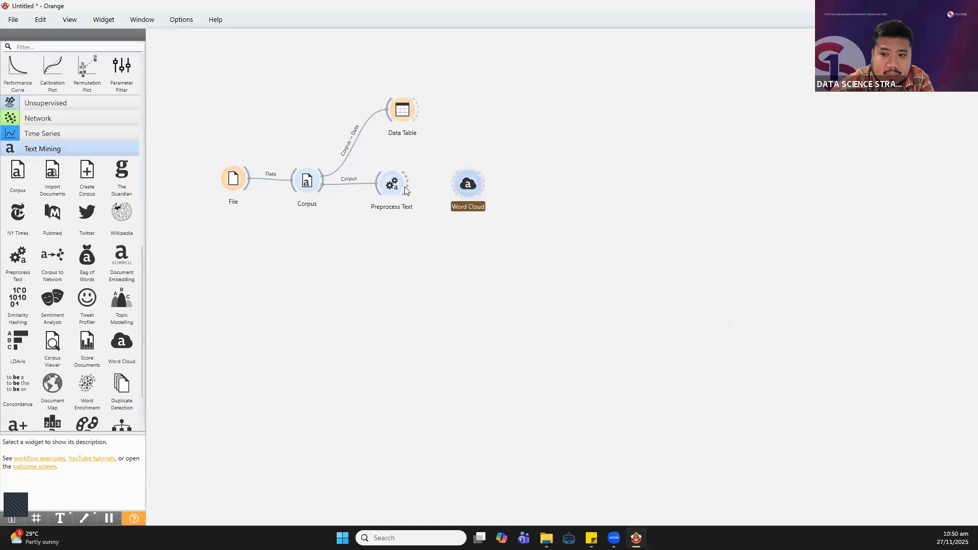
drag(405, 187, 467, 159)
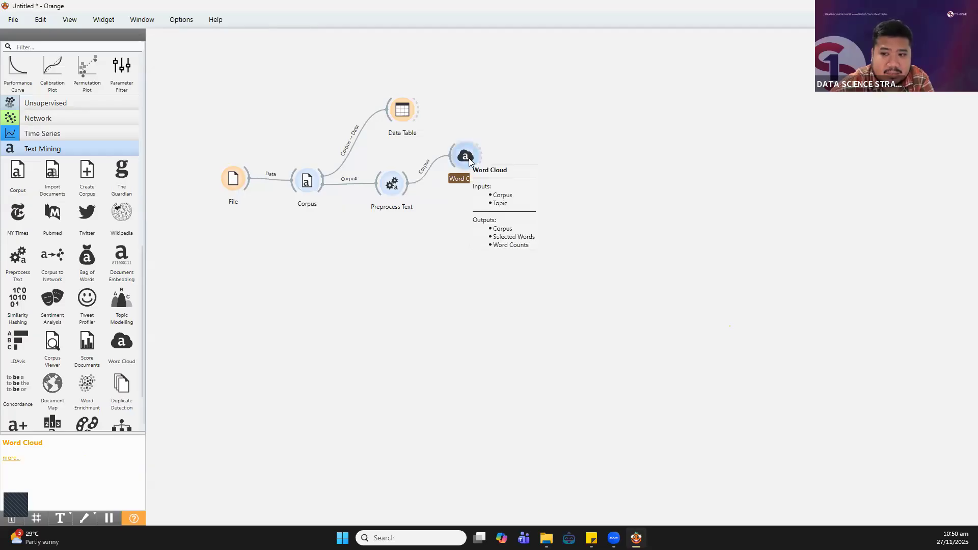
View the word cloud and its list of word weights, and close it
double_click(465, 157)
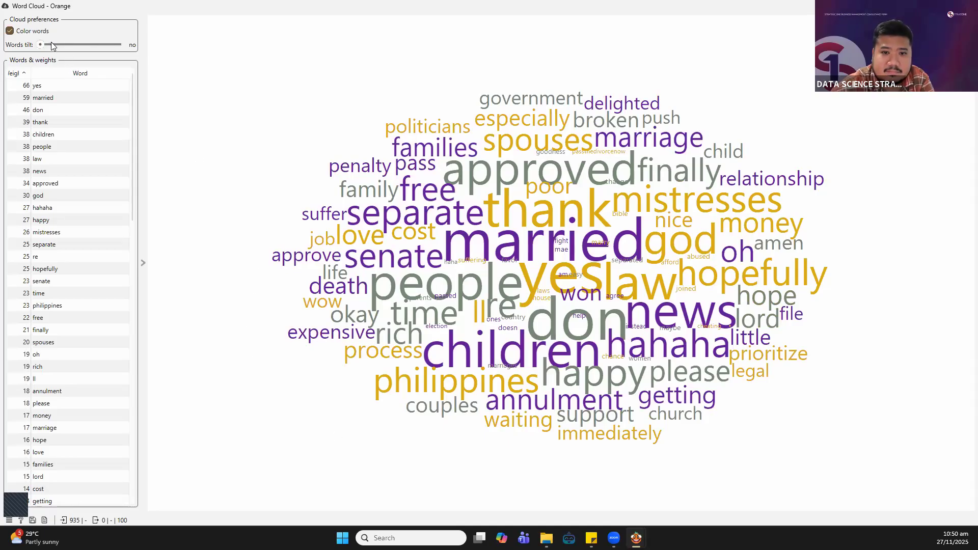
scroll(98, 186, down, 1)
scroll(100, 187, up, 1)
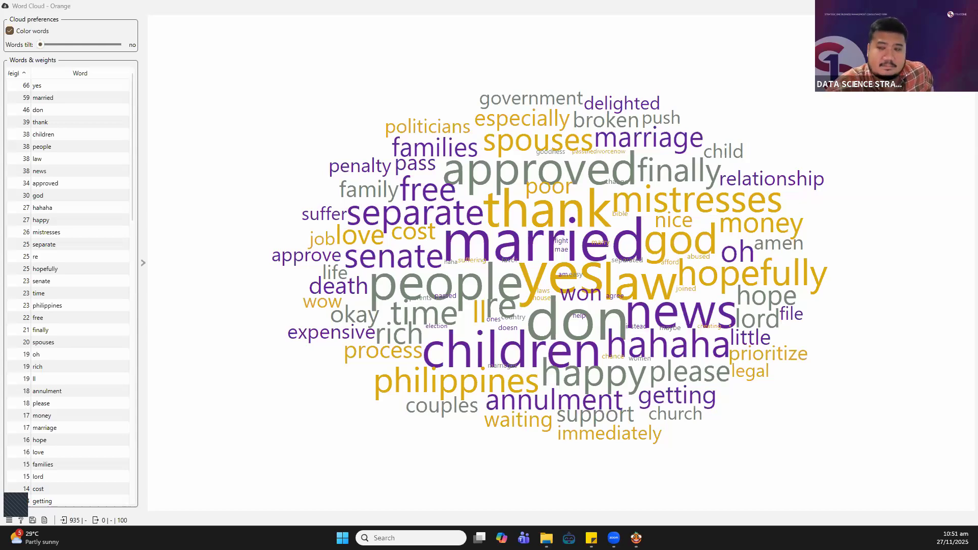
click(966, 6)
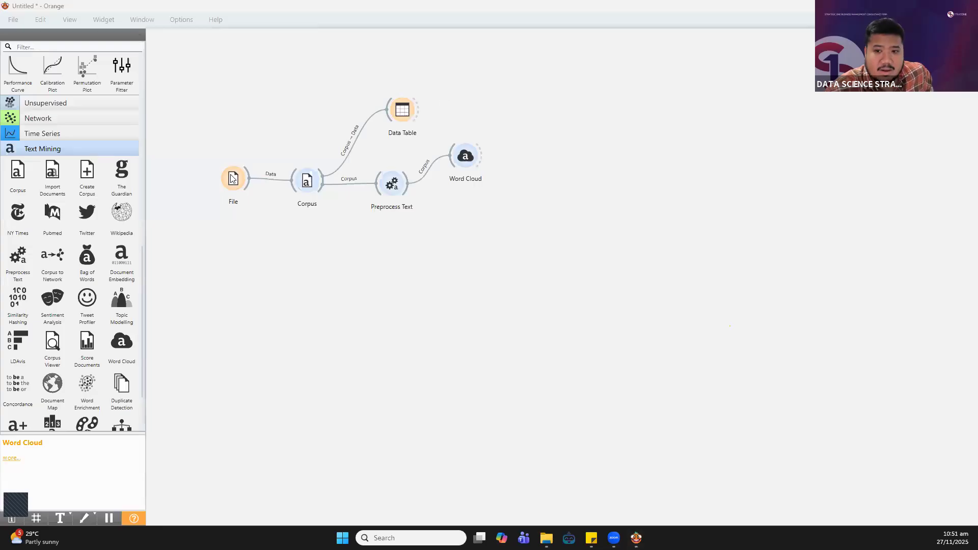
Set the namecomment column's role to skip in the File widget and apply the column settings
drag(233, 179, 230, 185)
drag(313, 182, 304, 185)
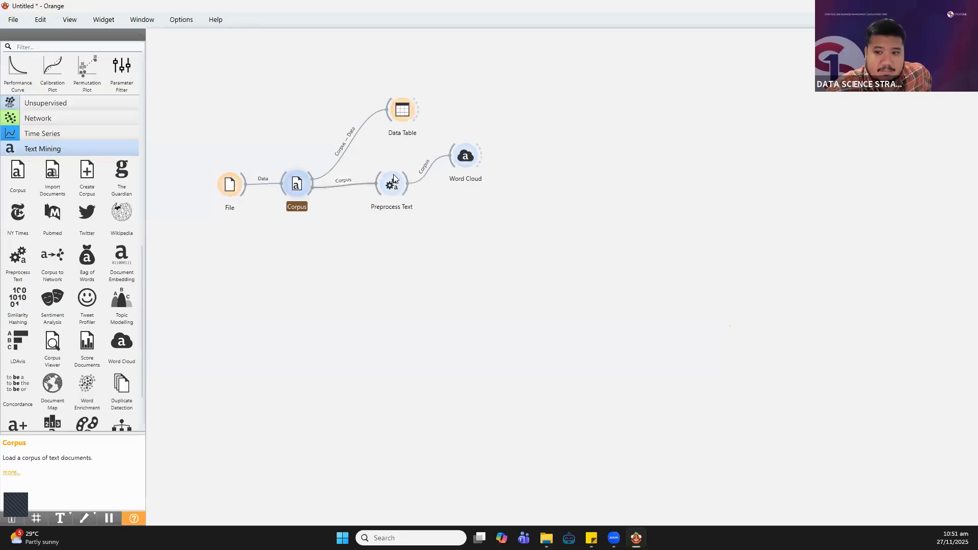
double_click(230, 185)
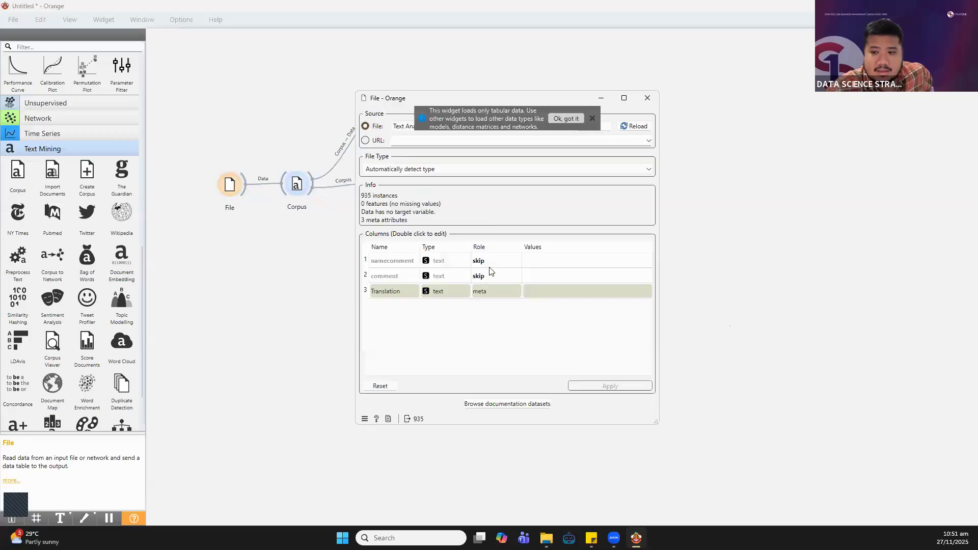
double_click(488, 263)
click(487, 263)
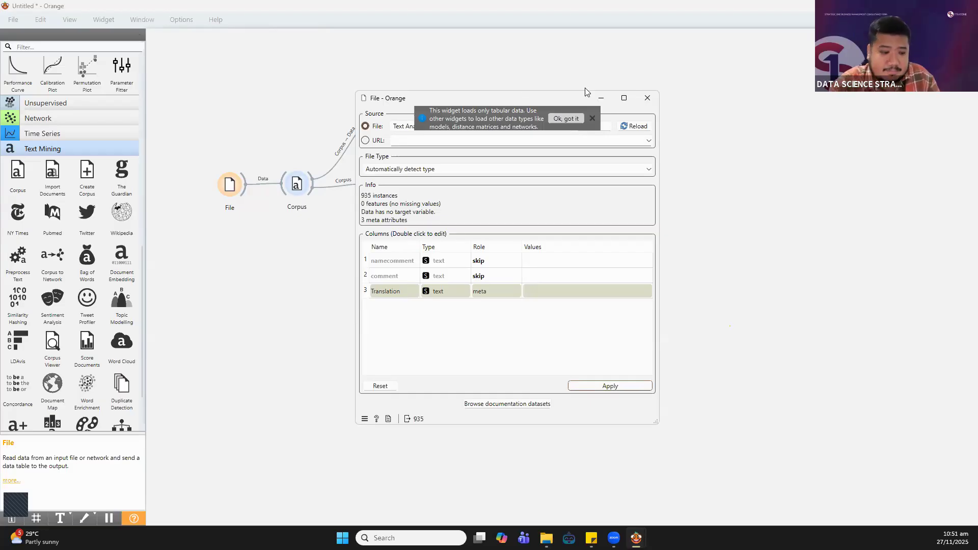
click(632, 386)
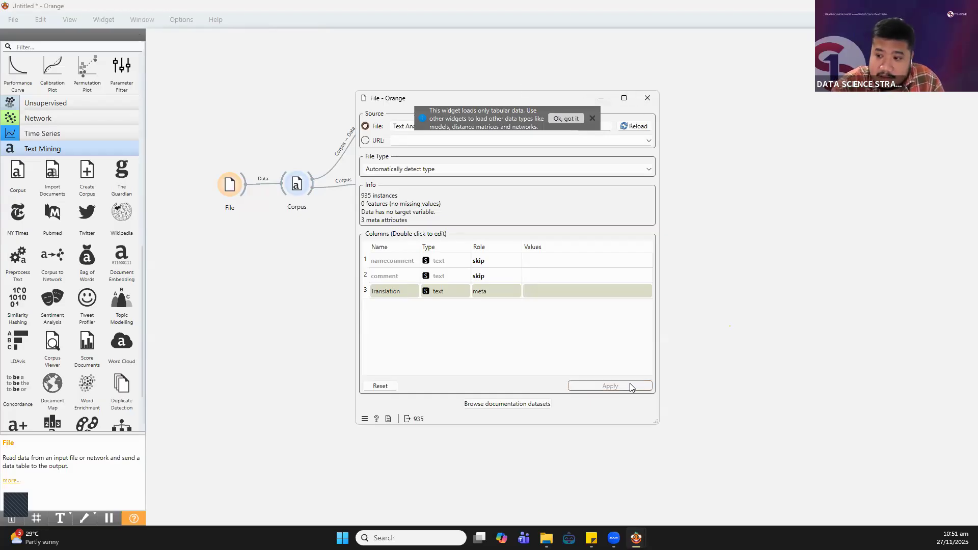
click(647, 99)
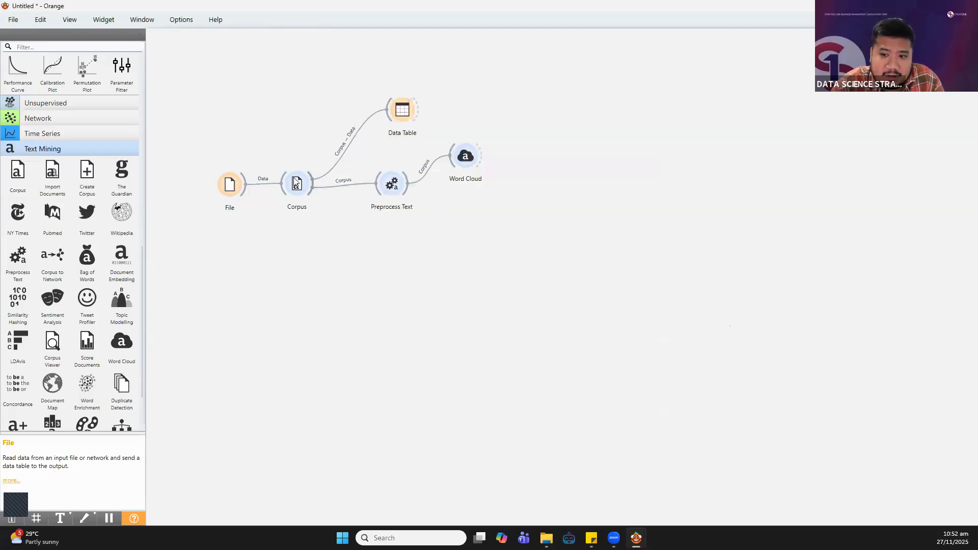
Reposition the Corpus and Preprocess Text widgets slightly closer to the File widget on the canvas
drag(293, 181, 295, 176)
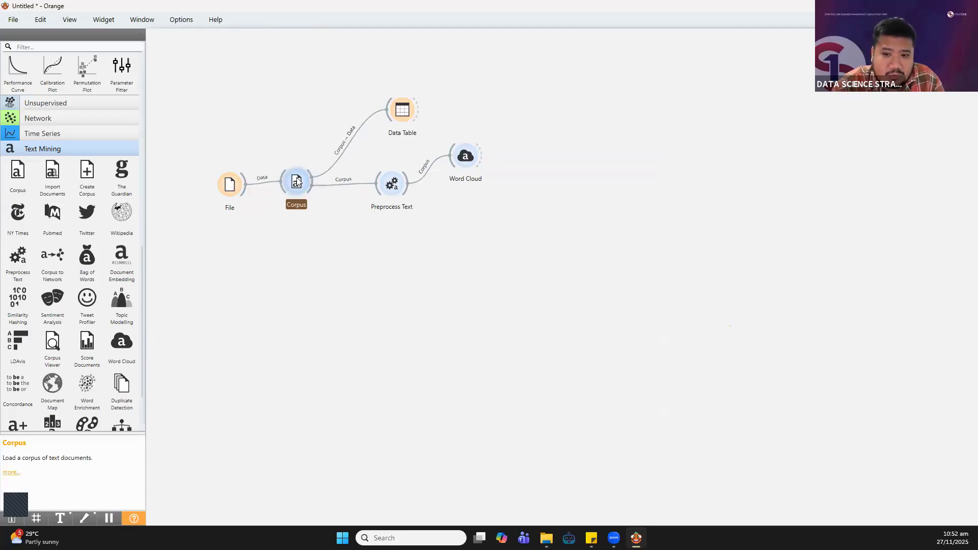
drag(298, 182, 296, 186)
drag(385, 192, 371, 194)
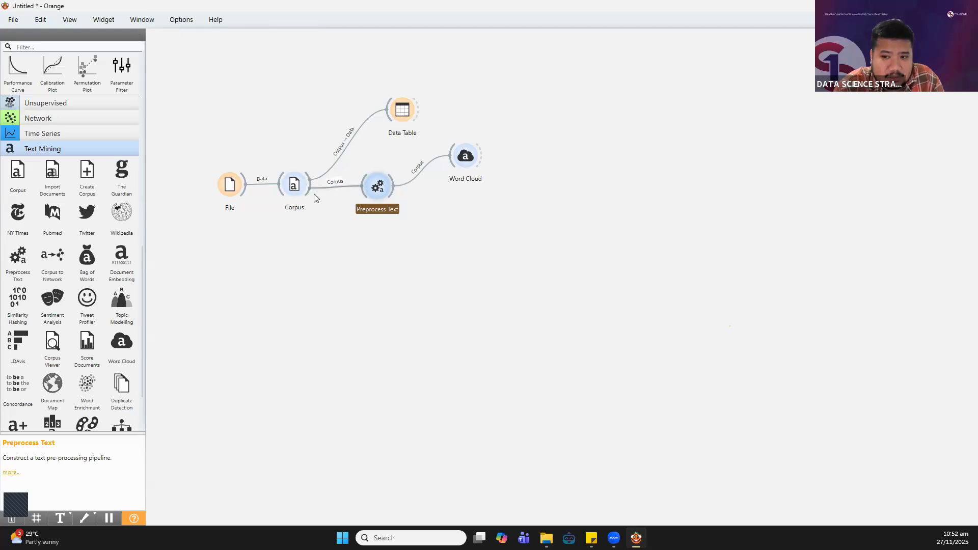
Review all transformation, tokenization and filtering settings of Preprocess Text in a taller window
double_click(380, 191)
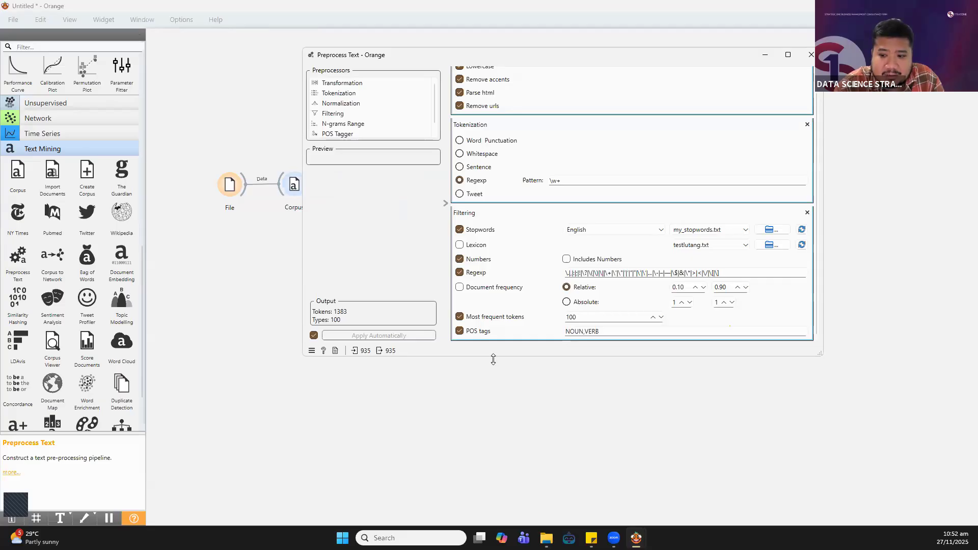
drag(493, 360, 486, 448)
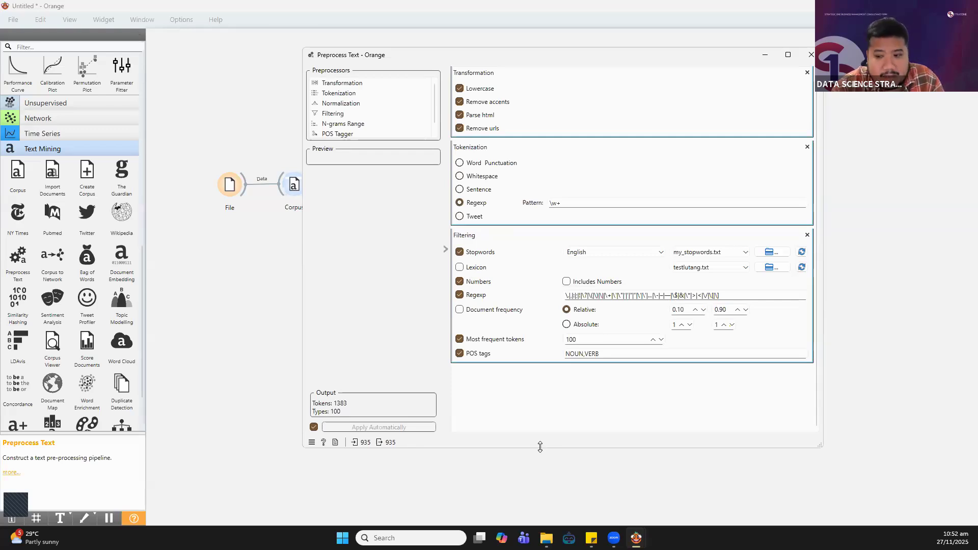
drag(539, 446, 544, 406)
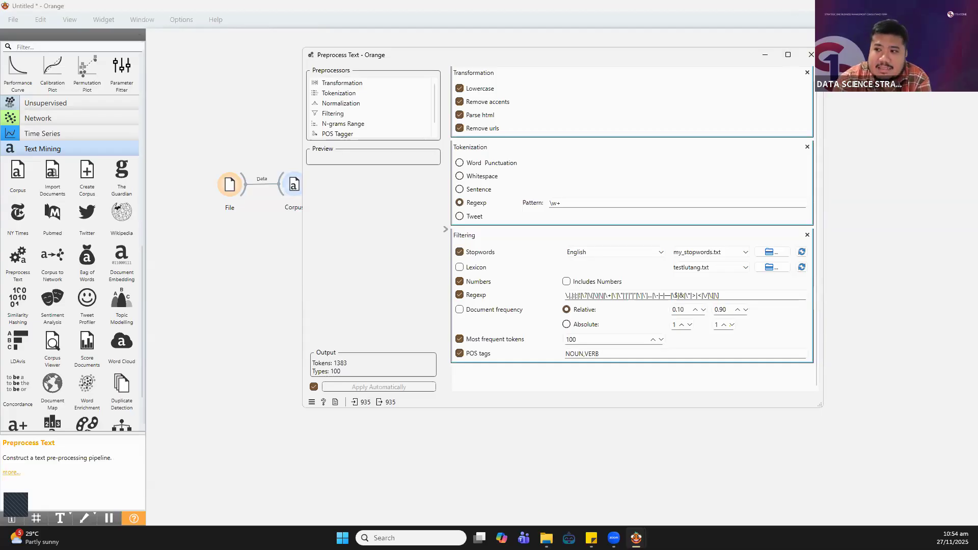
click(810, 55)
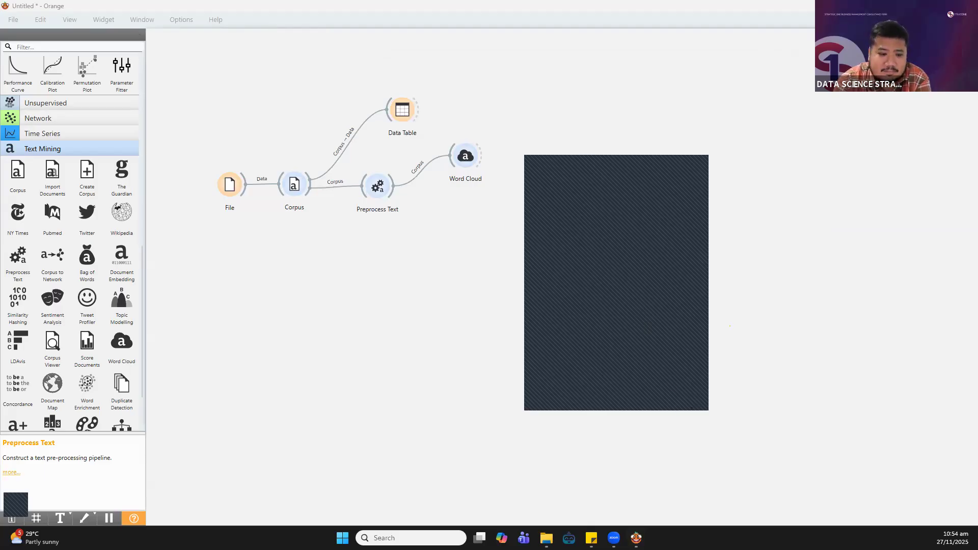
Reload the my_stopwords.txt stopword file in Preprocess Text so the text is filtered again
double_click(383, 188)
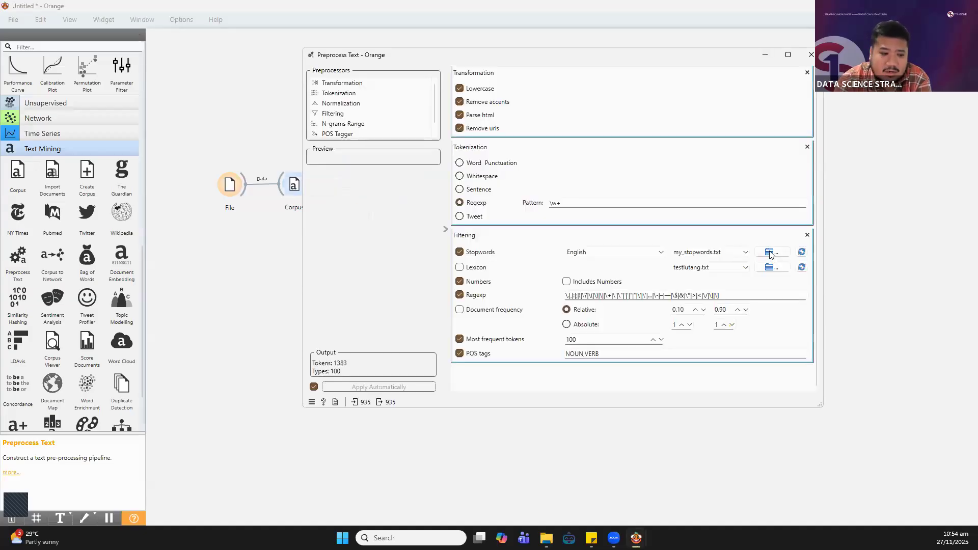
click(769, 253)
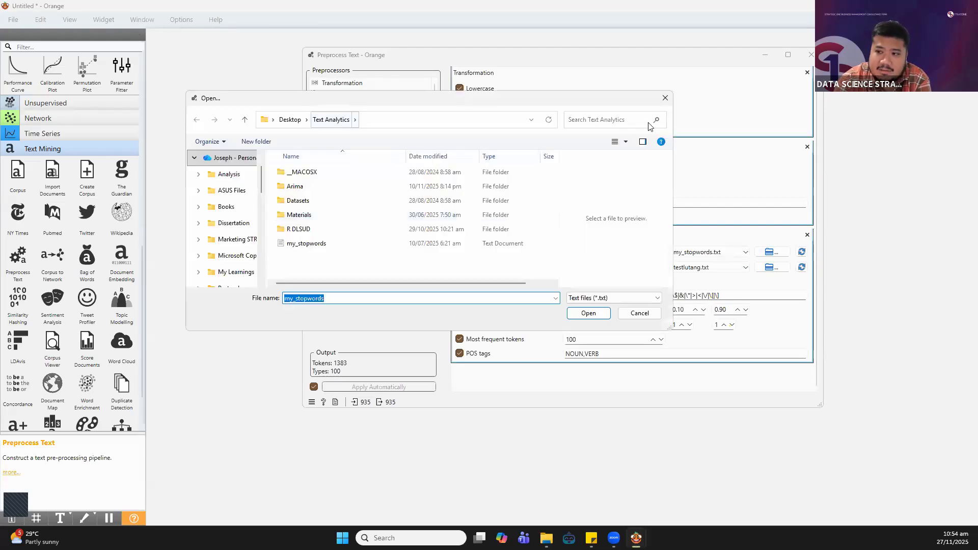
click(665, 99)
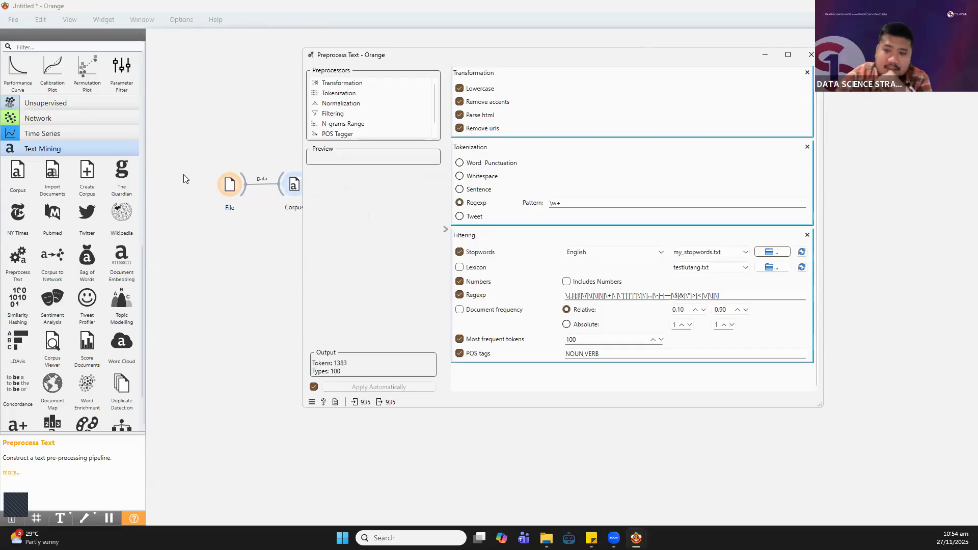
click(801, 253)
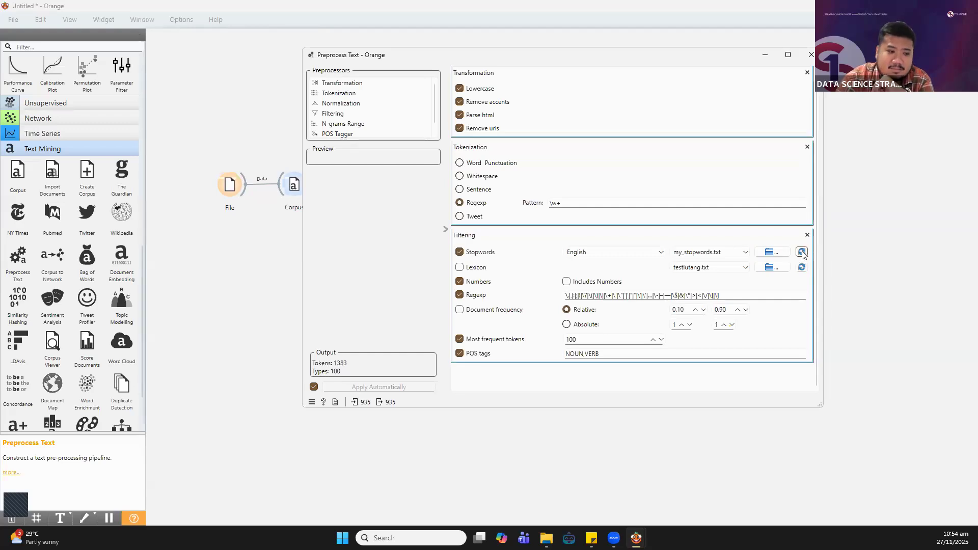
click(802, 252)
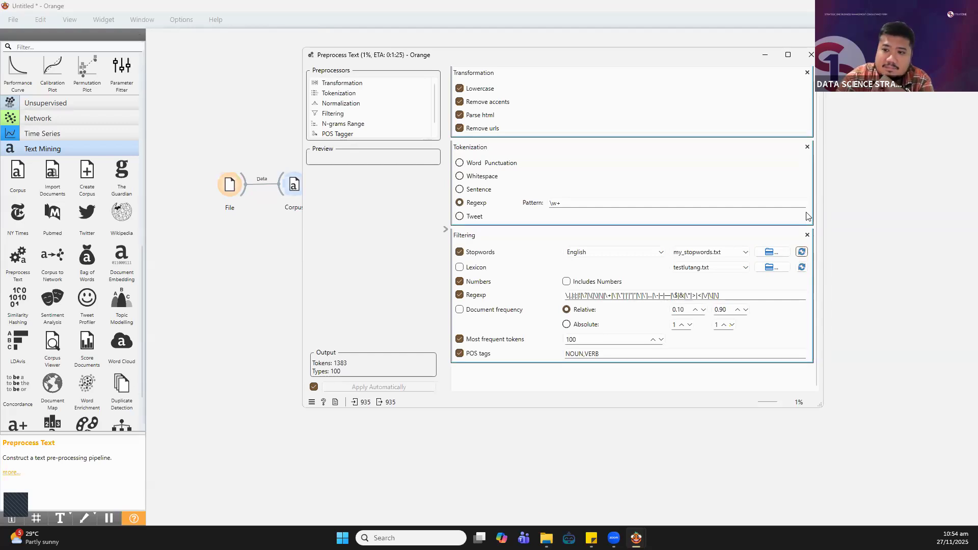
click(811, 55)
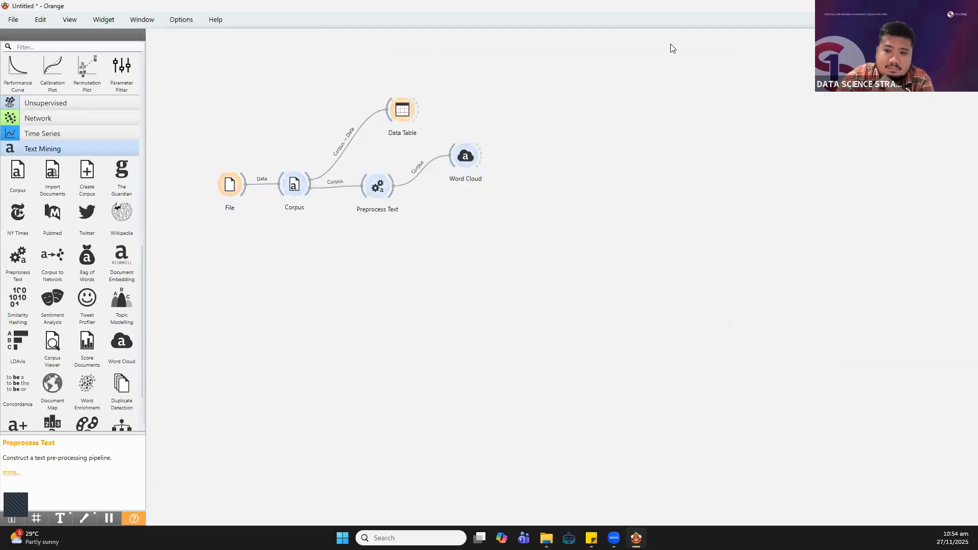
Open the Word Cloud to examine the words remaining after the stopword reload
click(467, 156)
double_click(470, 152)
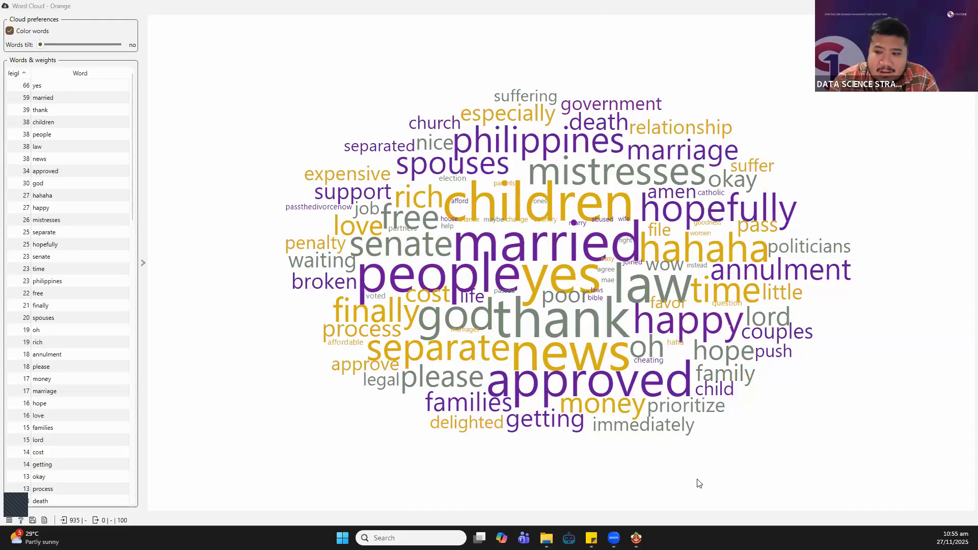
Switch to my_stopwords.txt in Notepad and move its window aside so the Word Cloud's large words remain readable
click(965, 6)
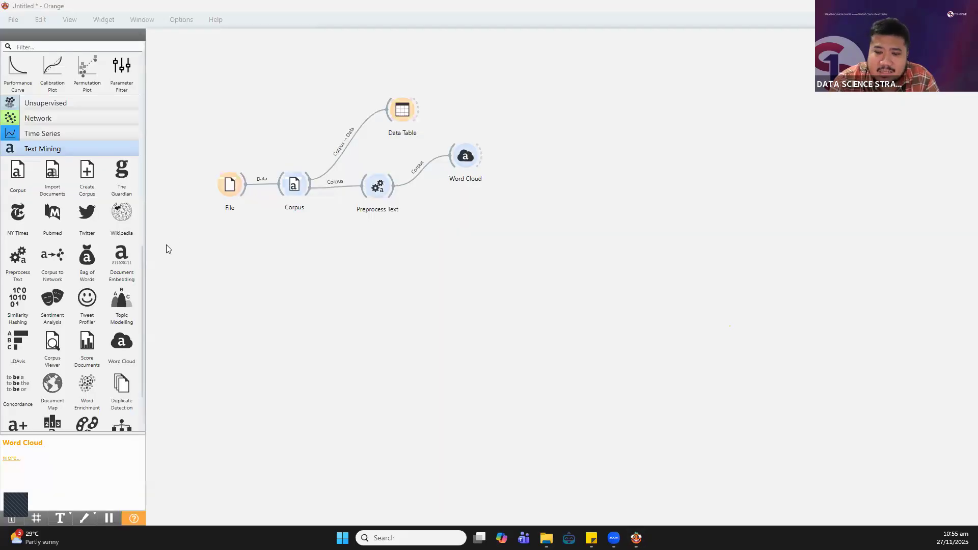
double_click(465, 156)
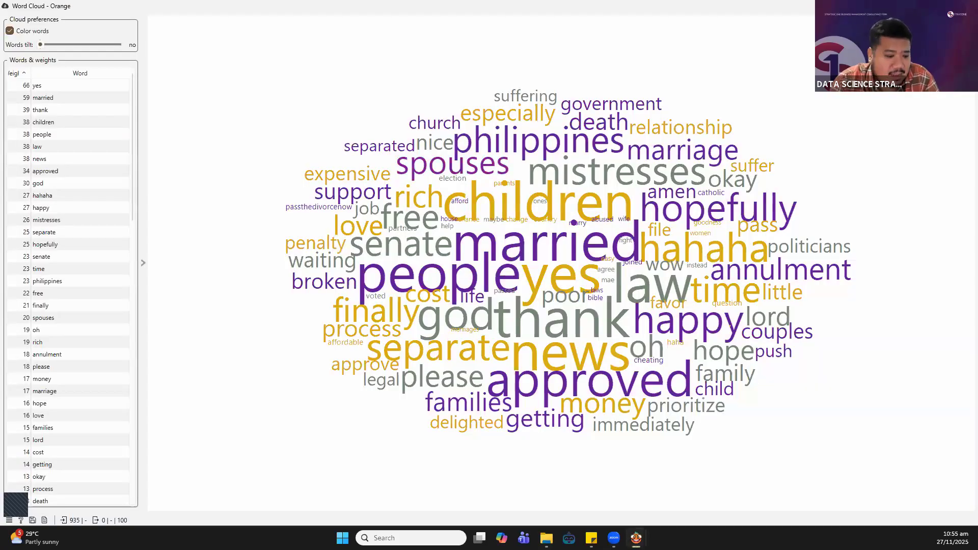
key(alt+Tab)
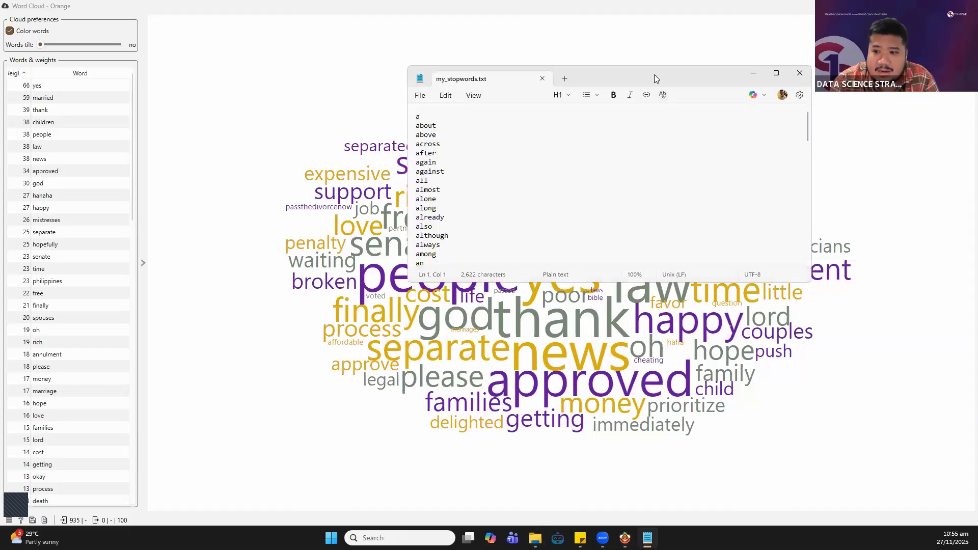
drag(654, 78, 260, 42)
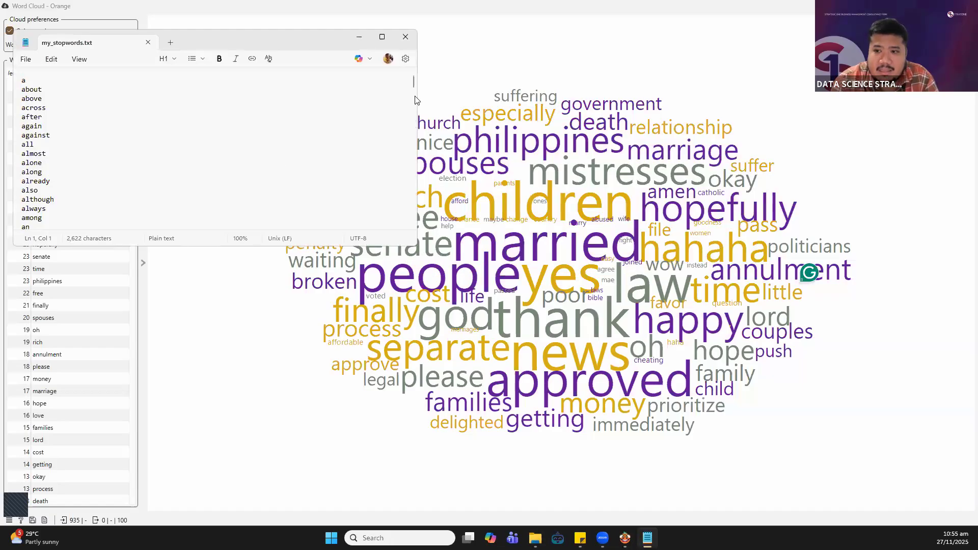
Add "married" and "Philippines" on separate lines at the end of my_stopwords.txt, save the file and close it
drag(414, 90, 411, 224)
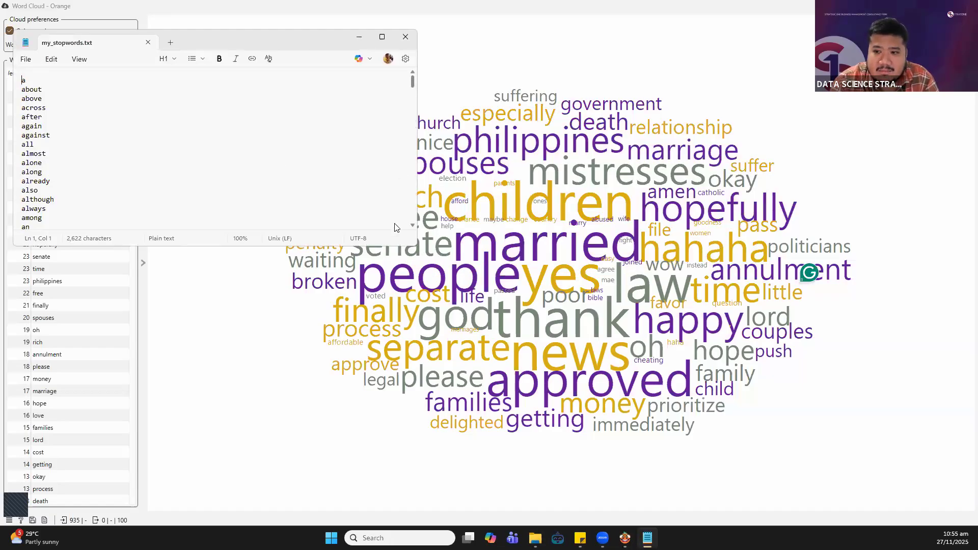
click(102, 217)
key(Down)
key(Return)
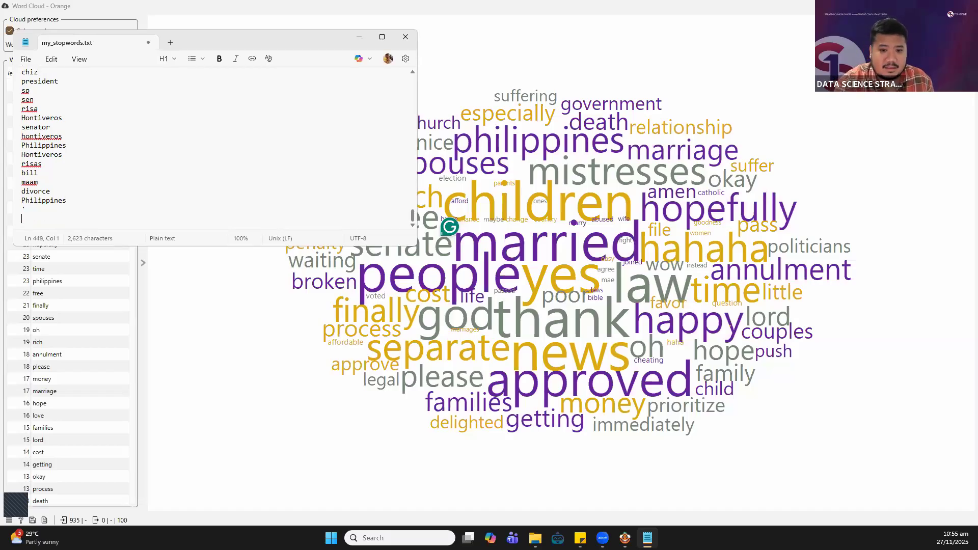
text(married)
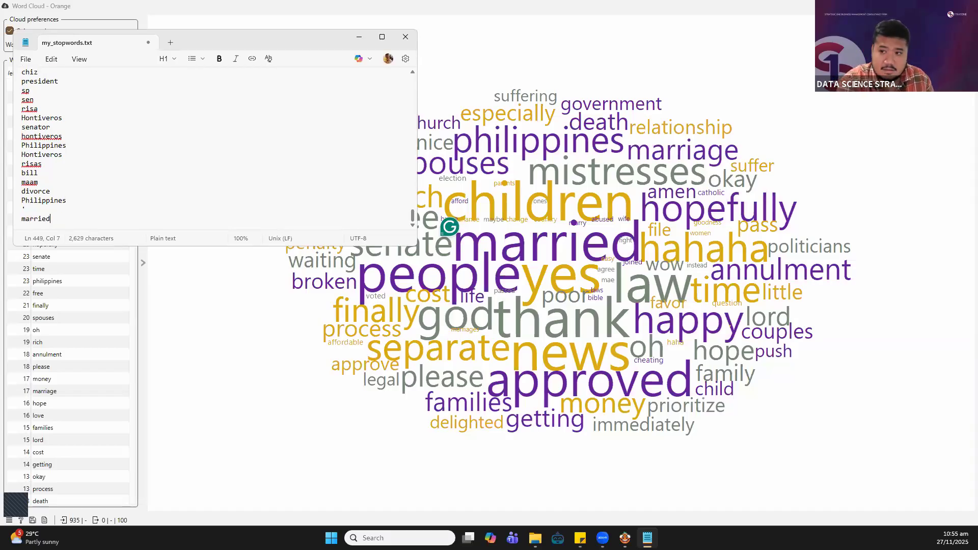
key(Return)
text(p)
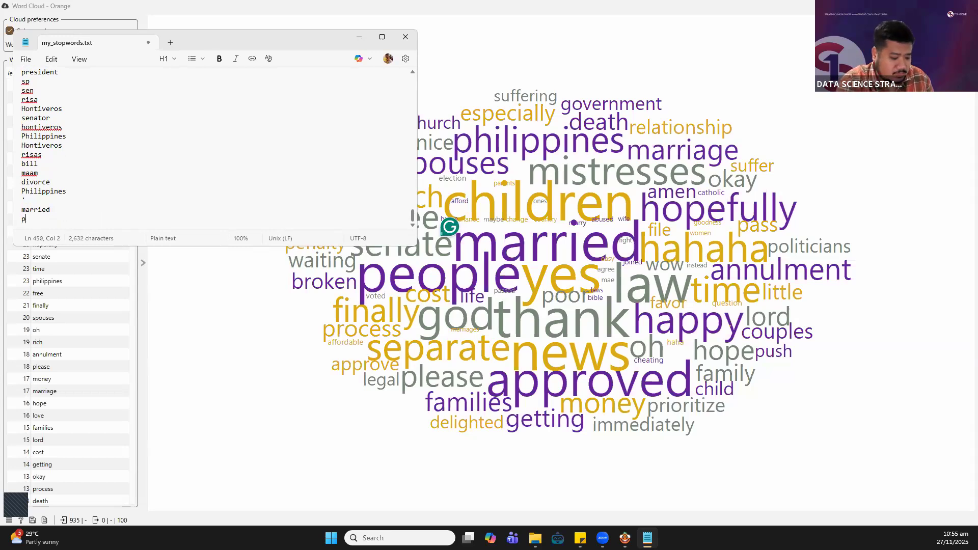
text(hilippines)
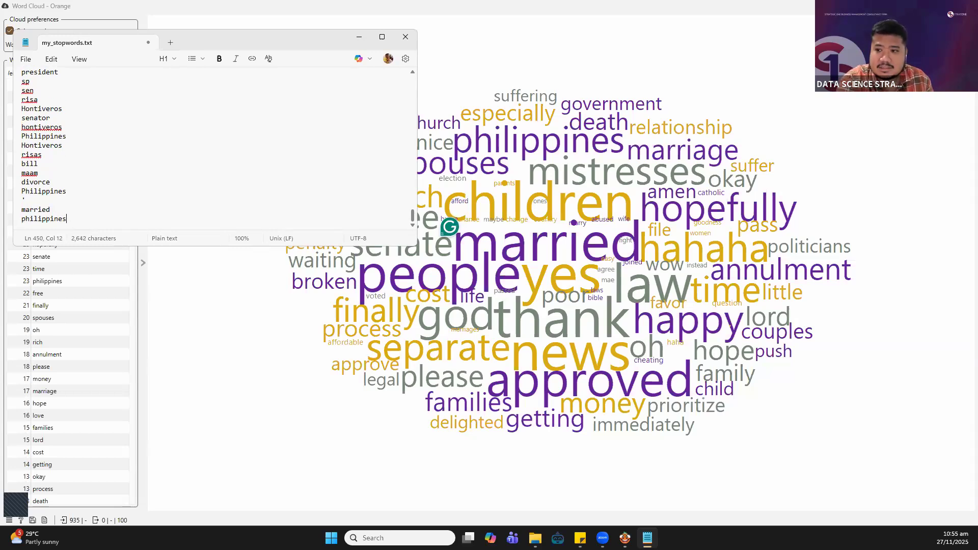
key(Return)
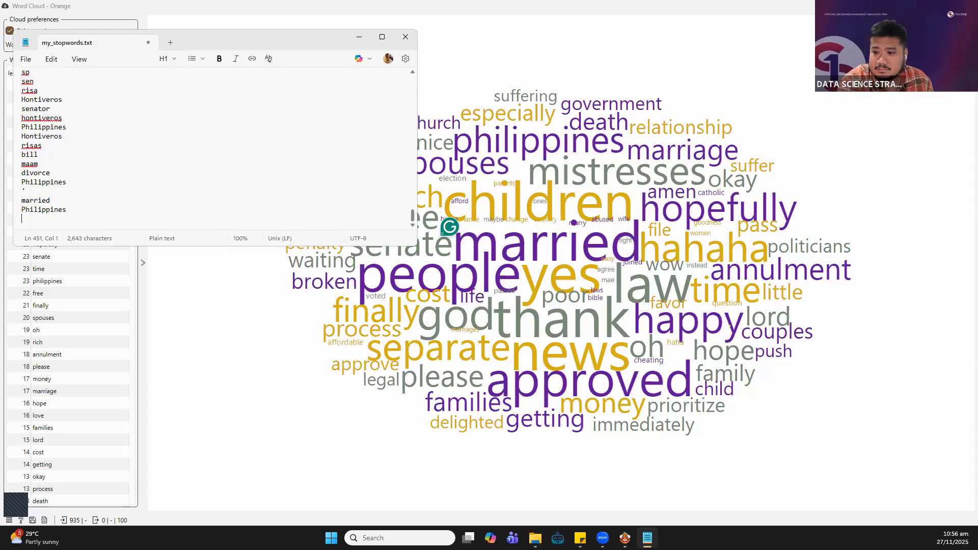
key(ctrl+s)
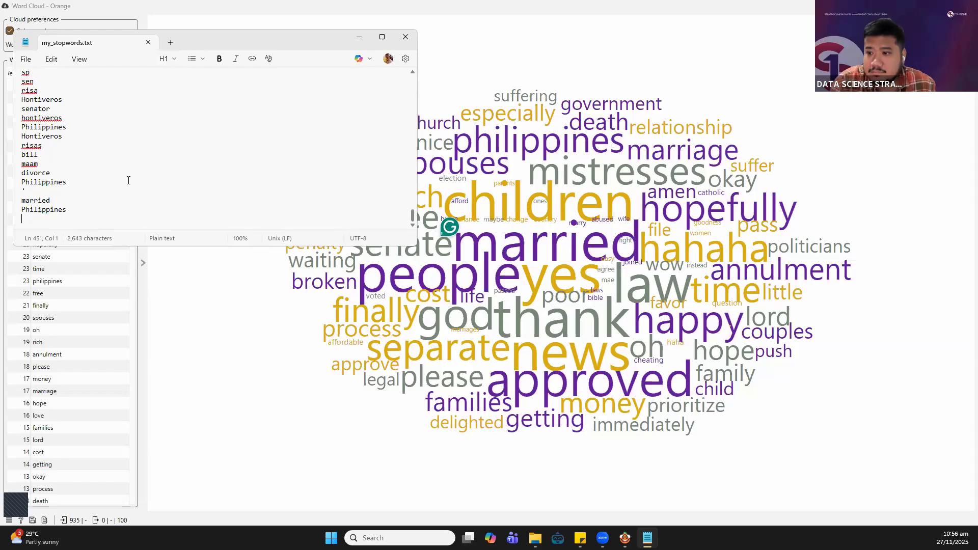
click(114, 117)
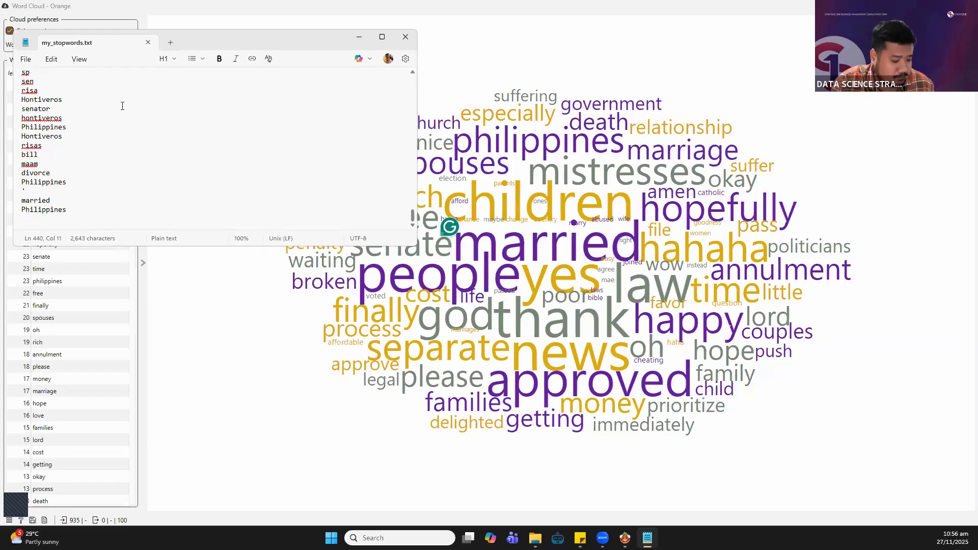
click(405, 37)
key(Escape)
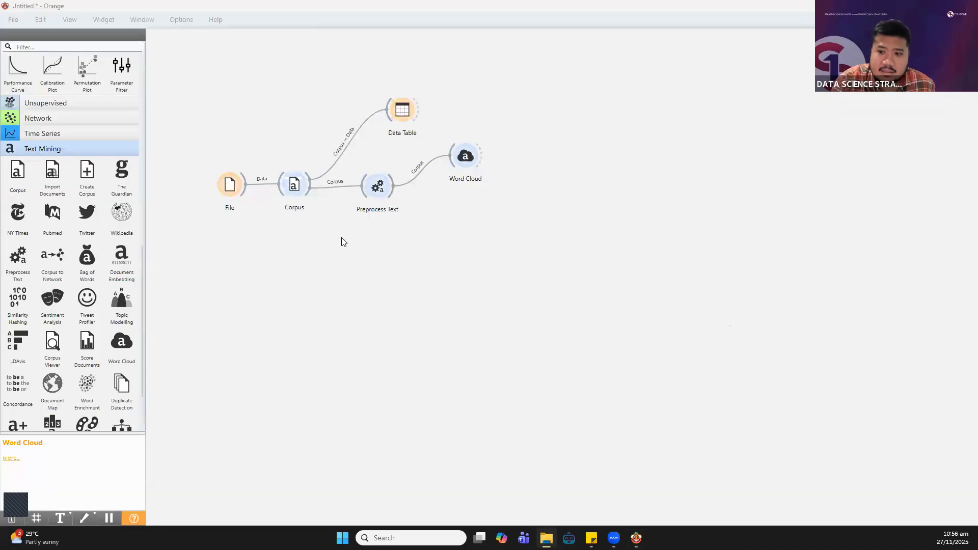
Reload the edited my_stopwords.txt in Preprocess Text and close the widget's window
double_click(381, 188)
click(804, 251)
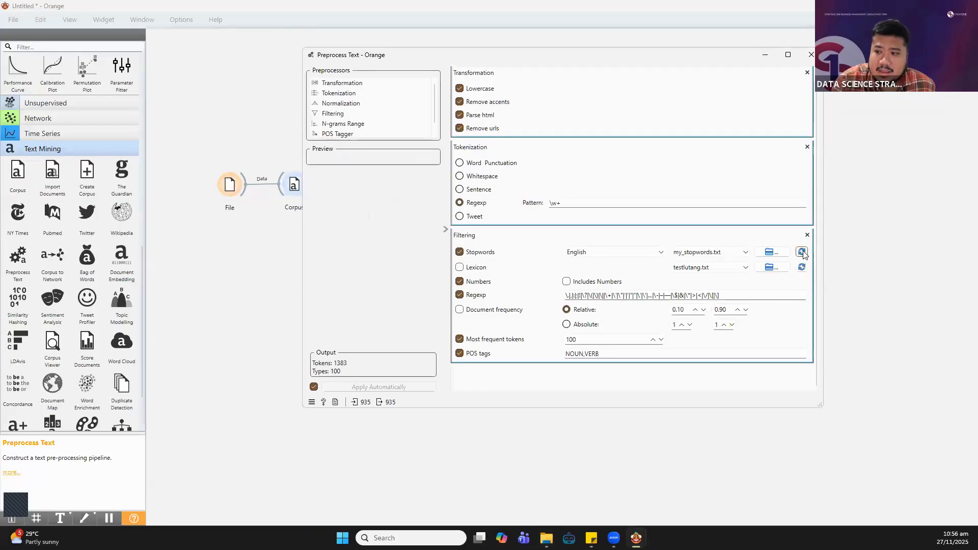
click(808, 54)
mouse_move(636, 538)
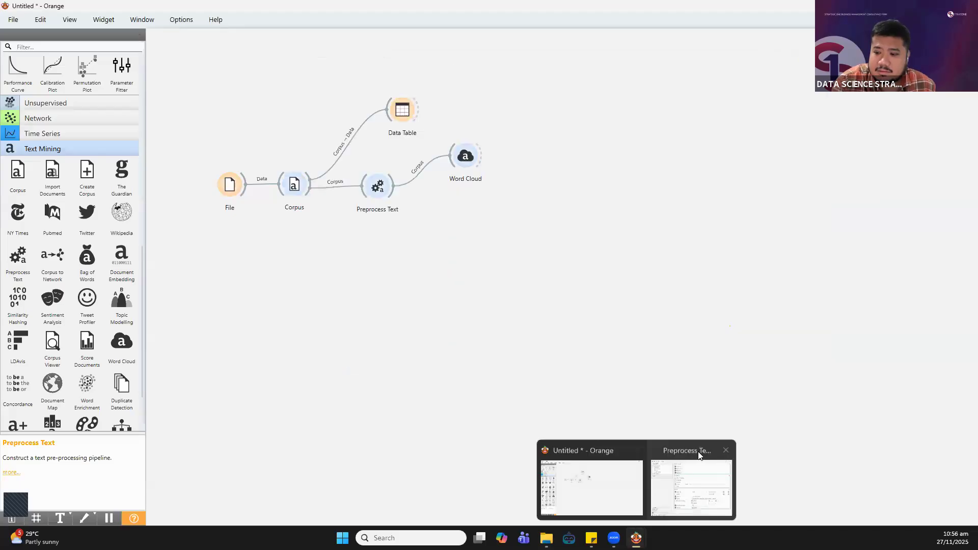
click(721, 452)
Open the Word Cloud to check whether the newly added stopwords are filtered out
click(468, 155)
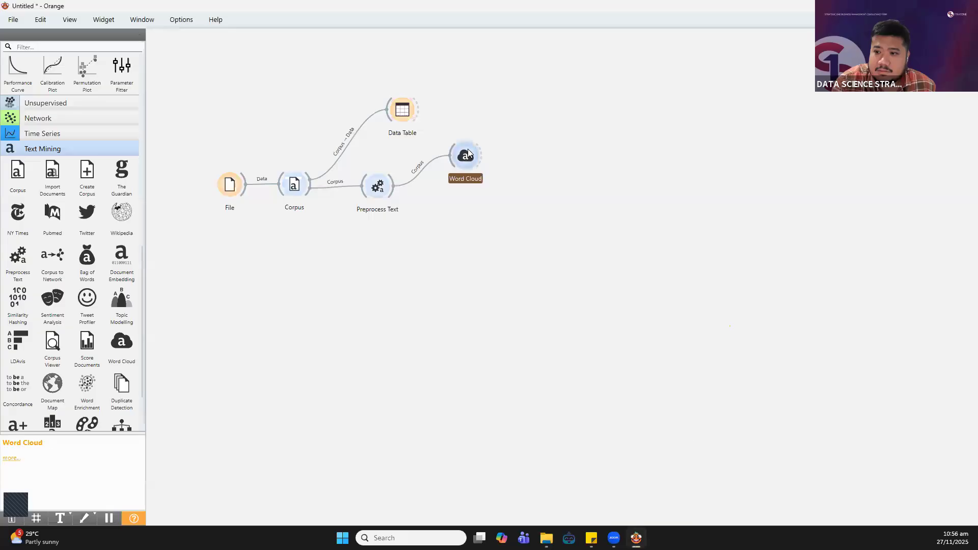
double_click(477, 157)
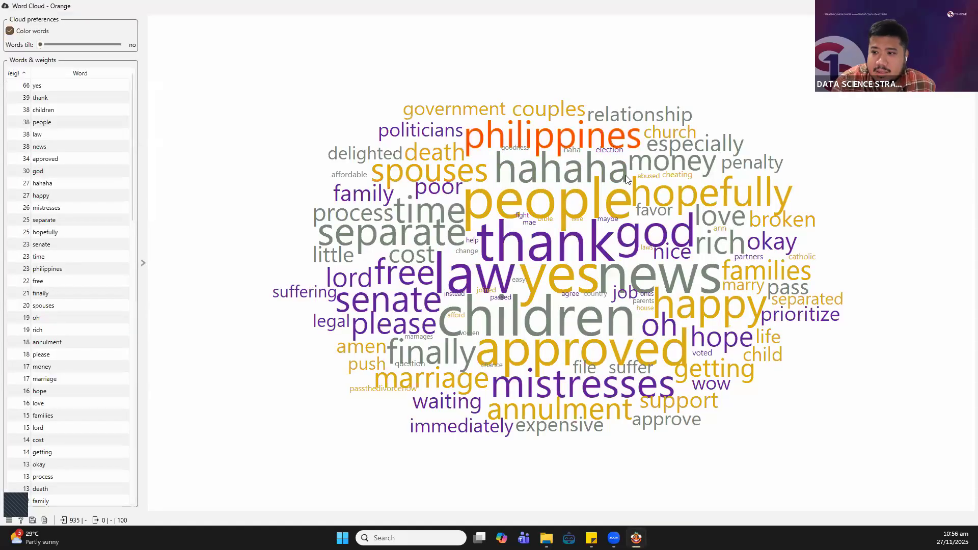
click(966, 7)
Load my_stopwords.txt from the Text Analytics folder again in Preprocess Text, reload it and recheck the Word Cloud
click(372, 187)
double_click(375, 187)
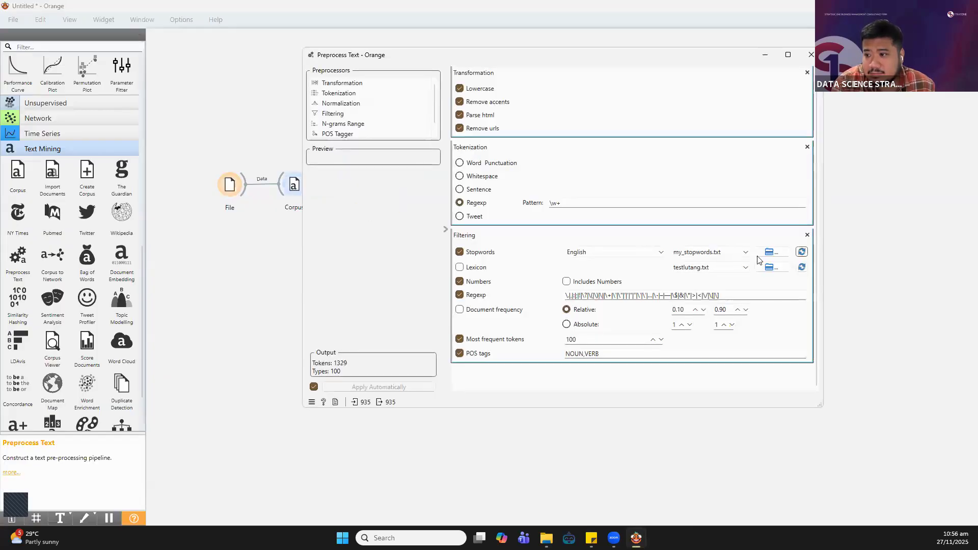
click(799, 254)
click(799, 253)
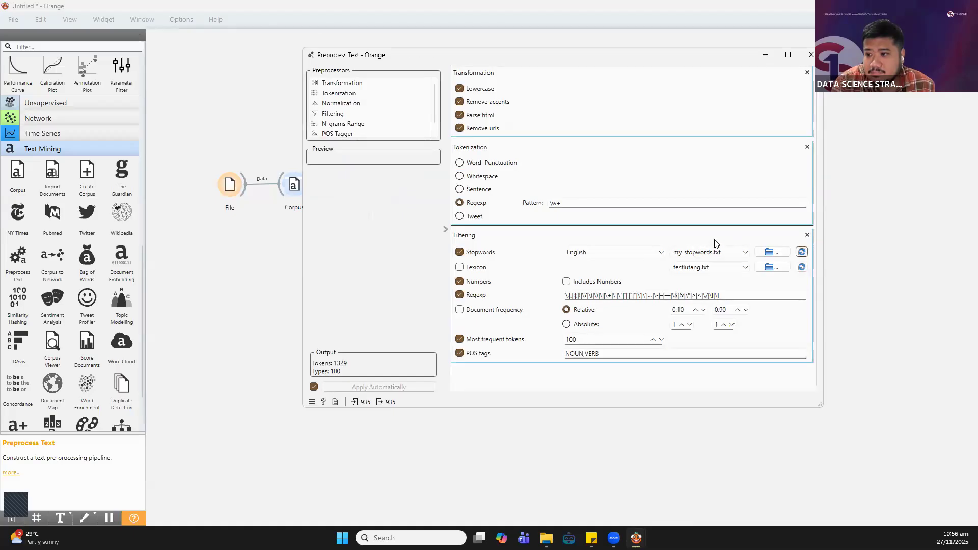
click(763, 251)
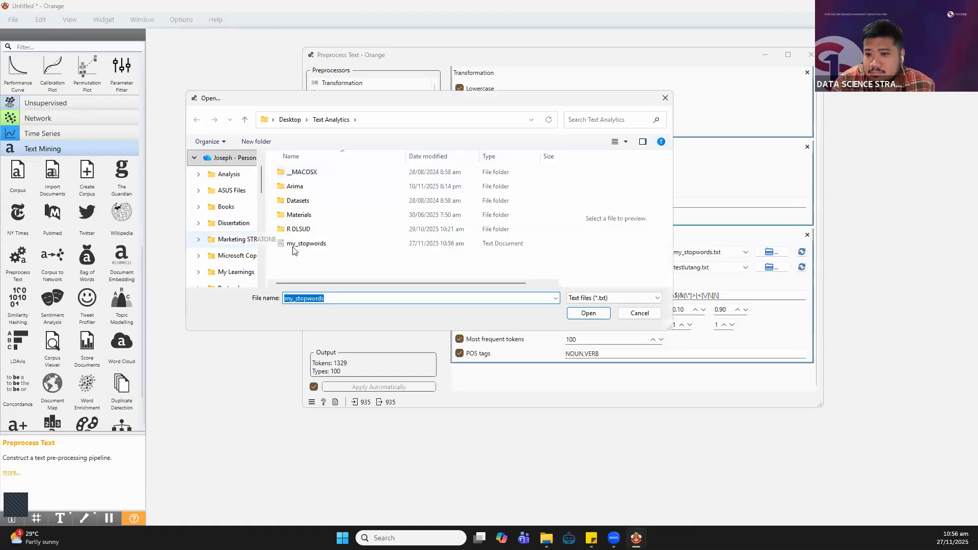
click(294, 245)
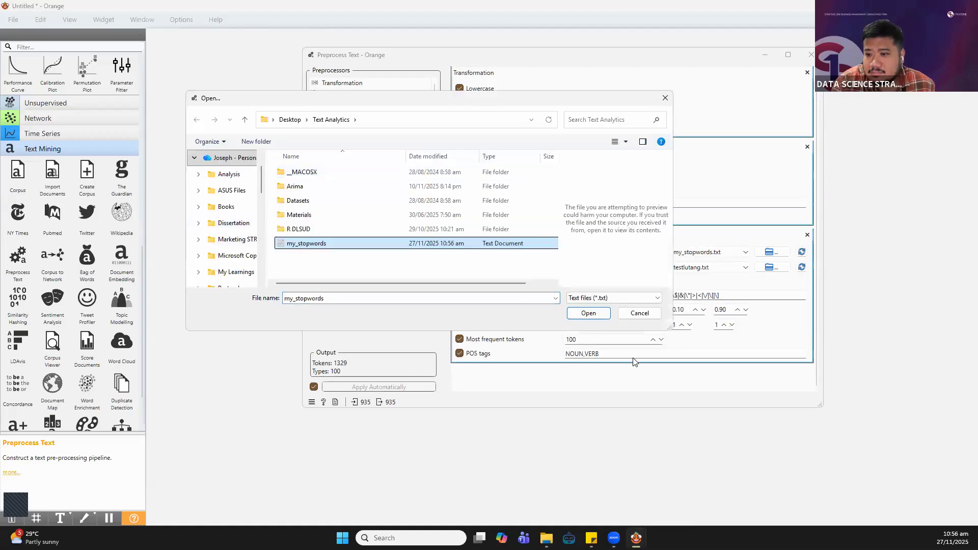
click(584, 317)
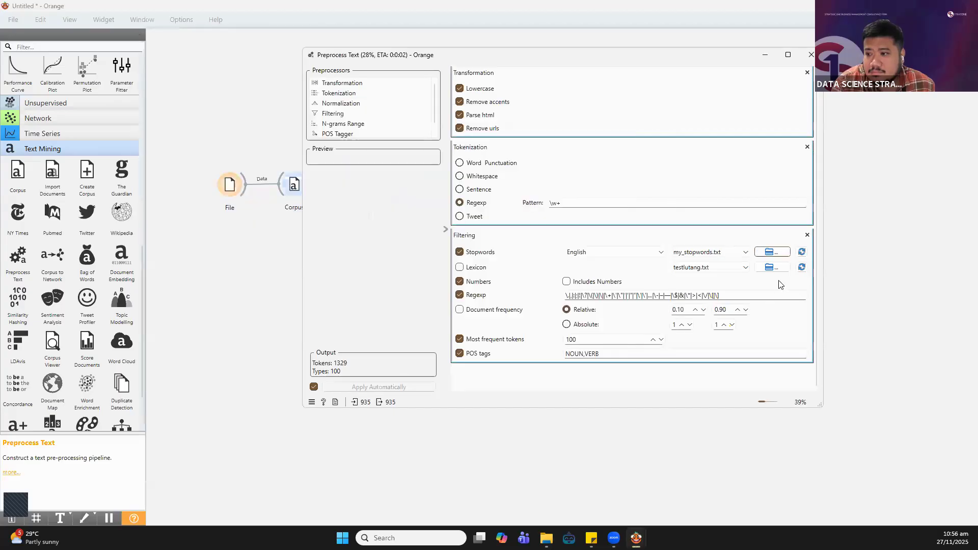
click(800, 253)
click(811, 55)
double_click(465, 158)
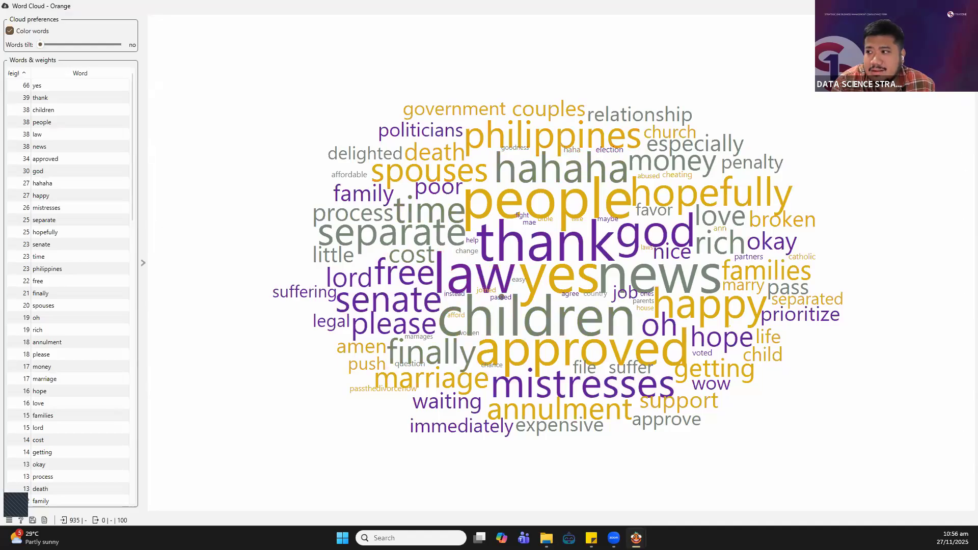
key(Escape)
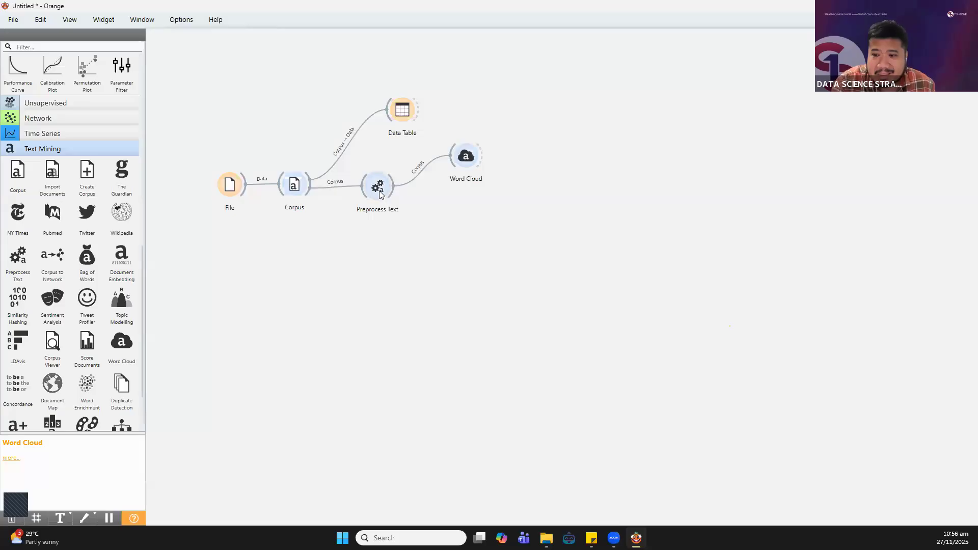
Reopen my_stopwords.txt, change the last entry to lowercase "philippines", save the file and close it
click(378, 192)
click(546, 538)
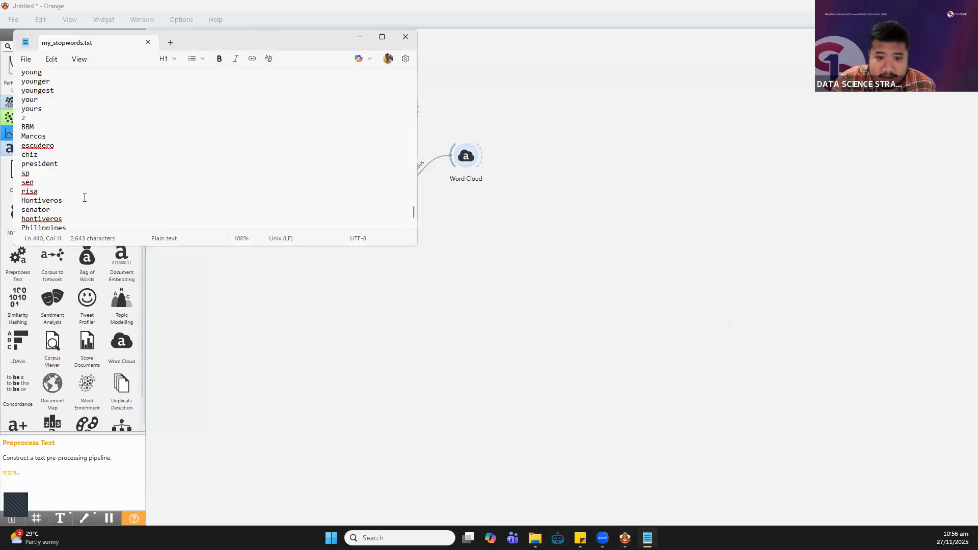
scroll(86, 197, down, 3)
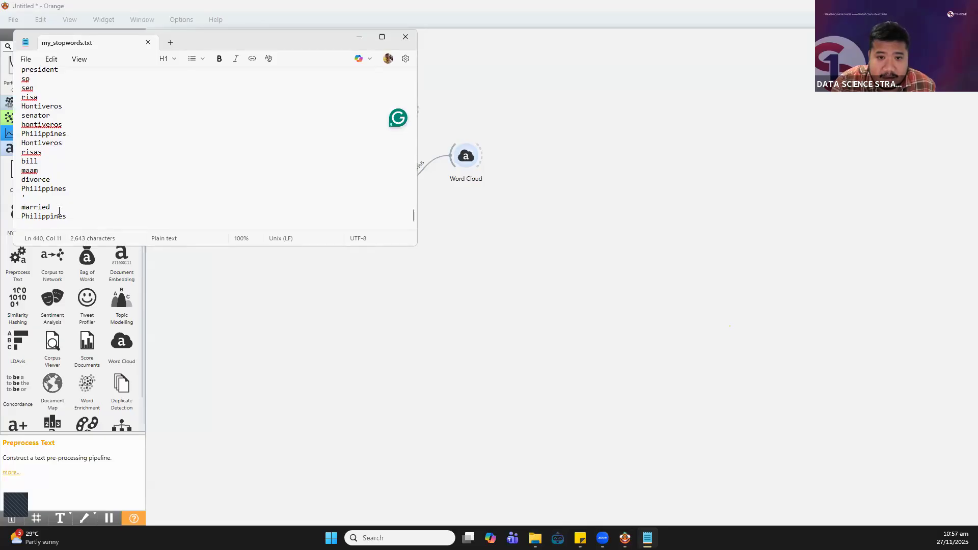
click(21, 216)
key(Delete)
text(p)
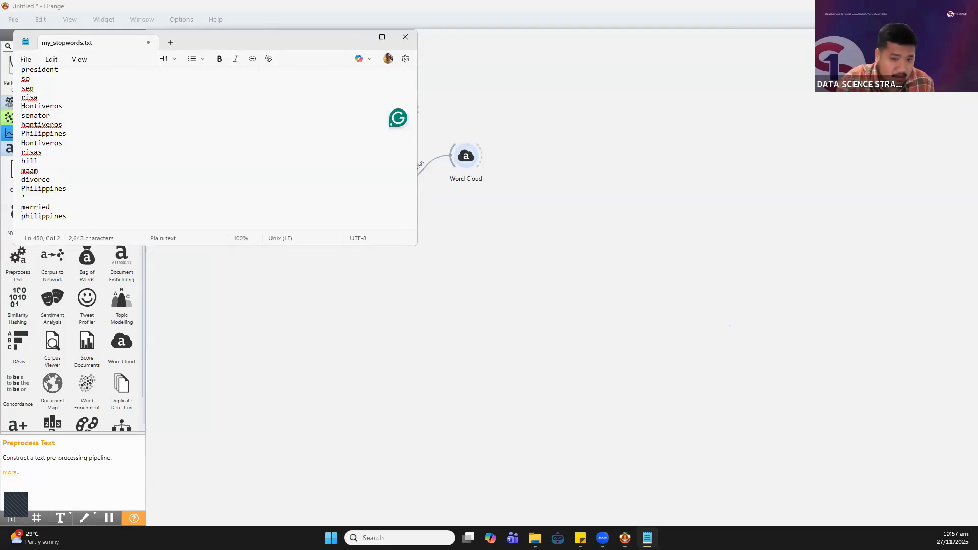
click(404, 39)
Reload the corrected stopword file in Preprocess Text and examine the Word Cloud for the lowercase entry
double_click(368, 178)
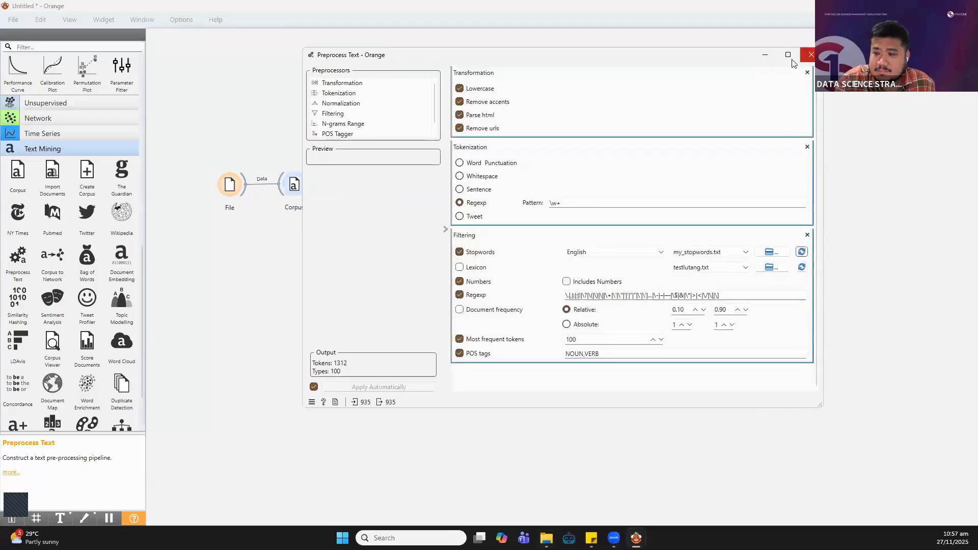
click(810, 55)
double_click(461, 159)
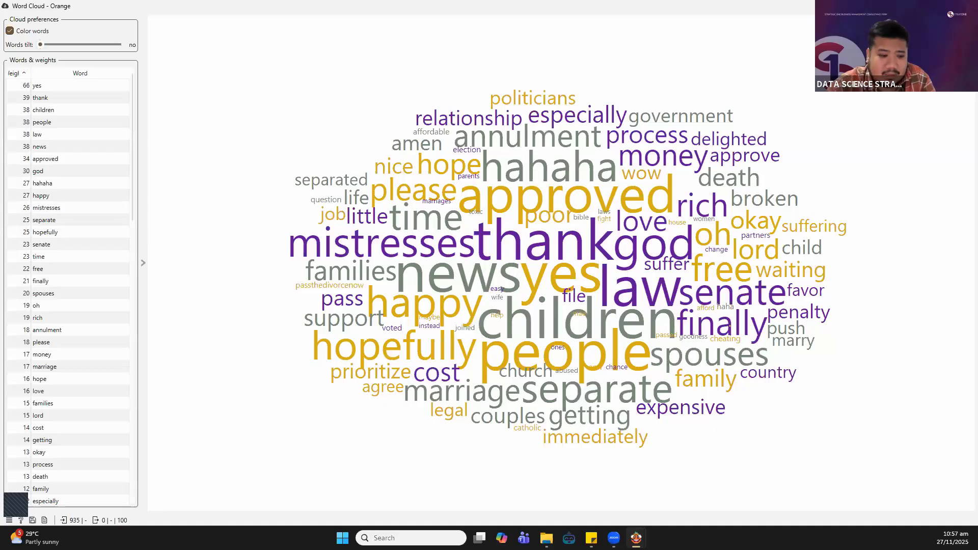
click(965, 6)
drag(465, 160, 456, 153)
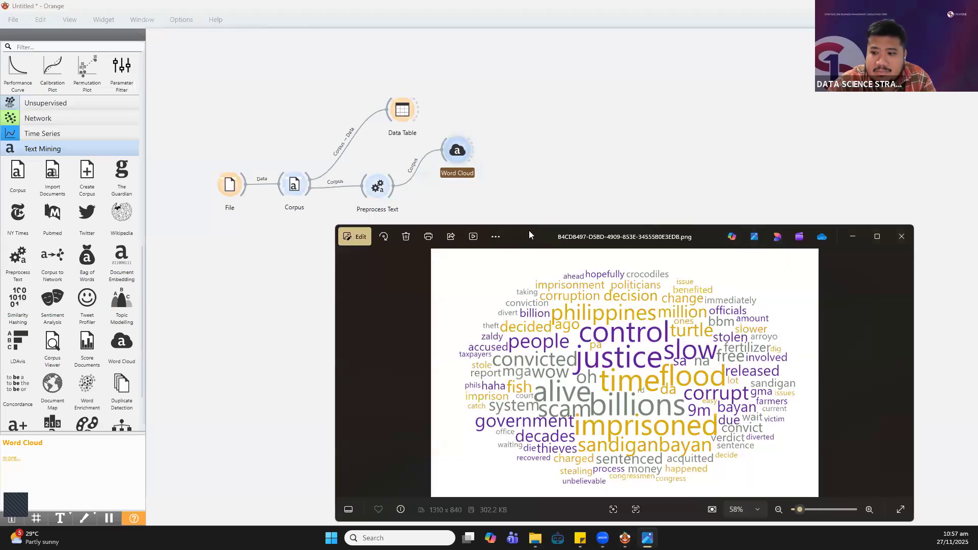
Enlarge the window of the shared word cloud PNG and zoom to 121% to examine its words
drag(528, 232, 425, 48)
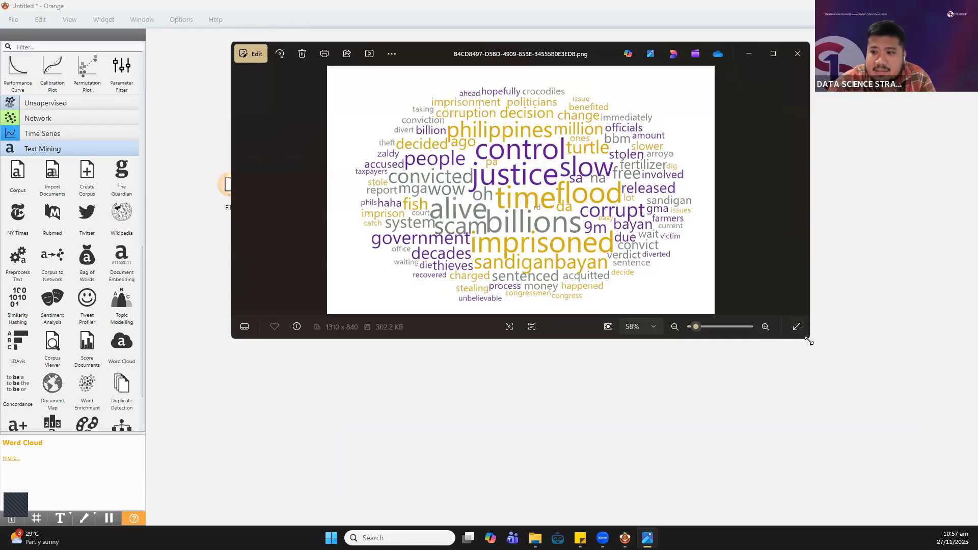
drag(809, 340, 876, 445)
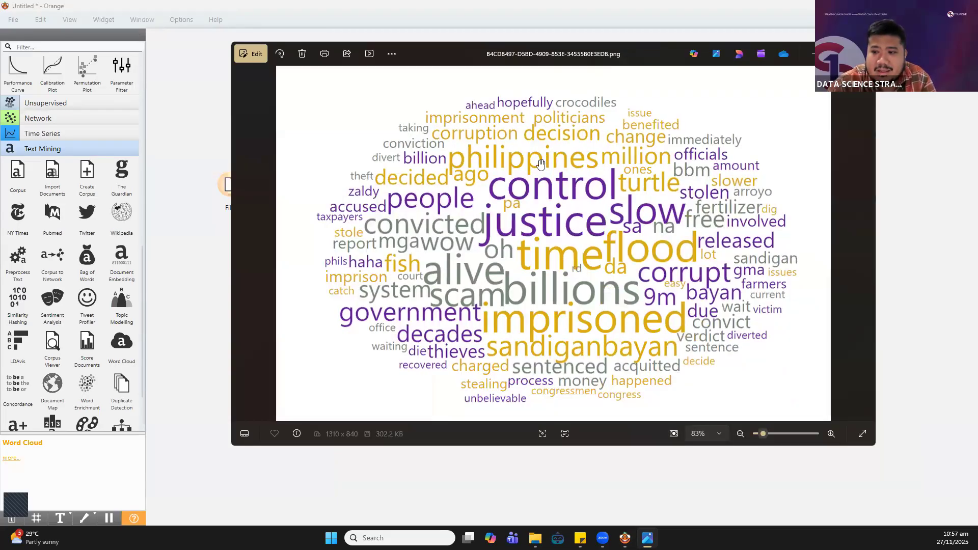
scroll(560, 201, up, 2)
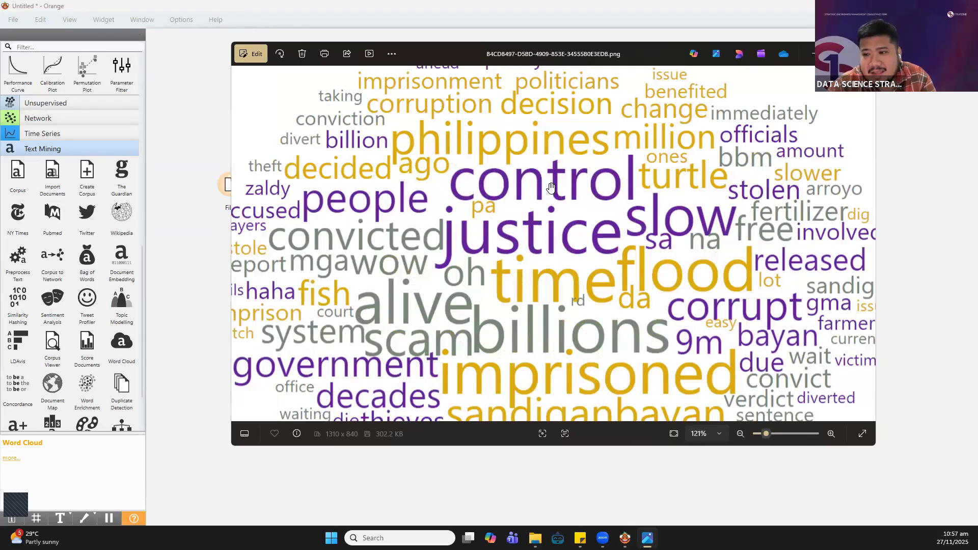
drag(551, 187, 494, 154)
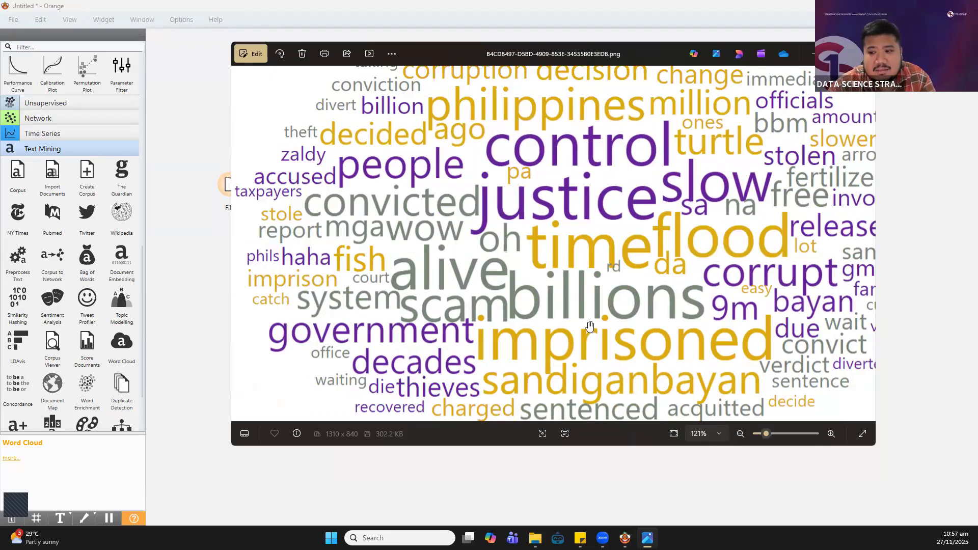
drag(566, 234, 440, 113)
scroll(440, 113, down, 3)
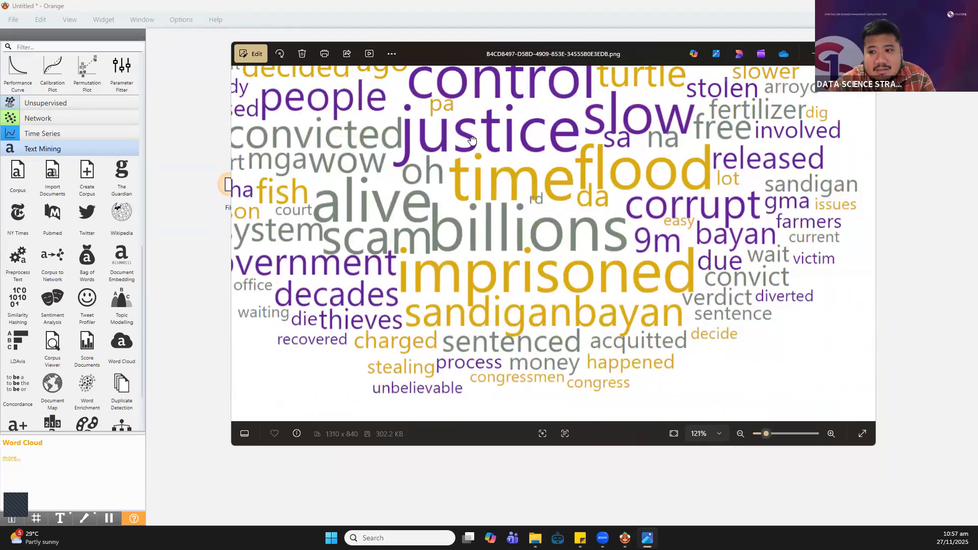
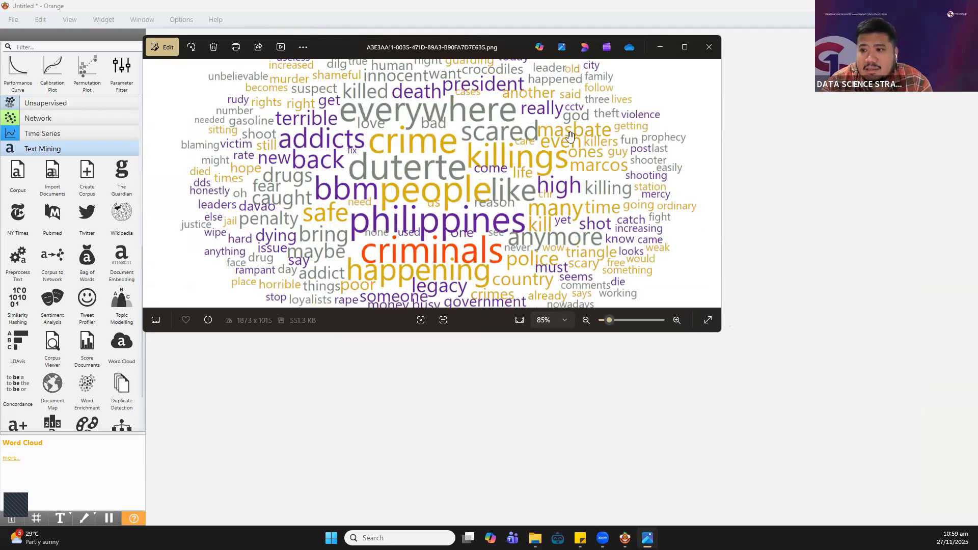
Examine the words in the second shared word cloud PNG at several zoom levels and close the image
scroll(448, 207, down, 2)
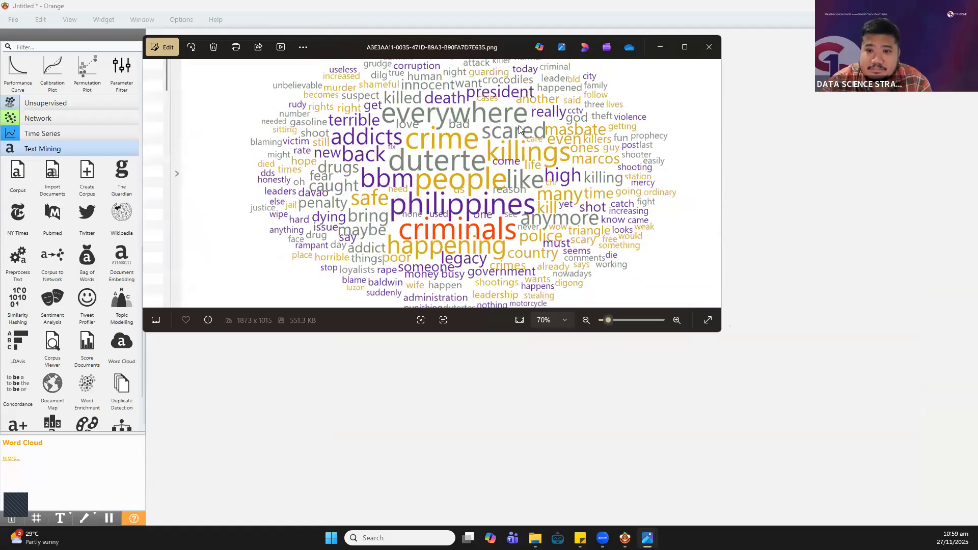
scroll(520, 124, down, 3)
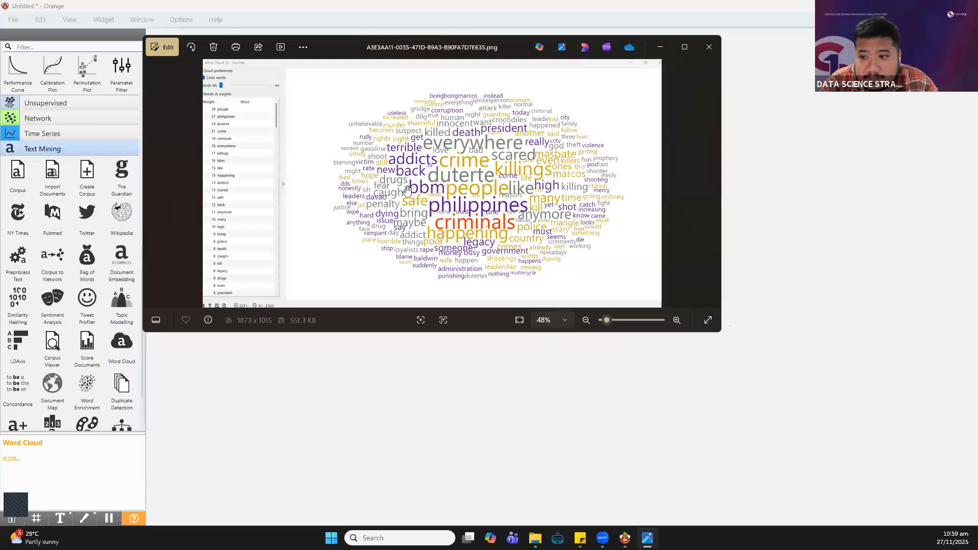
scroll(407, 190, up, 3)
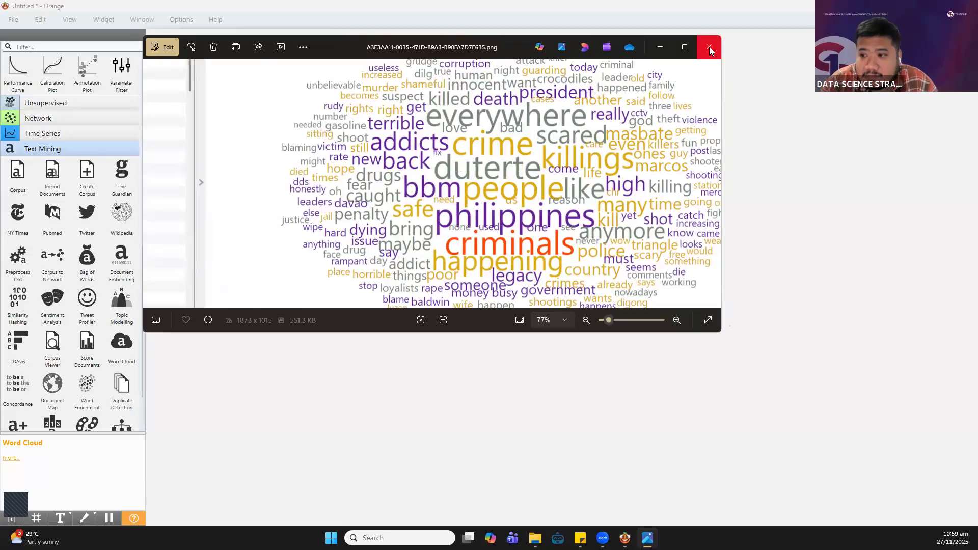
drag(564, 179, 416, 157)
click(709, 46)
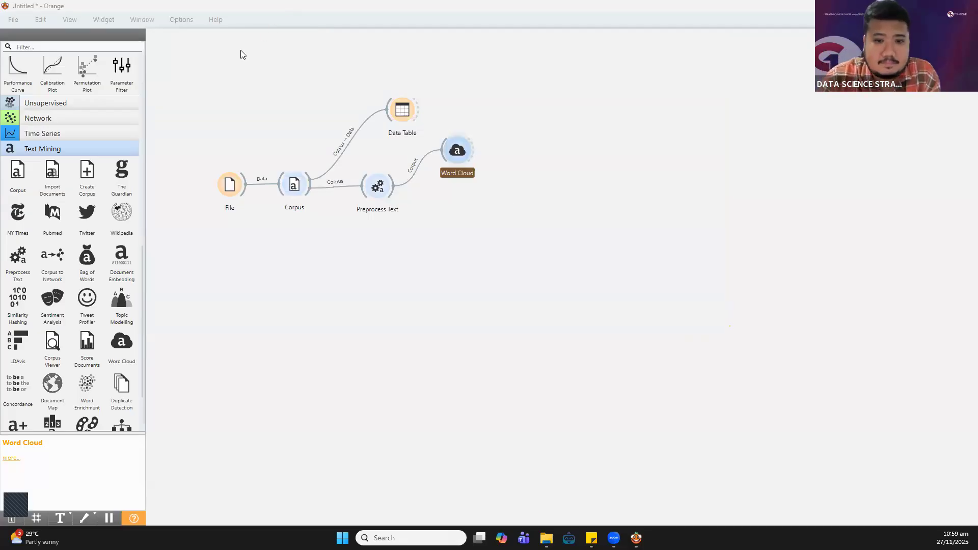
Add Network File and Network Explorer widgets, linking Preprocess Text to Network File and Network File to Network Explorer
click(117, 117)
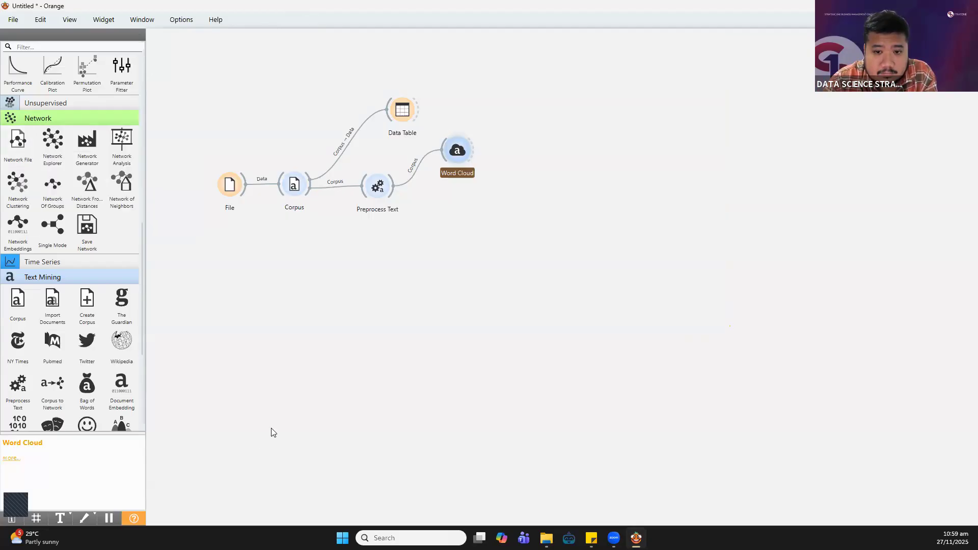
click(17, 147)
drag(534, 150, 469, 241)
drag(393, 190, 452, 251)
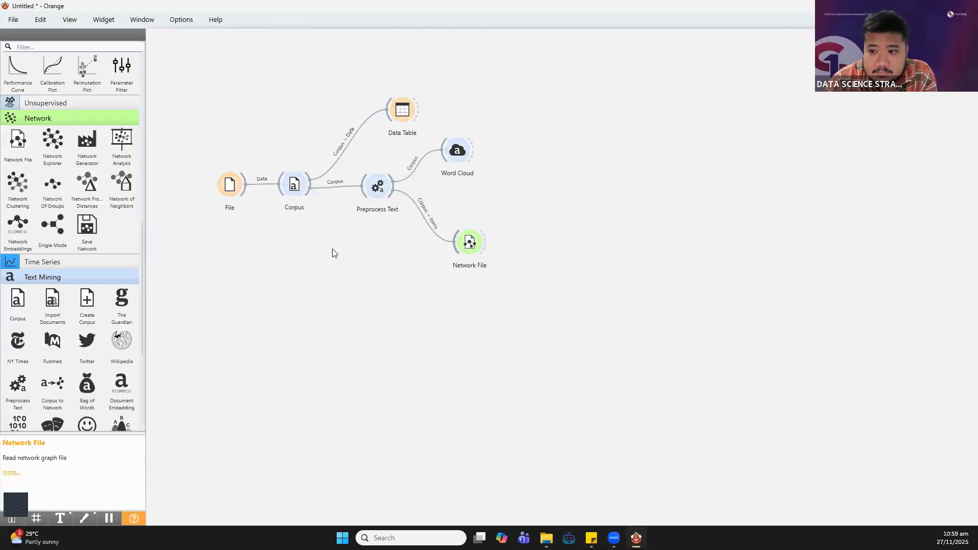
drag(53, 143, 545, 241)
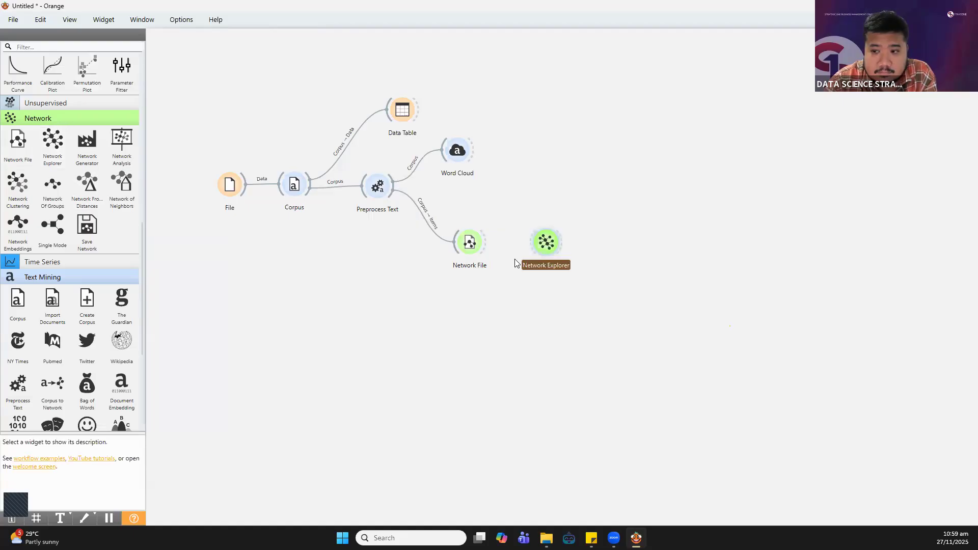
drag(483, 248, 544, 243)
Check the Network File settings, close them and try to open the Network Explorer widget
click(469, 245)
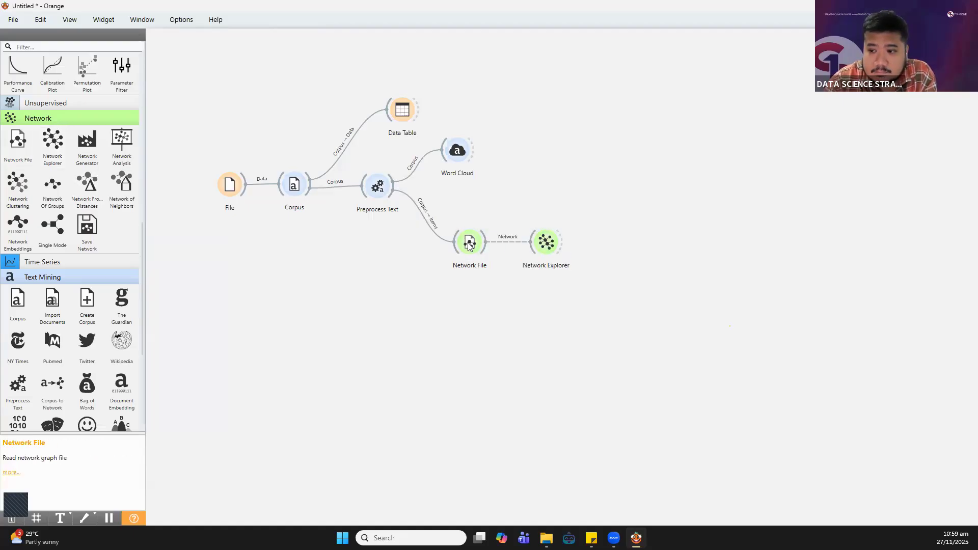
double_click(469, 245)
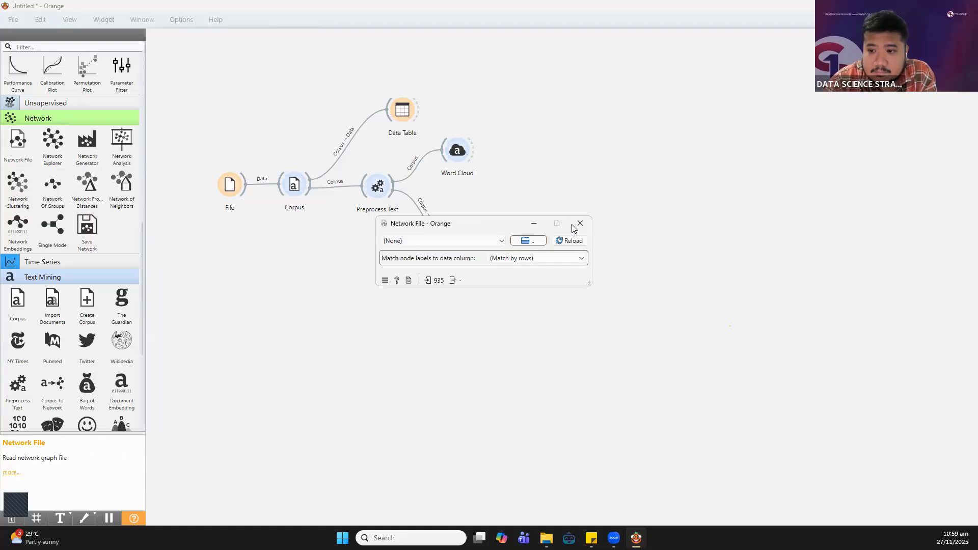
key(Escape)
click(542, 240)
double_click(543, 241)
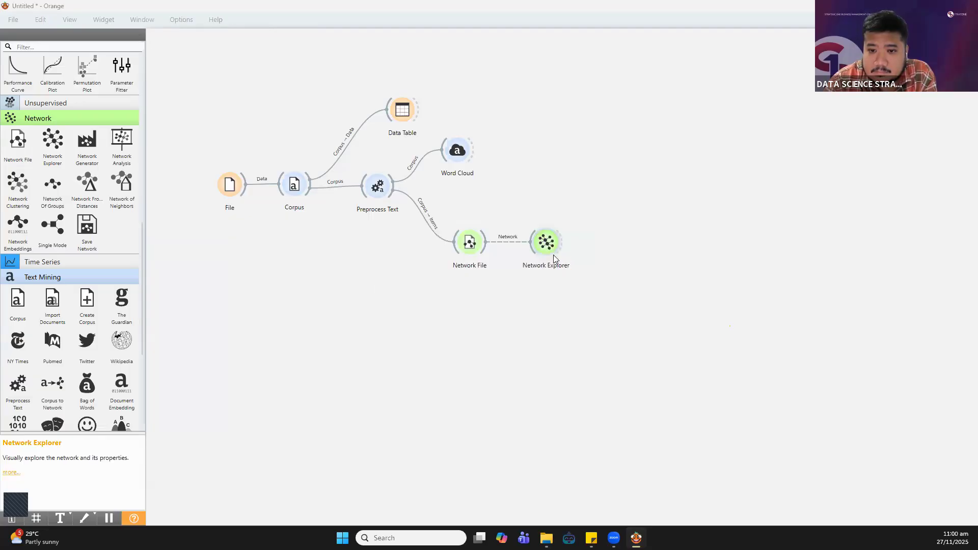
double_click(550, 247)
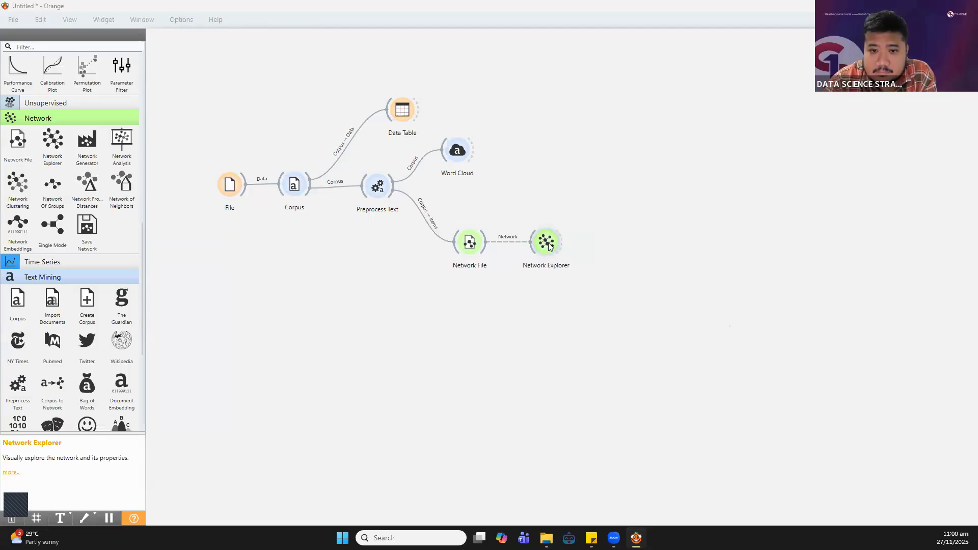
click(550, 247)
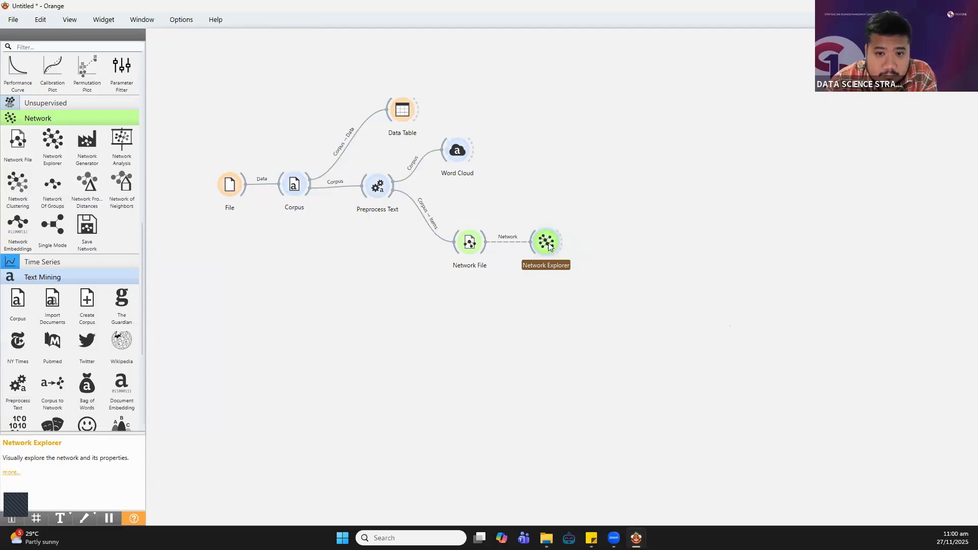
Delete Network File, try linking Preprocess Text to a Network From Distances widget, and remove that widget too
click(474, 245)
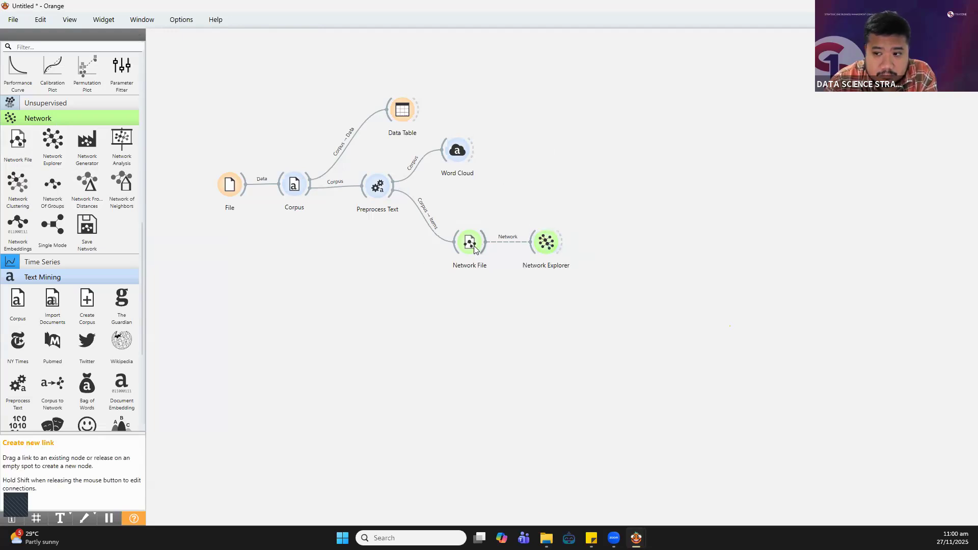
key(Delete)
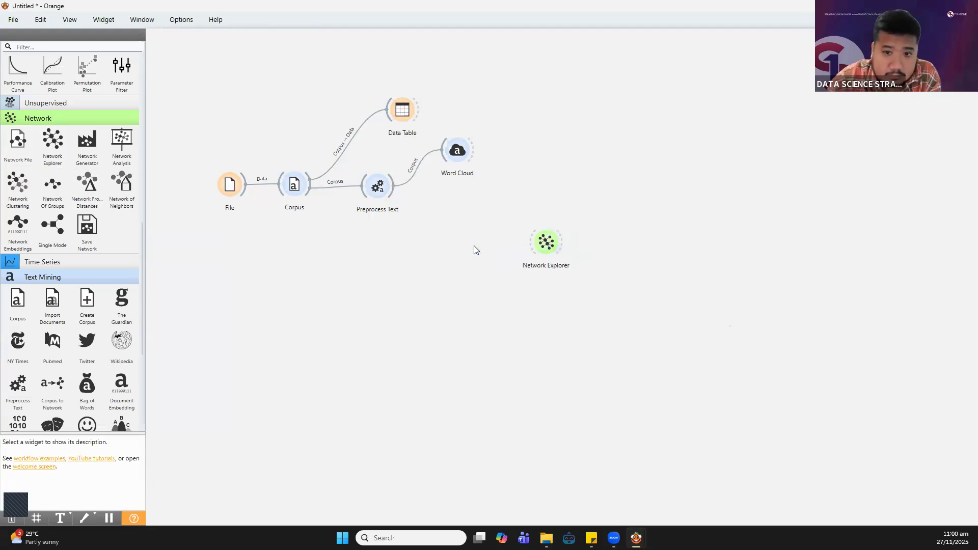
click(75, 190)
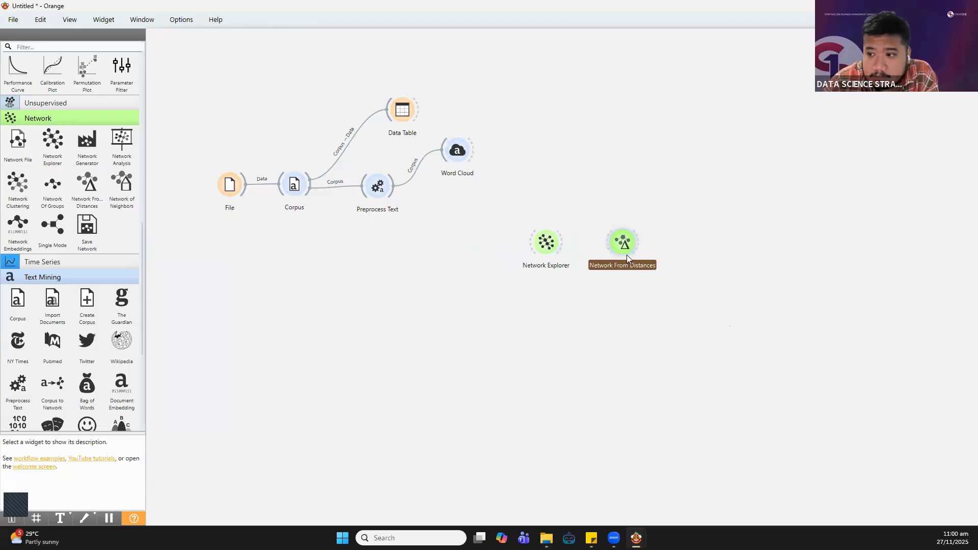
drag(623, 242, 450, 240)
drag(392, 189, 447, 235)
key(Delete)
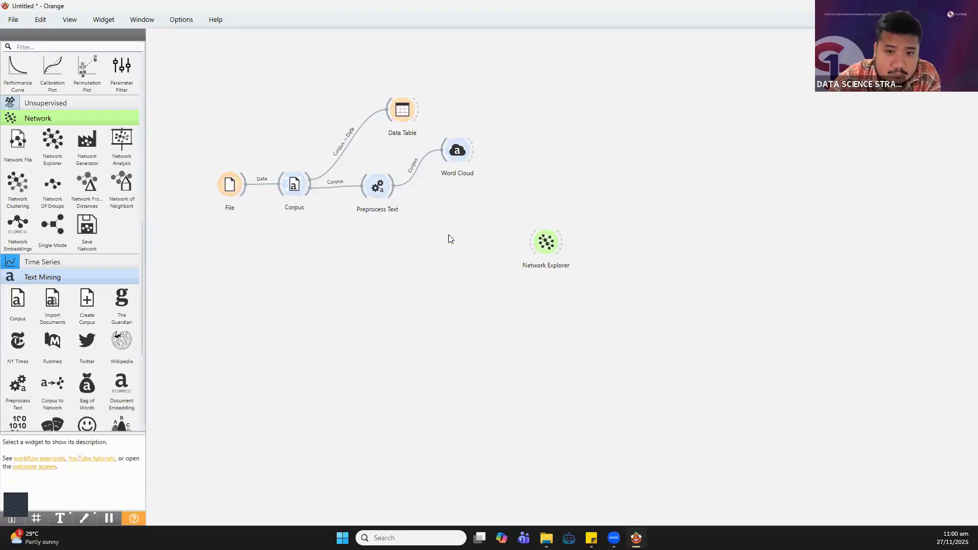
Link the Corpus output of Preprocess Text to the Node Data input of Network Explorer and try to open it
drag(391, 188, 545, 249)
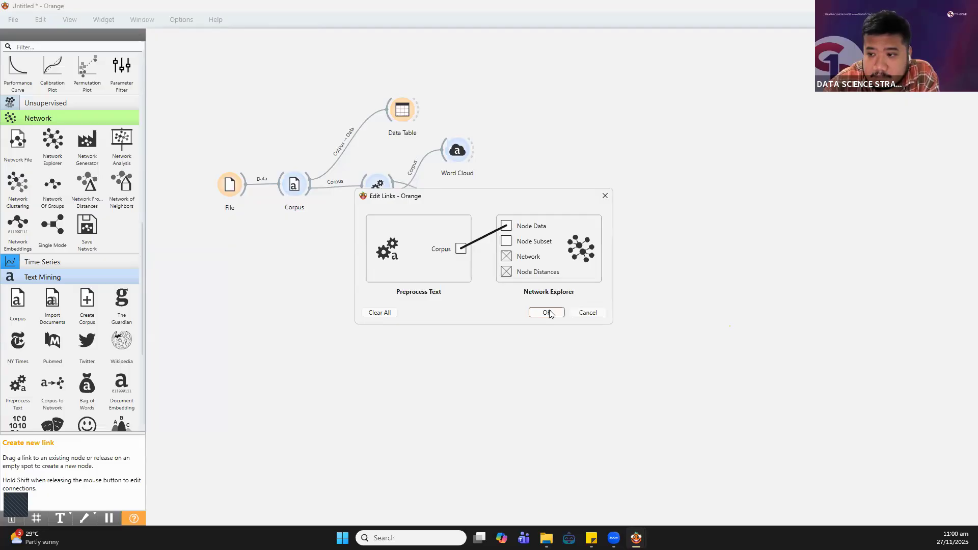
click(547, 312)
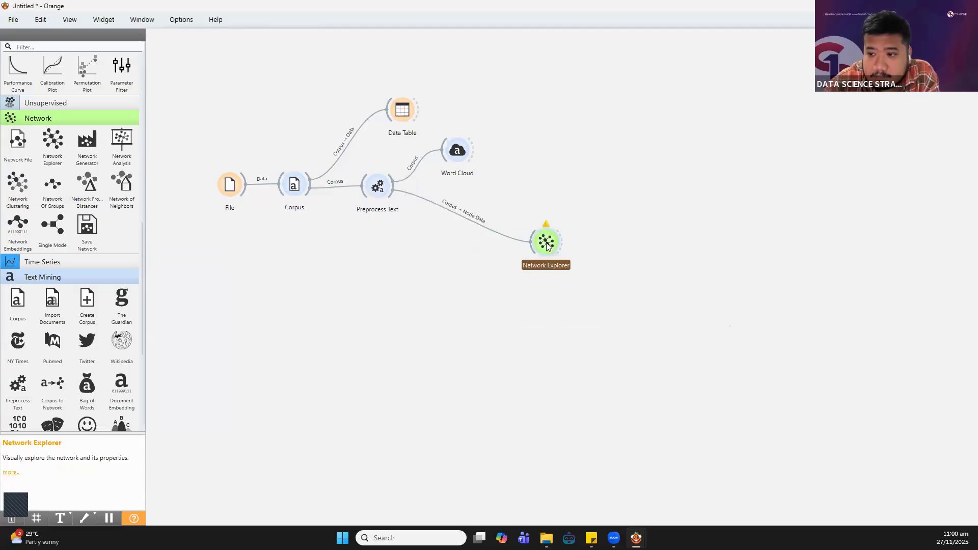
double_click(542, 241)
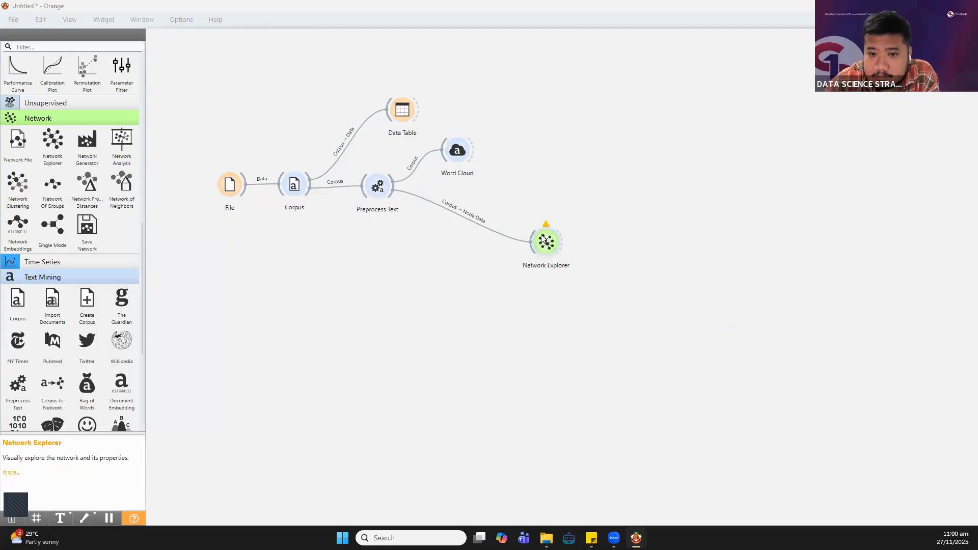
click(545, 244)
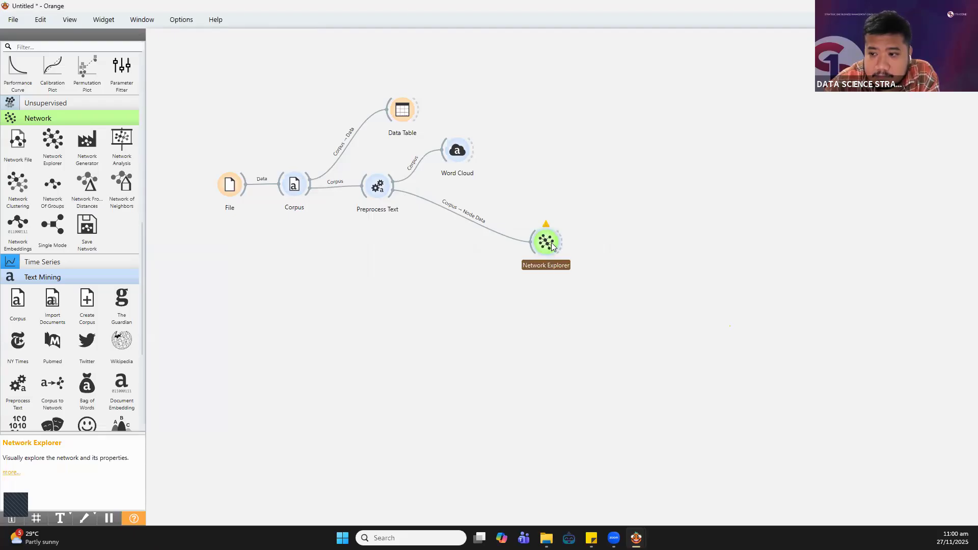
Try to draw another link from Network Explorer and delete the widget from the workflow
click(425, 245)
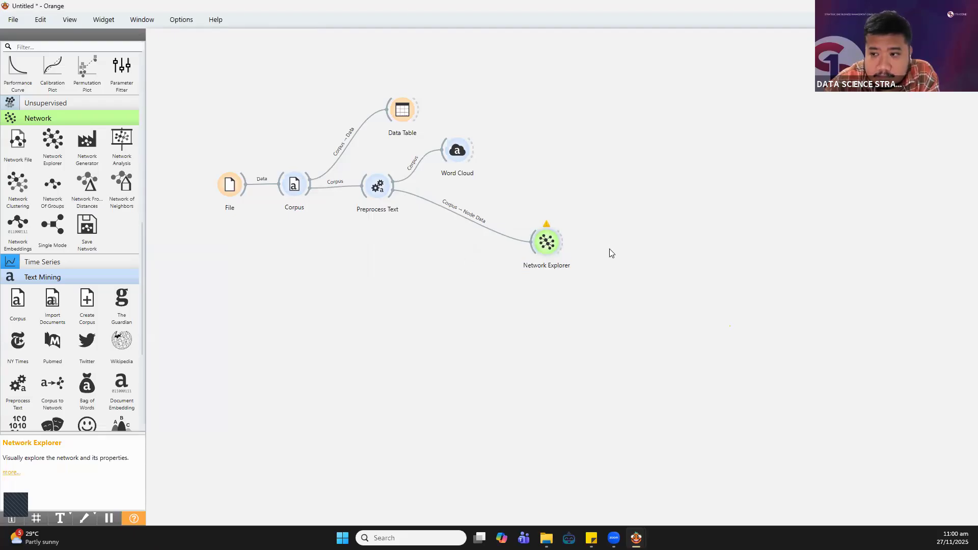
drag(558, 244, 480, 249)
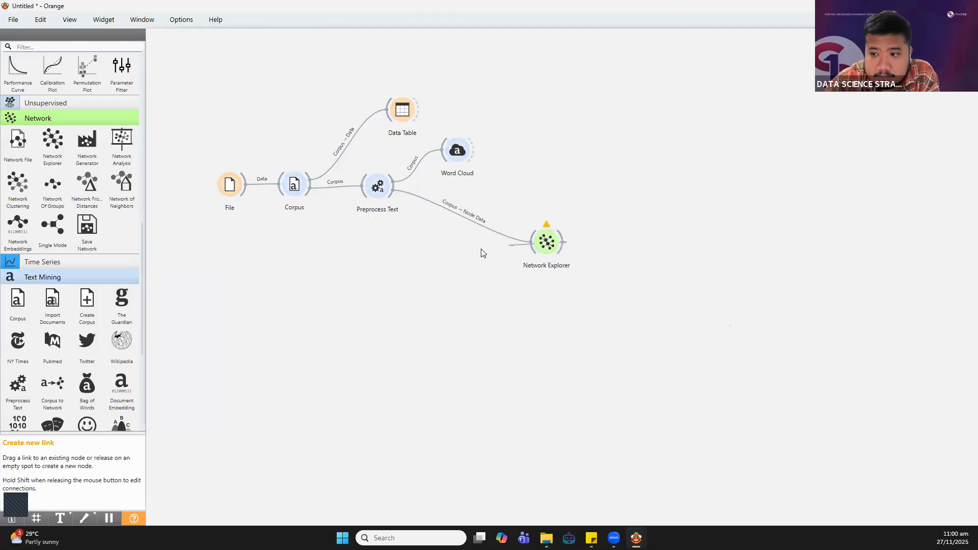
click(637, 163)
click(546, 244)
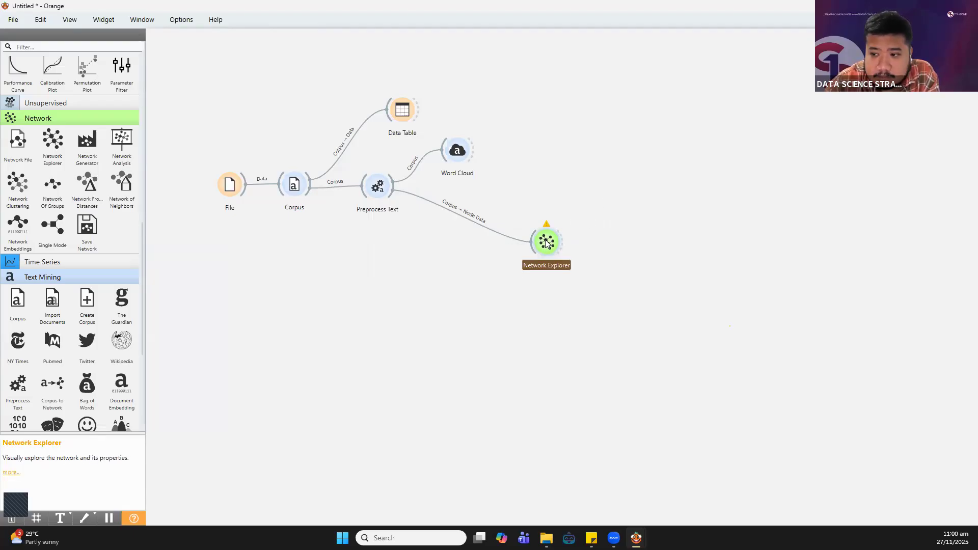
click(634, 250)
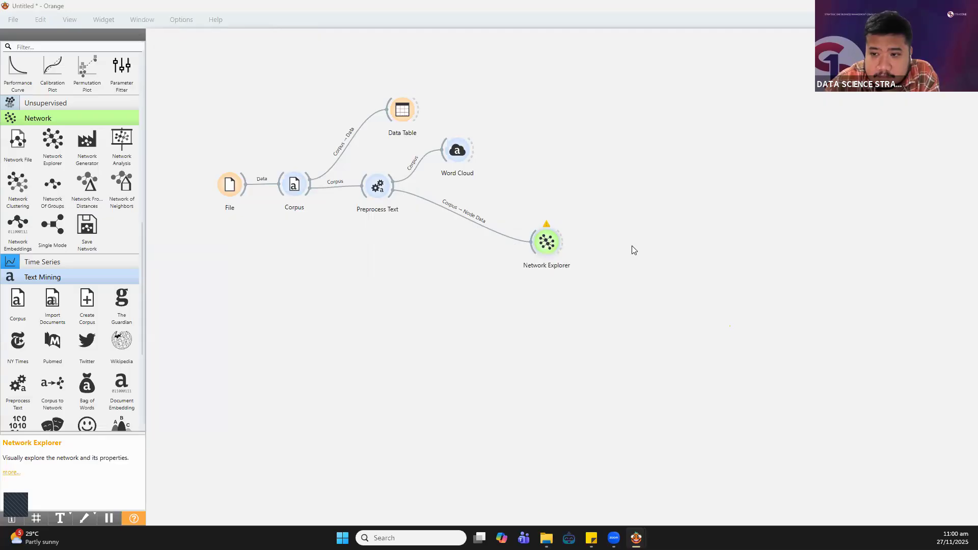
click(547, 243)
key(Delete)
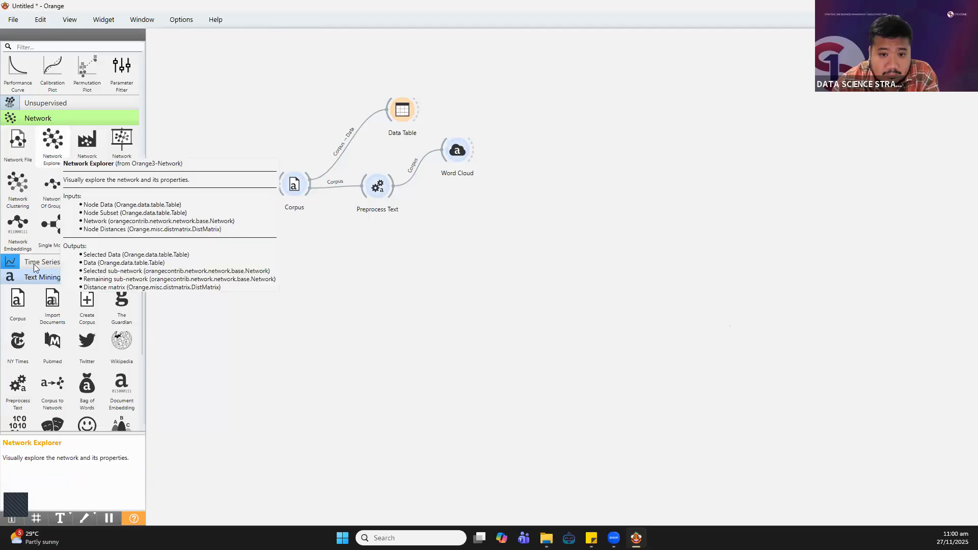
Try placing Network Explorer and Network Generator widgets on the canvas, and delete both of them
click(43, 157)
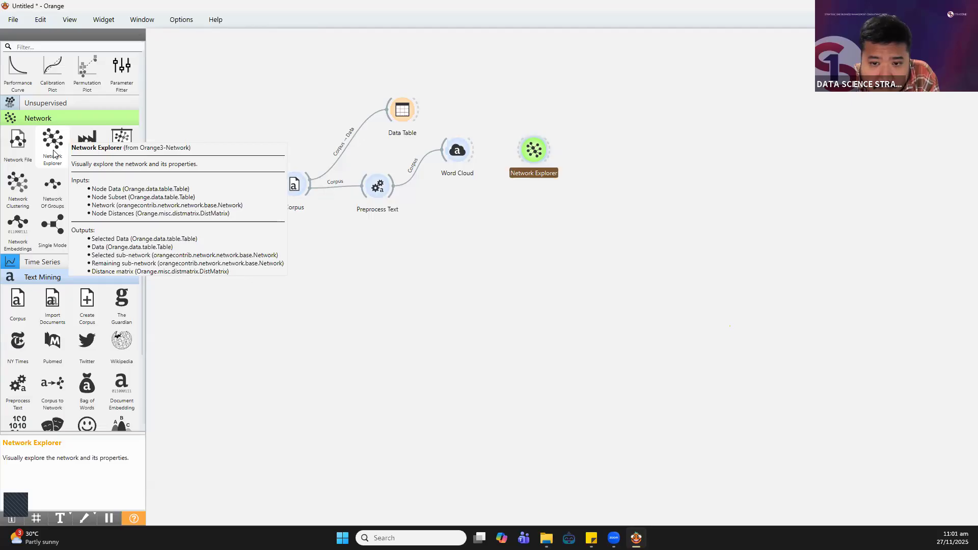
scroll(54, 153, up, 4)
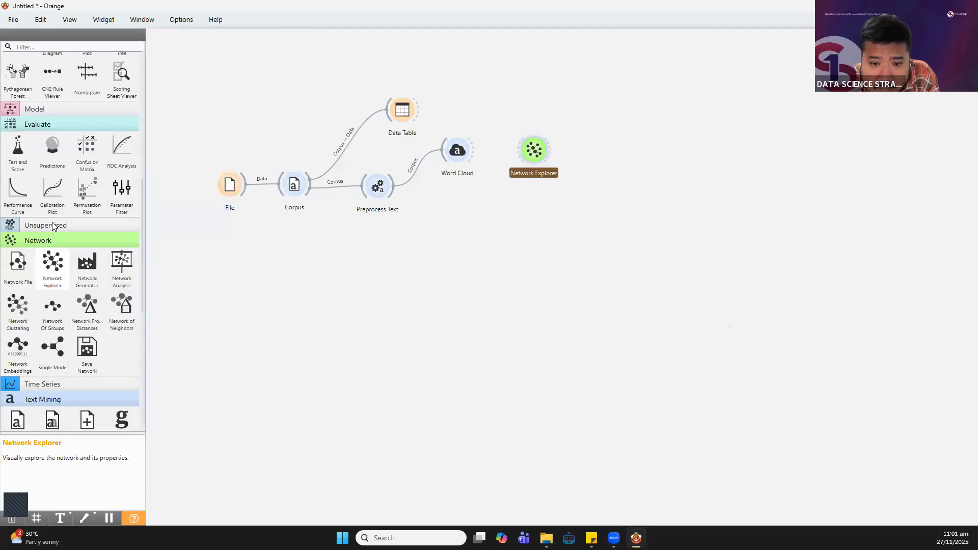
click(73, 265)
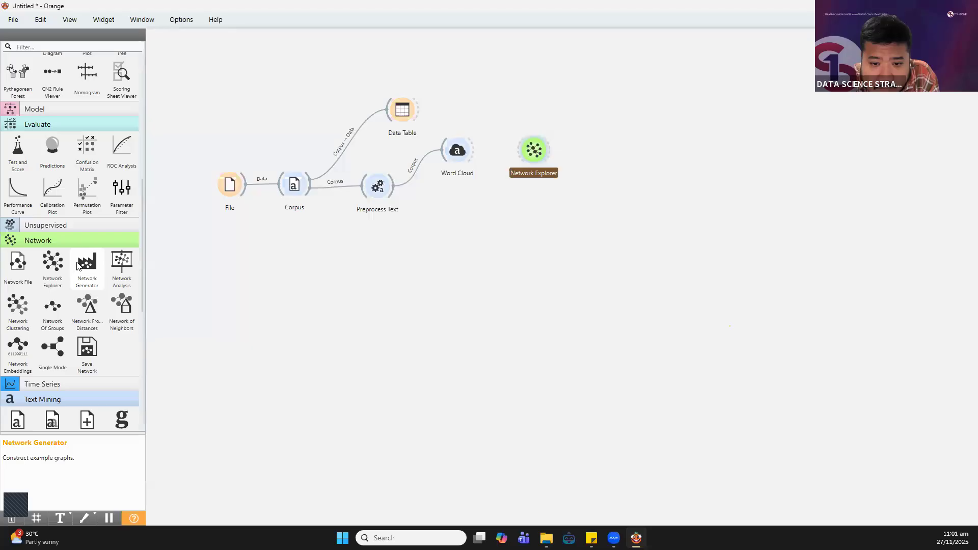
drag(607, 155, 376, 277)
key(Delete)
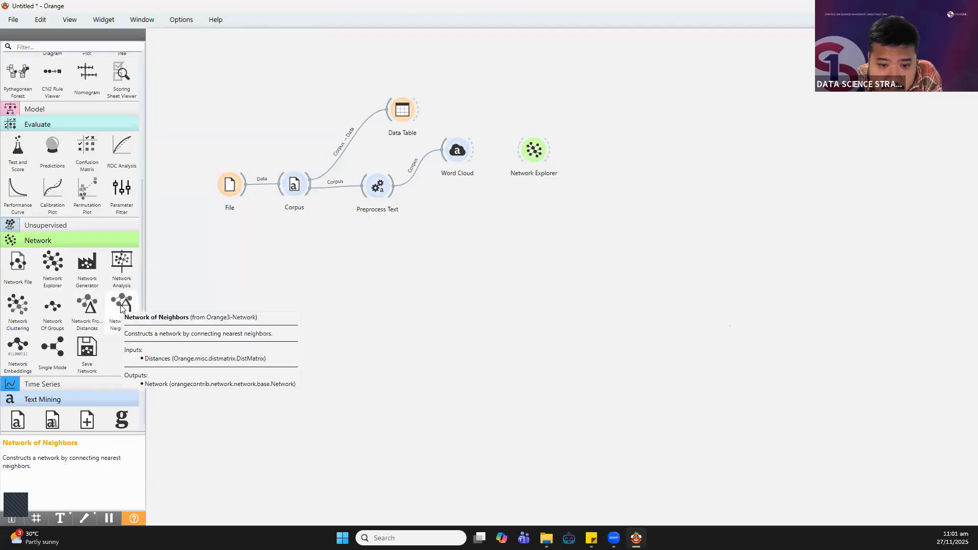
click(533, 152)
key(Delete)
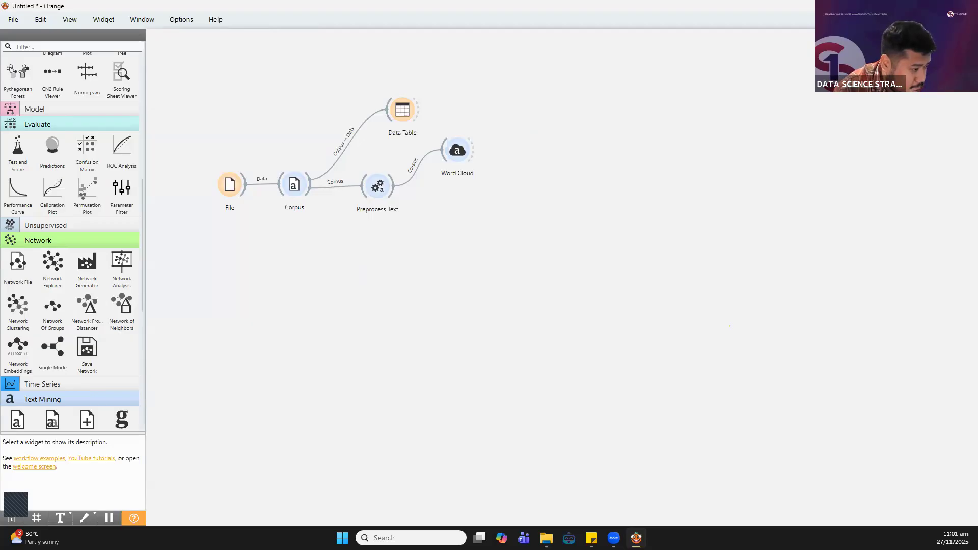
key(alt+Tab)
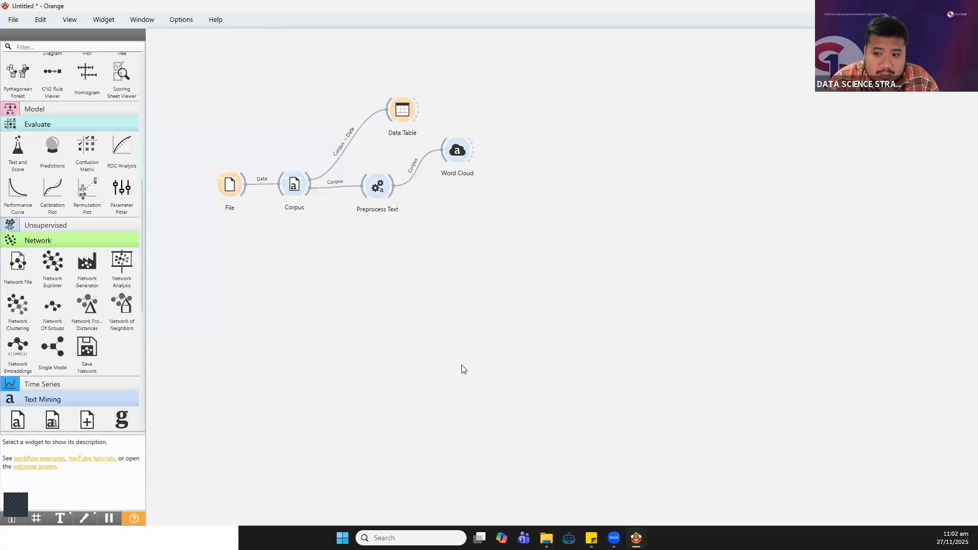
click(546, 538)
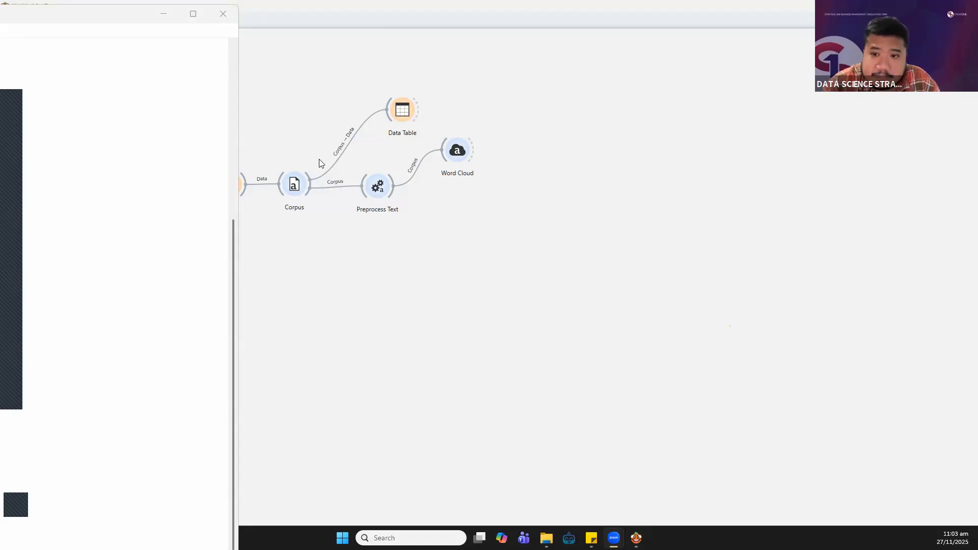
click(400, 2)
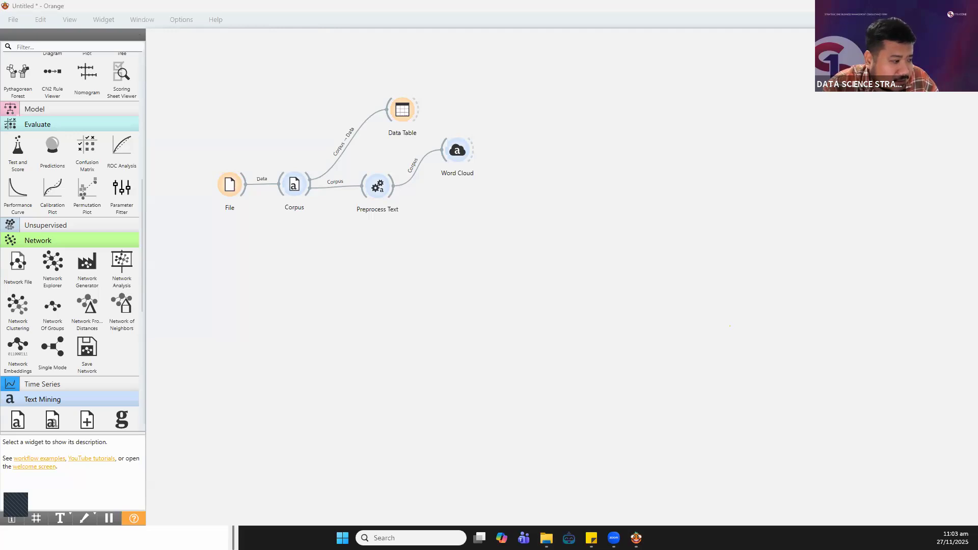
key(alt+Tab)
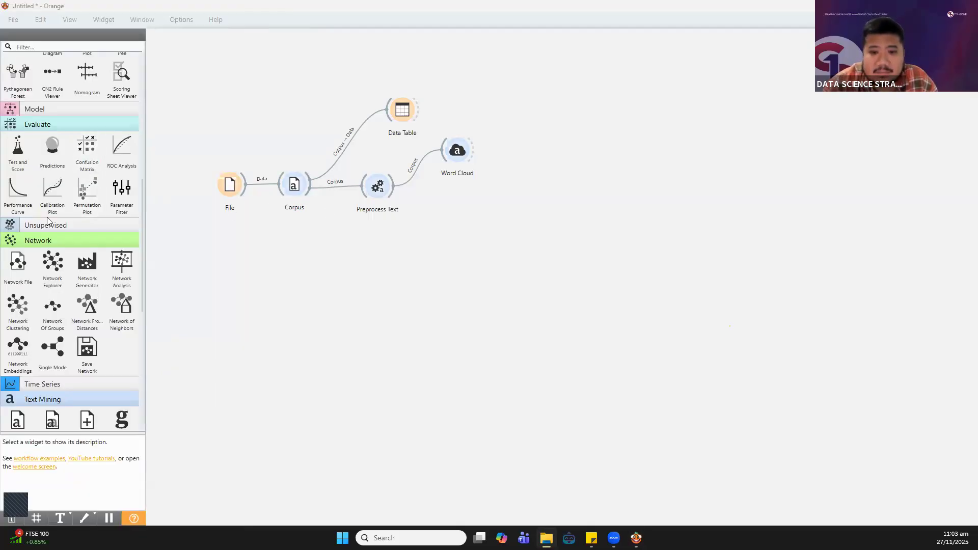
Place a Corpus to Network widget below Preprocess Text, feed it from the Corpus widget, and open its settings
scroll(55, 257, down, 5)
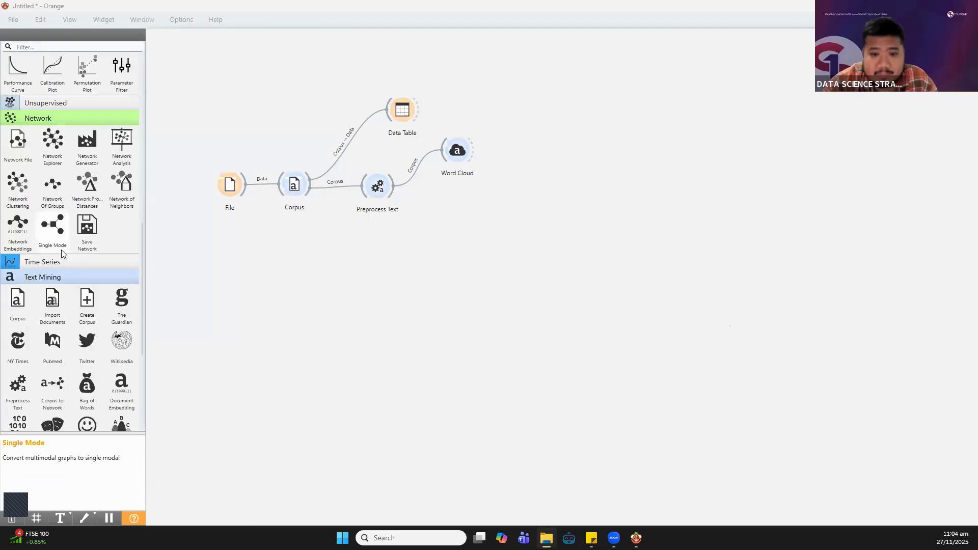
drag(52, 275, 533, 151)
drag(432, 248, 343, 244)
drag(308, 190, 361, 243)
double_click(360, 242)
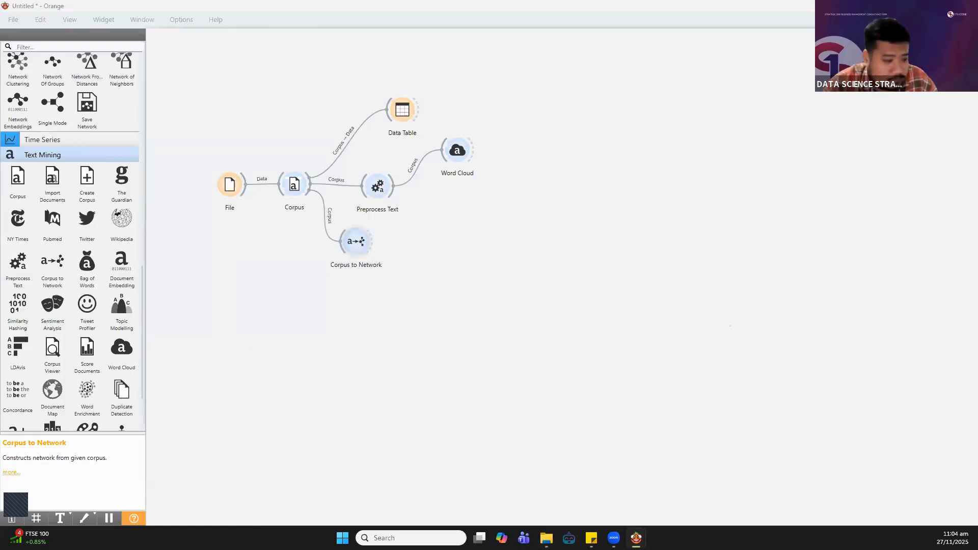
click(165, 250)
Add a Network Explorer widget, link Corpus to Network to it, and view its graph before returning to the workflow
scroll(98, 245, down, 2)
scroll(96, 241, up, 5)
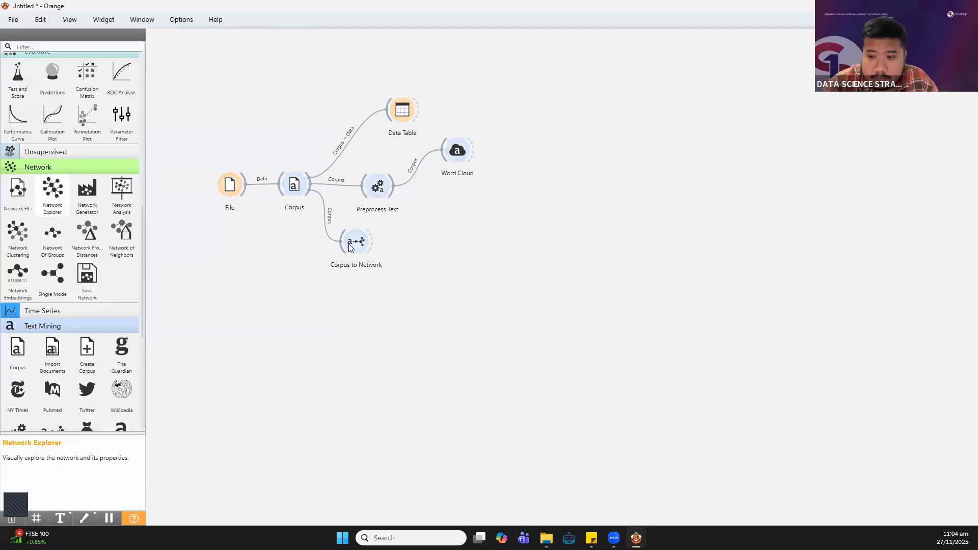
drag(52, 204, 433, 242)
drag(371, 252, 432, 246)
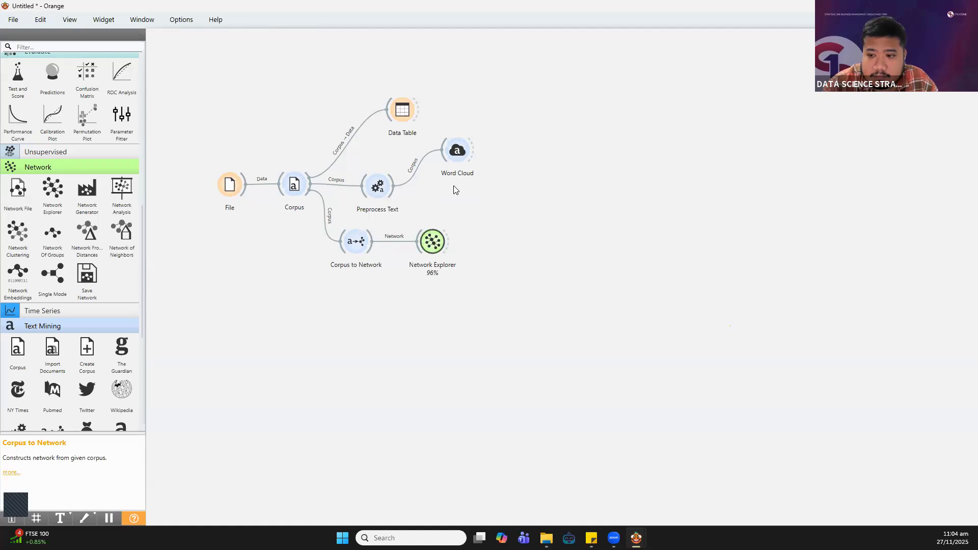
click(433, 240)
double_click(433, 240)
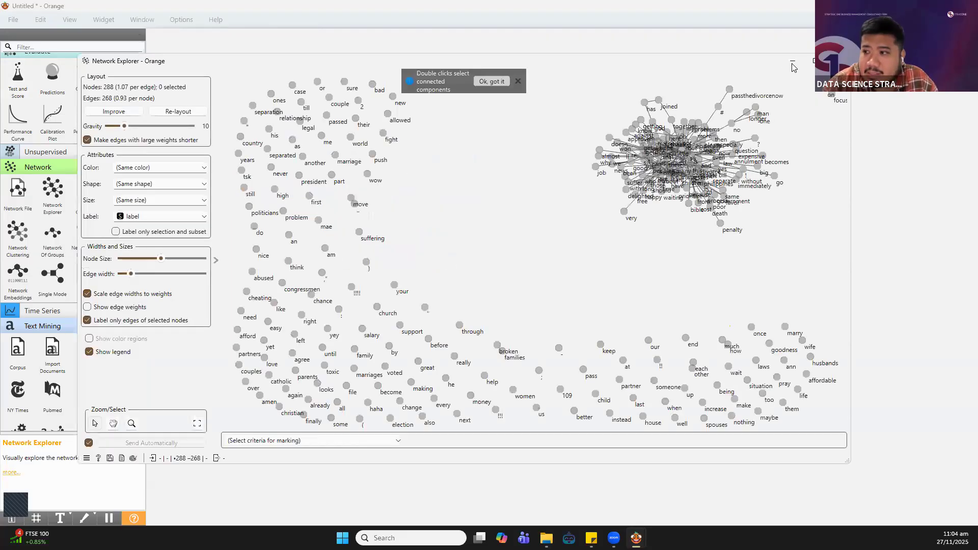
click(792, 62)
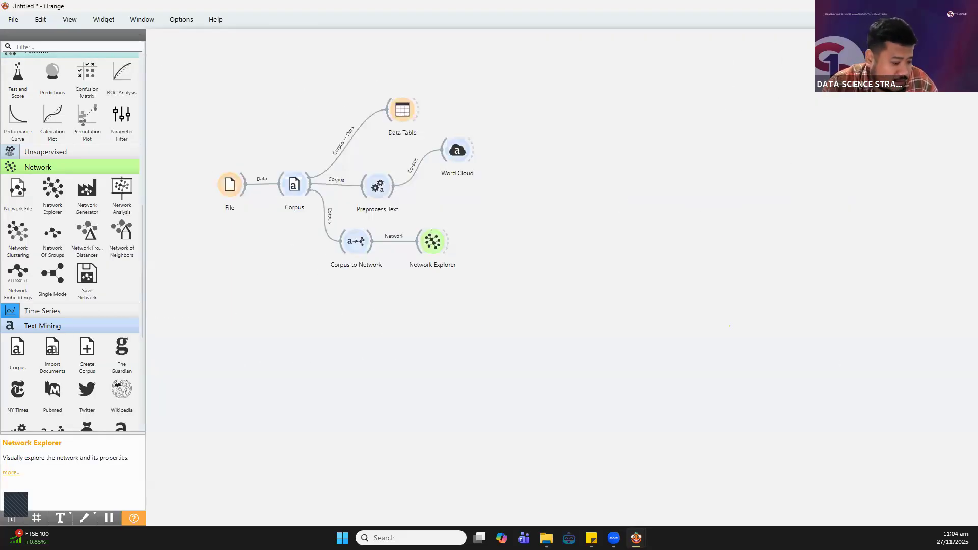
click(546, 537)
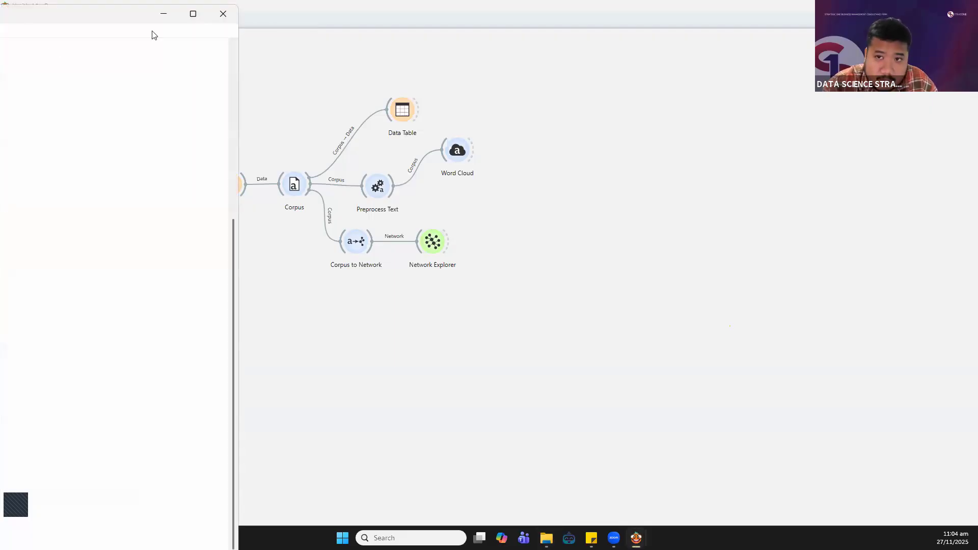
click(220, 17)
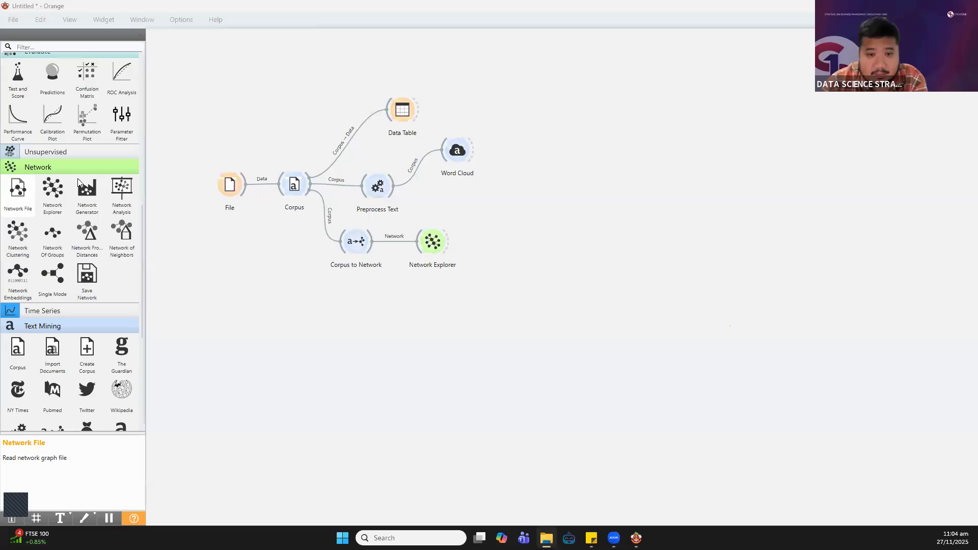
scroll(83, 155, up, 5)
scroll(83, 155, up, 4)
scroll(71, 330, down, 6)
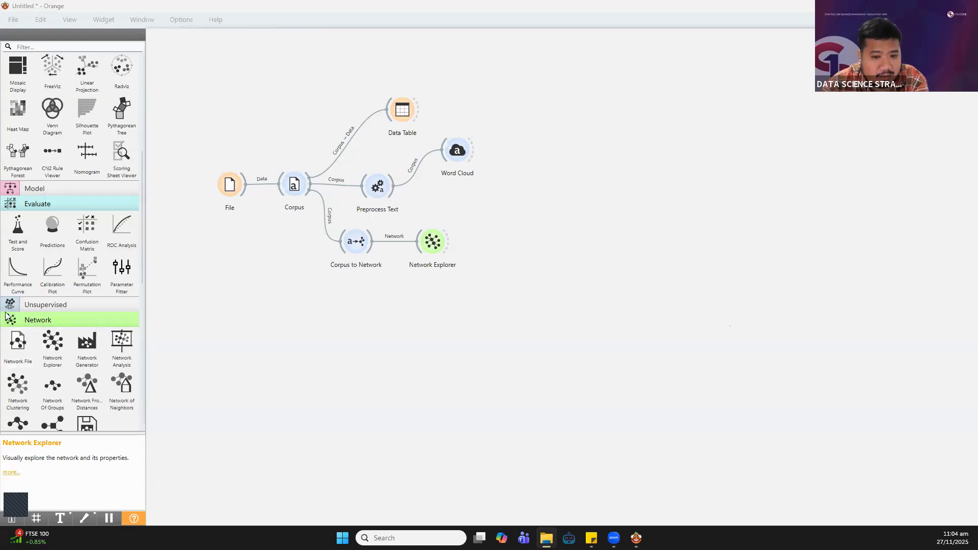
Check the Network entry in the add-ons installer and close the installer without making changes
click(200, 28)
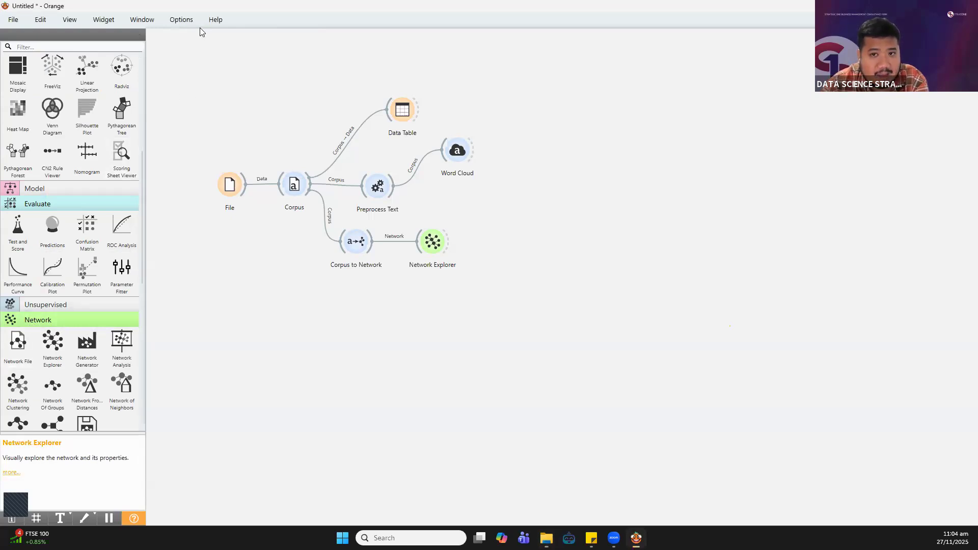
click(183, 20)
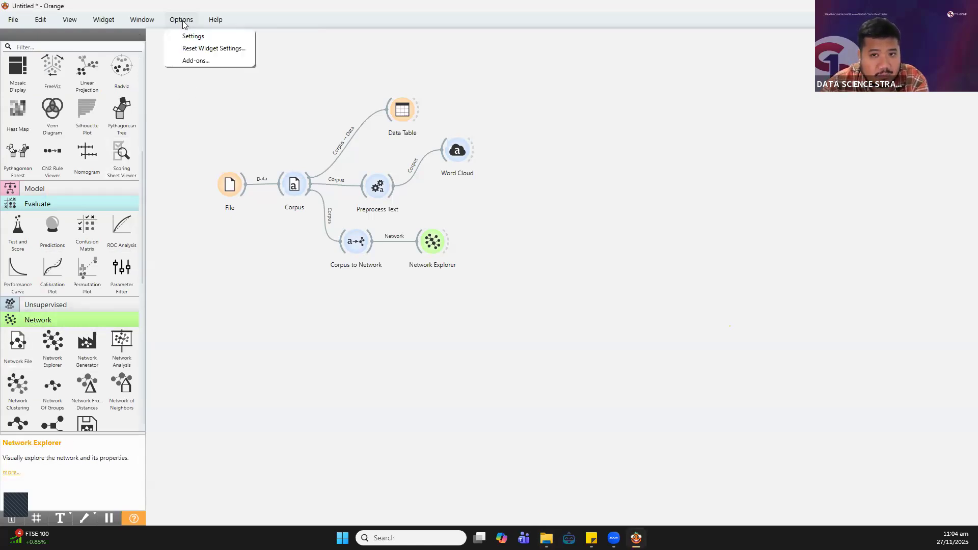
click(194, 60)
scroll(385, 231, down, 3)
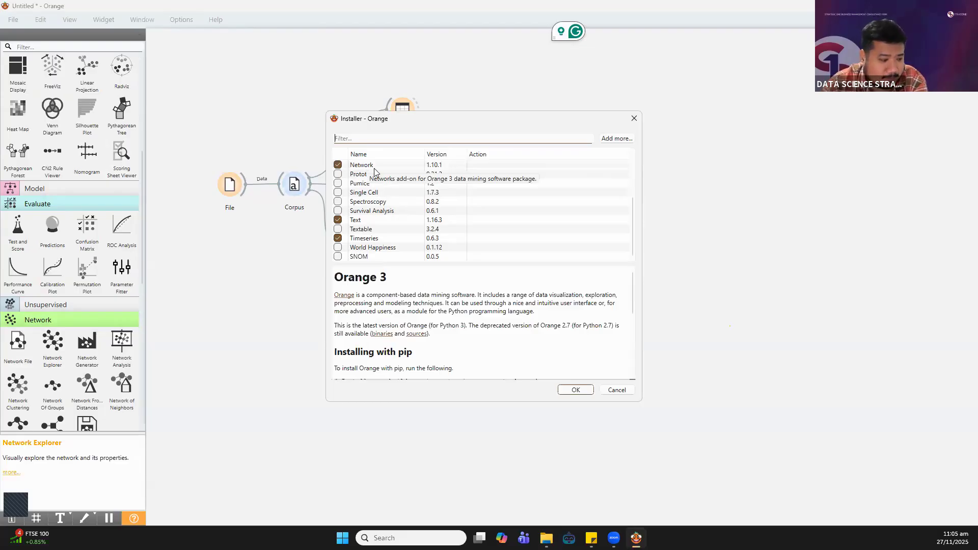
click(634, 119)
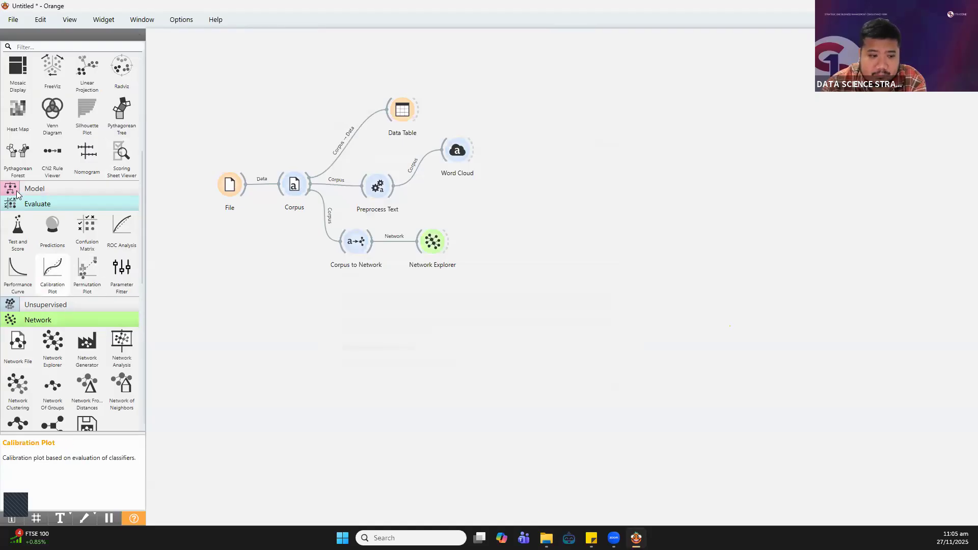
click(179, 22)
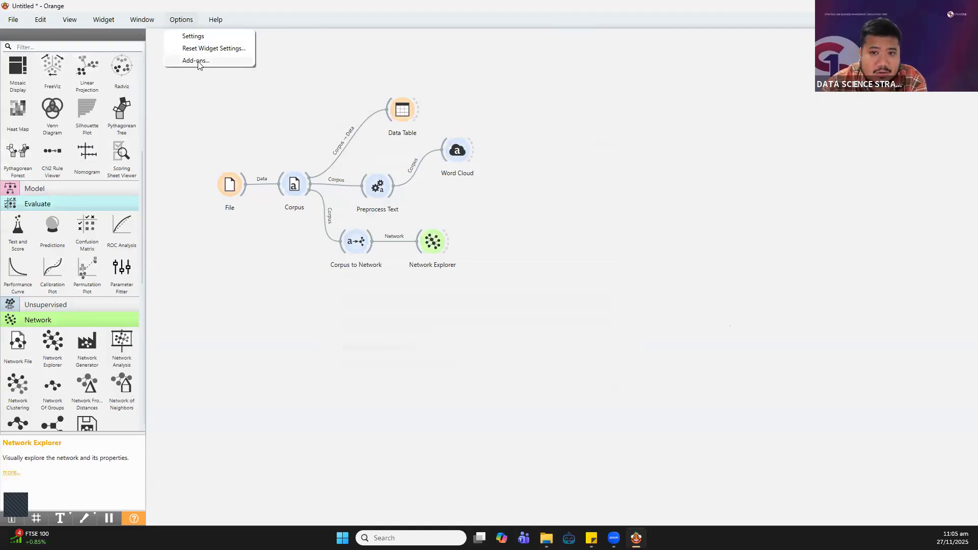
click(181, 168)
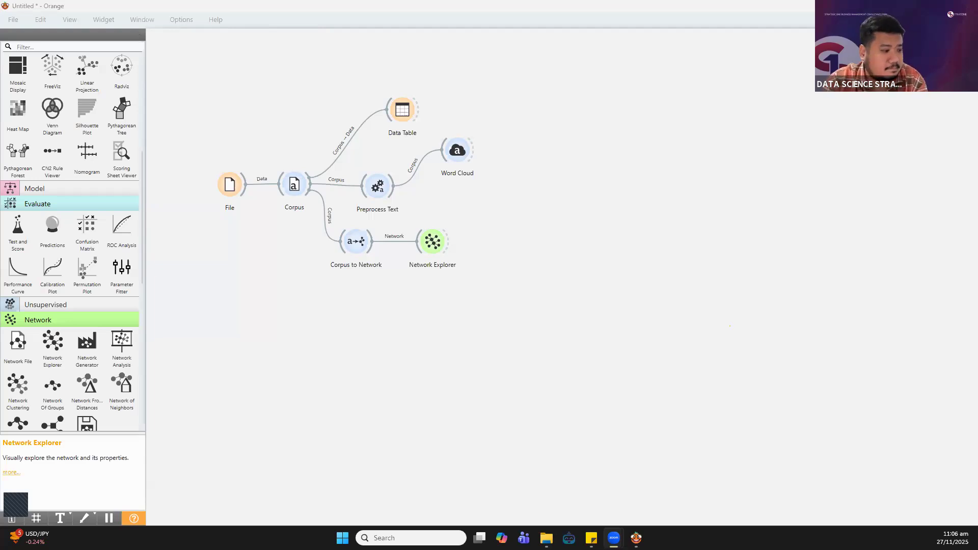
Look over the last entries of my_stopwords.txt in the text editor, uncover the workflow behind it, and close the file
click(222, 221)
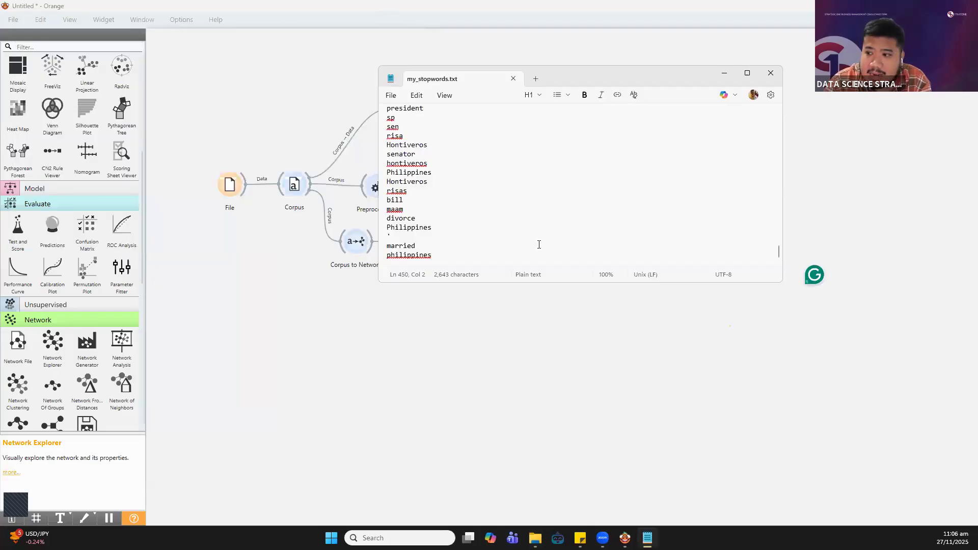
key(Down)
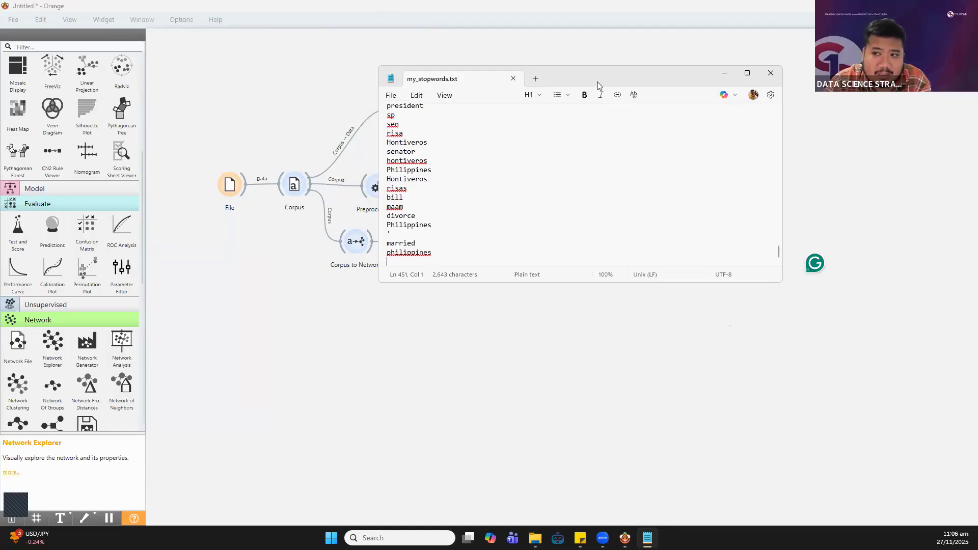
drag(597, 76, 556, 82)
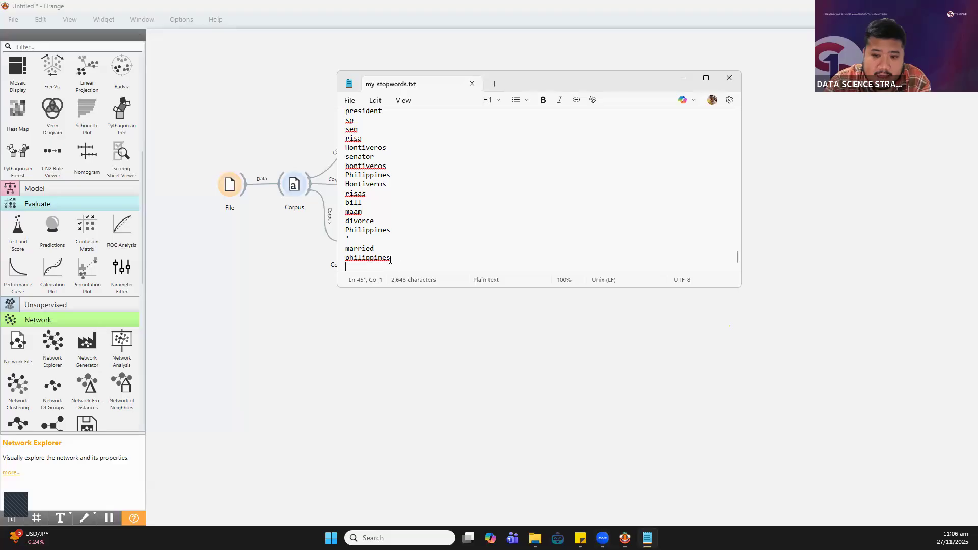
click(363, 265)
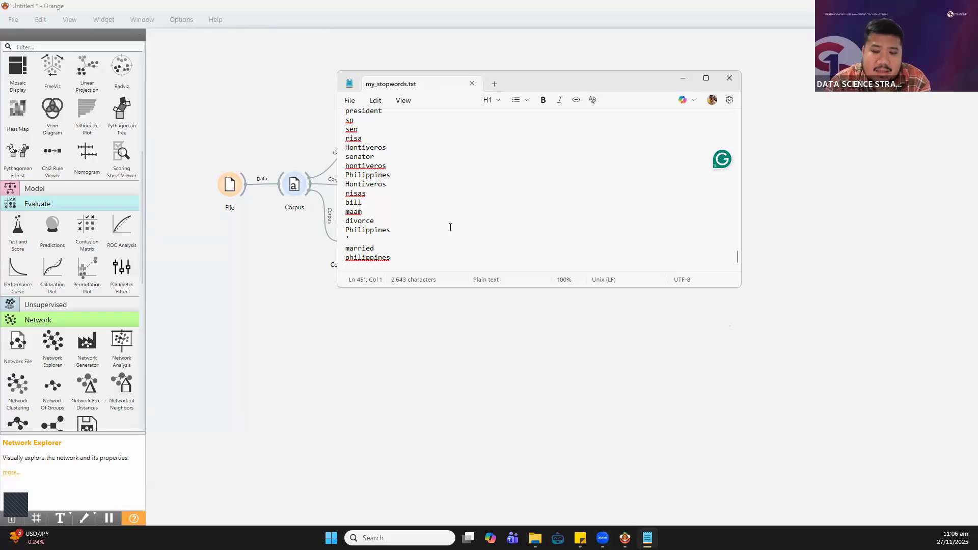
drag(563, 80, 709, 88)
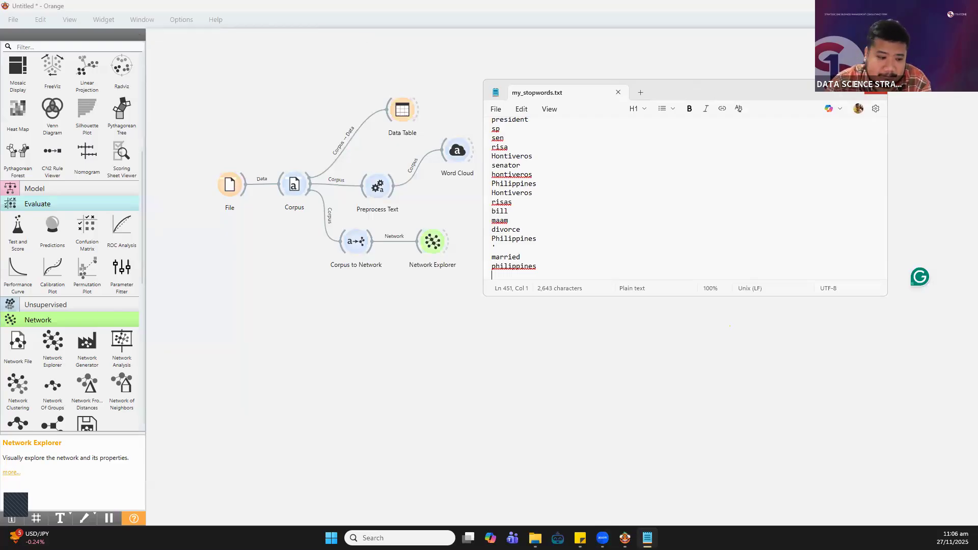
click(876, 88)
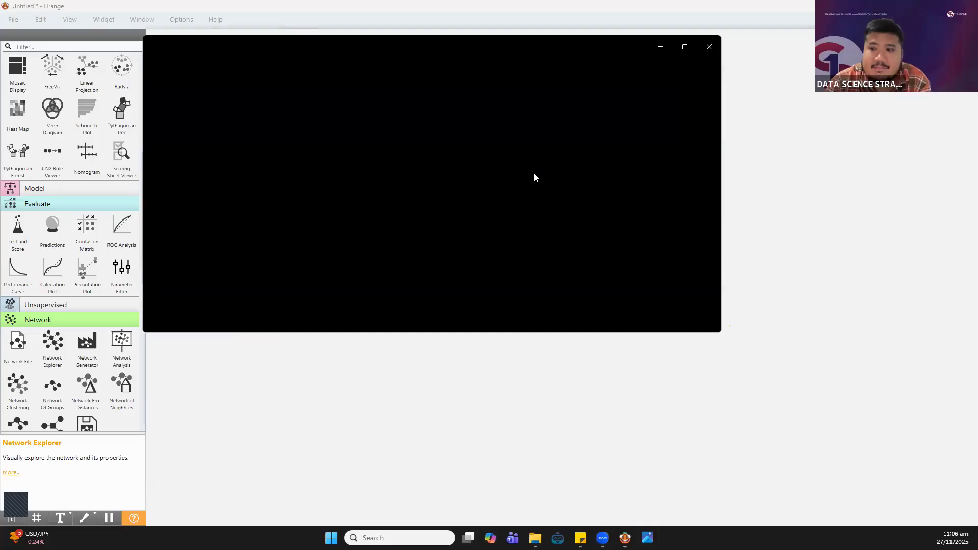
Inspect the saved network graph image up close in the image viewer and close it
scroll(548, 170, up, 5)
drag(549, 159, 429, 217)
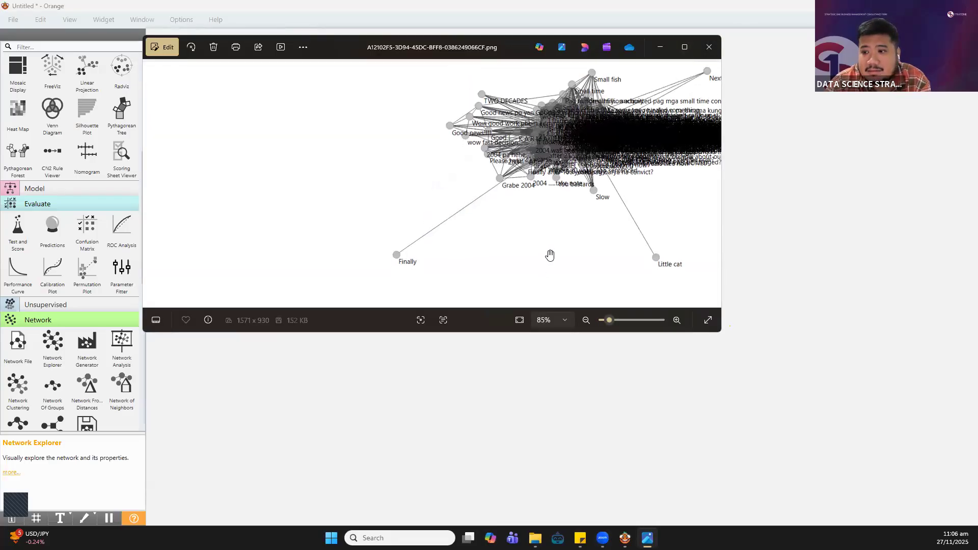
scroll(557, 230, up, 1)
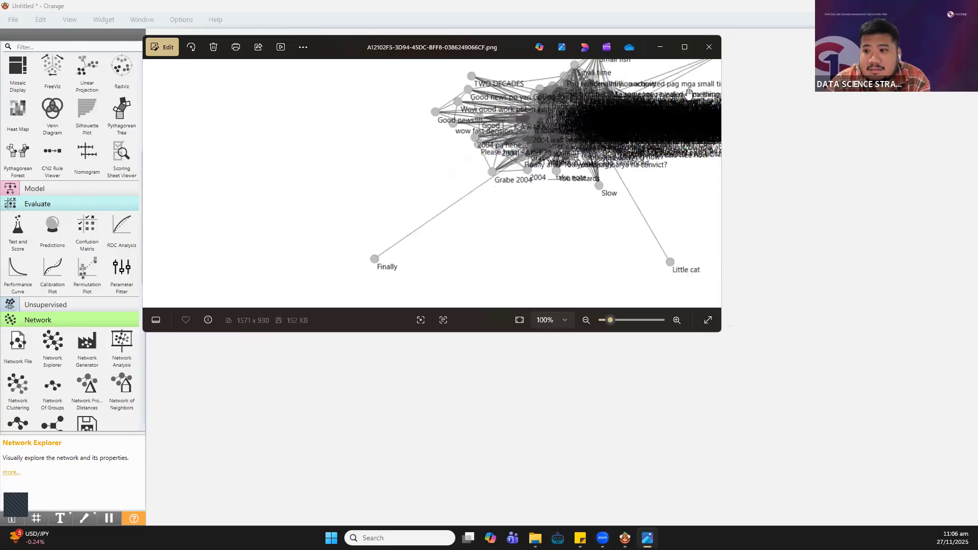
click(707, 48)
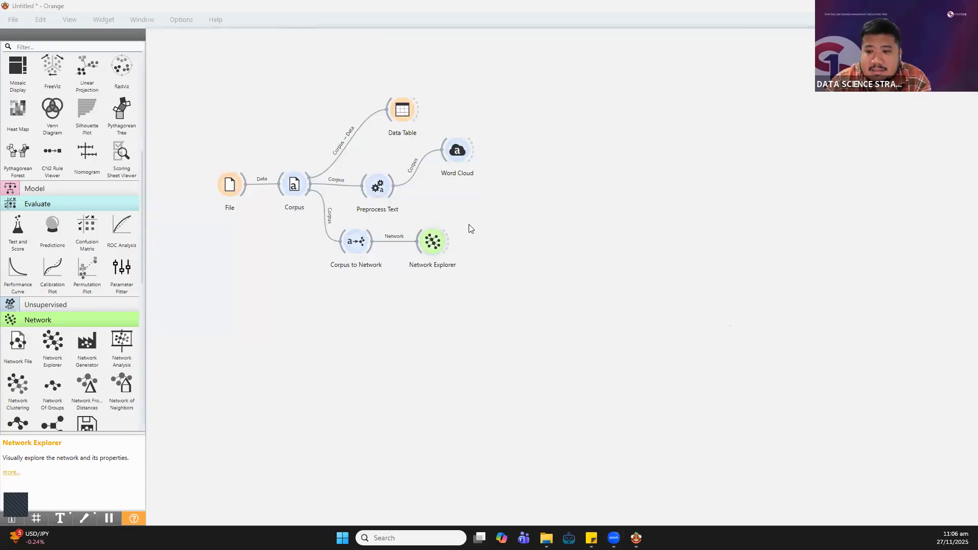
Move the Network Explorer widget farther from Corpus to Network and review the Corpus to Network settings
drag(433, 241, 474, 226)
double_click(361, 249)
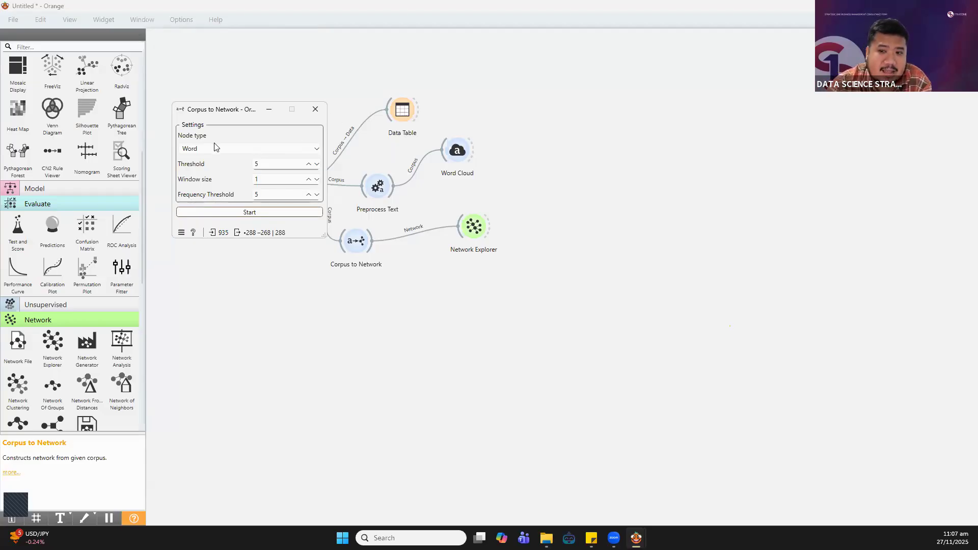
click(316, 109)
Open the Network Explorer graph, dismiss its hint, and select the "waiting" node
double_click(474, 227)
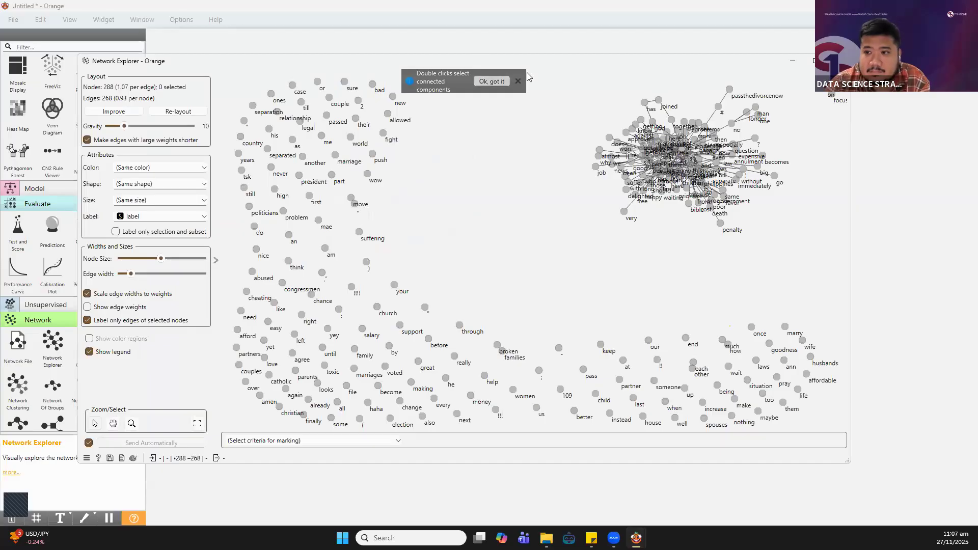
click(517, 81)
scroll(677, 220, up, 5)
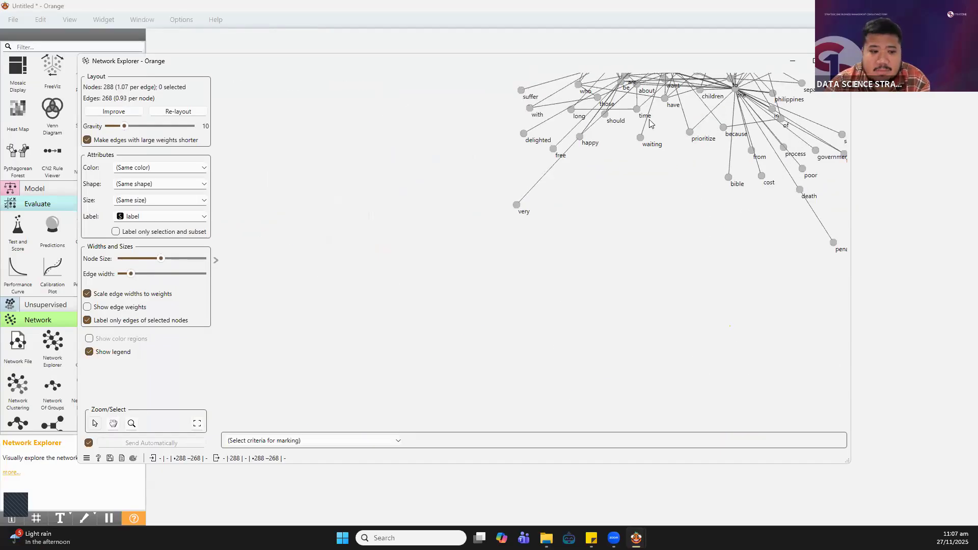
click(640, 138)
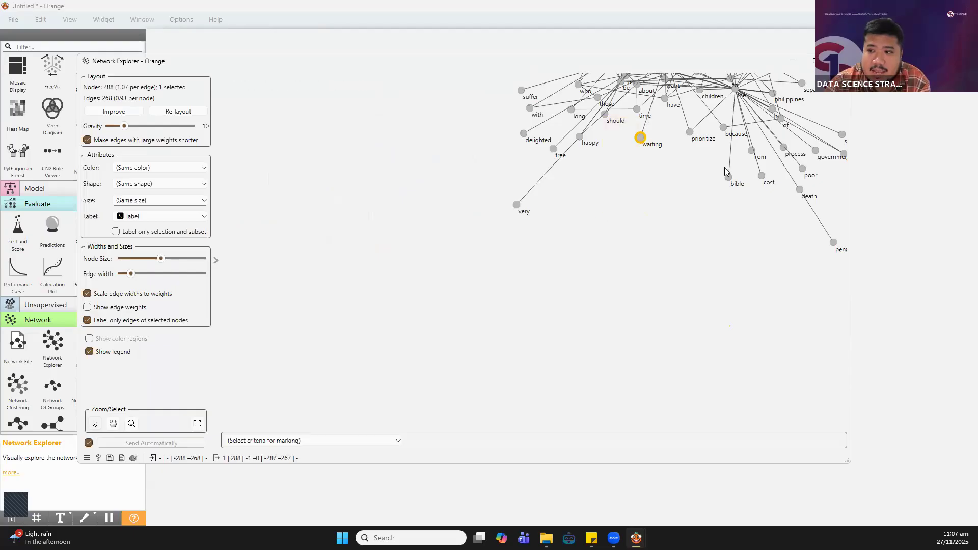
Maximise Network Explorer and examine the connected word cluster, its links and the isolated words around it
click(815, 66)
drag(637, 212, 578, 361)
scroll(617, 208, up, 5)
scroll(625, 200, down, 10)
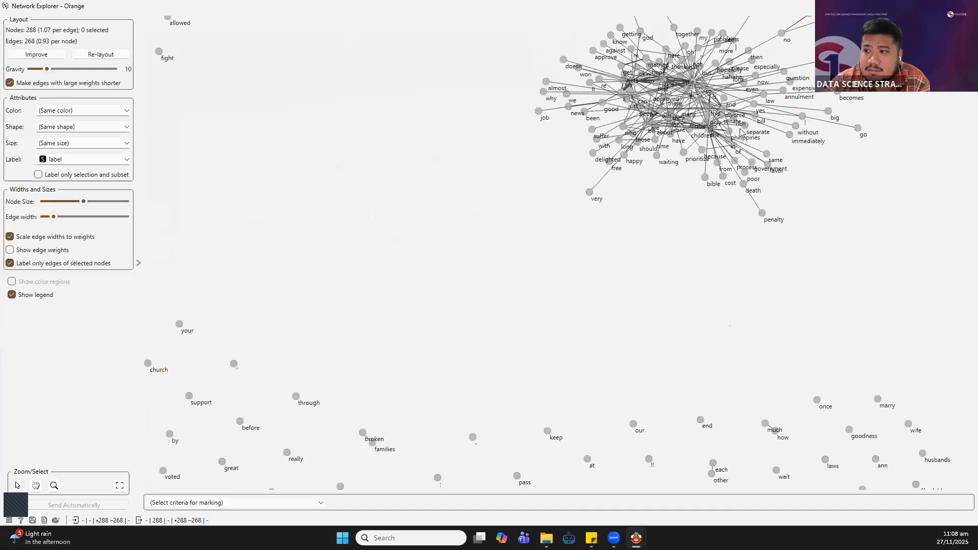
scroll(690, 185, up, 2)
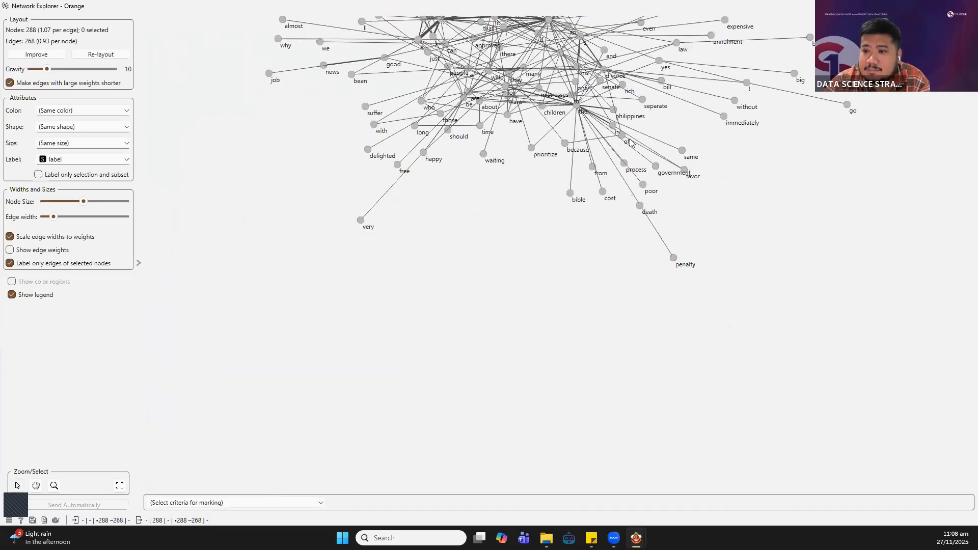
scroll(633, 145, up, 2)
scroll(646, 204, up, 2)
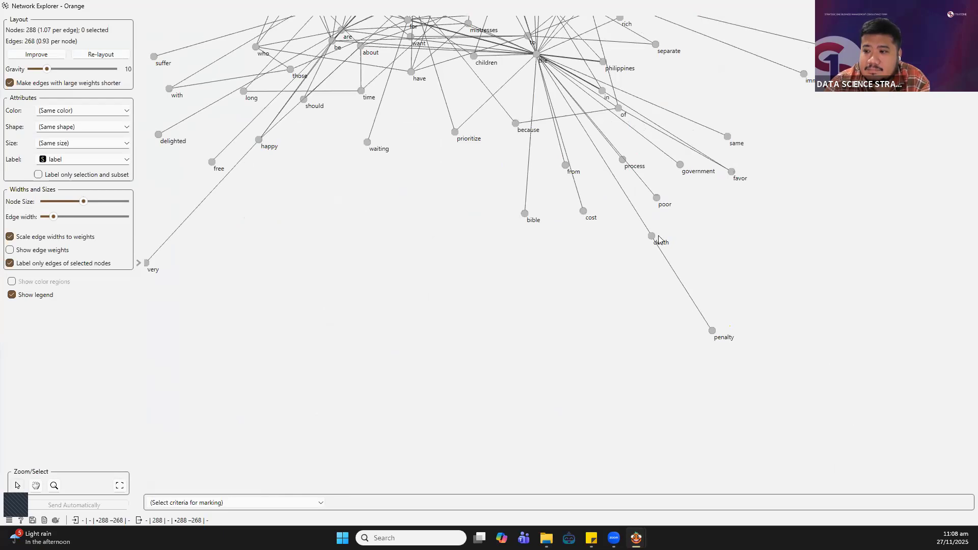
scroll(603, 233, down, 4)
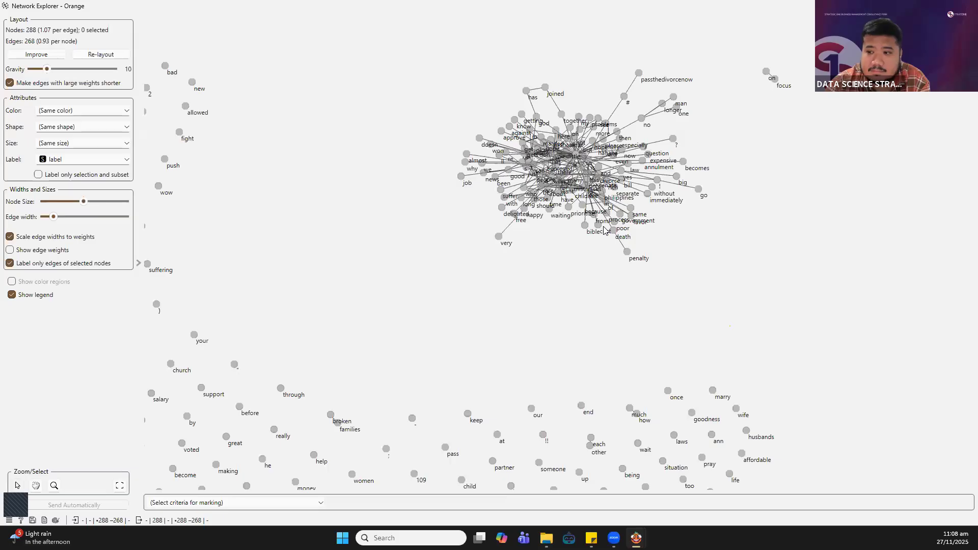
scroll(603, 230, down, 1)
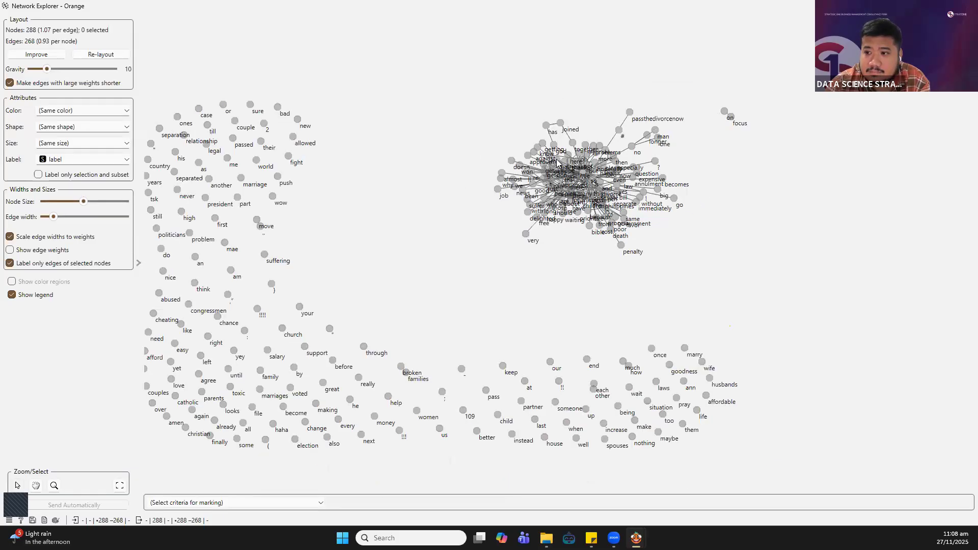
scroll(567, 187, up, 1)
scroll(567, 187, up, 2)
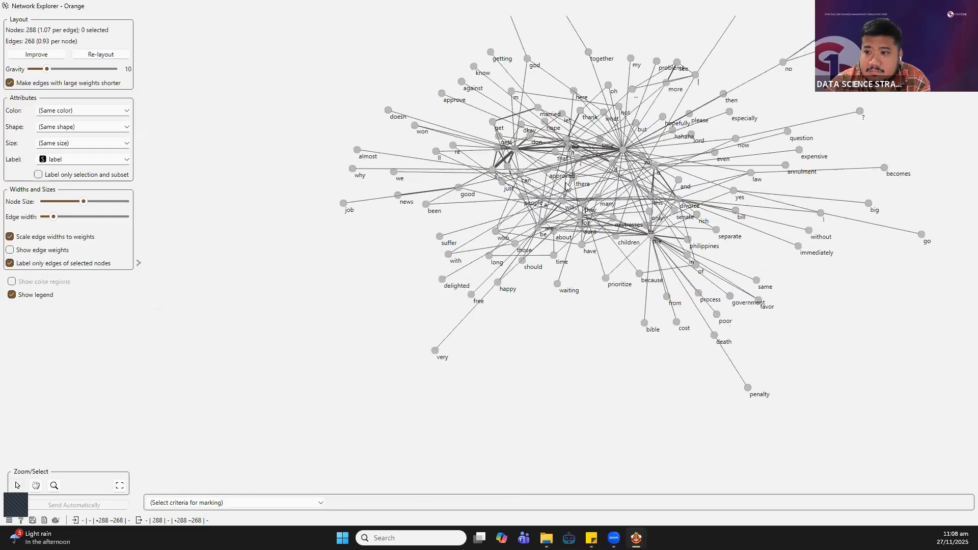
scroll(528, 117, up, 2)
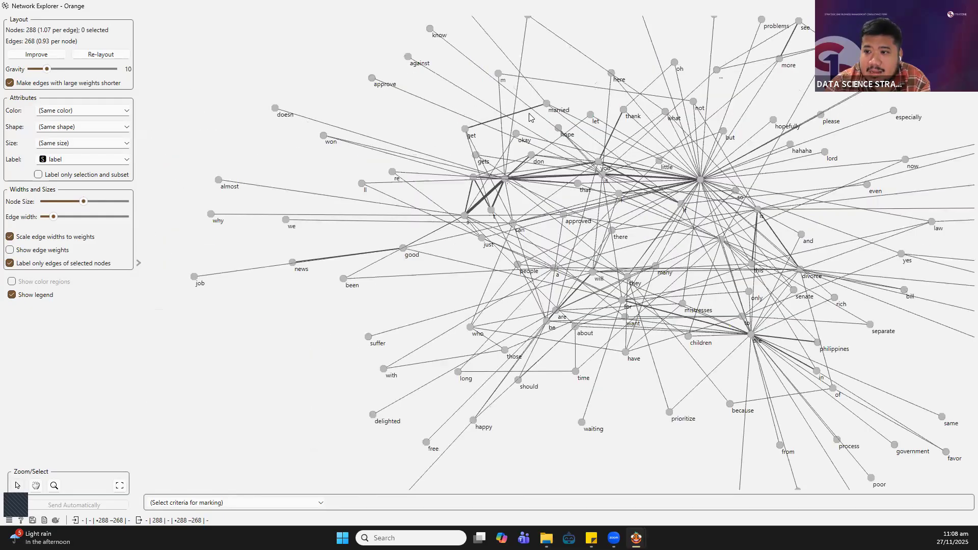
Examine the dense centre of the word network, including the thick links around the "s", "t", "you" and "it" nodes
scroll(529, 118, up, 1)
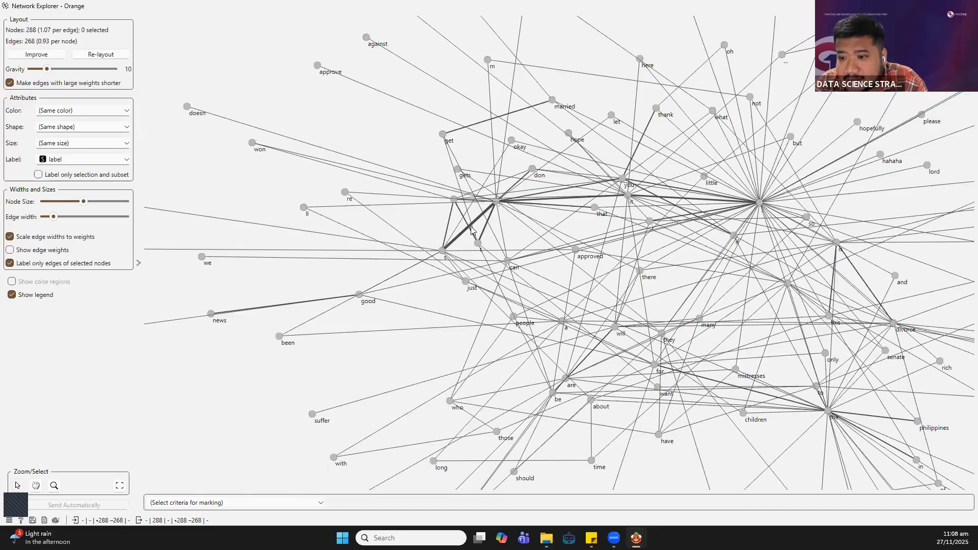
scroll(473, 229, up, 3)
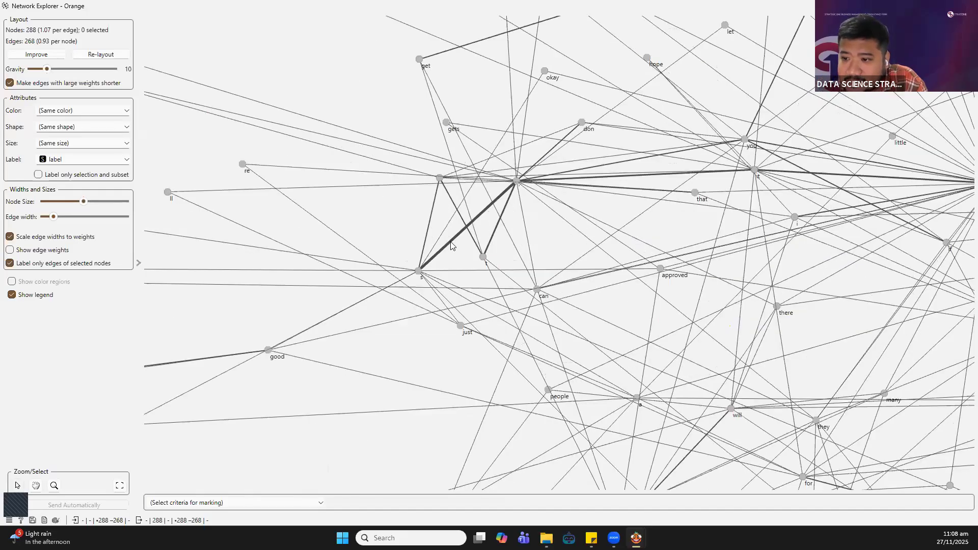
scroll(452, 244, up, 3)
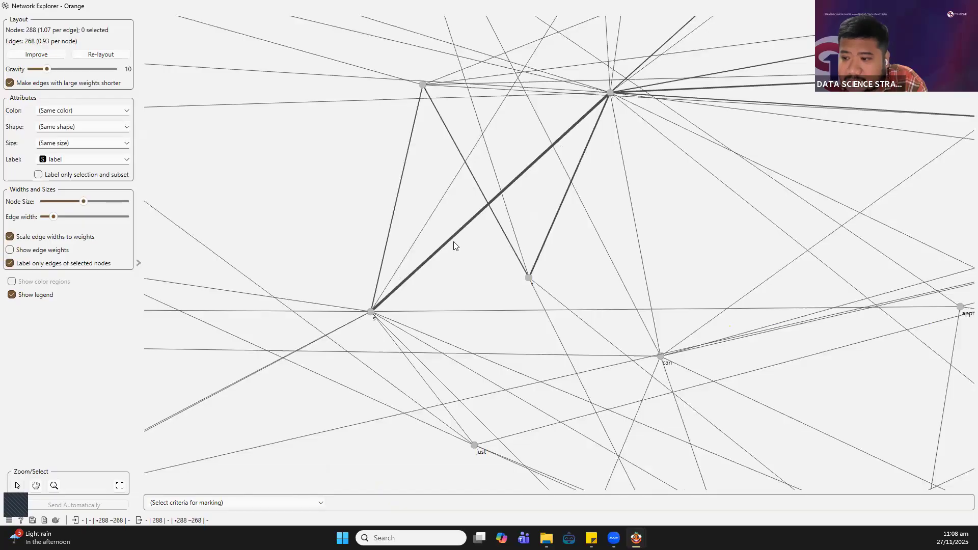
scroll(455, 246, down, 1)
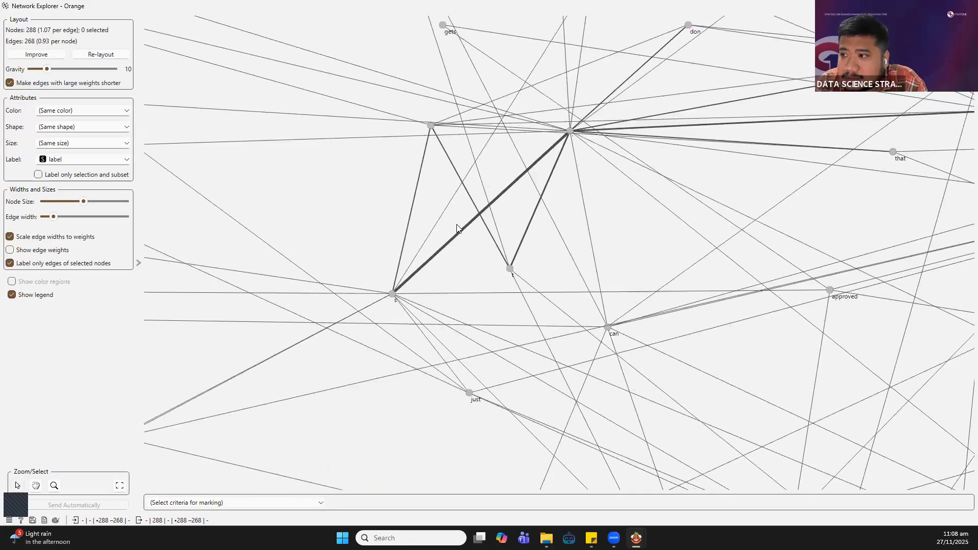
scroll(457, 228, down, 5)
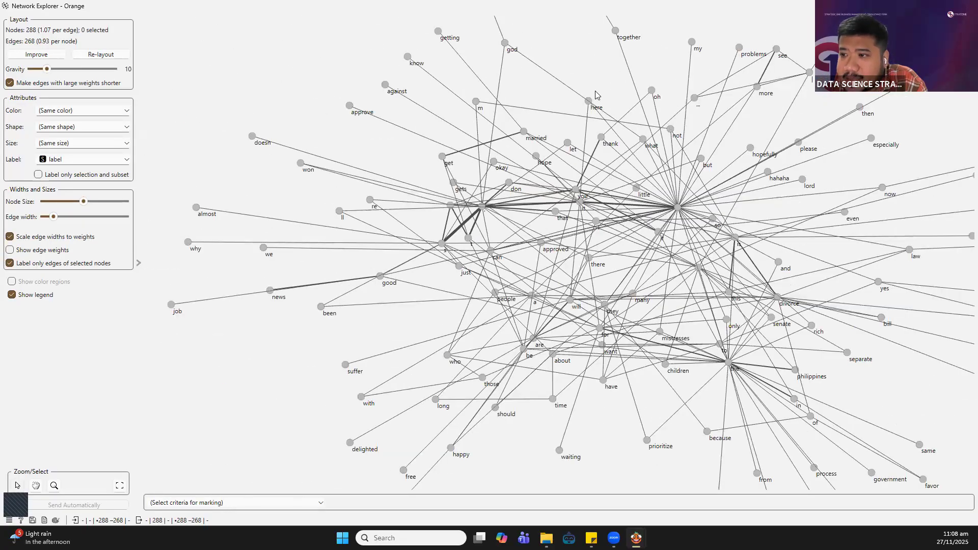
scroll(569, 66, up, 4)
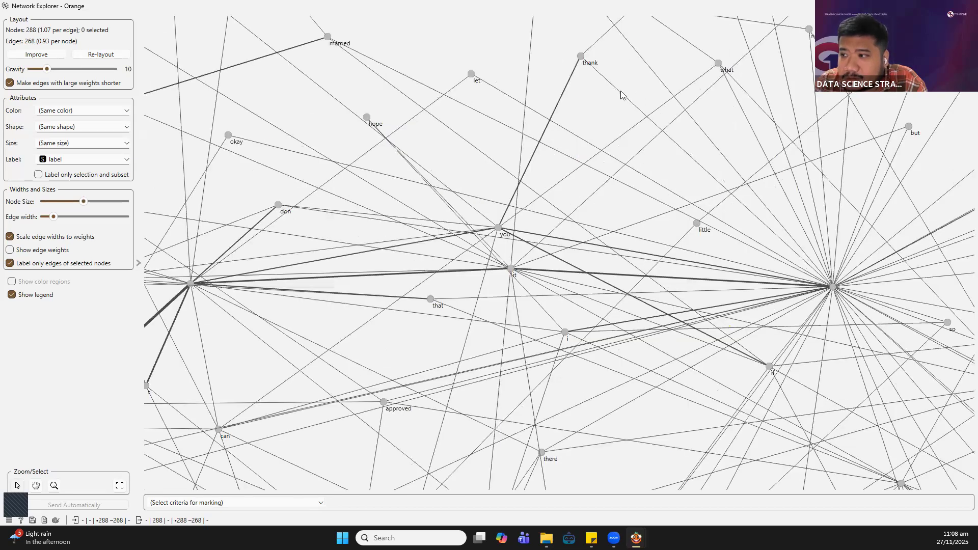
scroll(620, 96, down, 3)
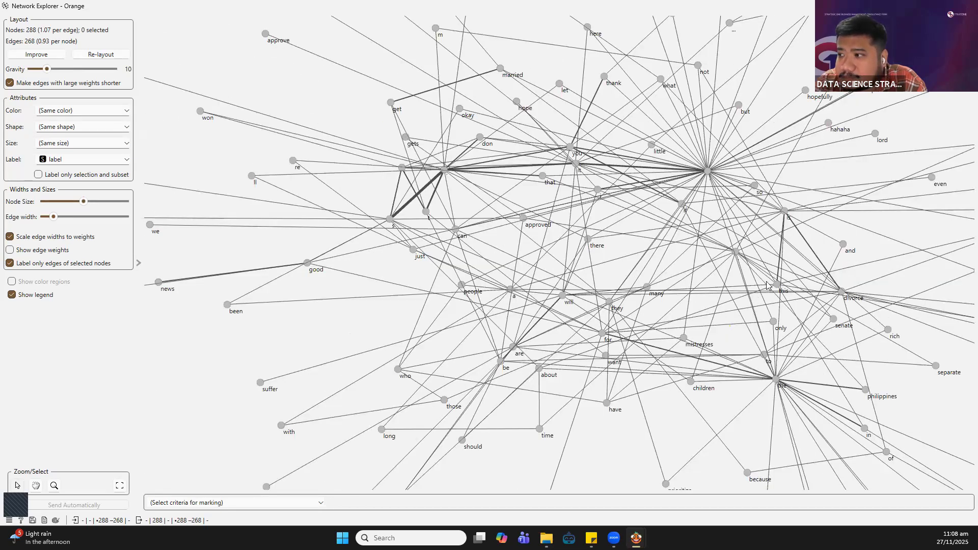
Select the two nodes between the "little" and "this" words, view the whole connected cluster and close Network Explorer
drag(772, 274, 671, 199)
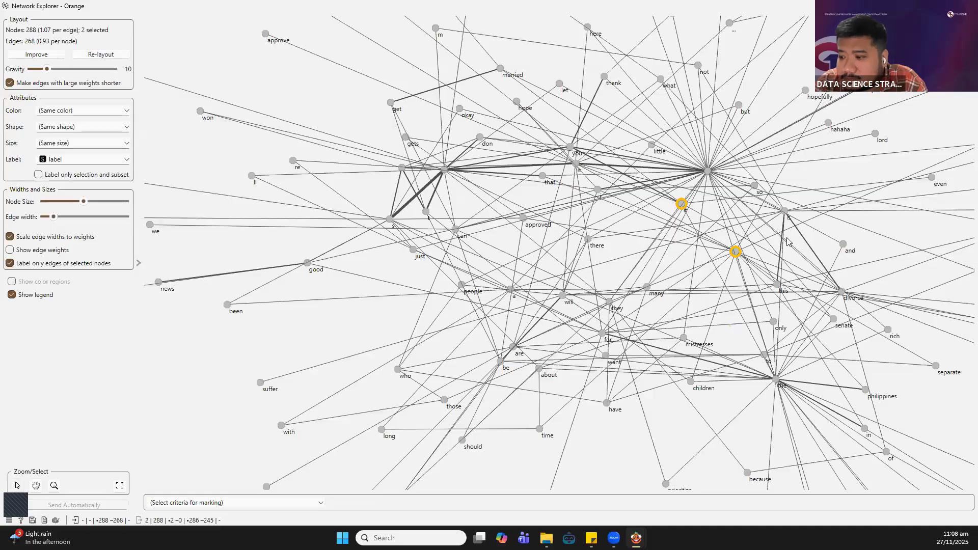
scroll(657, 211, down, 3)
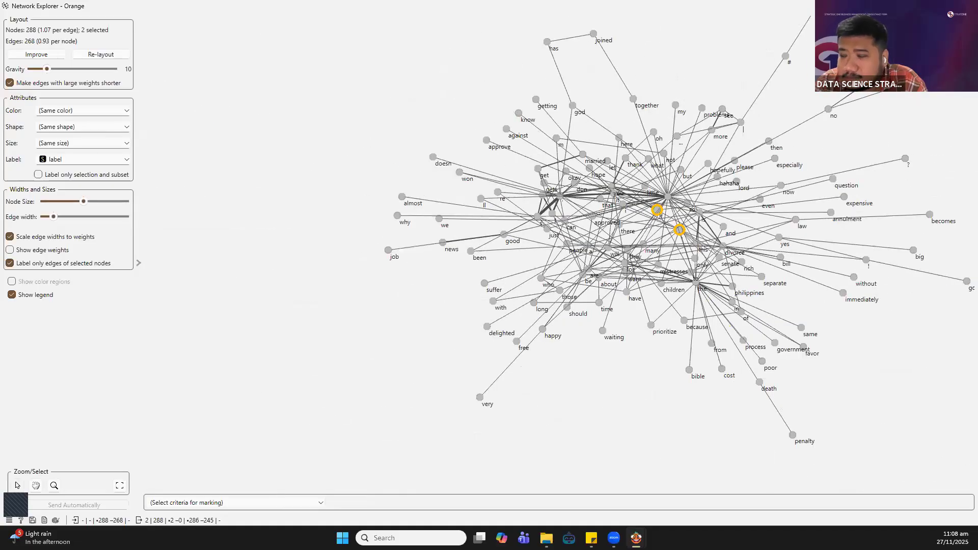
click(966, 6)
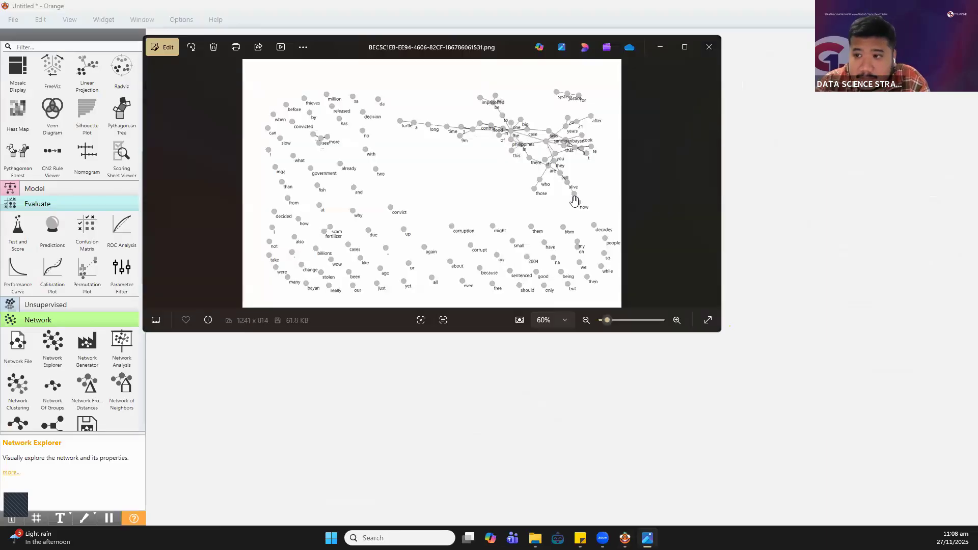
Inspect the connected word cluster in the other saved network image up close and close the image viewer
scroll(578, 192, up, 3)
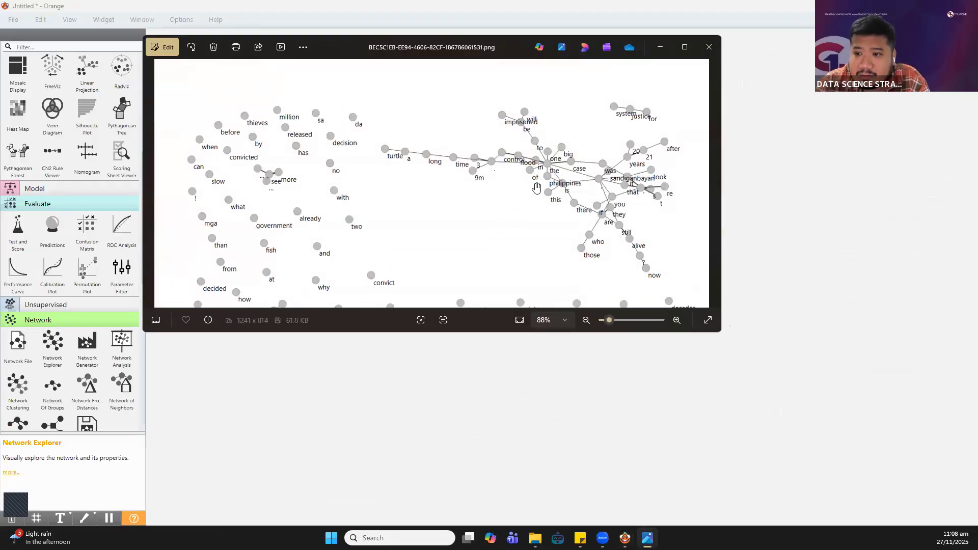
drag(503, 217, 526, 96)
drag(620, 151, 598, 263)
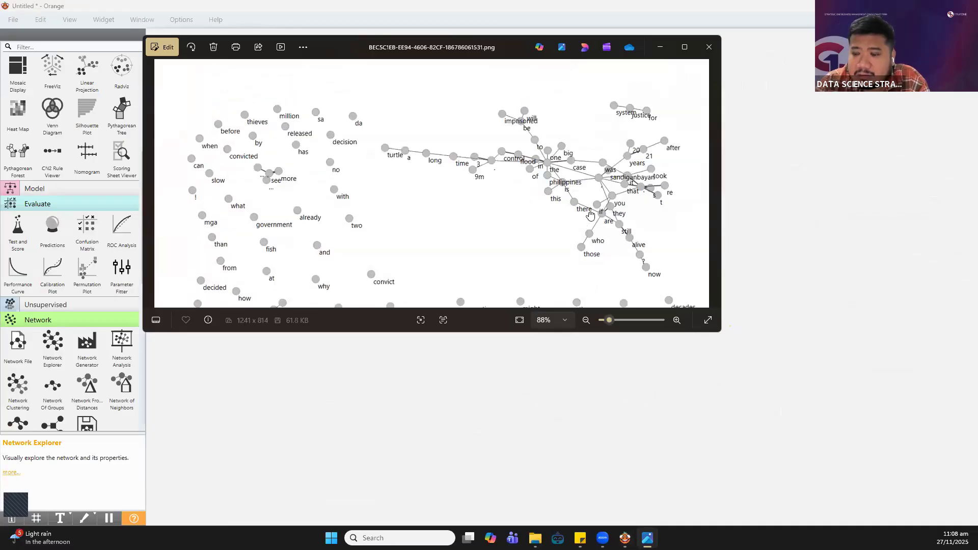
scroll(620, 104, up, 4)
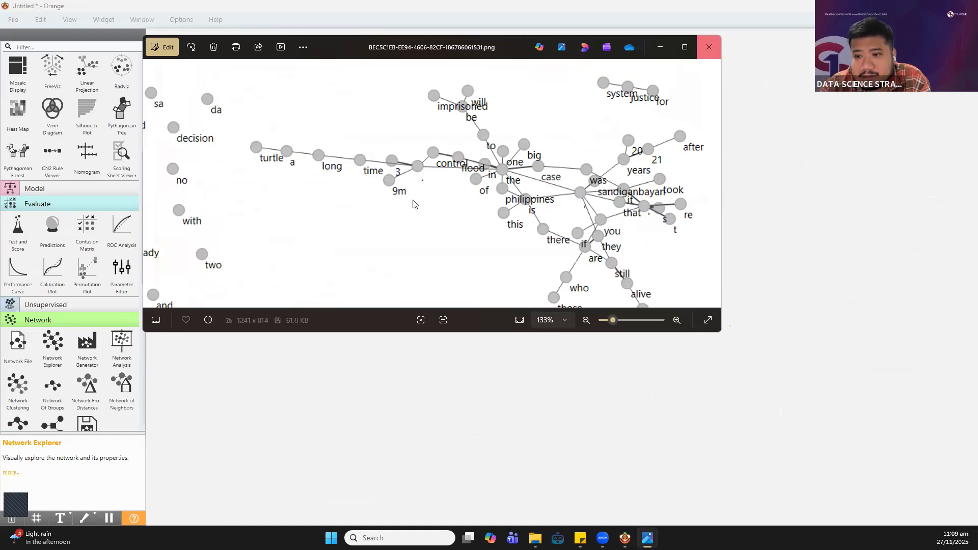
click(713, 51)
Move the Corpus to Network and Network Explorer widgets farther away from Corpus, beyond Preprocess Text
drag(481, 224, 507, 220)
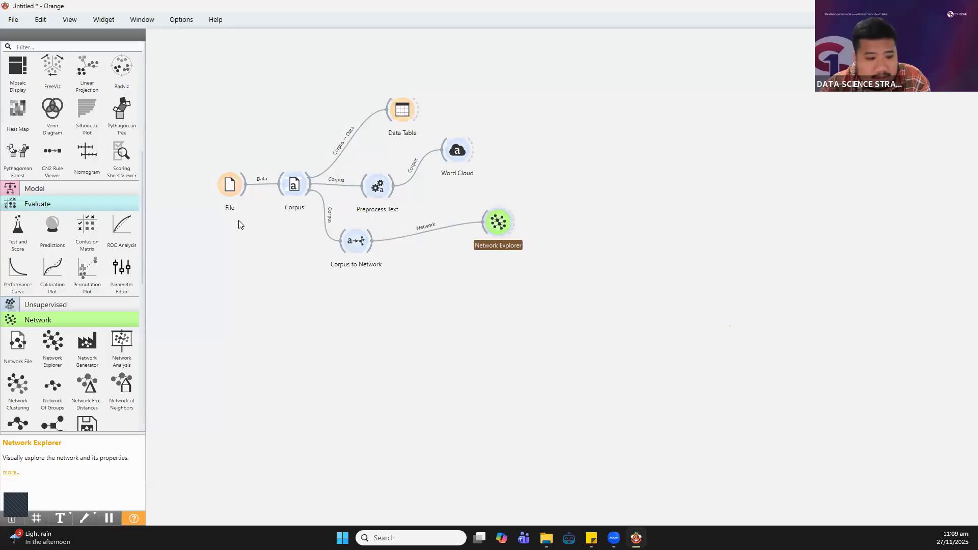
click(370, 241)
drag(370, 238, 384, 236)
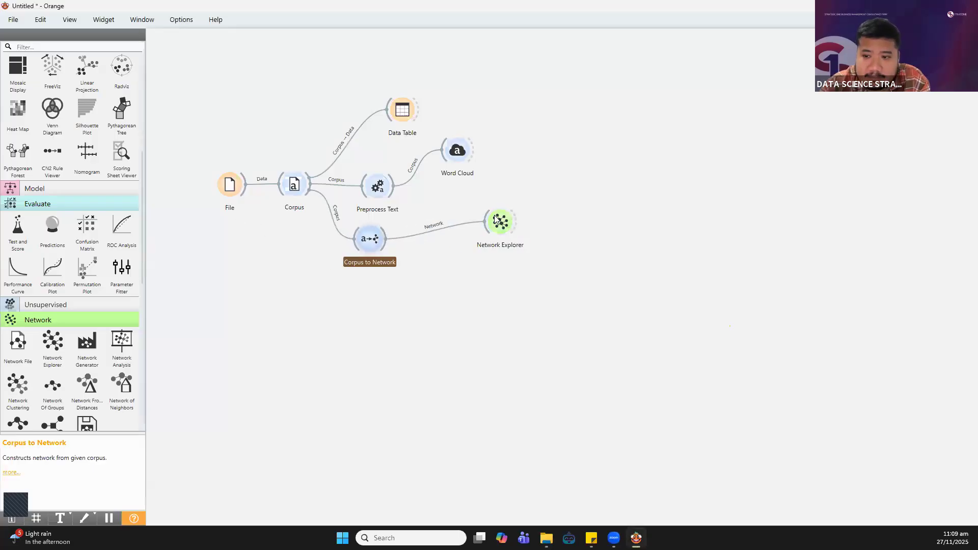
drag(501, 222, 543, 223)
drag(366, 241, 429, 237)
Replace the link from Corpus to Corpus to Network with one from Preprocess Text and briefly view the graph in Network Explorer
click(405, 235)
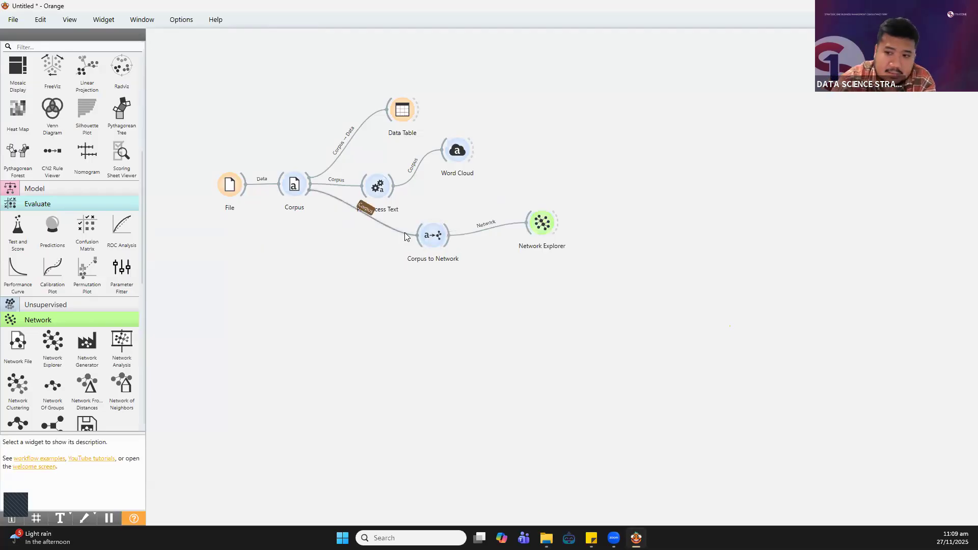
key(Delete)
drag(391, 195, 430, 238)
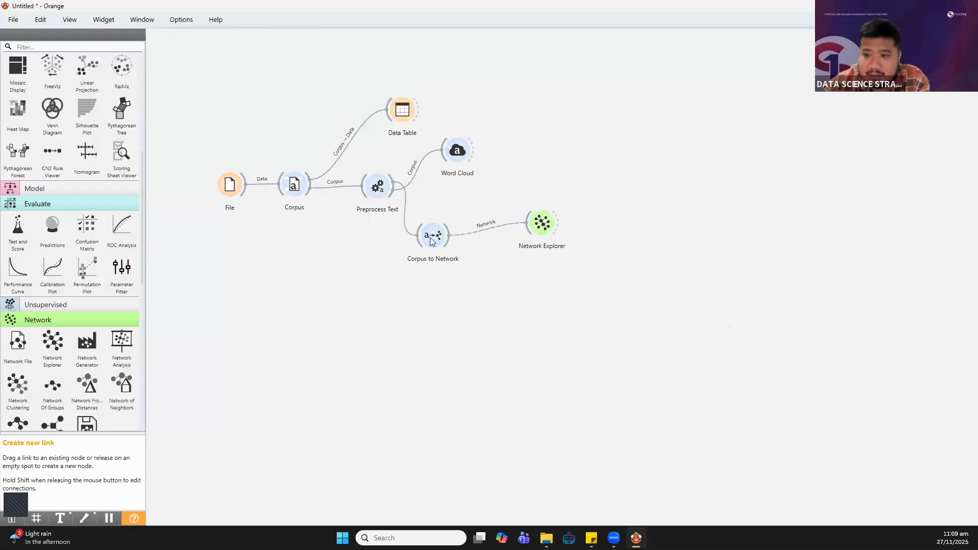
click(544, 223)
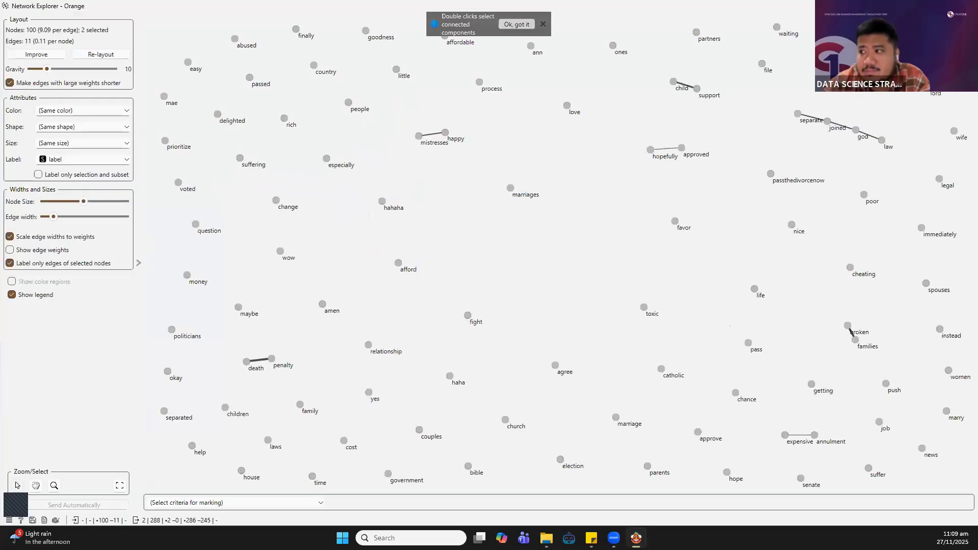
key(Escape)
Reposition the Preprocess Text and Corpus to Network widgets to tidy the branch below Word Cloud
drag(430, 238, 441, 216)
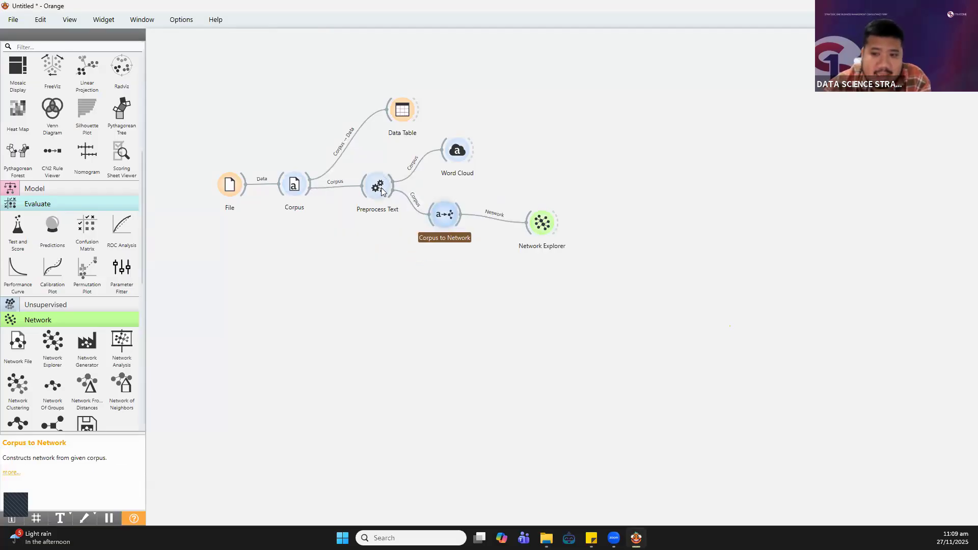
drag(381, 187, 373, 191)
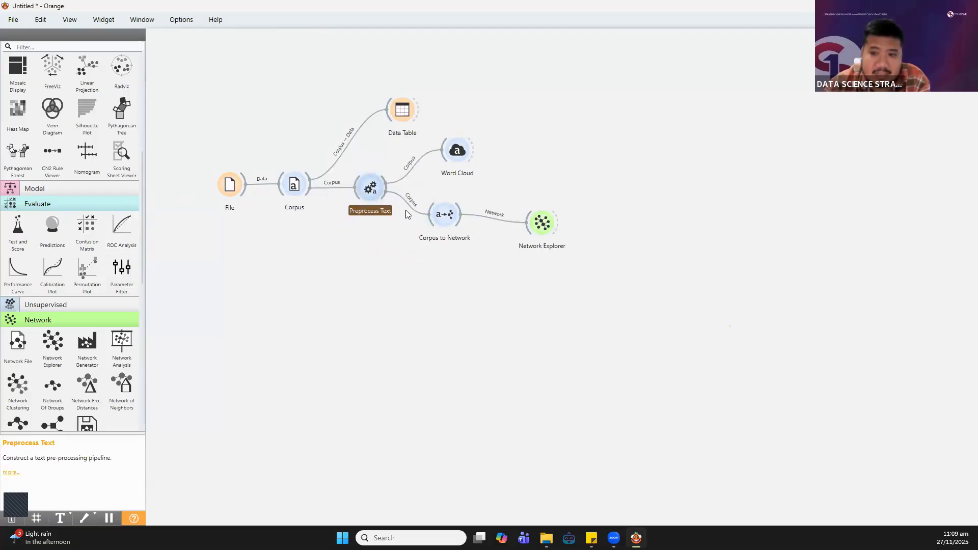
drag(436, 213, 425, 219)
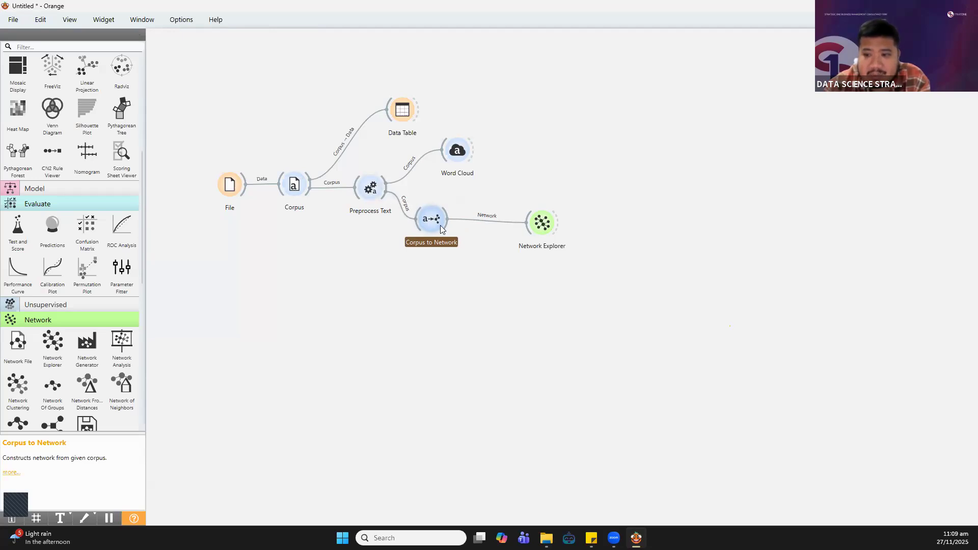
Open Network Explorer, examine the link between "mistresses" and "happy" up close and dismiss the hint
double_click(544, 223)
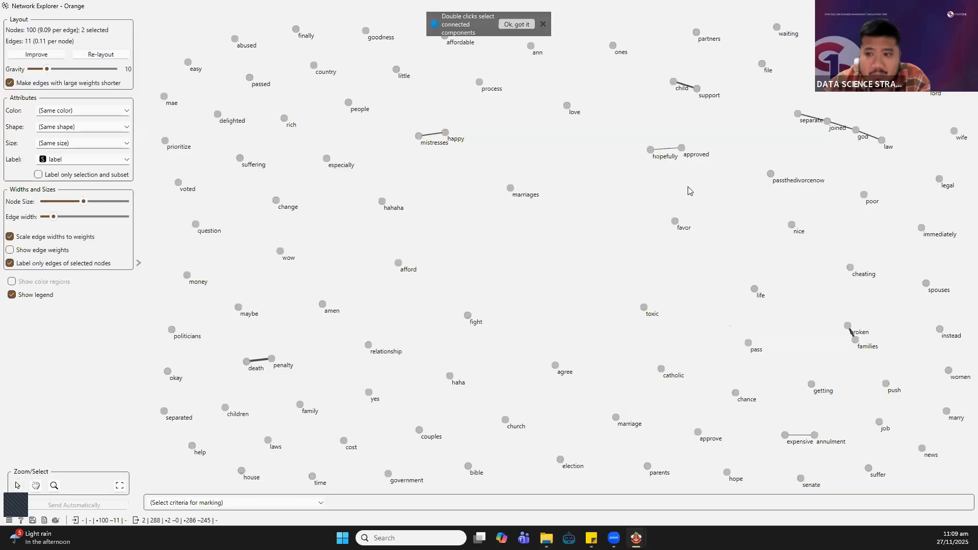
scroll(504, 128, up, 3)
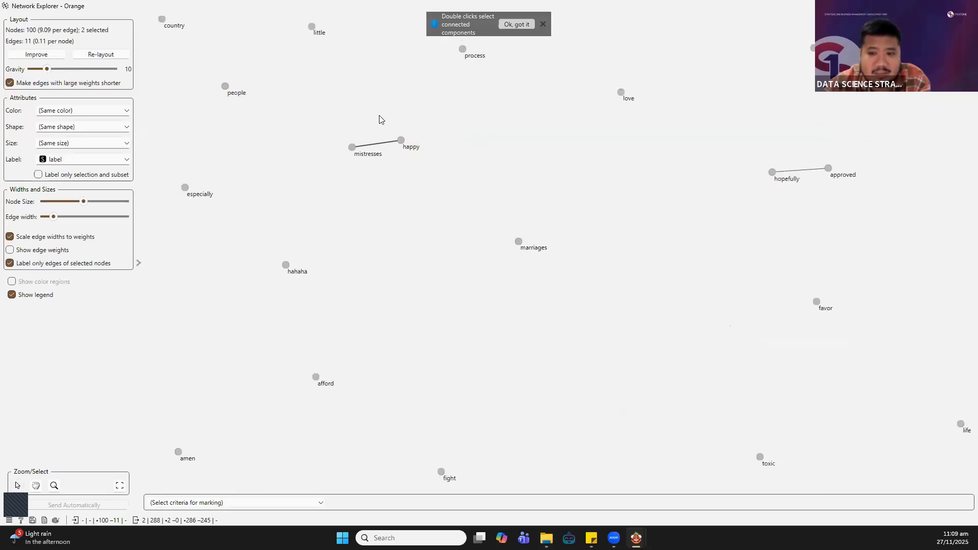
scroll(380, 120, up, 3)
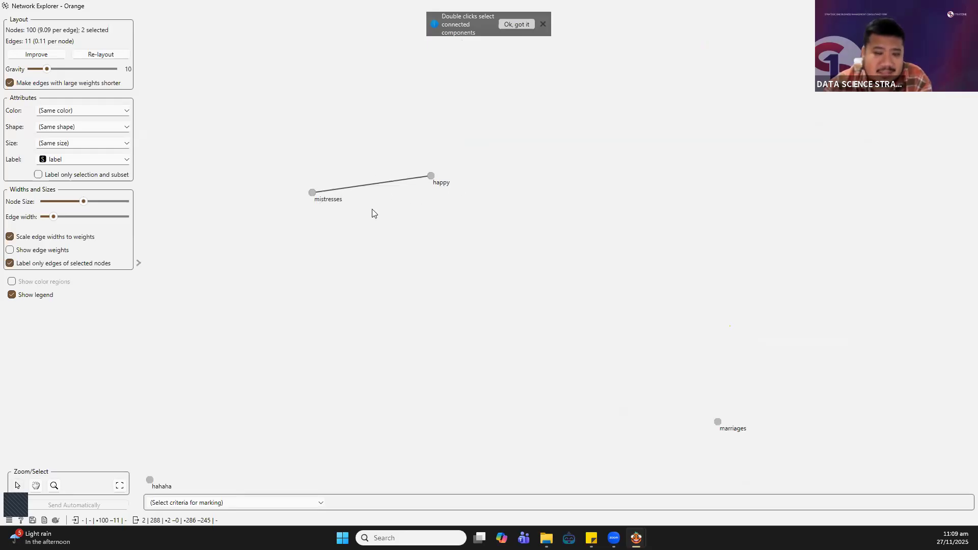
click(542, 24)
scroll(547, 132, down, 5)
scroll(611, 135, down, 1)
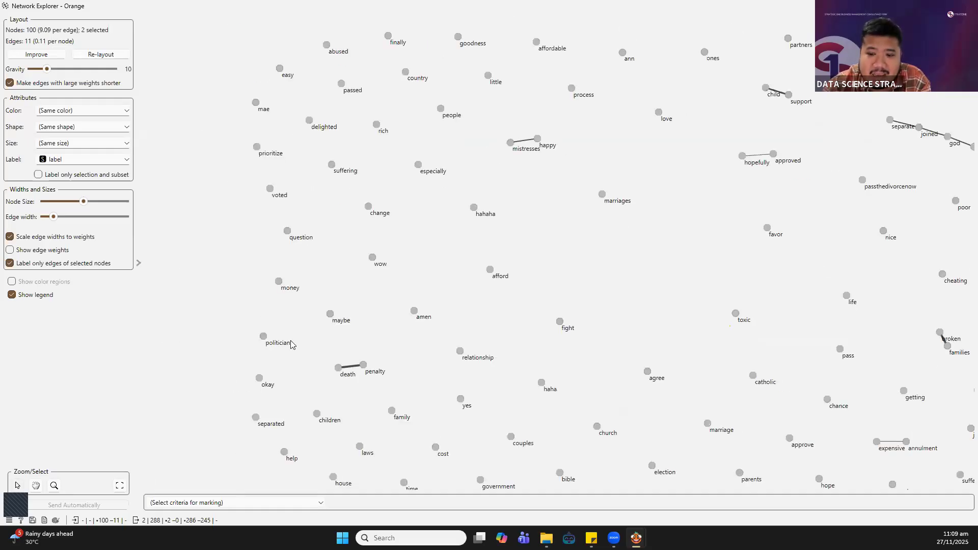
Examine the linked pairs "death" and "penalty" and "broken" and "families", clearing the node selection along the way
scroll(318, 383, up, 3)
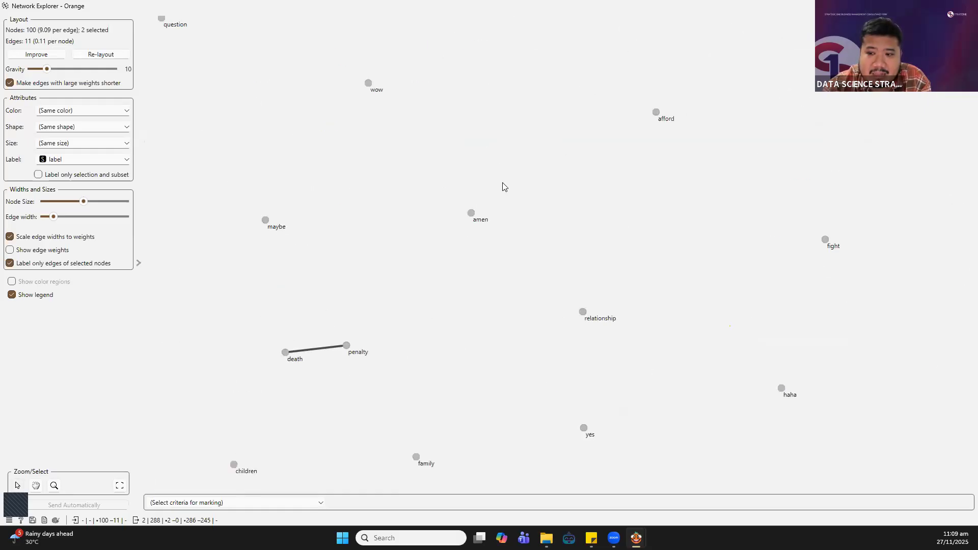
scroll(503, 186, down, 4)
drag(738, 148, 650, 177)
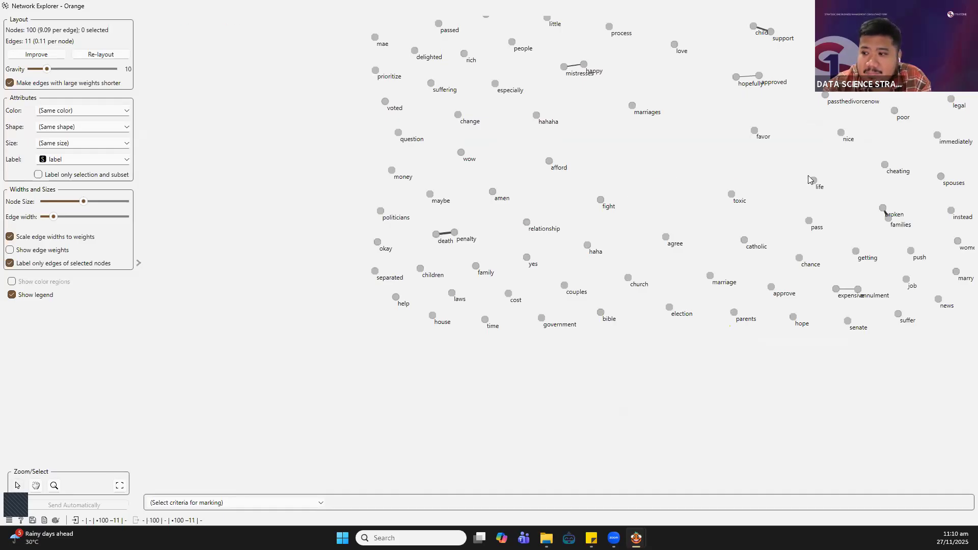
scroll(897, 158, down, 5)
scroll(866, 150, up, 6)
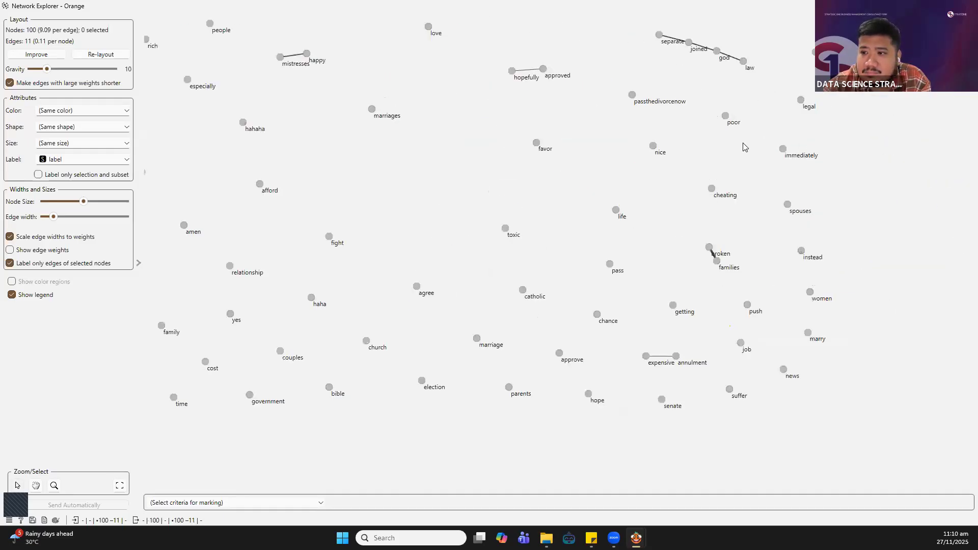
scroll(724, 255, up, 3)
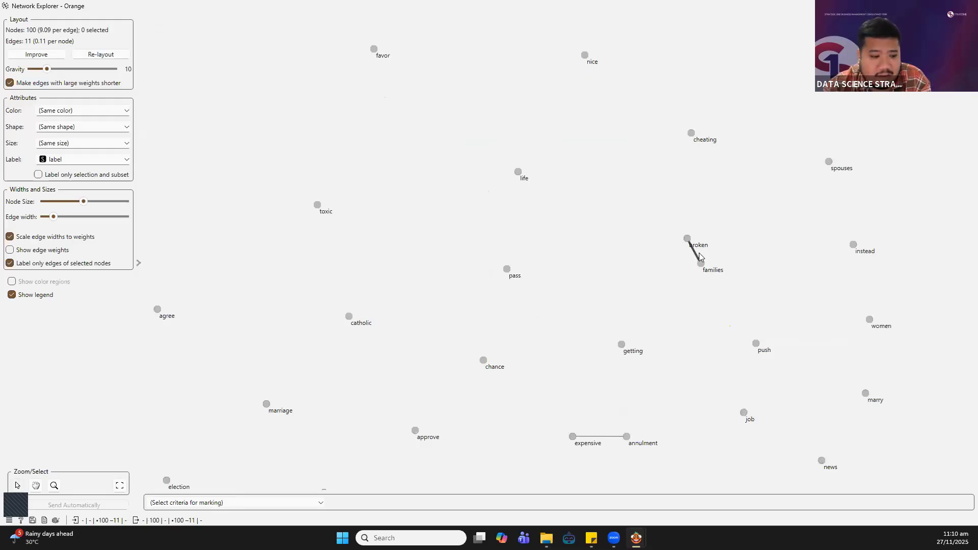
scroll(699, 256, up, 2)
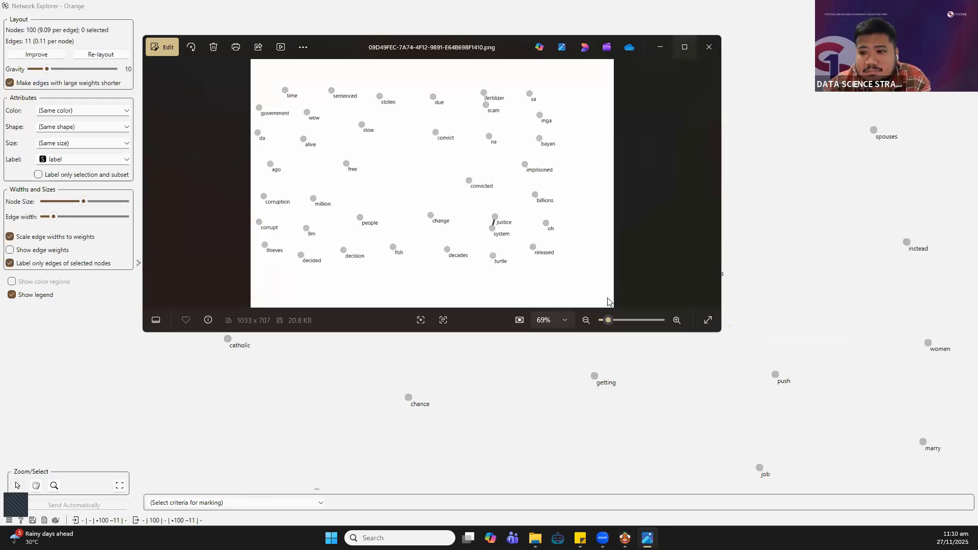
Maximise the image viewer showing the second network picture, inspect its linked word pairs and close it
click(684, 47)
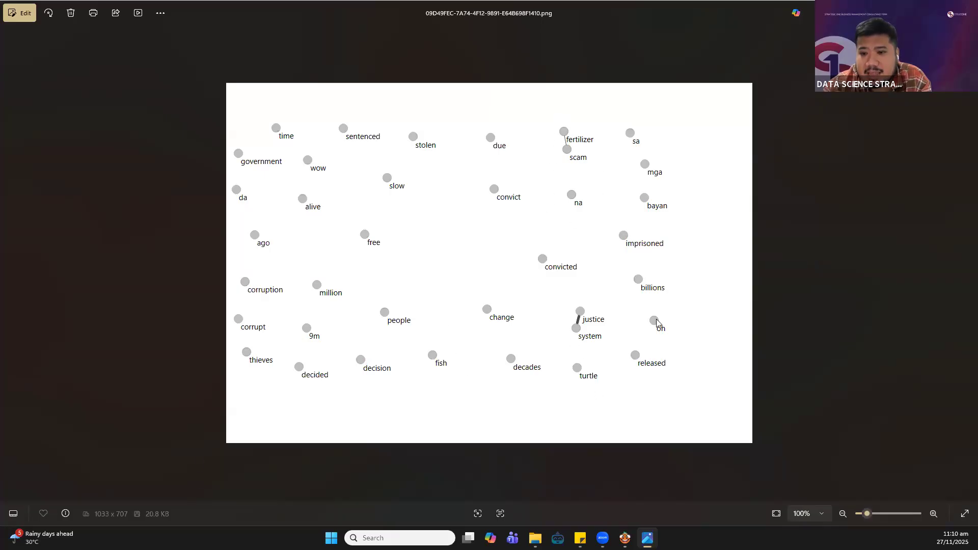
scroll(612, 335, up, 2)
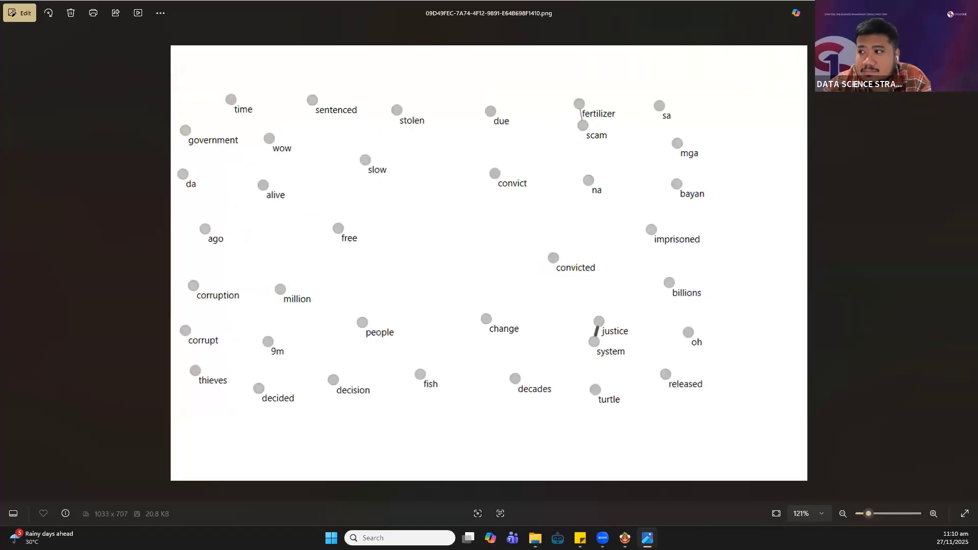
key(alt+F4)
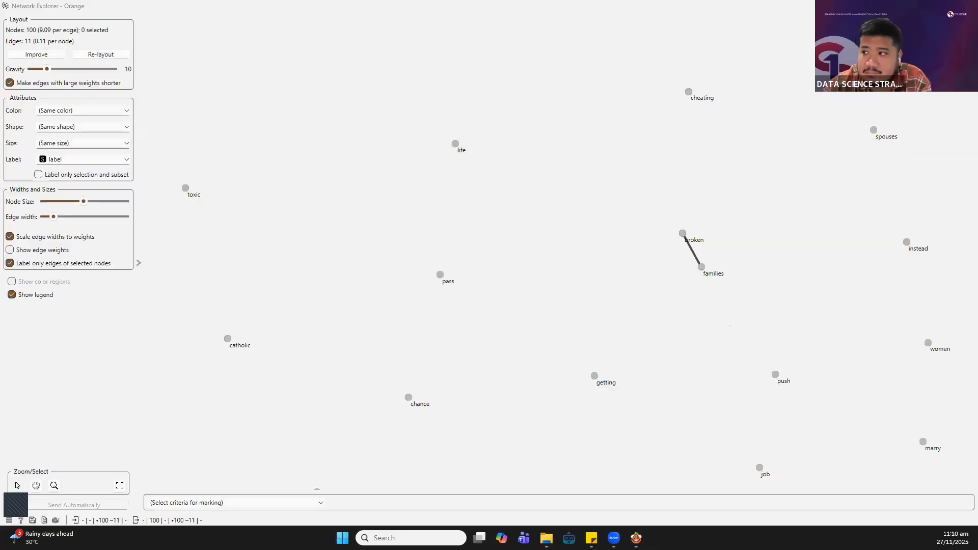
Close the Network Explorer window and move the Corpus to Network and Network Explorer widgets closer together in the workflow
key(alt+F4)
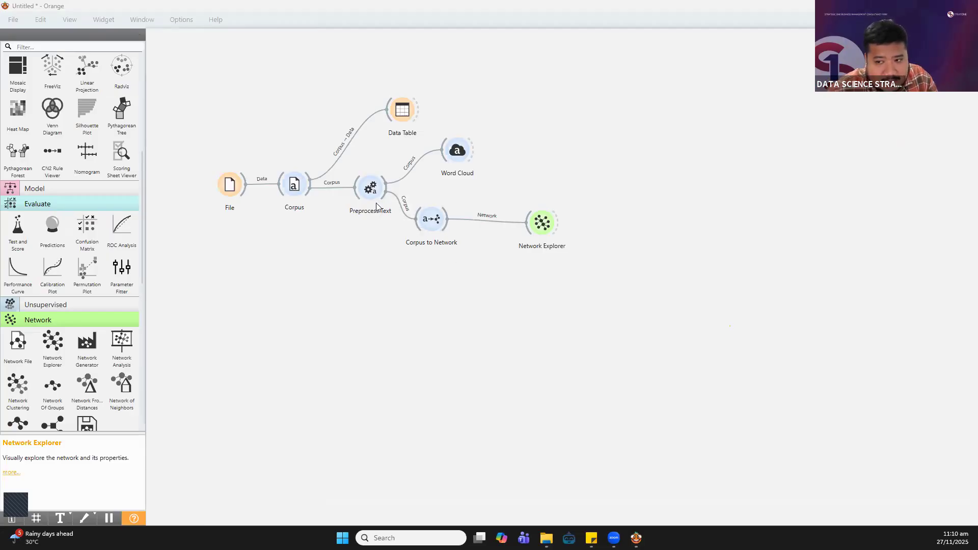
drag(432, 218, 435, 211)
drag(536, 224, 509, 215)
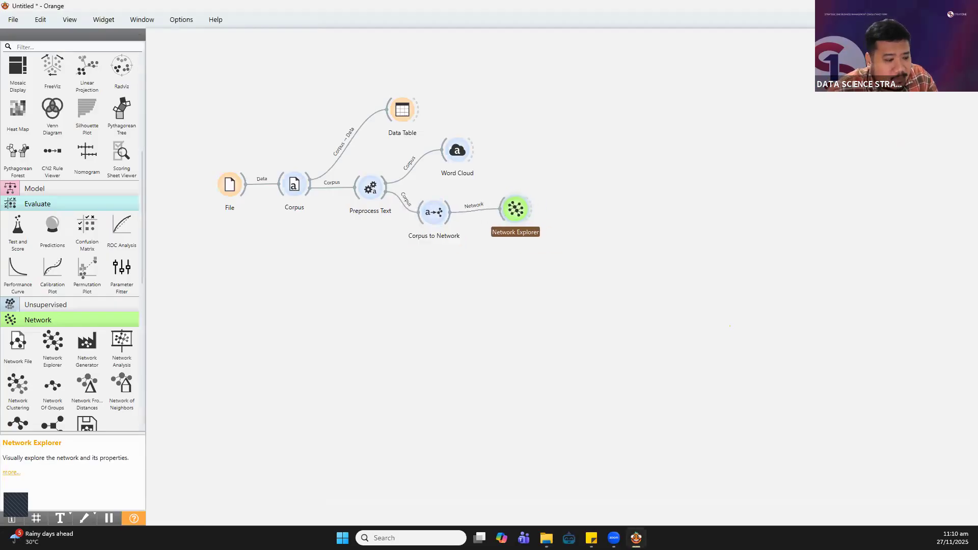
Move the Corpus to Network widget closer to Network Explorer in the workflow
click(546, 538)
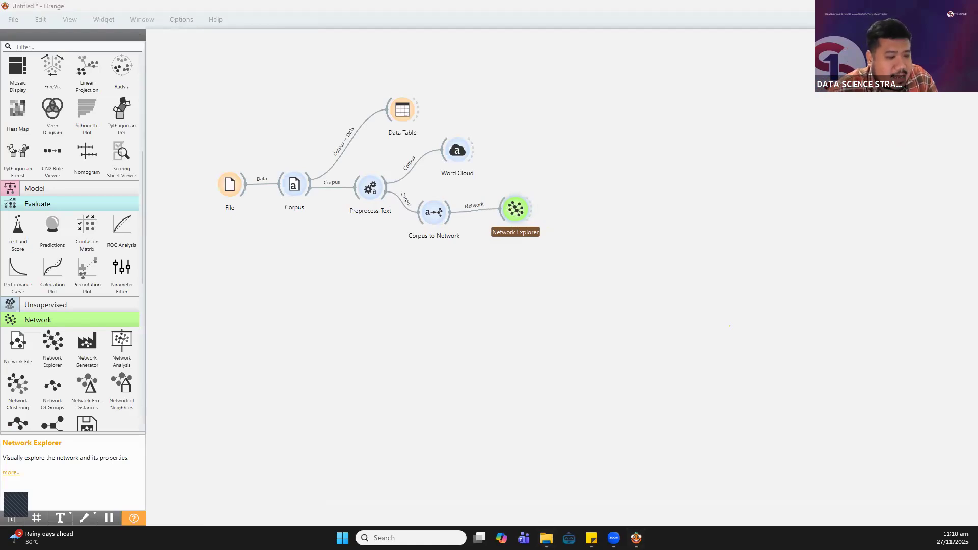
drag(439, 213, 441, 212)
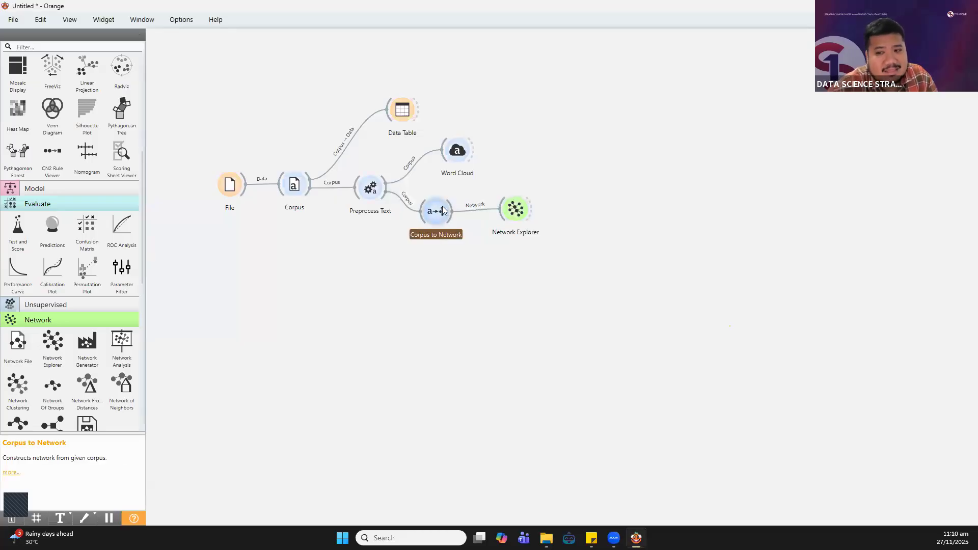
drag(442, 206, 442, 203)
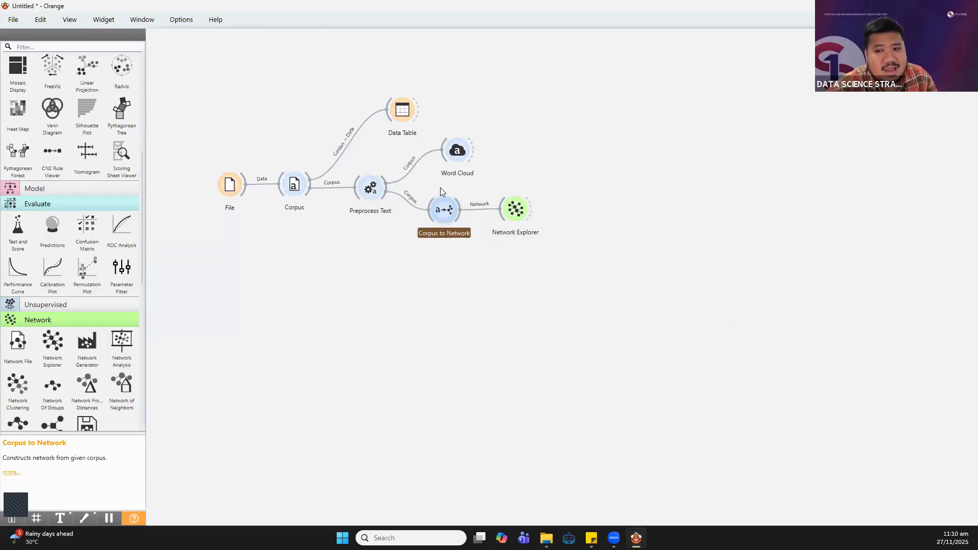
Open Network Explorer, dismiss the hint, examine the linked pairs "expensive" and "annulment" and "broken" and "families", and close the window
click(511, 210)
double_click(510, 209)
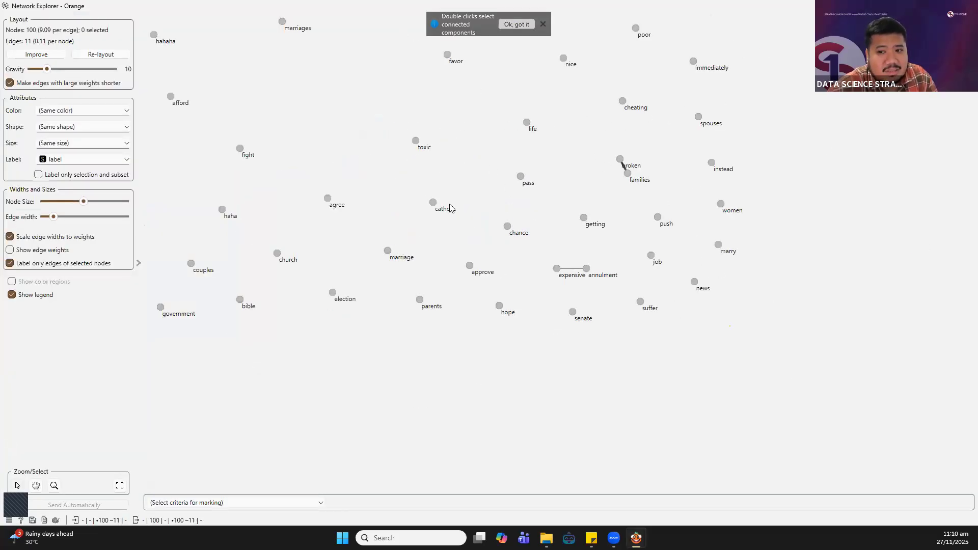
click(541, 25)
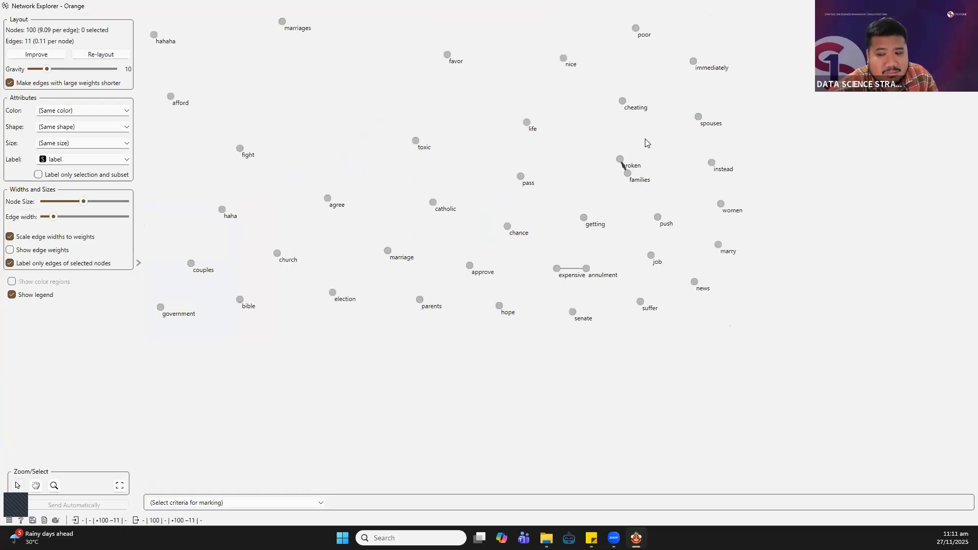
scroll(628, 298, up, 1)
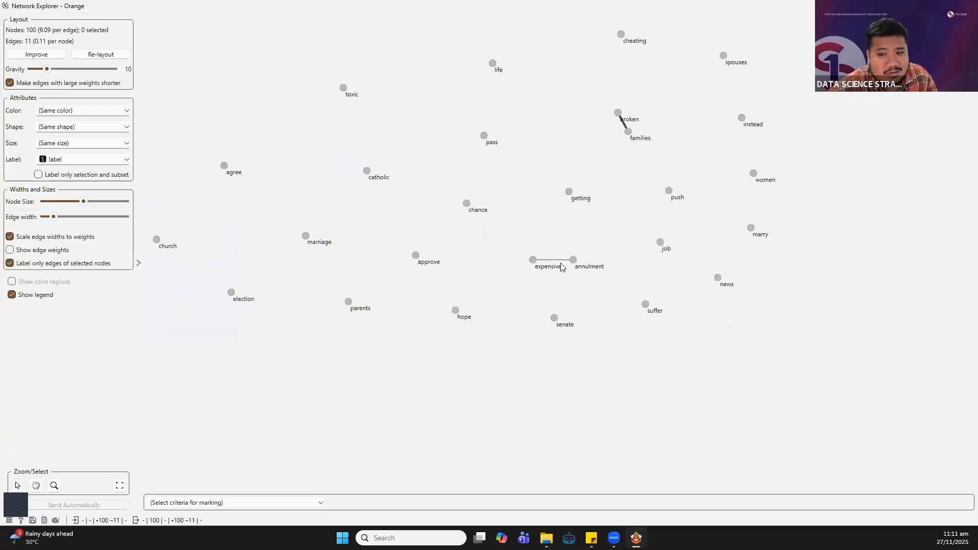
scroll(561, 273, up, 1)
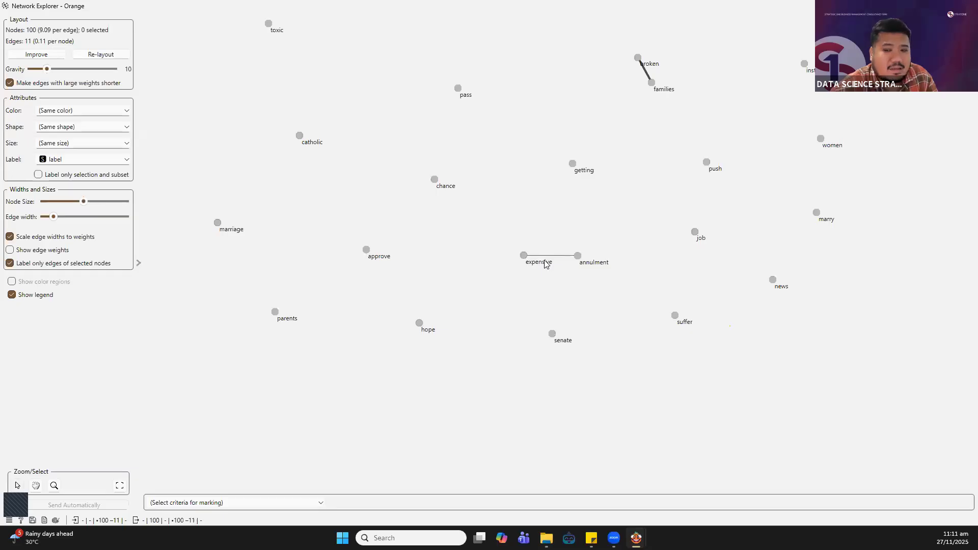
scroll(579, 183, down, 2)
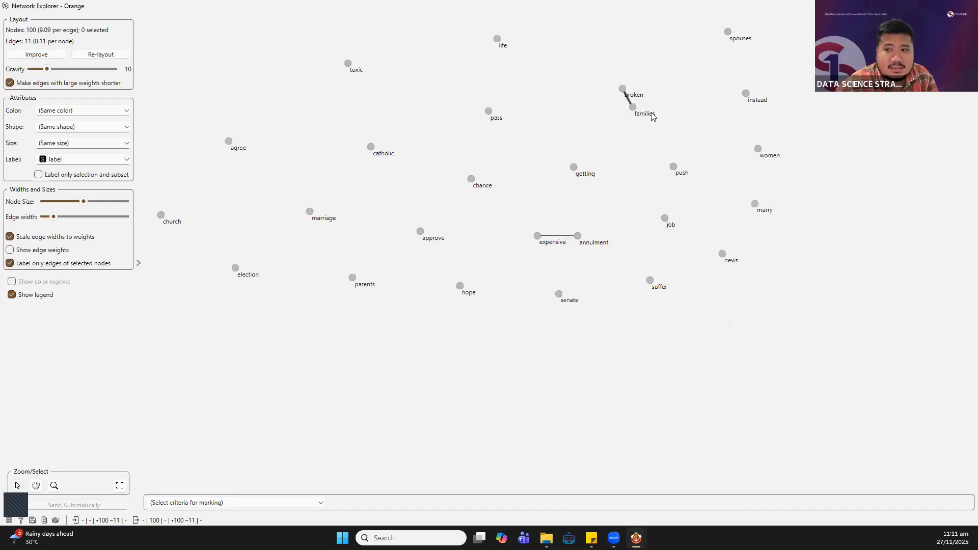
scroll(652, 113, up, 3)
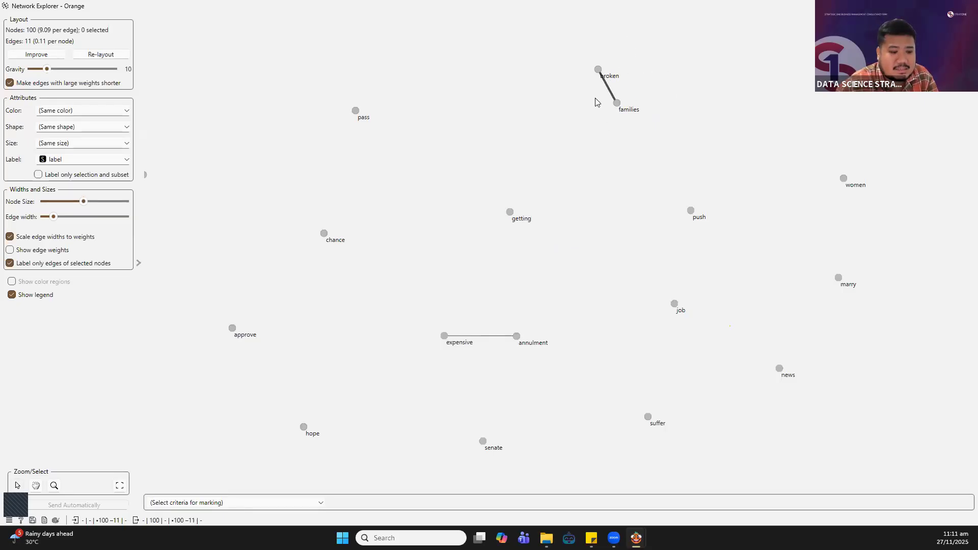
scroll(568, 159, down, 3)
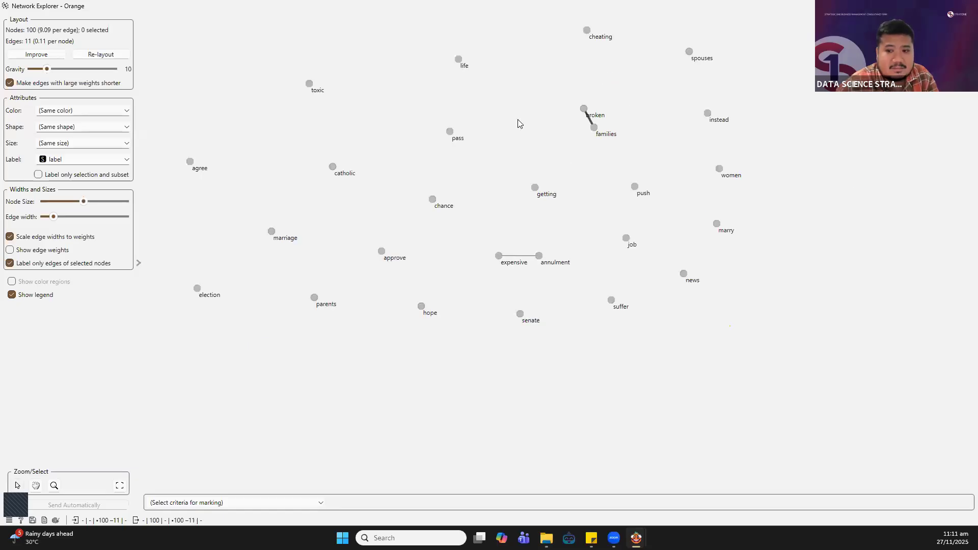
scroll(512, 140, down, 1)
scroll(514, 138, down, 2)
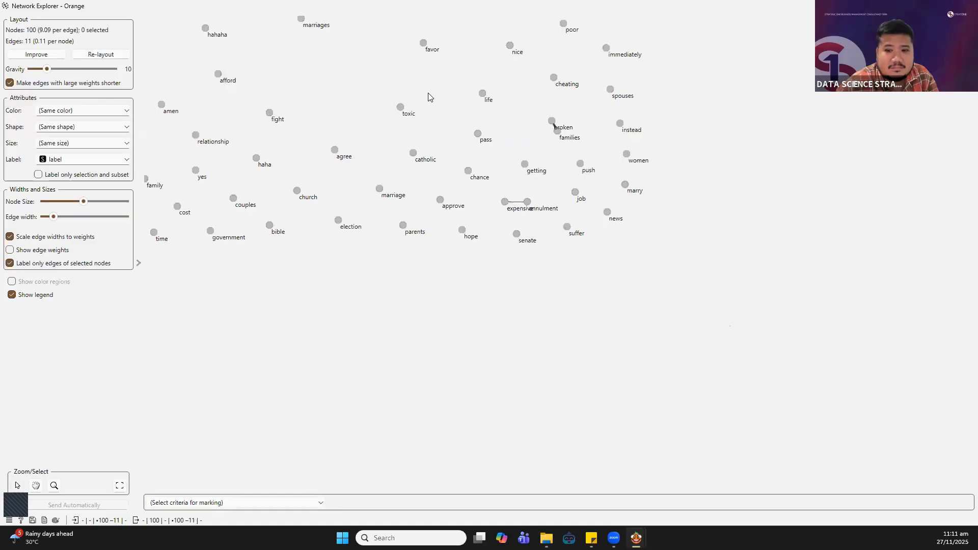
key(Escape)
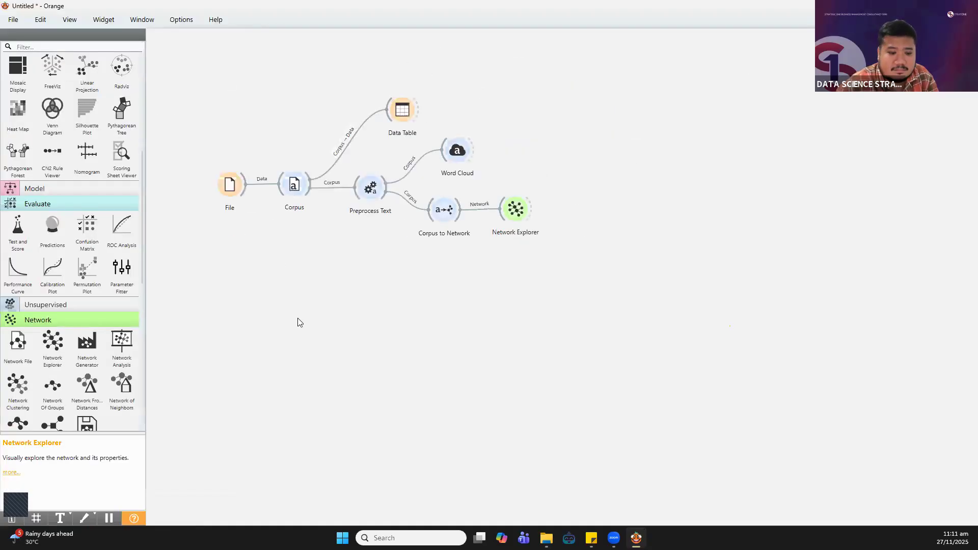
Line up the Corpus to Network and Network Explorer widgets in a row with Preprocess Text
click(451, 206)
drag(451, 208, 529, 186)
click(455, 202)
drag(455, 196, 457, 186)
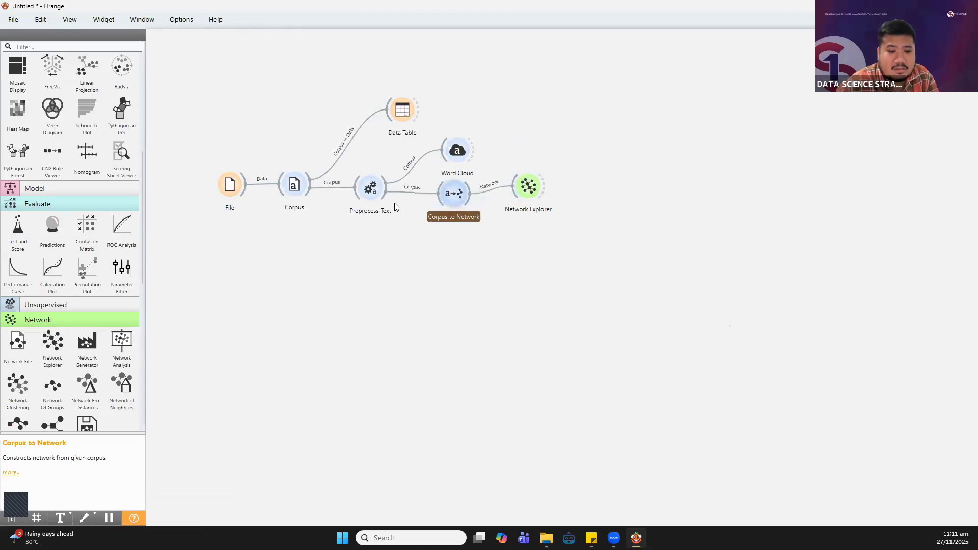
drag(531, 187, 530, 195)
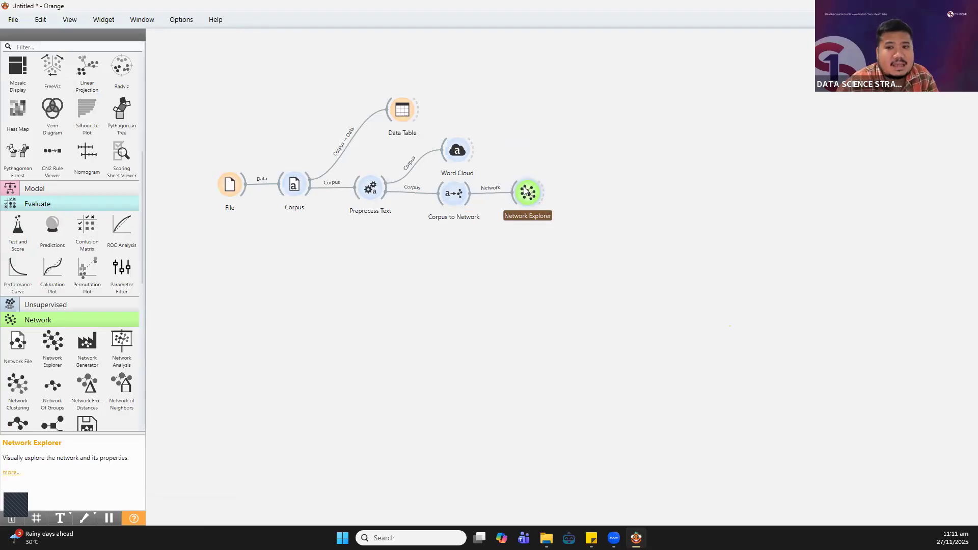
drag(454, 197, 439, 190)
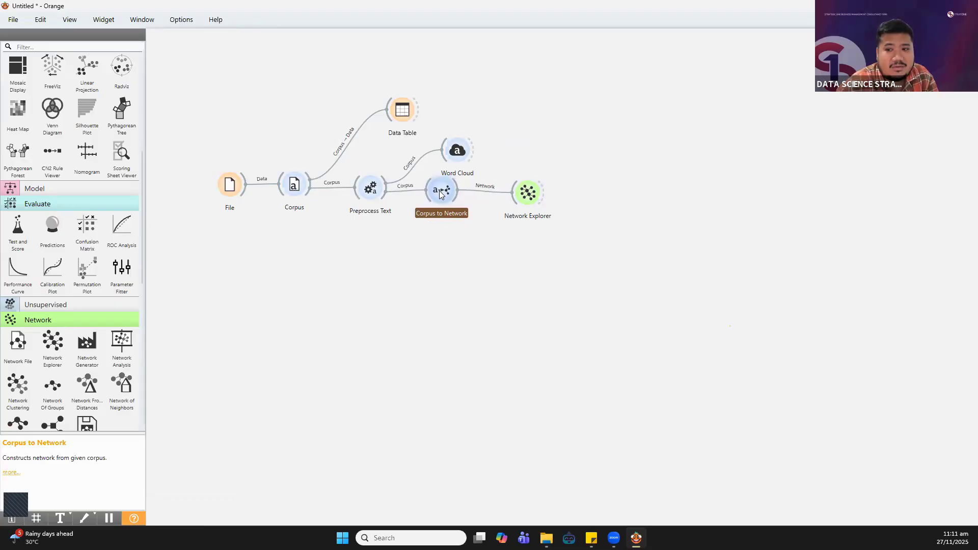
drag(529, 192, 520, 190)
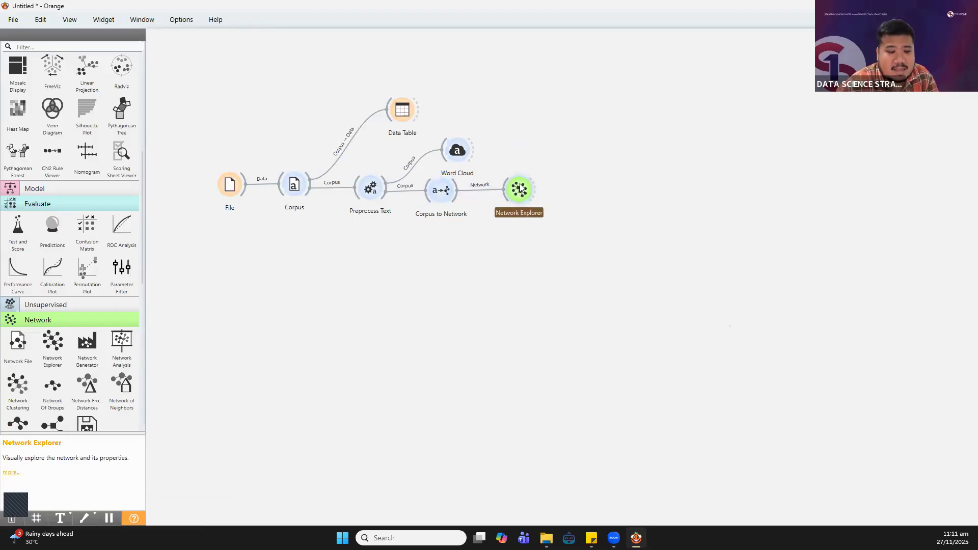
Bring Network Explorer closer to Corpus to Network and shift both widgets slightly below the Preprocess Text row
click(648, 184)
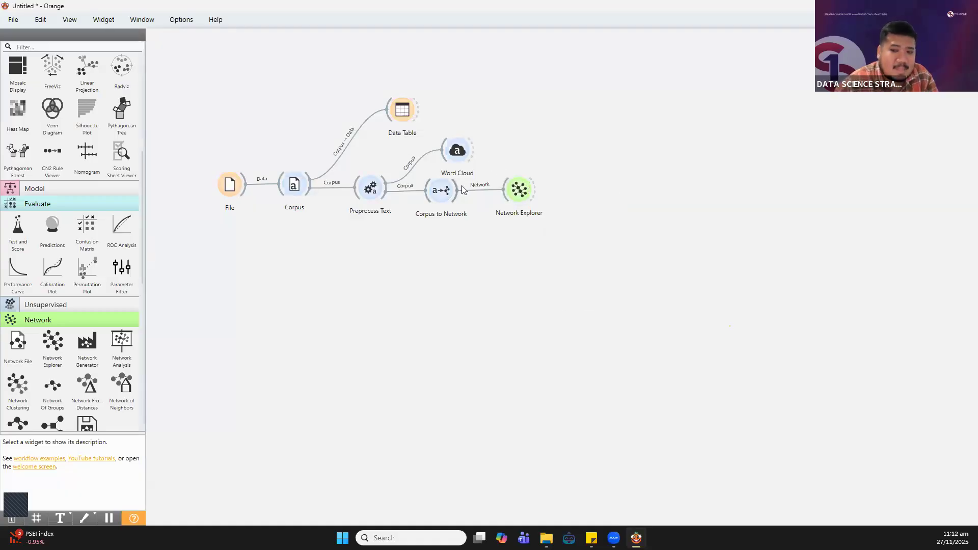
drag(522, 194, 513, 192)
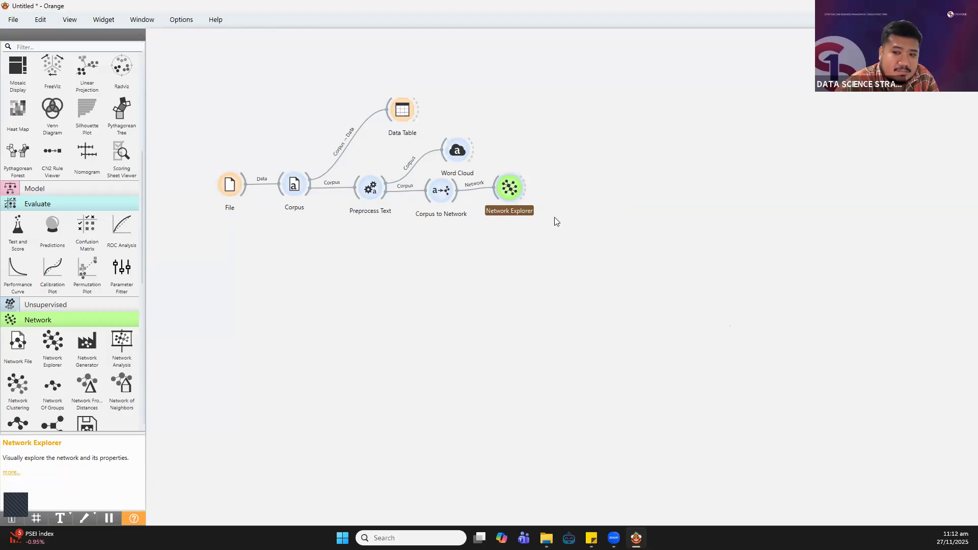
drag(508, 190, 502, 188)
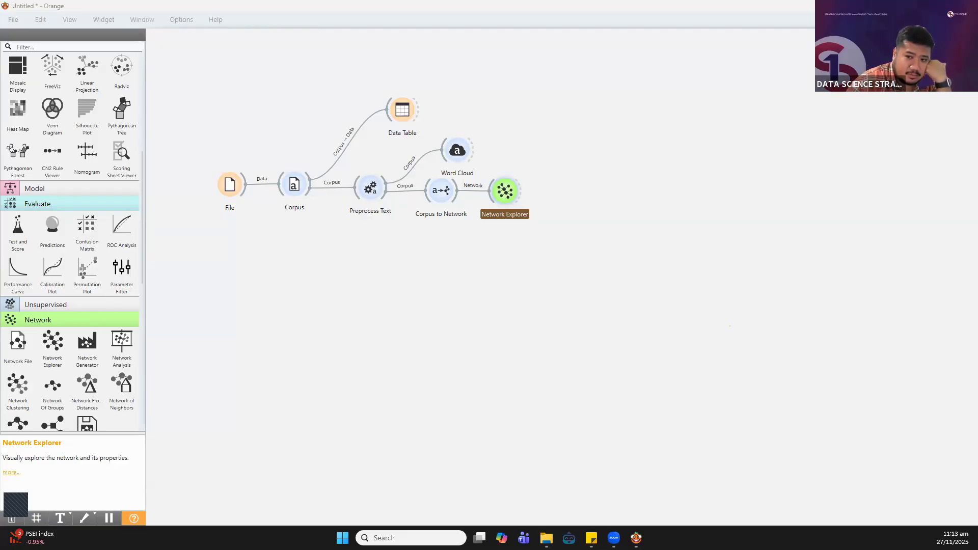
click(434, 201)
drag(434, 201, 428, 204)
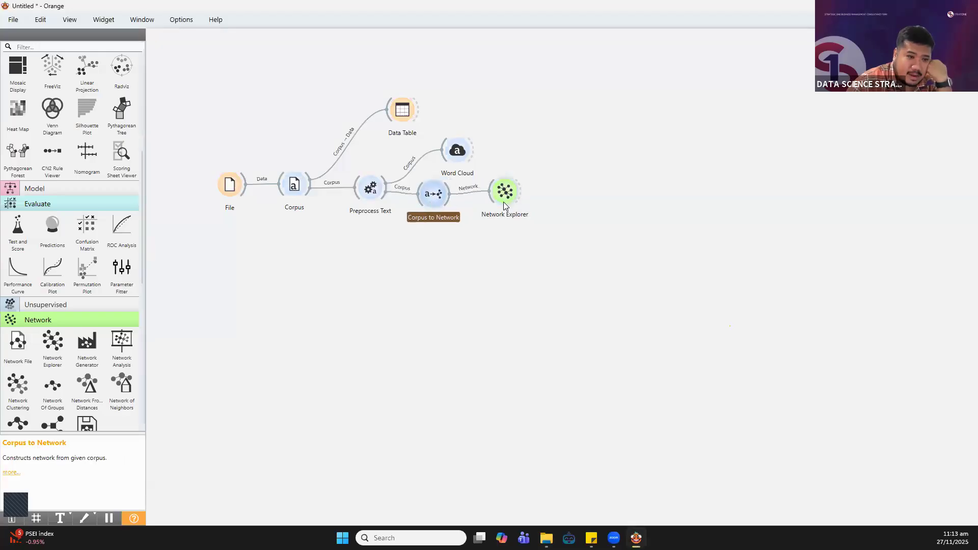
drag(506, 194, 502, 204)
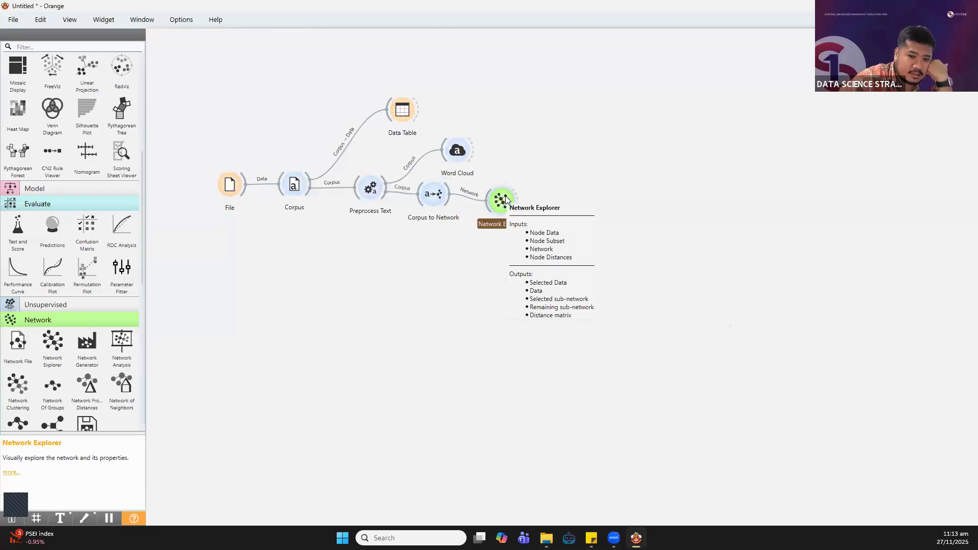
Reopen Network Explorer, inspect the "expensive" and "annulment" link and the "broken" and "families" link up close, and close it
double_click(503, 200)
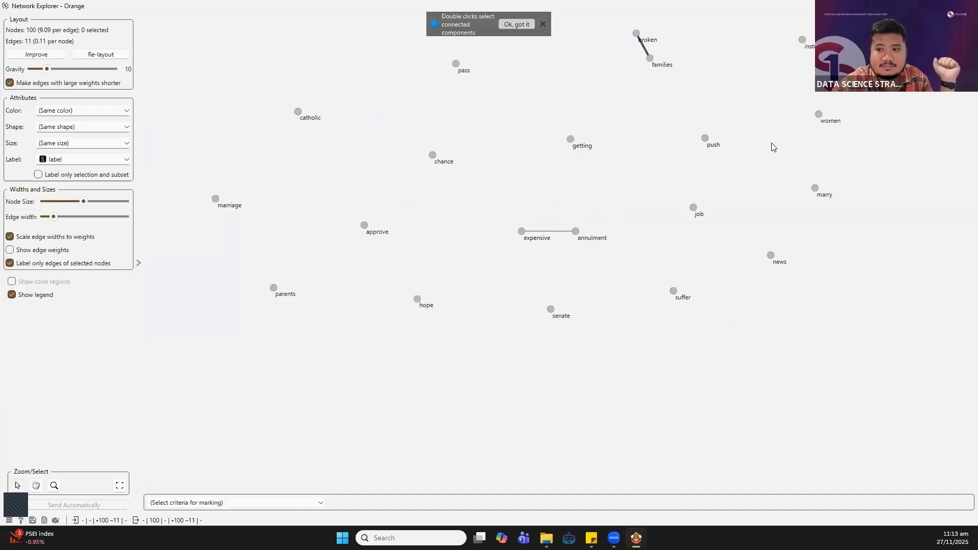
scroll(583, 175, down, 3)
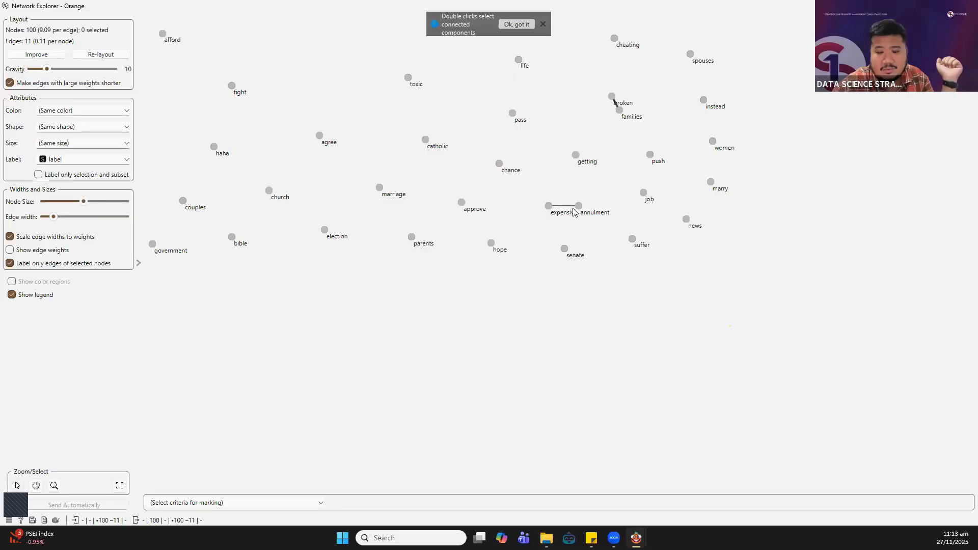
scroll(573, 211, up, 3)
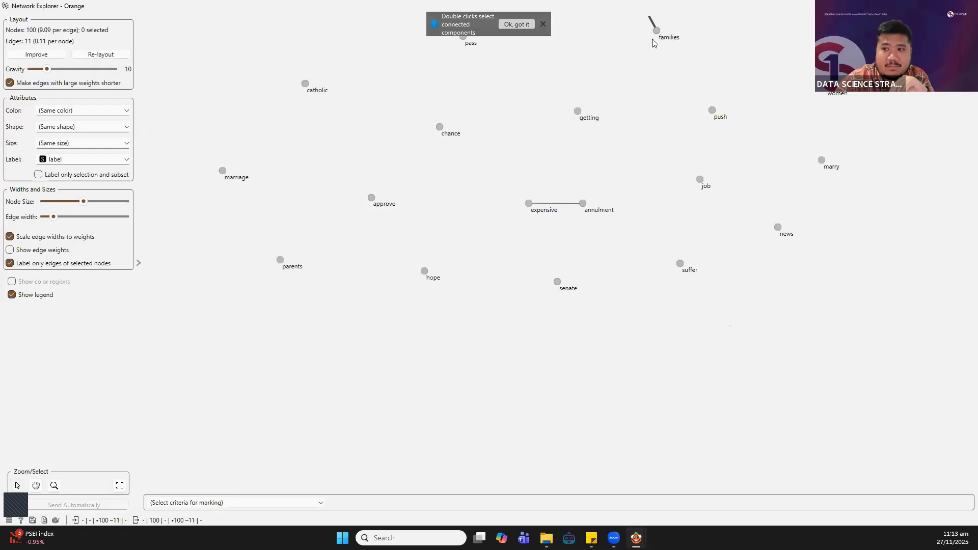
scroll(656, 38, up, 2)
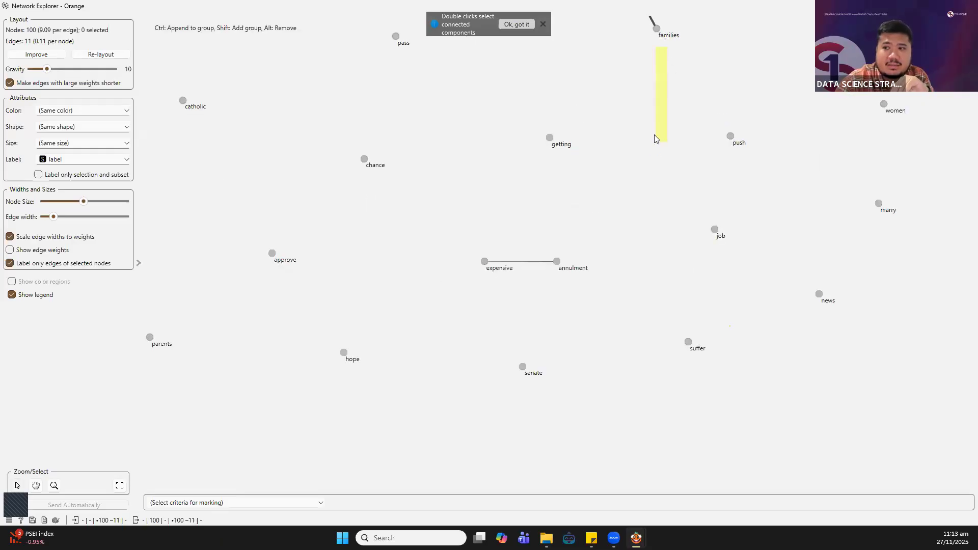
scroll(690, 68, down, 2)
scroll(670, 30, up, 4)
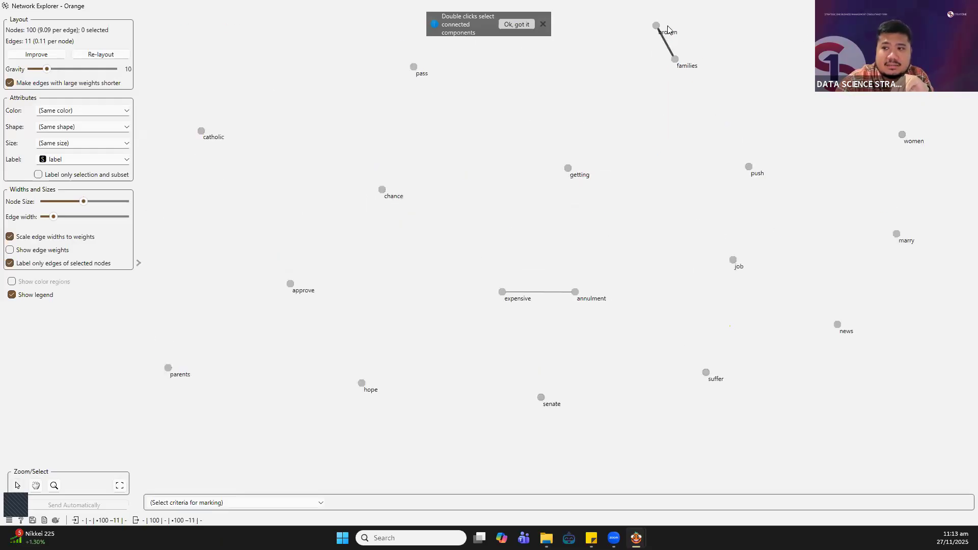
scroll(670, 29, up, 1)
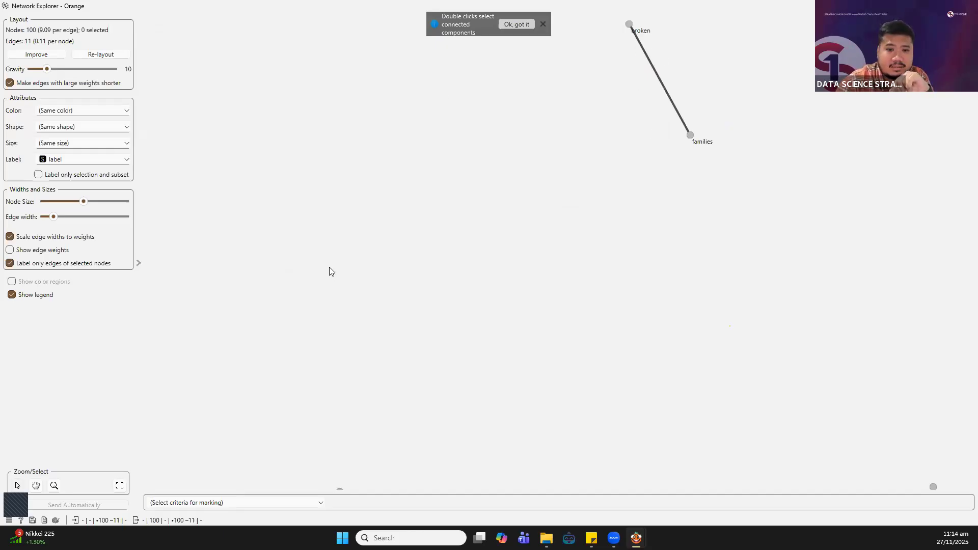
key(Escape)
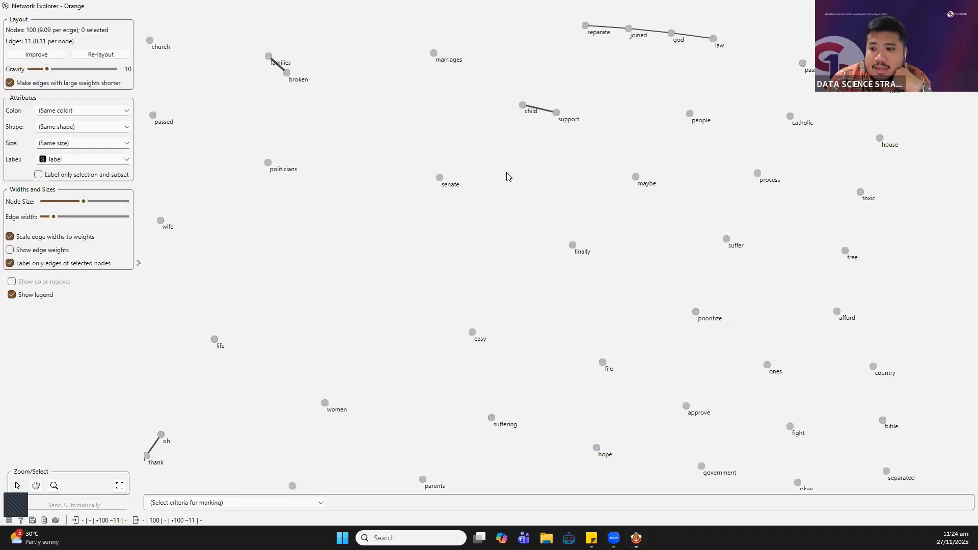
Move Corpus to Network down below Network Explorer's level and browse the widget toolbox to the Text Mining category
drag(439, 195, 442, 223)
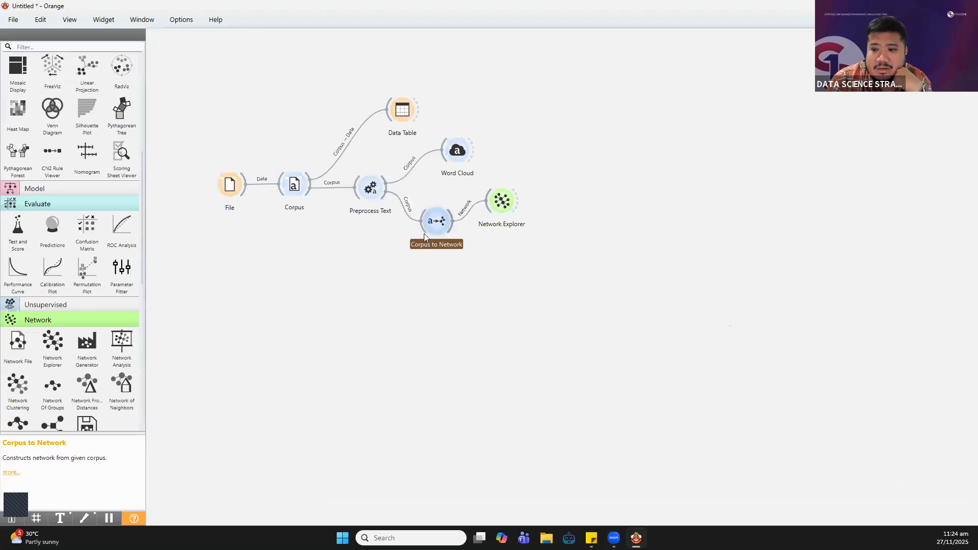
scroll(104, 182, up, 3)
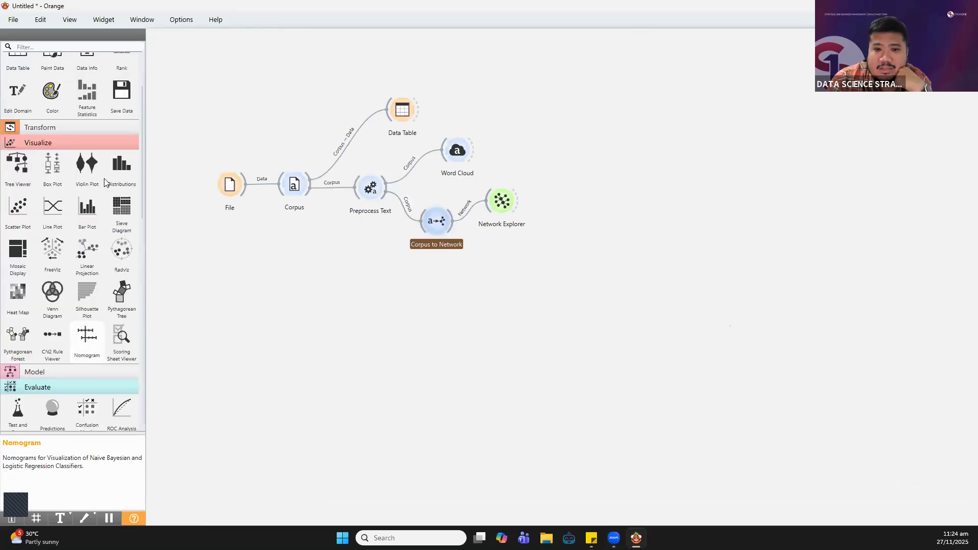
scroll(105, 182, up, 1)
scroll(61, 204, down, 5)
scroll(56, 288, down, 2)
scroll(61, 295, down, 2)
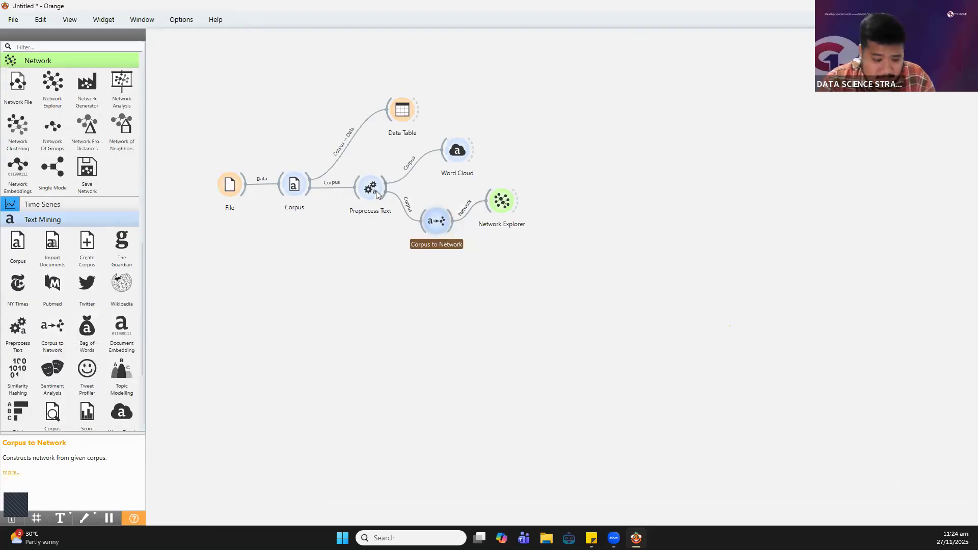
Open the Corpus to Network settings, review the node type and thresholds with the dialog moved aside, and close it
double_click(437, 221)
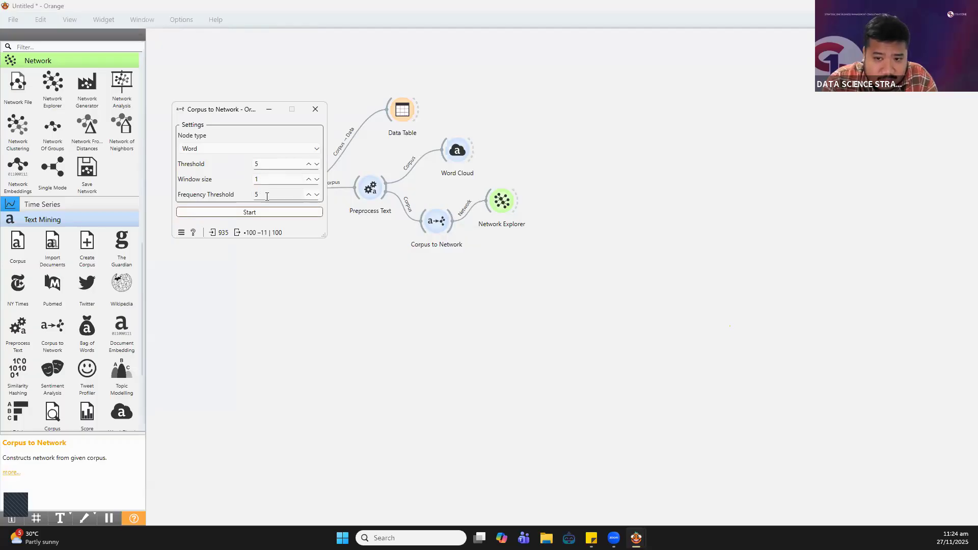
click(227, 149)
click(230, 134)
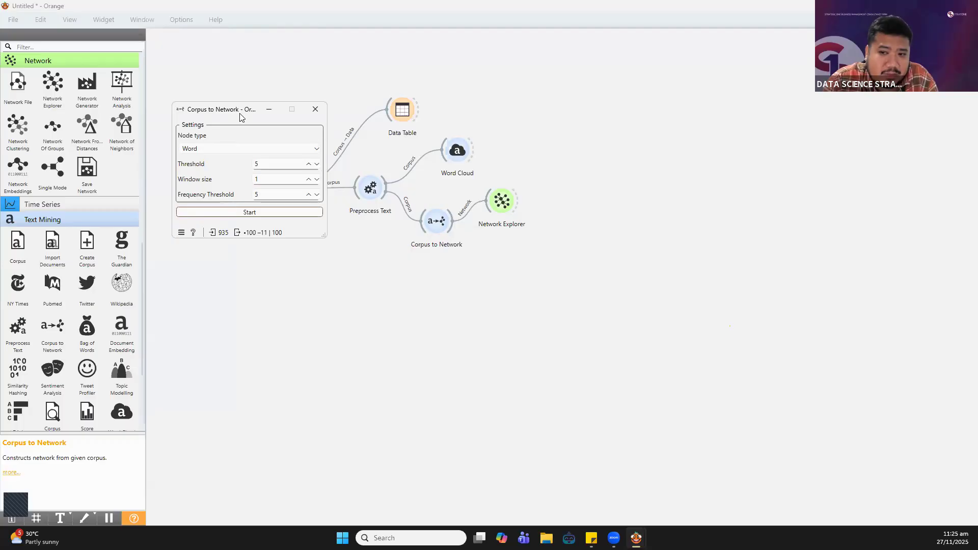
drag(241, 114, 512, 62)
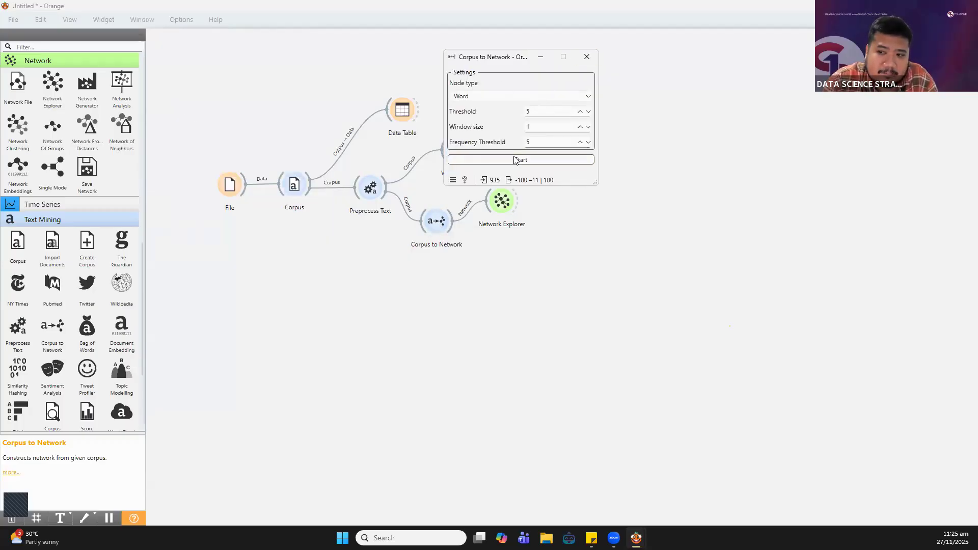
click(587, 58)
Reopen Network Explorer to view the word network, close it, and nudge its widget slightly up on the canvas
double_click(504, 200)
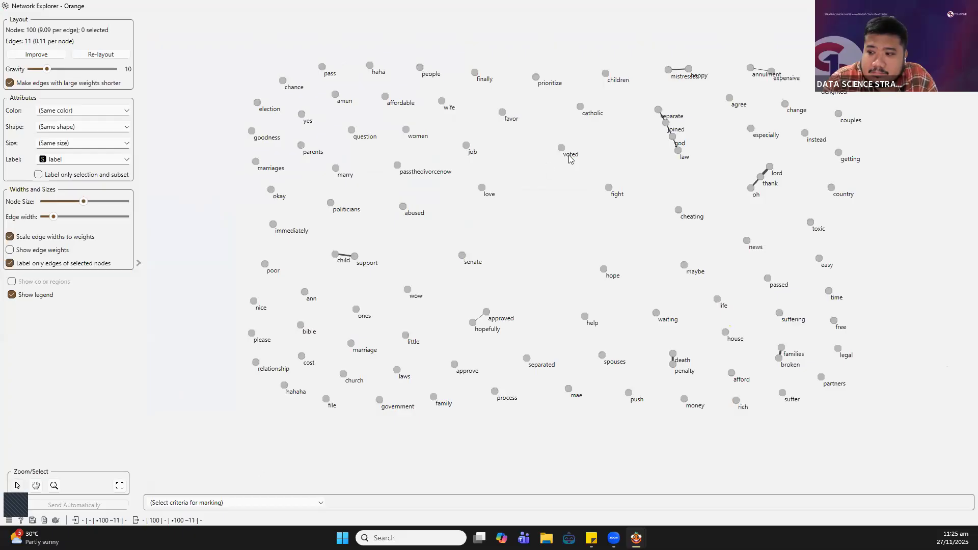
key(Escape)
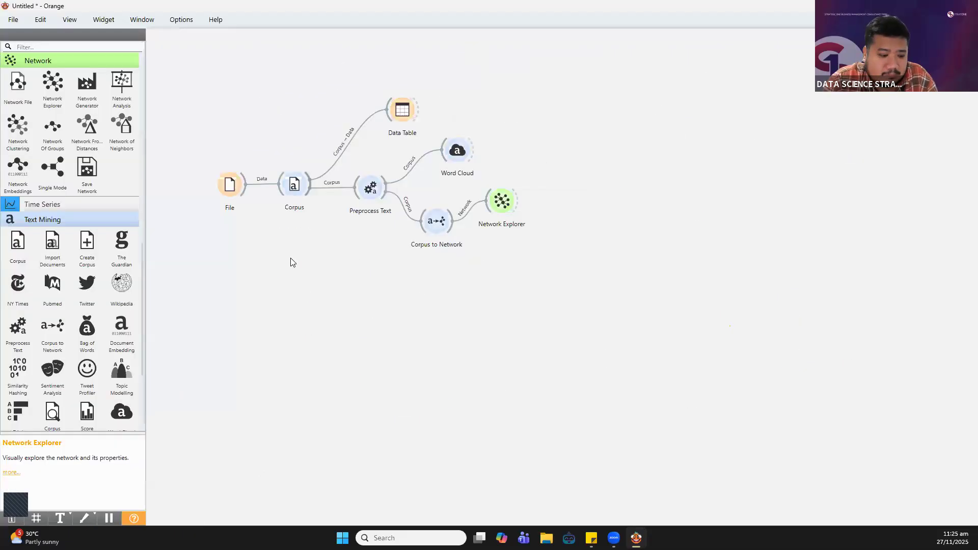
drag(497, 208, 499, 195)
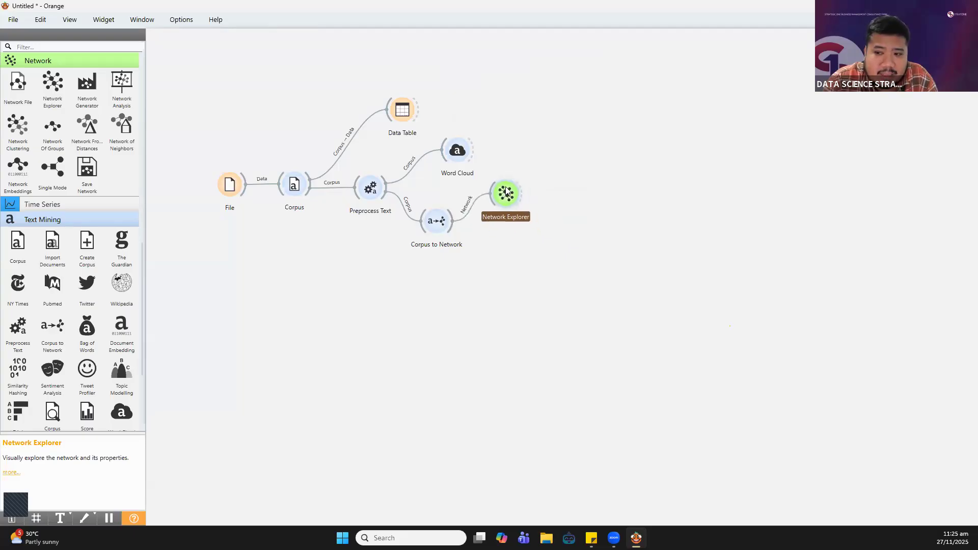
scroll(104, 239, down, 3)
scroll(105, 234, up, 5)
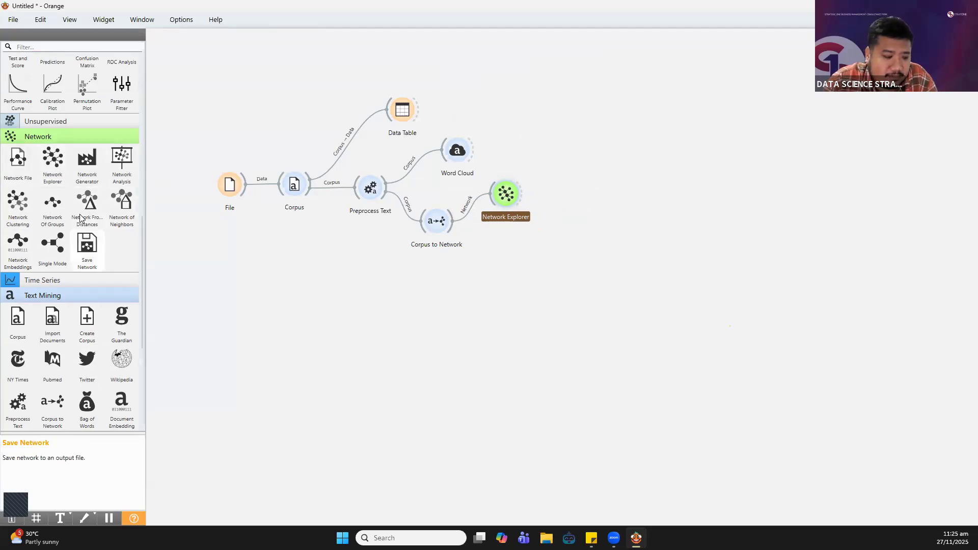
Move Corpus to Network and Network Explorer down so they sit side by side below Preprocess Text
drag(513, 200, 507, 243)
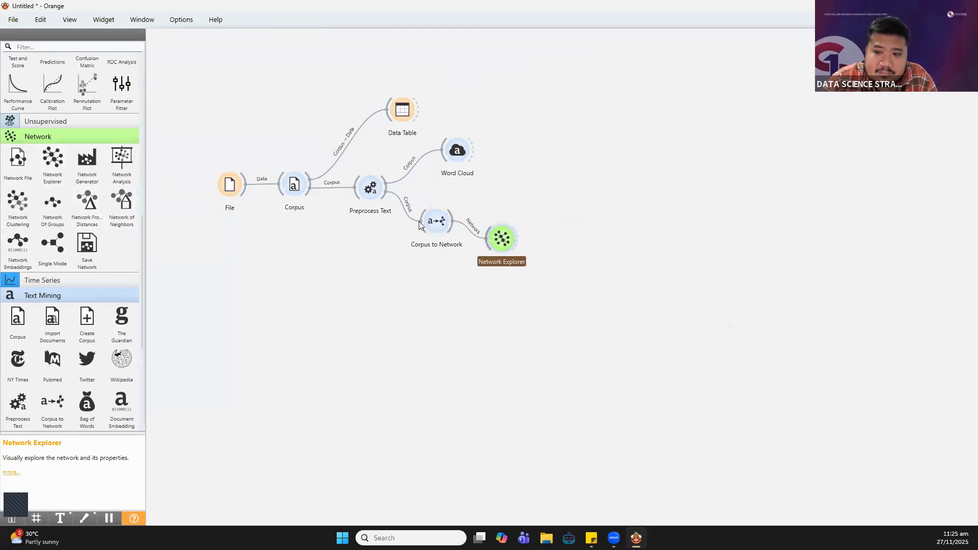
drag(433, 227, 421, 246)
drag(505, 240, 503, 244)
drag(432, 240, 432, 248)
drag(504, 246, 488, 261)
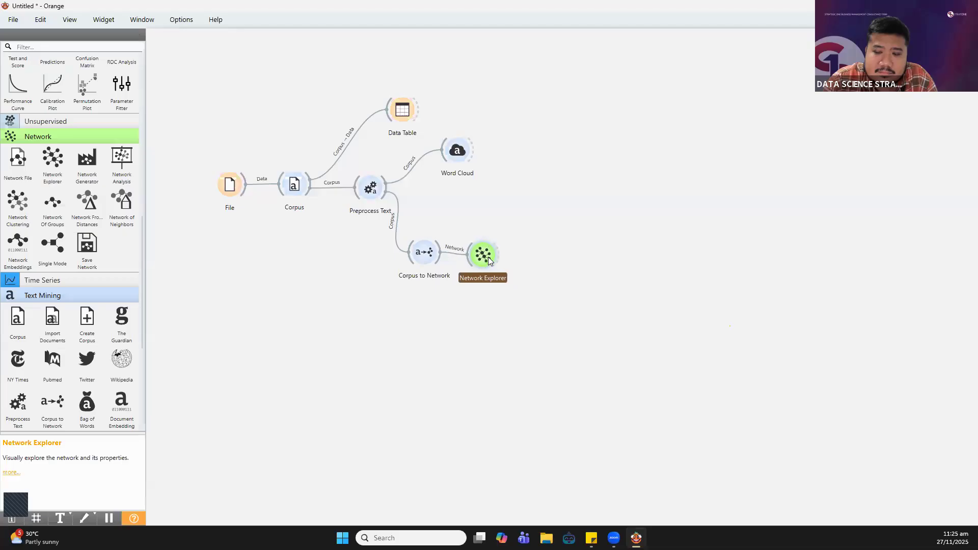
click(365, 174)
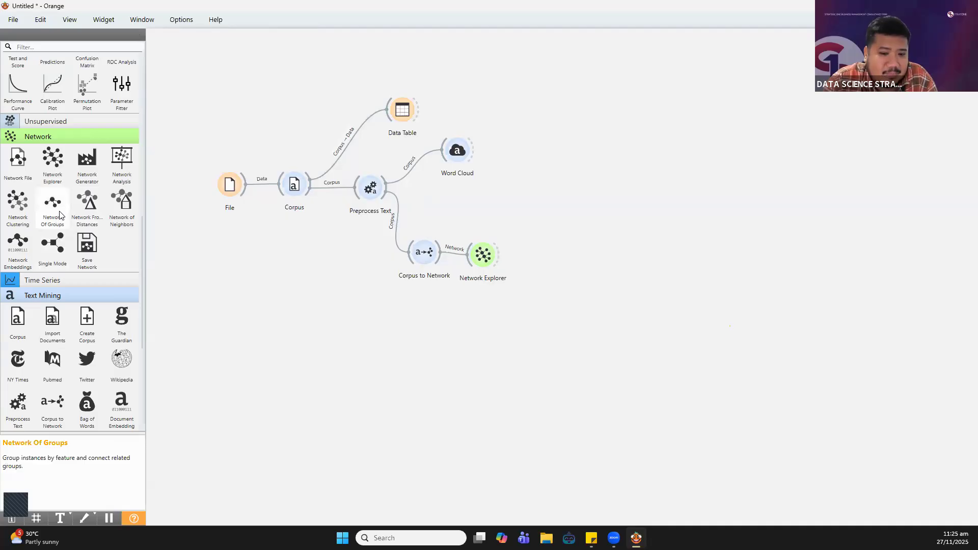
Add a Bag of Words widget beneath Word Cloud and connect Preprocess Text to it
scroll(62, 226, down, 3)
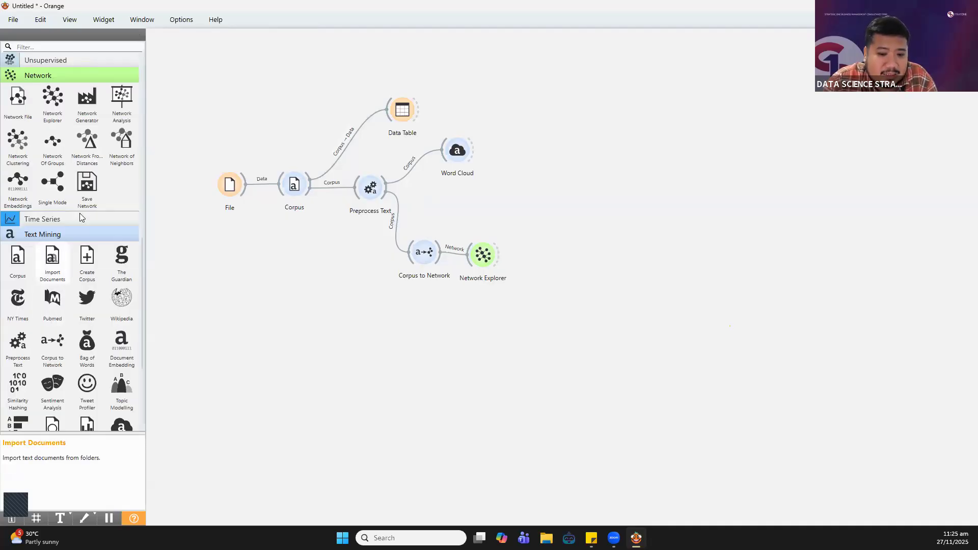
scroll(76, 219, down, 3)
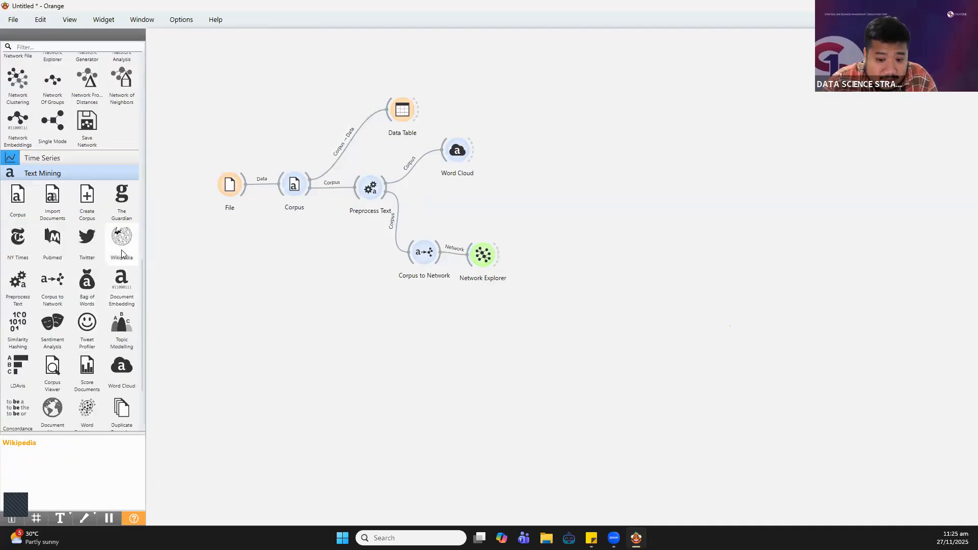
scroll(117, 270, down, 2)
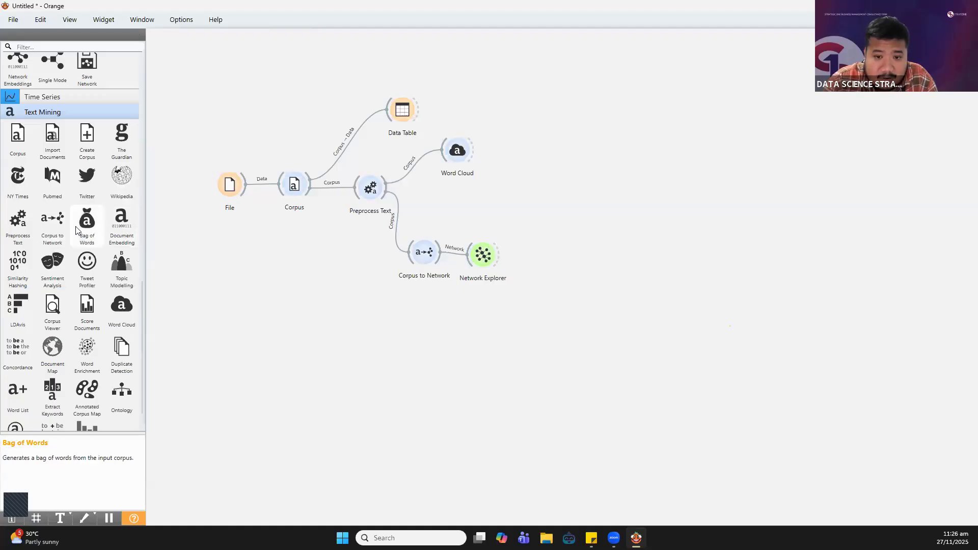
drag(87, 227, 559, 254)
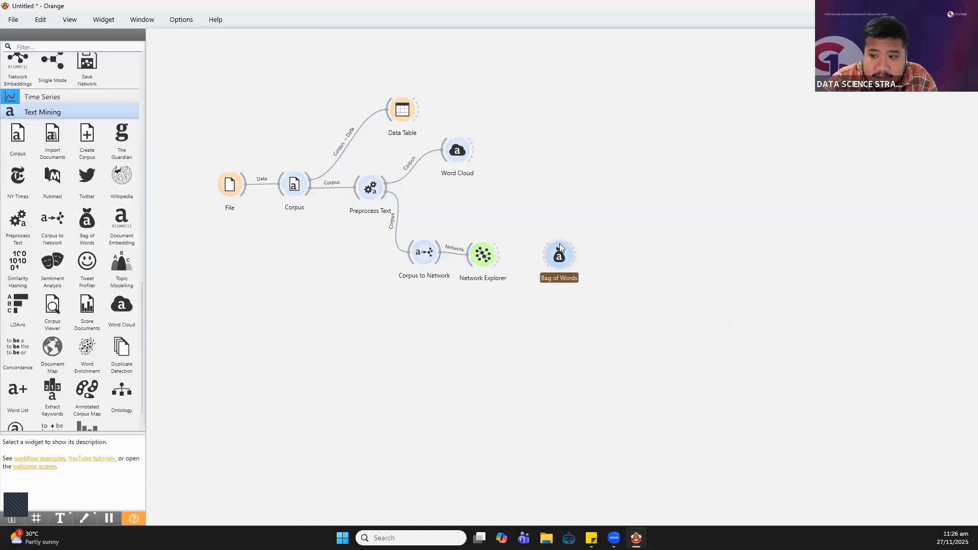
drag(539, 258, 443, 202)
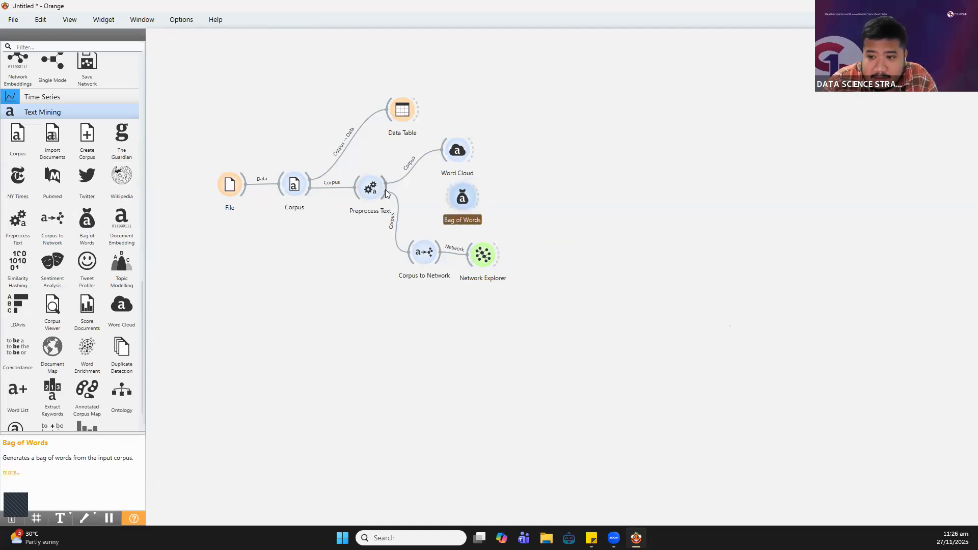
drag(385, 193, 460, 199)
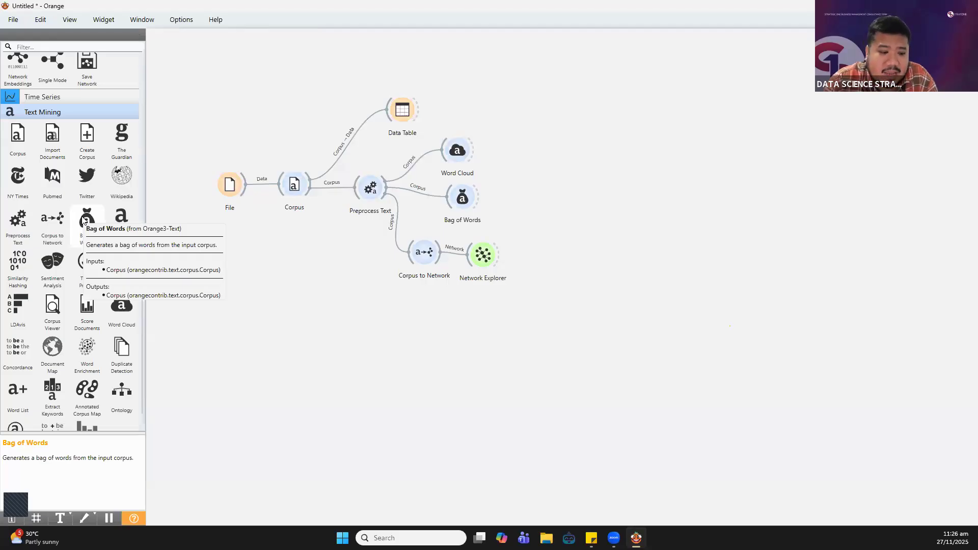
click(444, 200)
drag(444, 200, 436, 195)
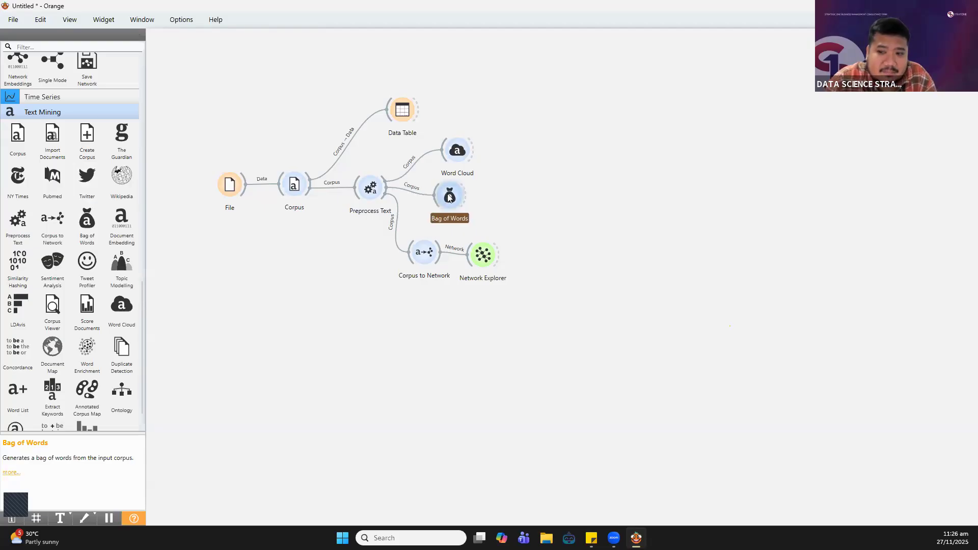
Add a Topic Modelling widget fed by Bag of Words, review its Latent Dirichlet Allocation topic keywords and close it
click(122, 278)
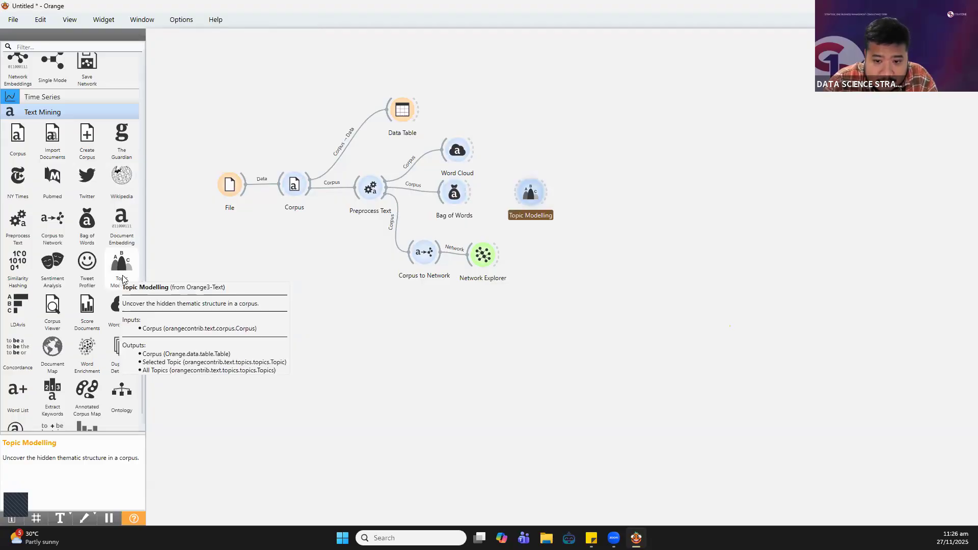
drag(471, 193, 520, 195)
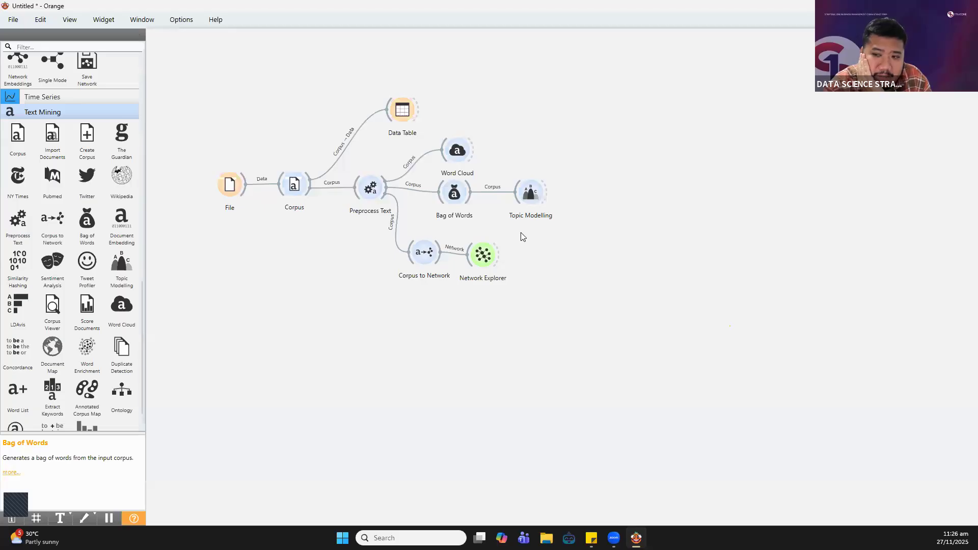
double_click(535, 198)
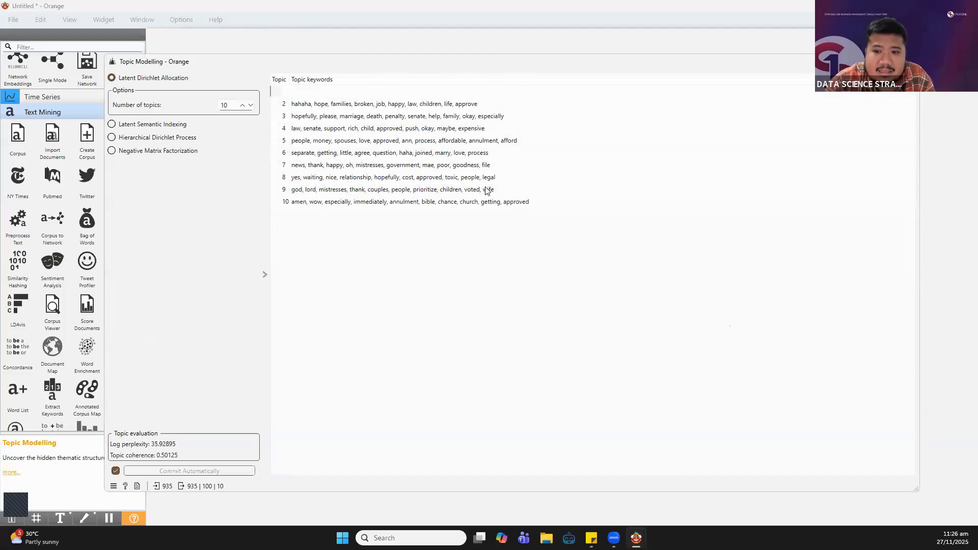
click(908, 62)
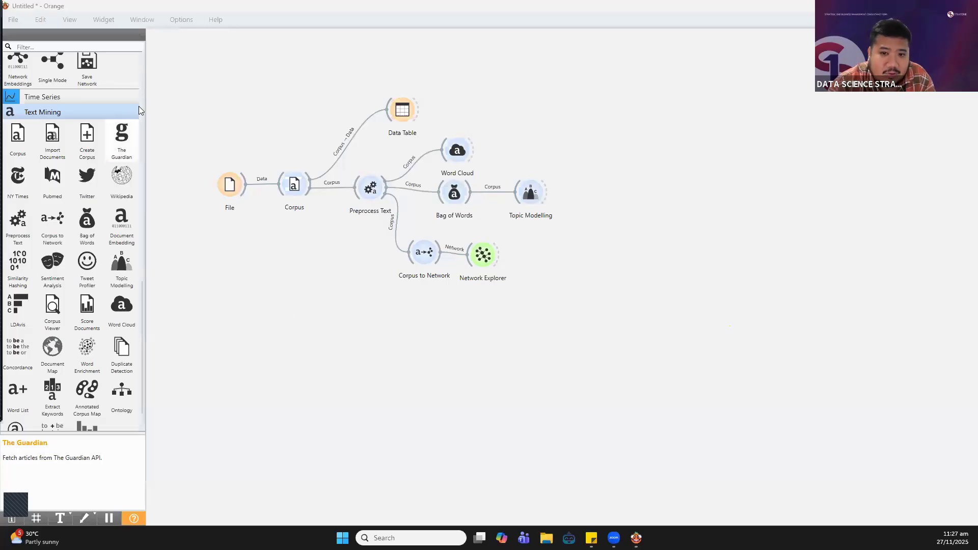
Close the workflow screenshot image and minimise the mail browser window to return to the Orange canvas
click(185, 20)
click(183, 20)
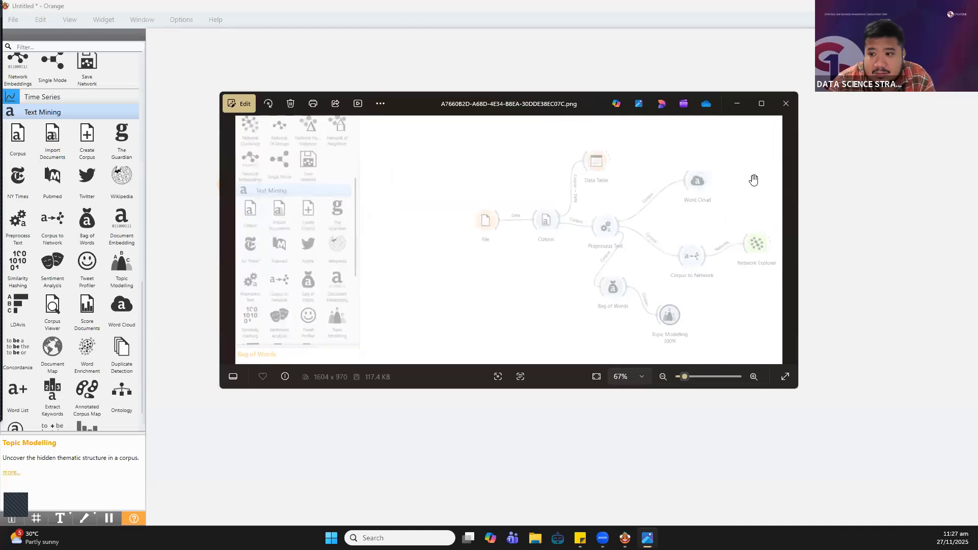
click(785, 101)
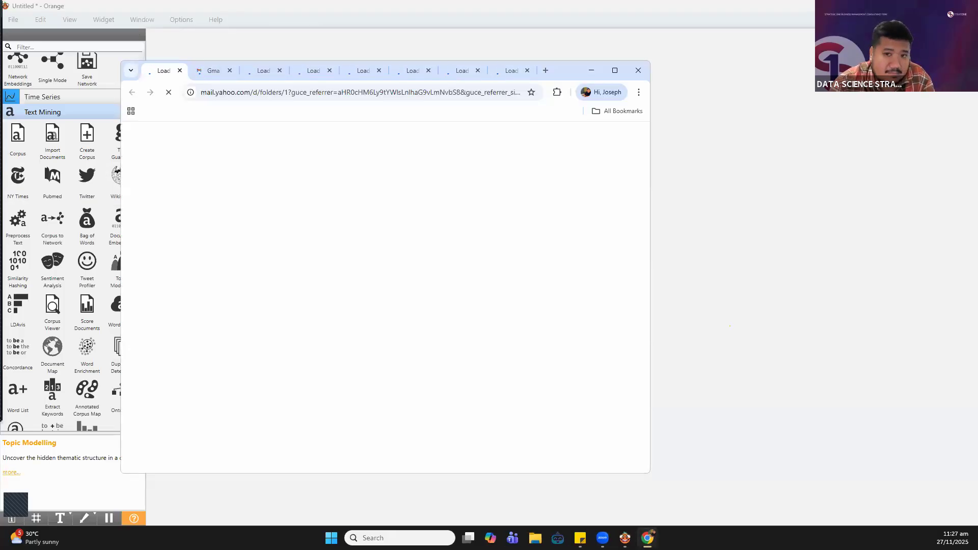
click(62, 489)
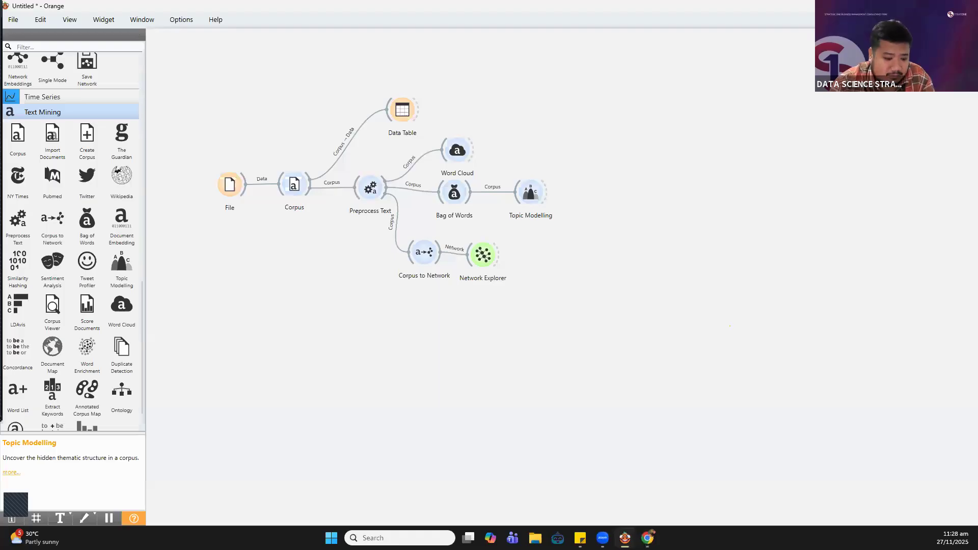
key(alt+Tab)
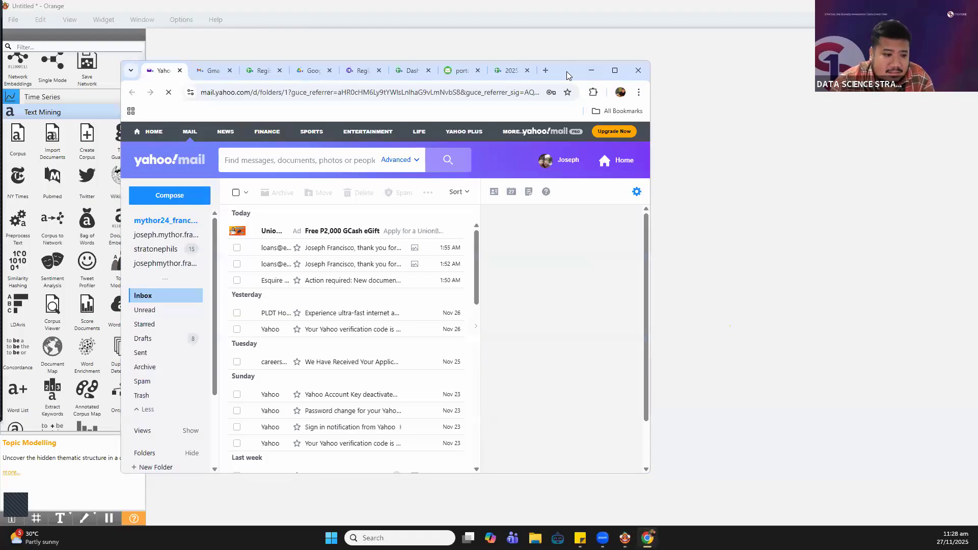
click(591, 70)
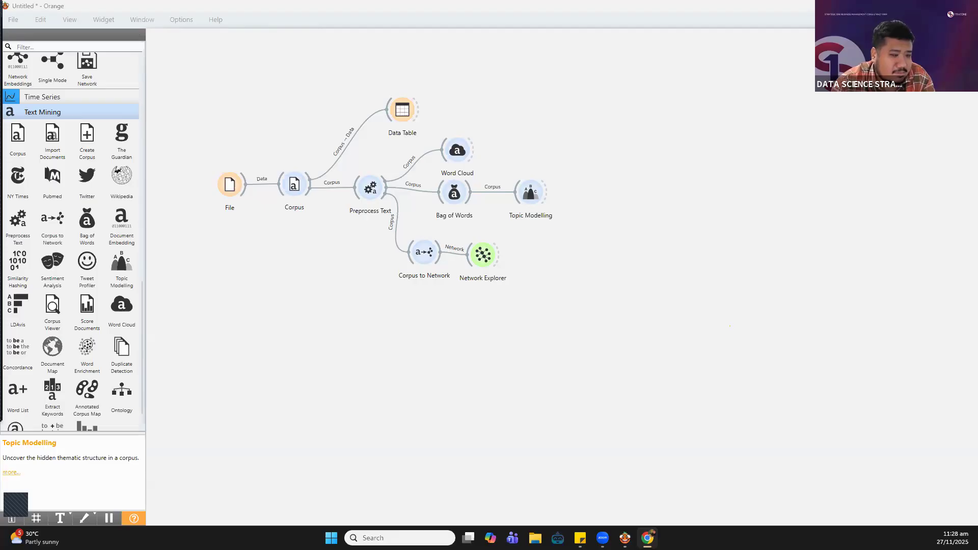
Search for "orange for data mining" in a new Chrome window and open the Orange Data Mining website
drag(394, 30, 412, 78)
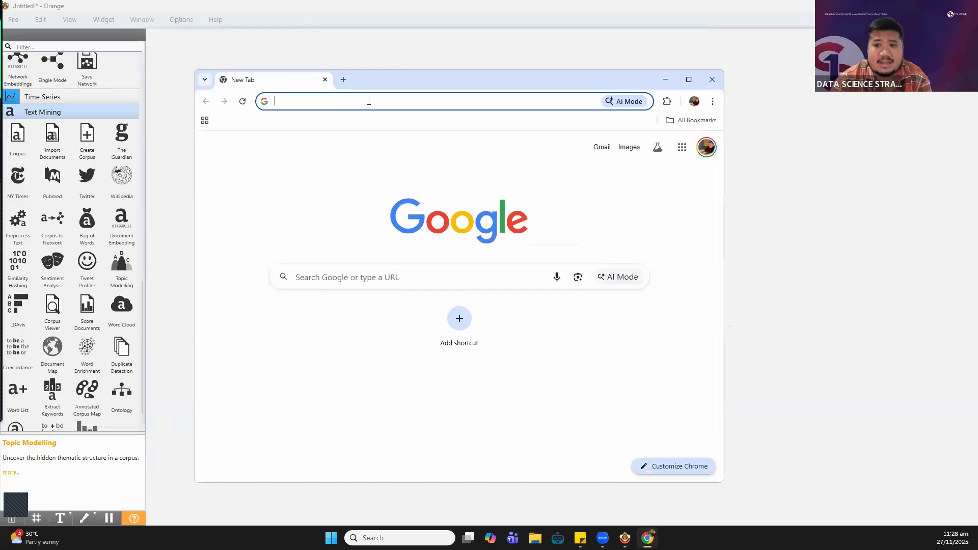
click(369, 100)
text(orange)
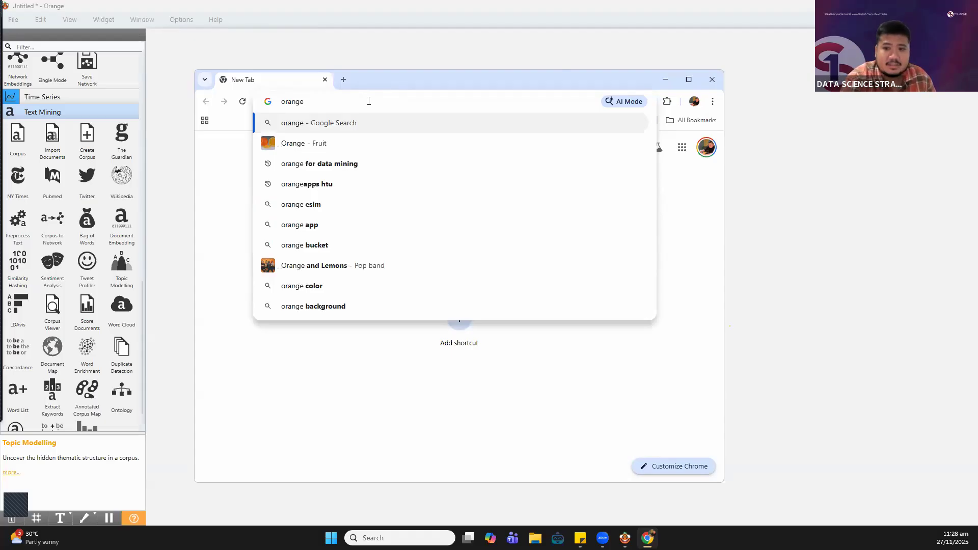
text( for data)
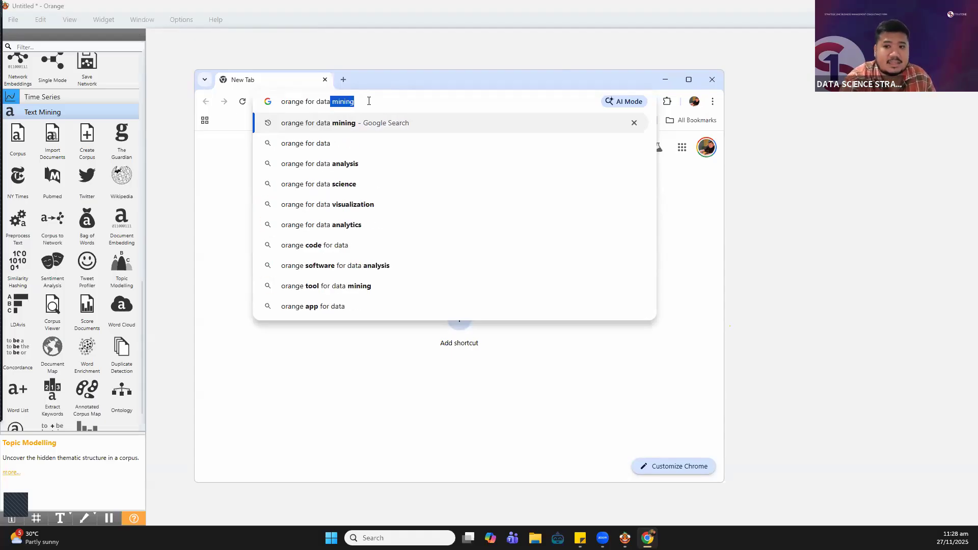
key(Return)
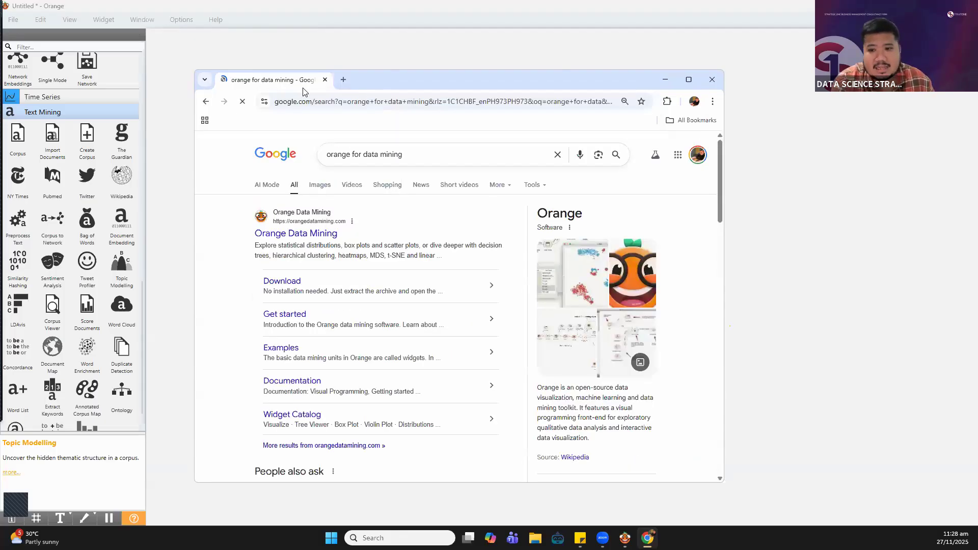
click(301, 233)
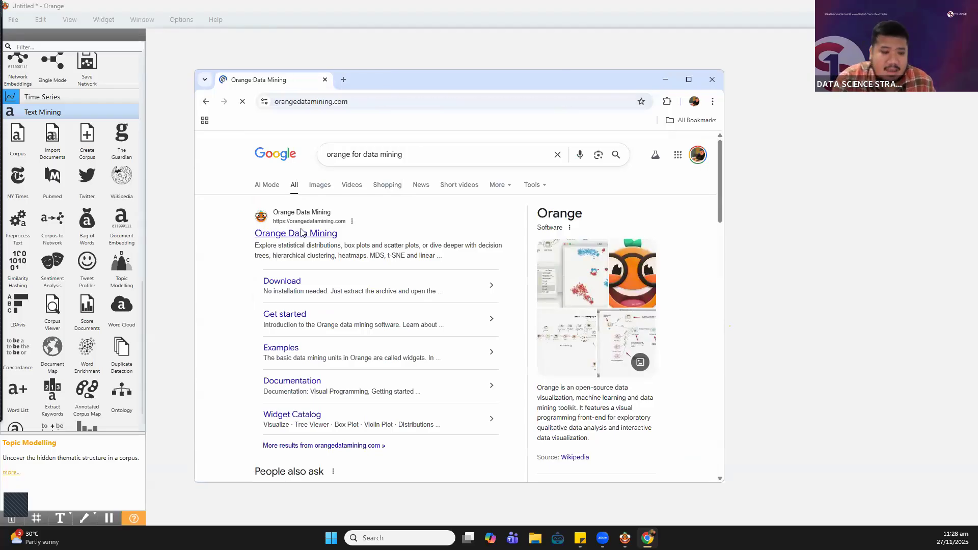
Open the Orange website's Download page in a maximised window, view the Windows and macOS installers, and restore the window size
click(685, 83)
click(527, 82)
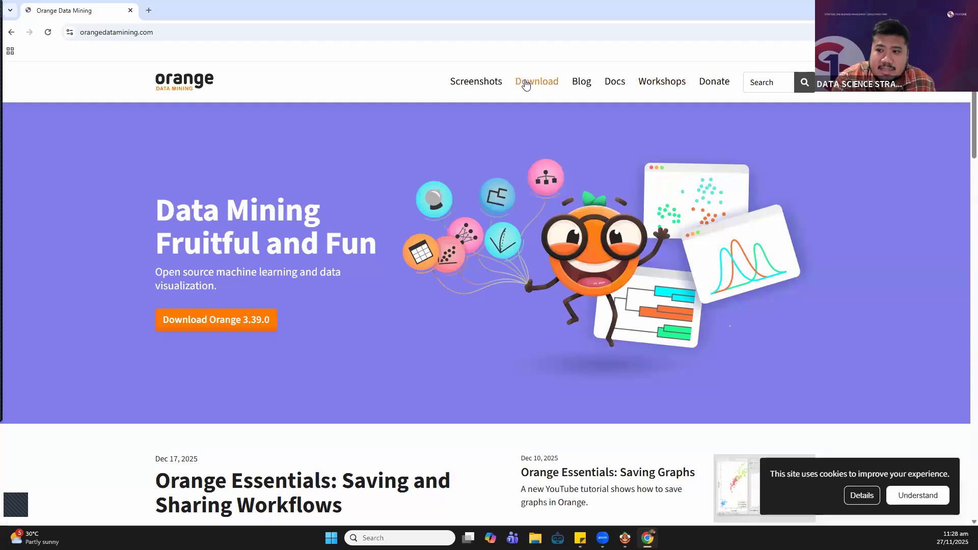
scroll(360, 264, down, 3)
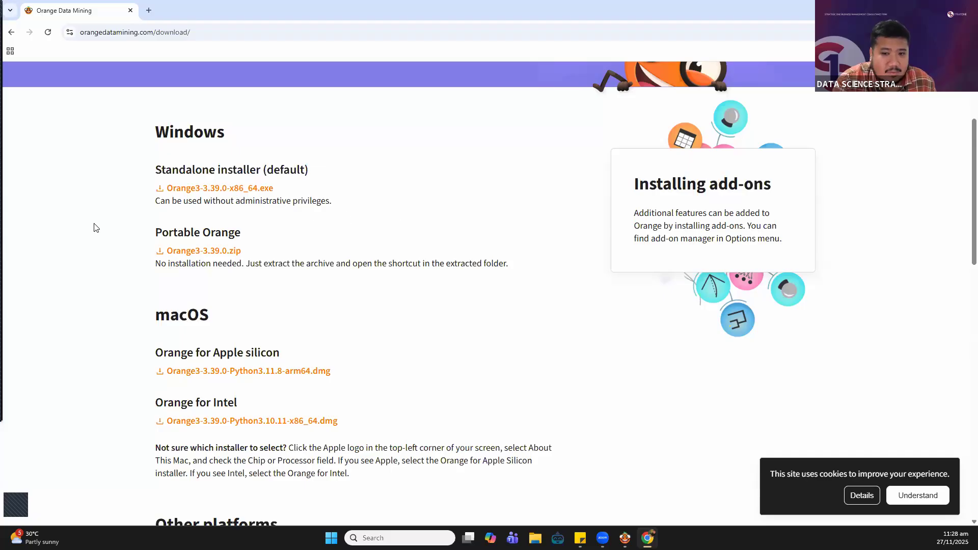
double_click(360, 9)
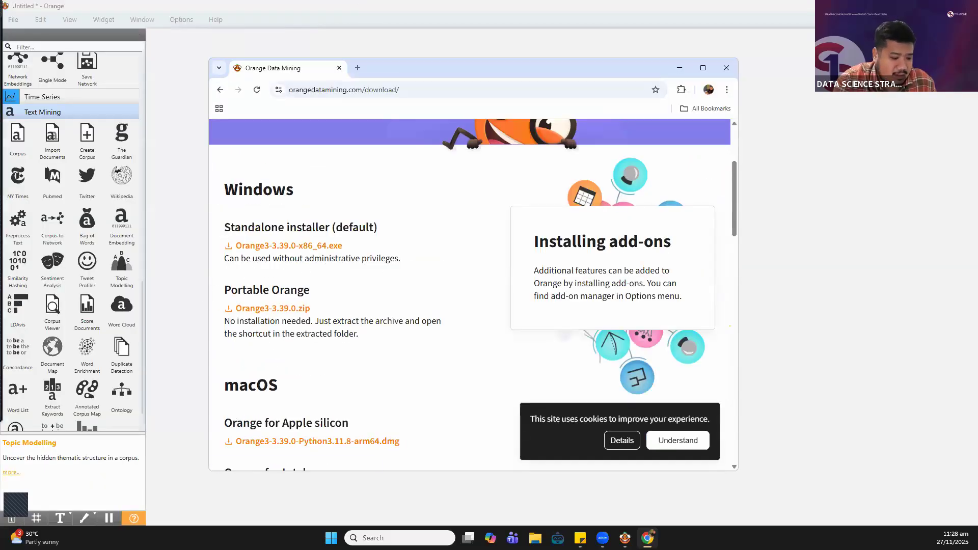
Open the Downloads folder in File Explorer and move its window off the shared screen
key(super+e)
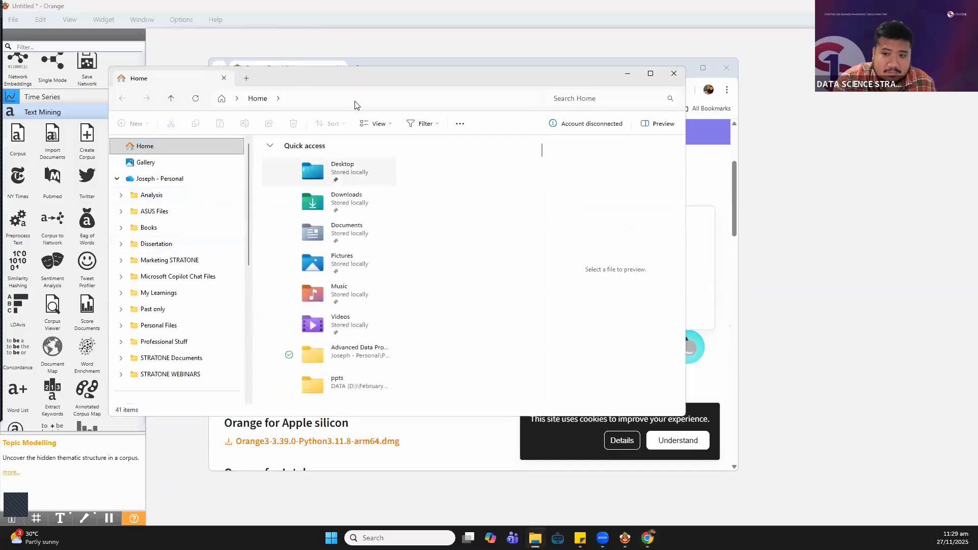
scroll(223, 258, down, 4)
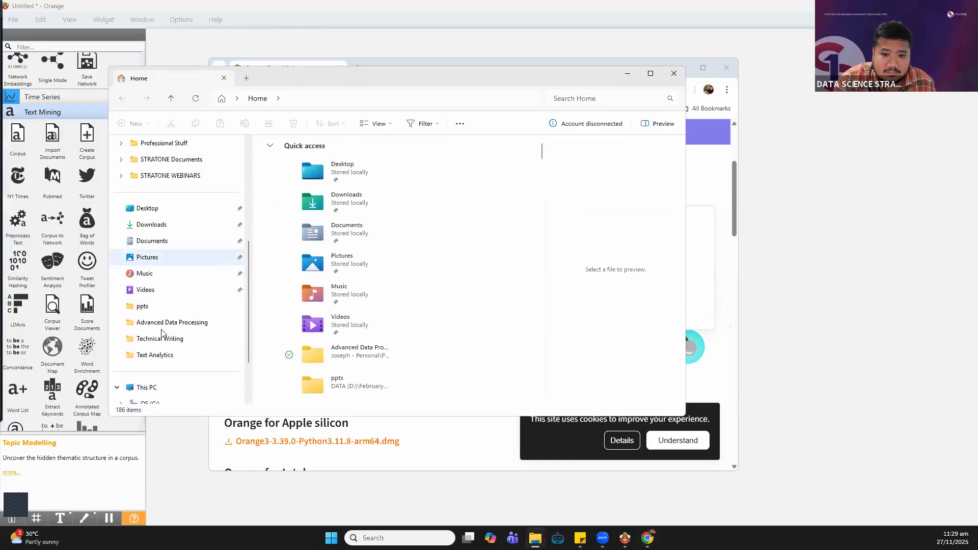
click(174, 231)
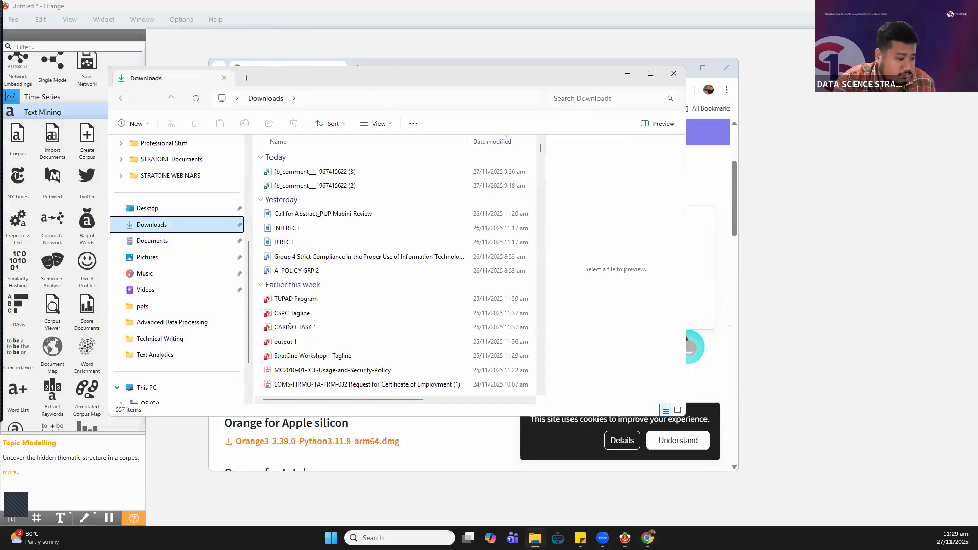
drag(398, 71, 0, 75)
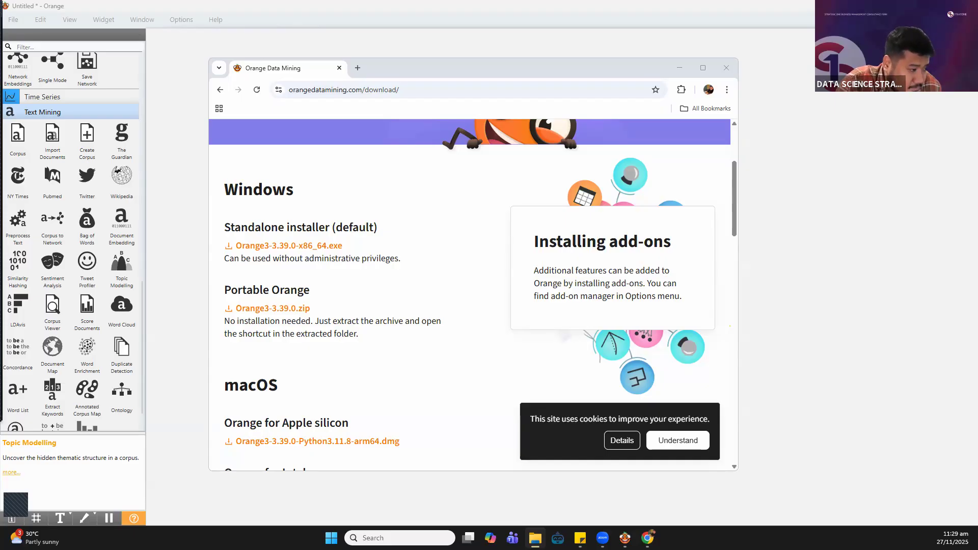
Examine the extracted Orange3-3.39.0 download in File Explorer, including the contents of its Orange subfolder
key(alt+Tab)
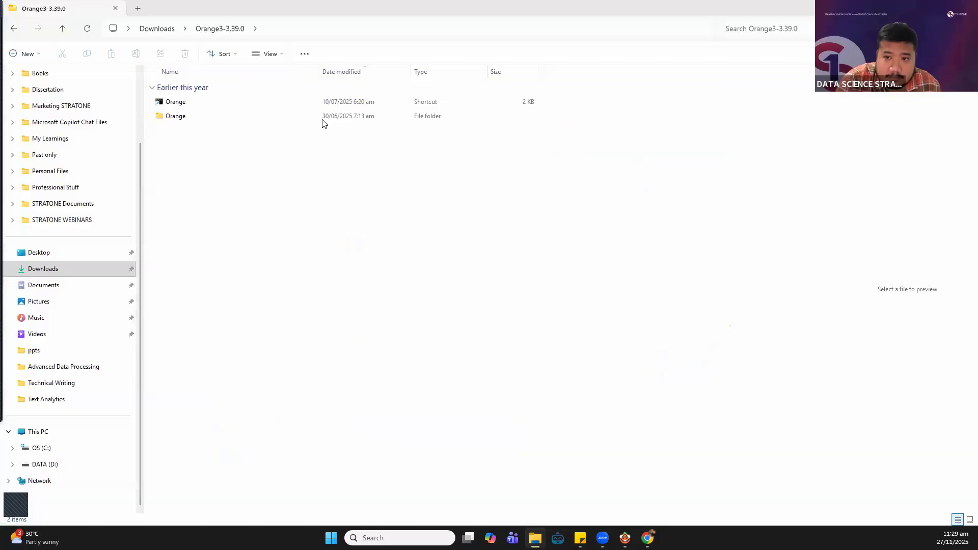
double_click(323, 120)
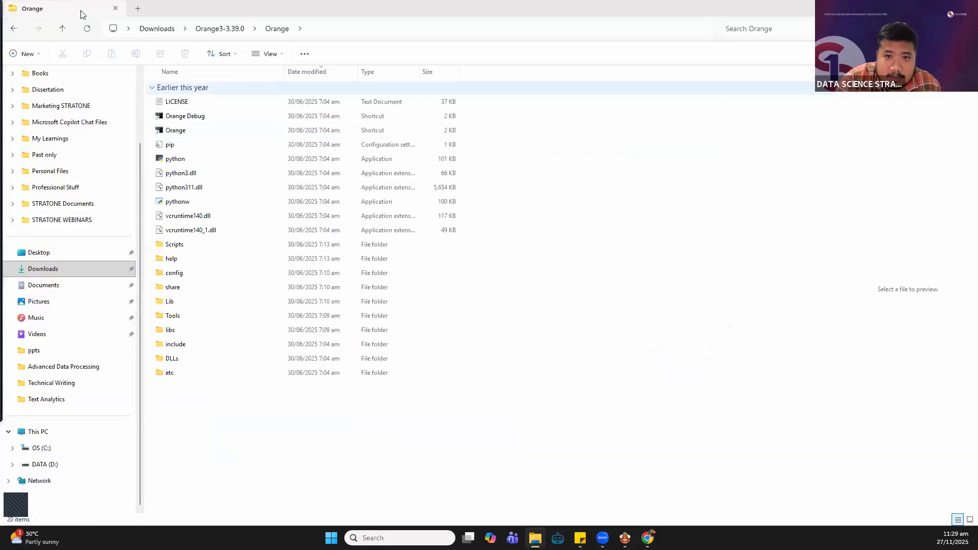
click(65, 28)
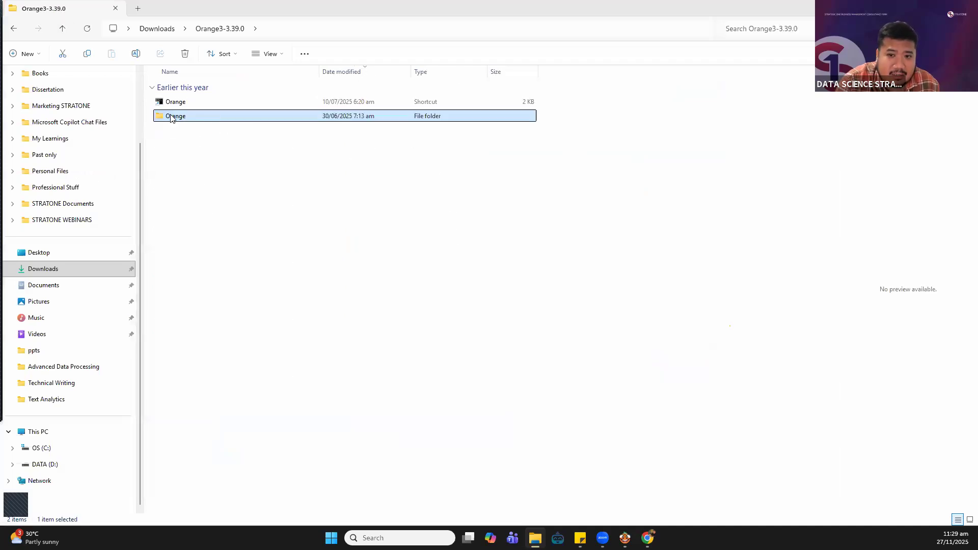
double_click(202, 118)
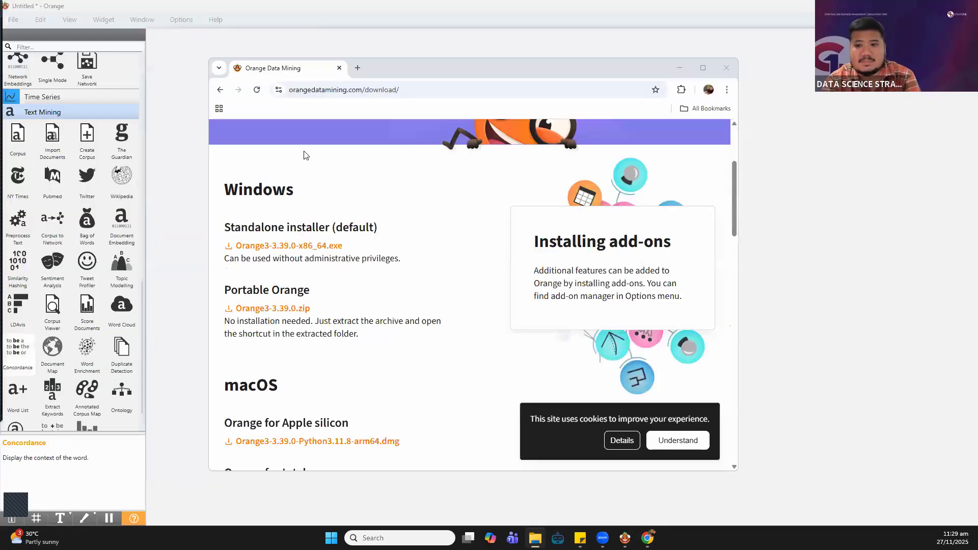
Copy the web address of the Orange download page from its maximised browser window and restore the window size
double_click(530, 73)
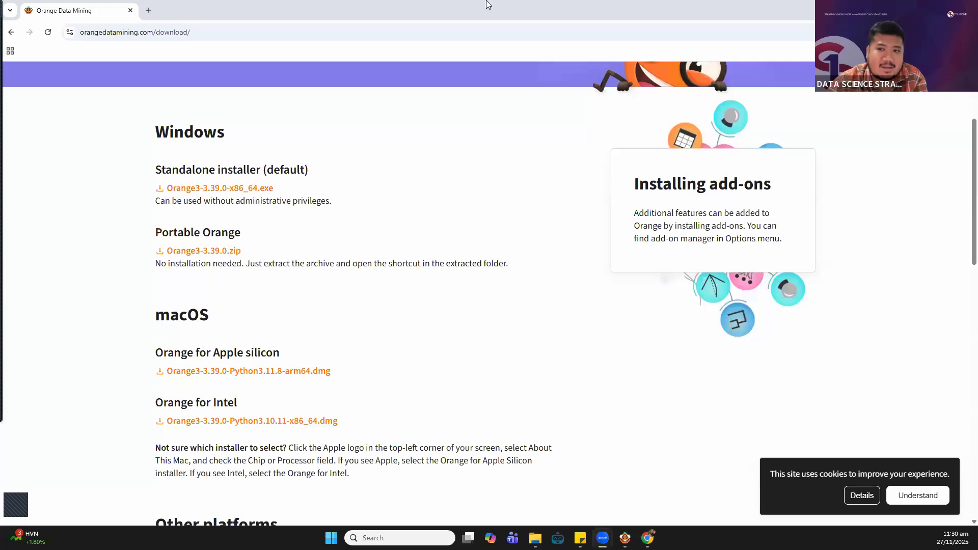
click(313, 32)
right_click(312, 32)
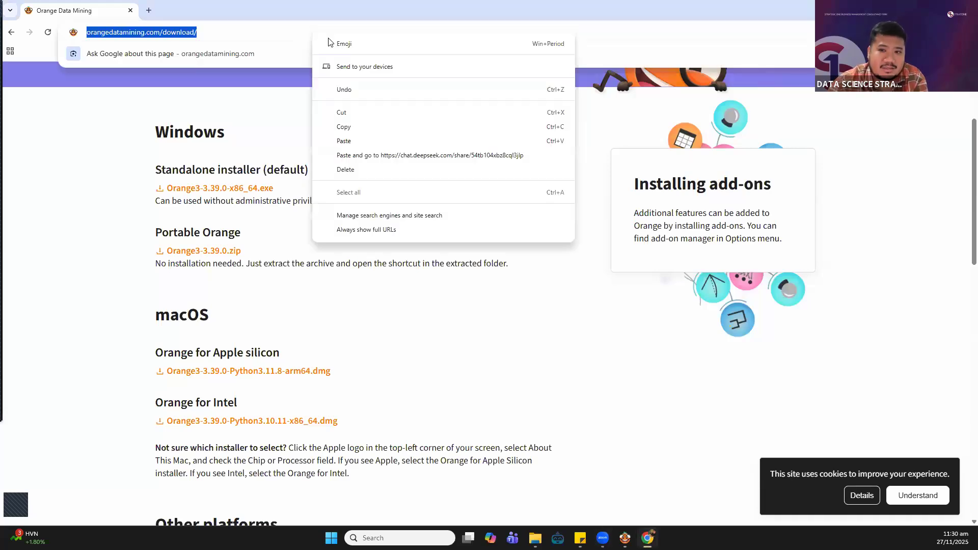
click(328, 131)
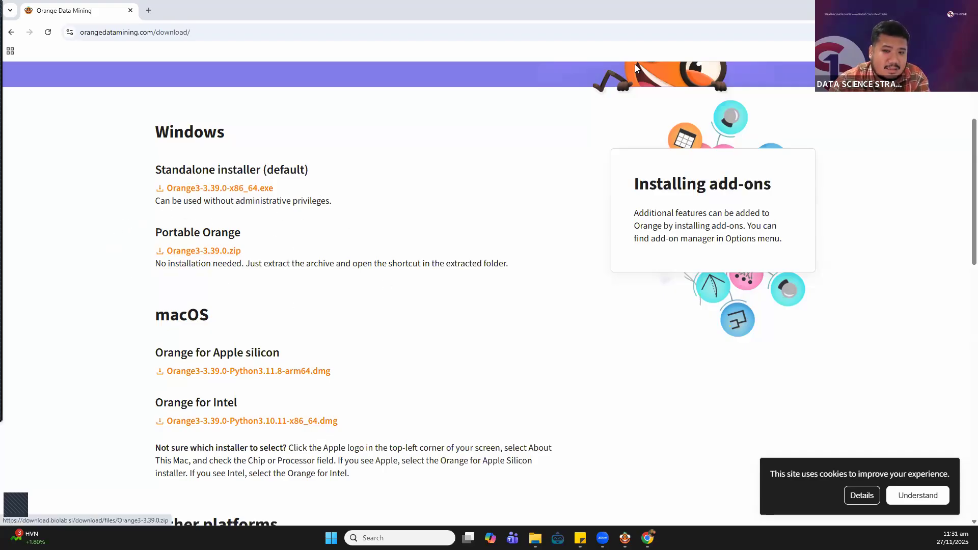
click(648, 9)
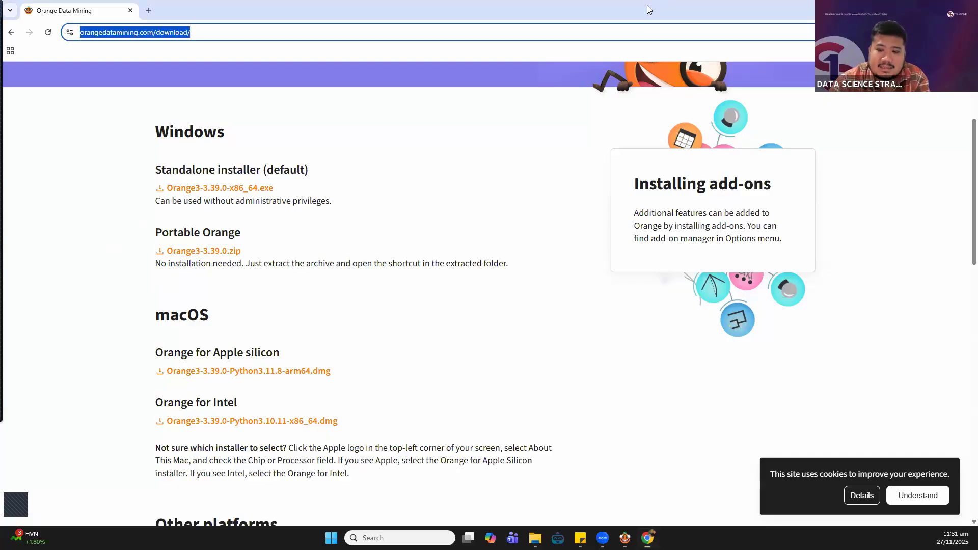
double_click(567, 5)
click(566, 5)
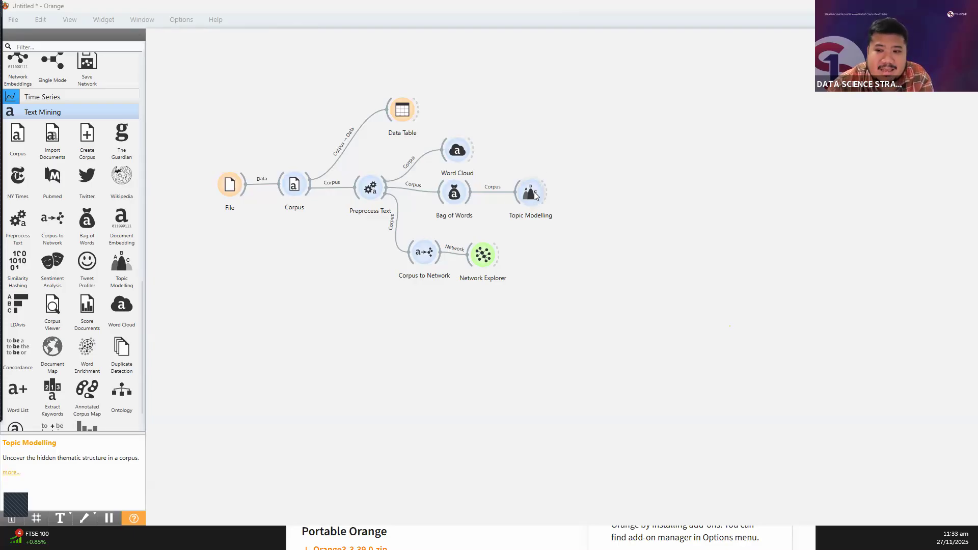
Nudge the Topic Modelling widget slightly up on the canvas, open its results window and reposition that window
drag(535, 193, 535, 185)
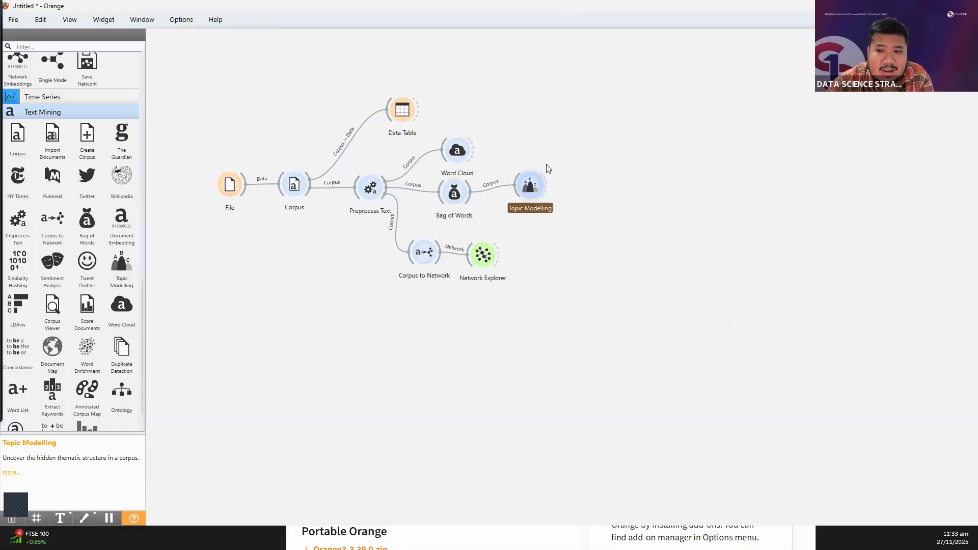
double_click(531, 182)
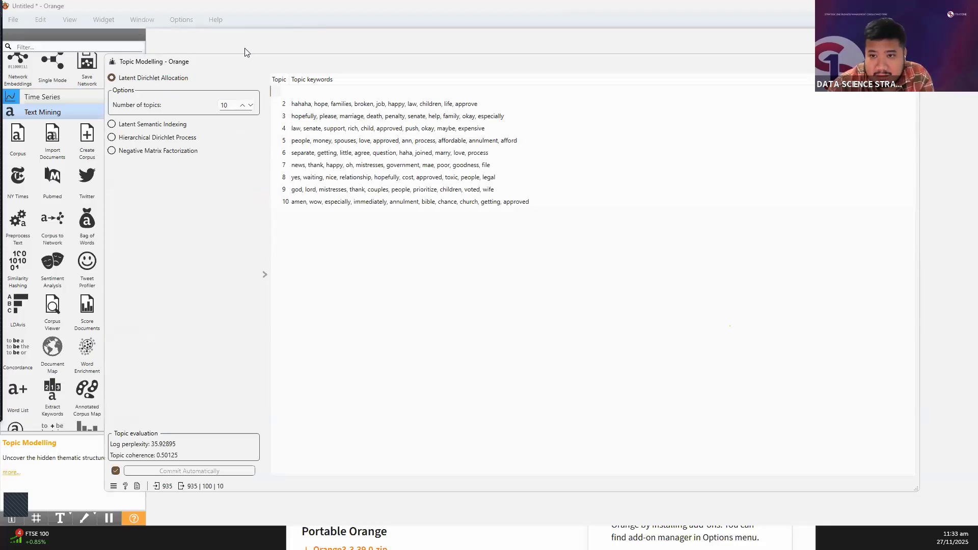
drag(204, 62, 226, 41)
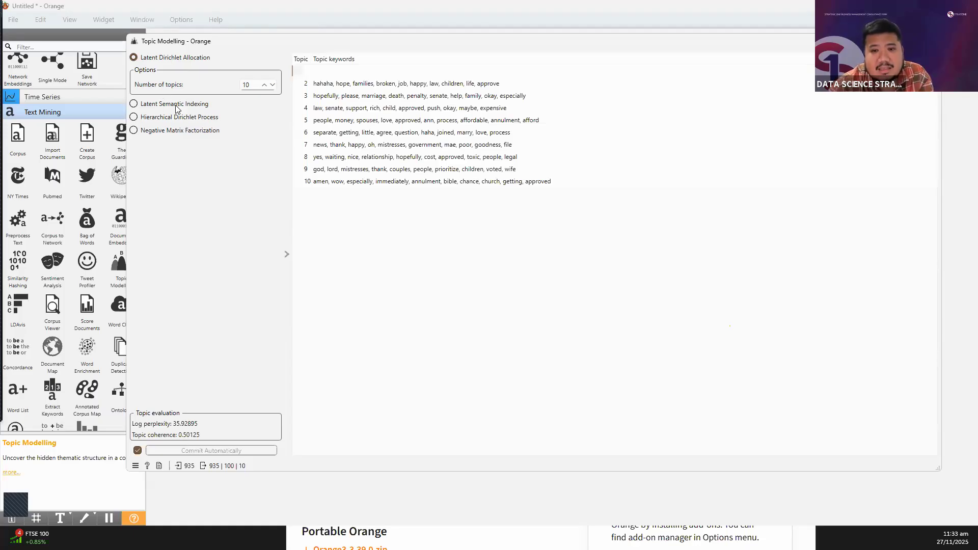
Switch the topic model to Latent Semantic Indexing and set the number of topics to 5
click(134, 104)
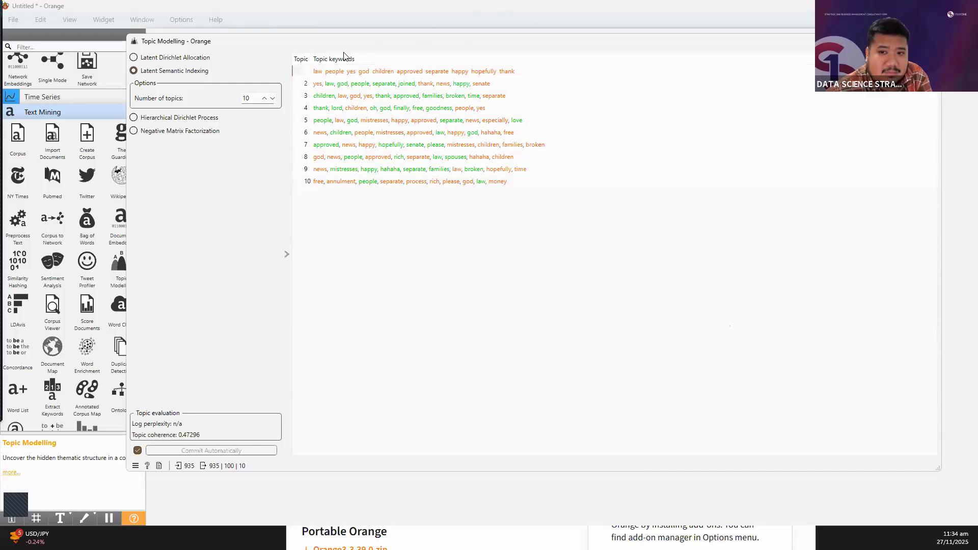
double_click(244, 98)
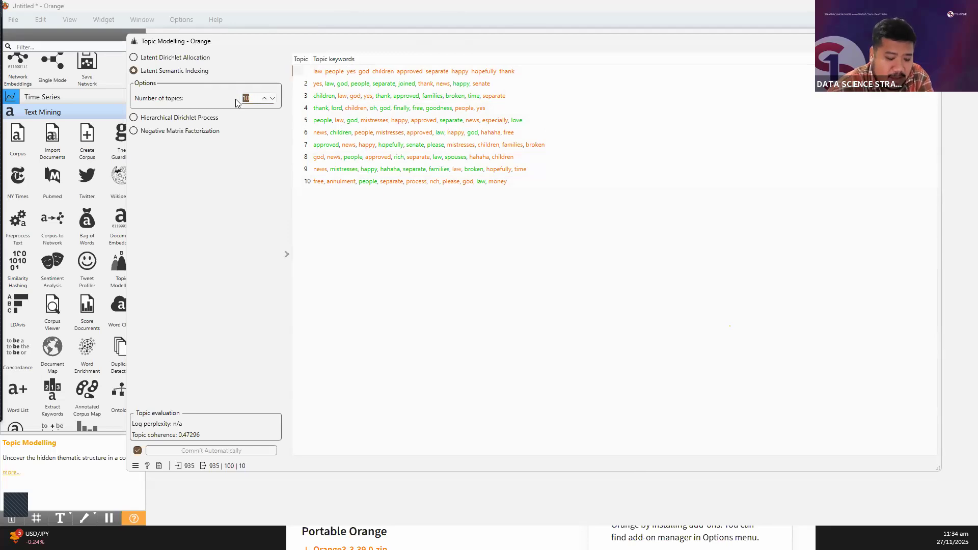
text(5)
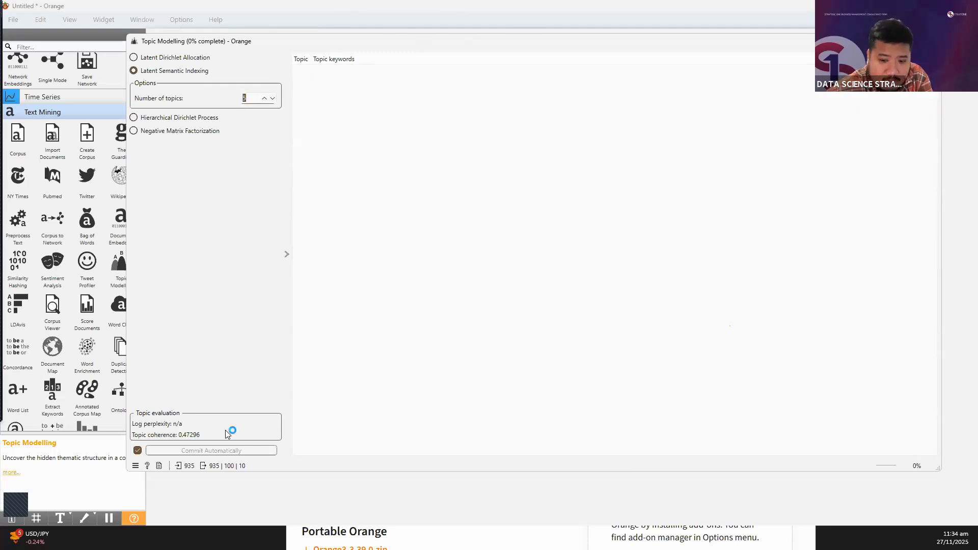
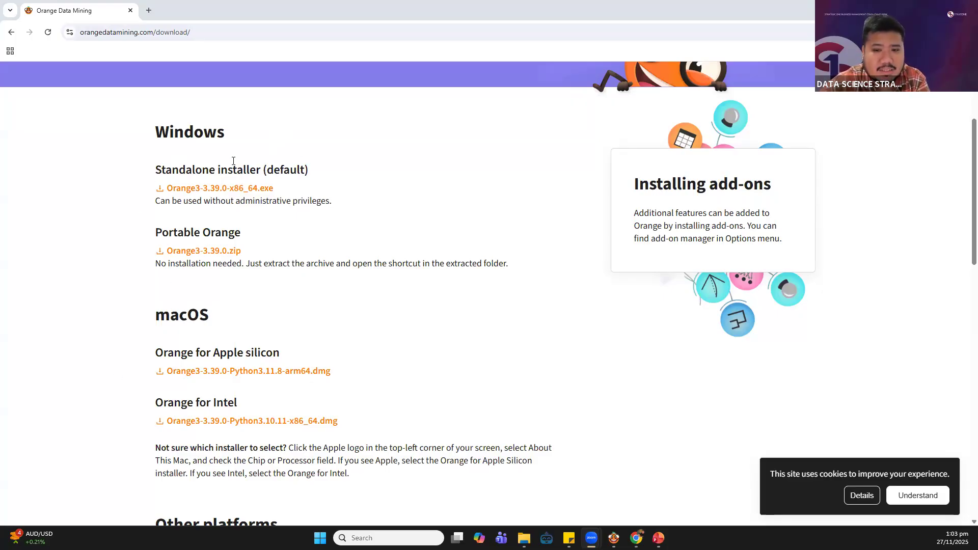
Review the Windows downloads on the Orange website and locate the Orange shortcut inside the extracted Orange folder in File Explorer
scroll(596, 101, up, 3)
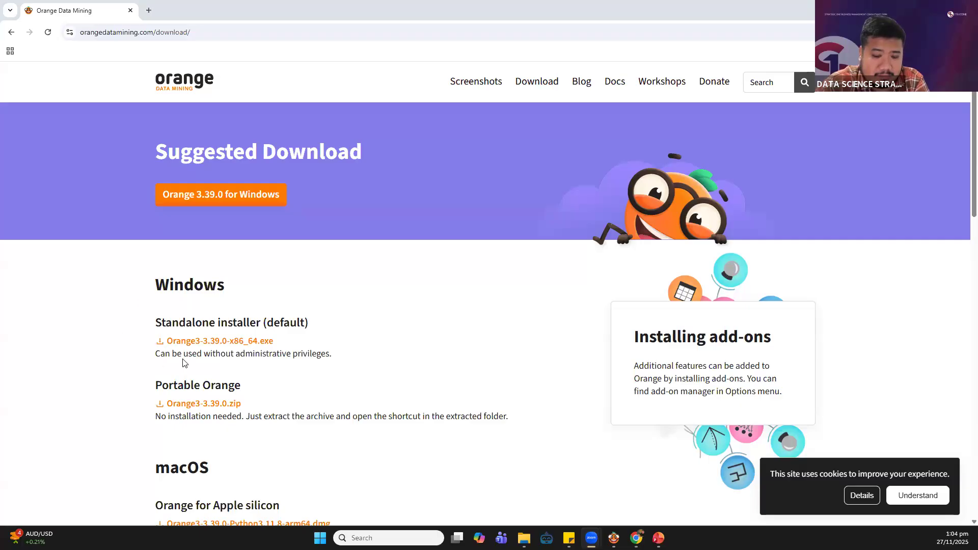
scroll(183, 265, down, 1)
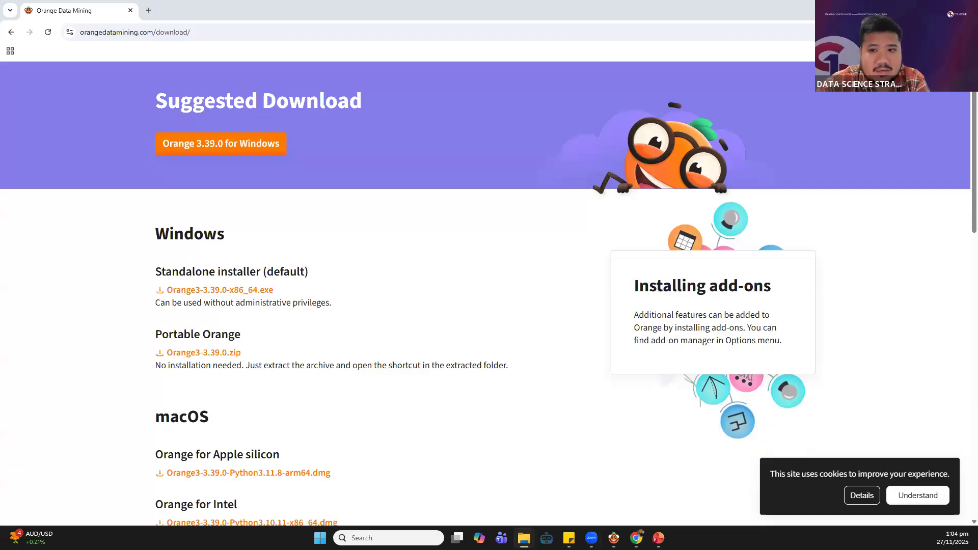
click(523, 538)
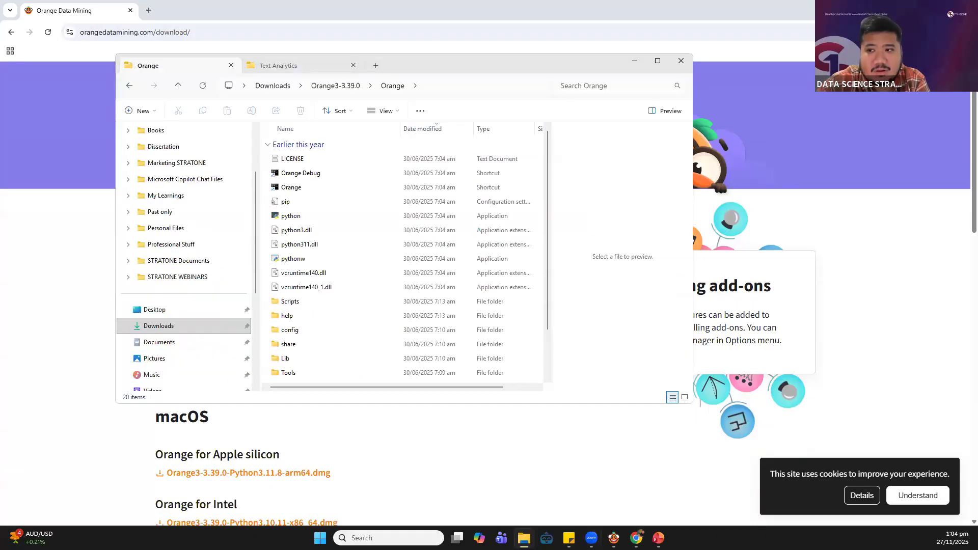
drag(520, 58, 520, 2)
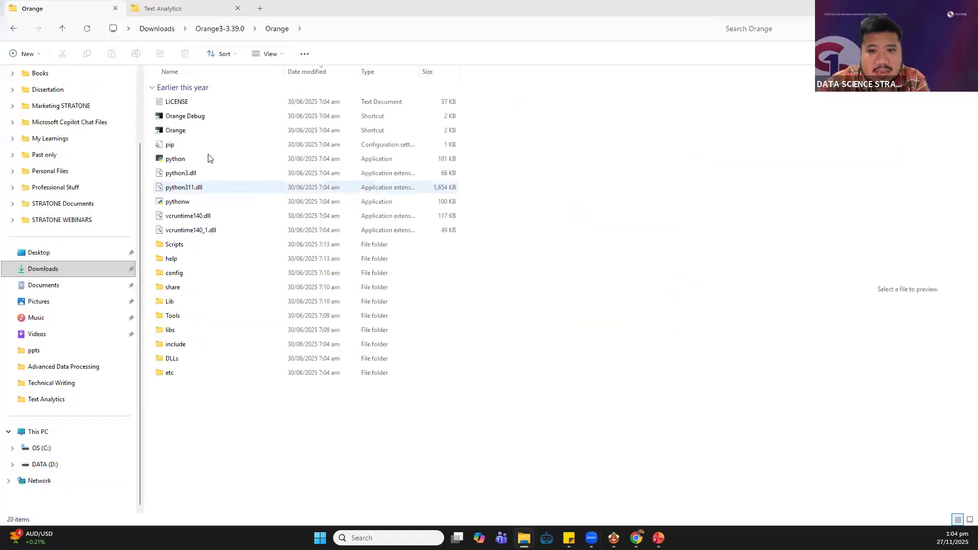
click(170, 134)
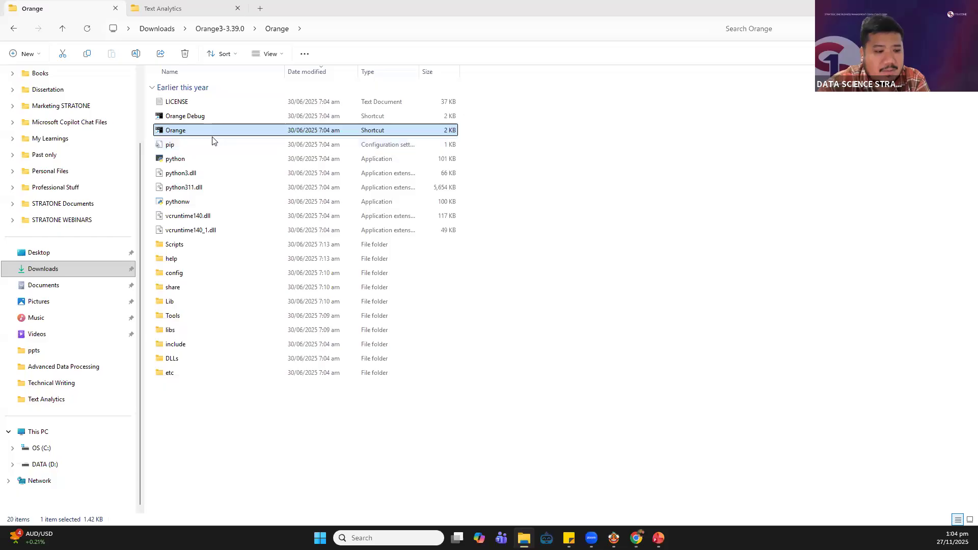
click(476, 148)
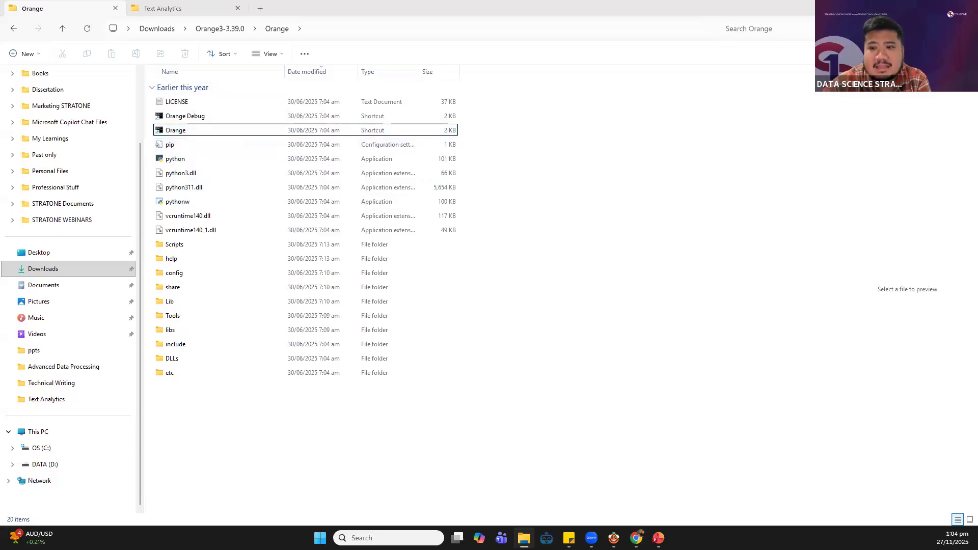
Close the File Explorer window and minimise the browser to return to the Topic Modeling slide in PowerPoint
click(965, 8)
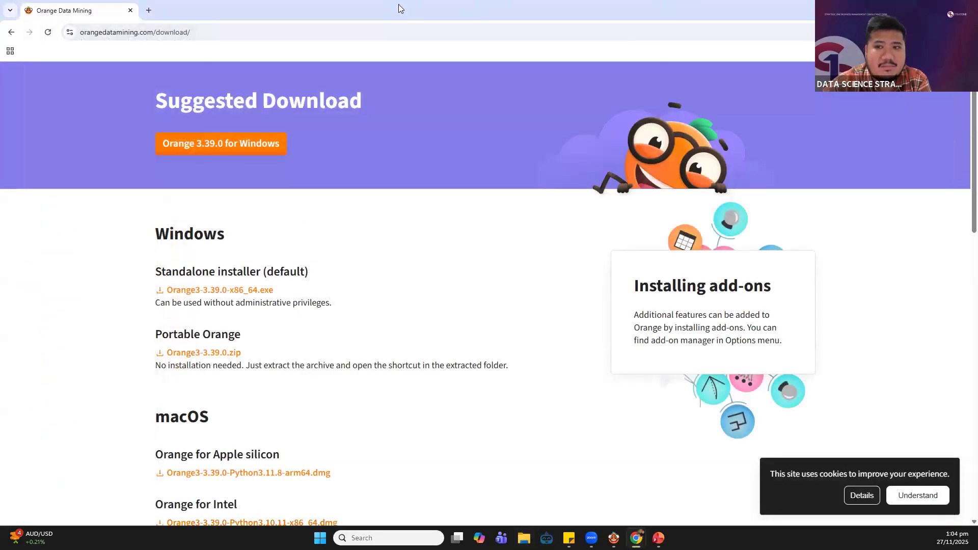
key(super+Down)
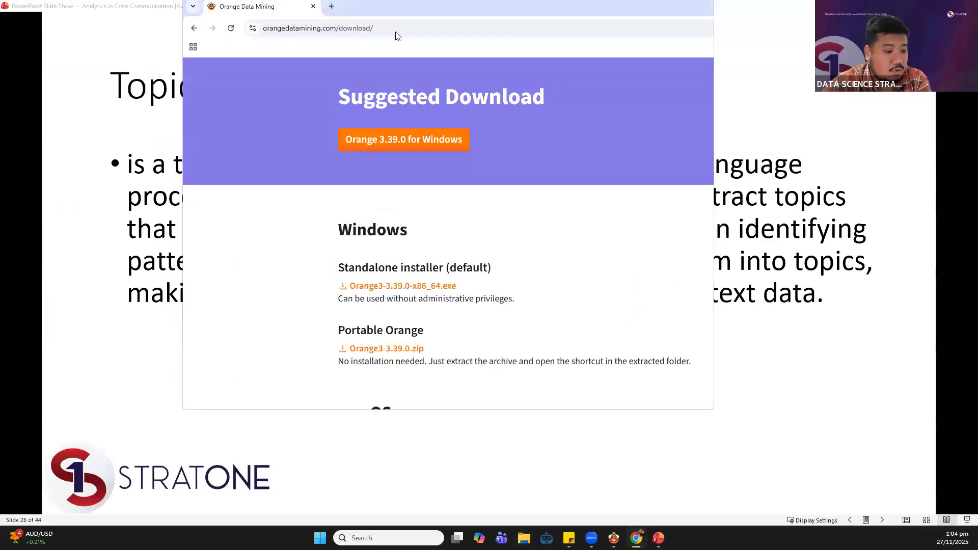
key(super+Down)
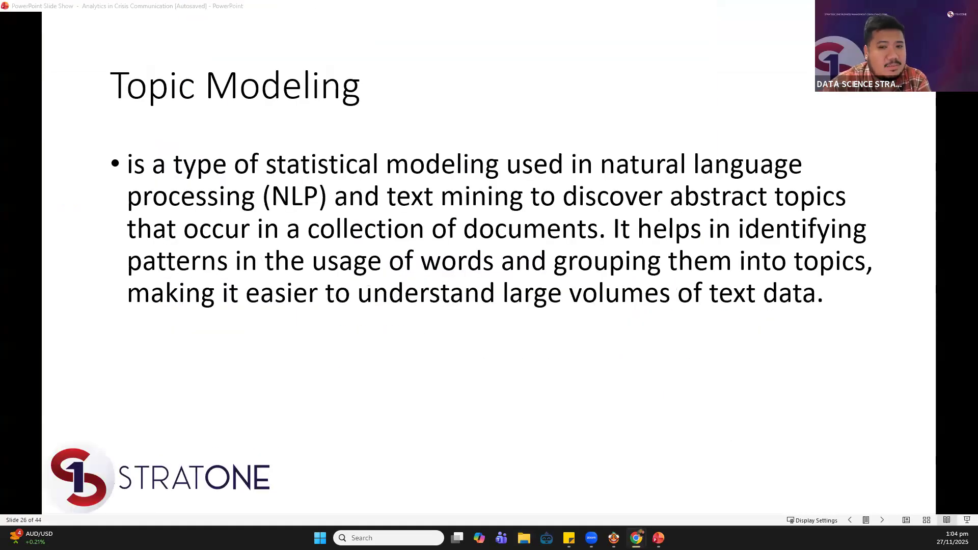